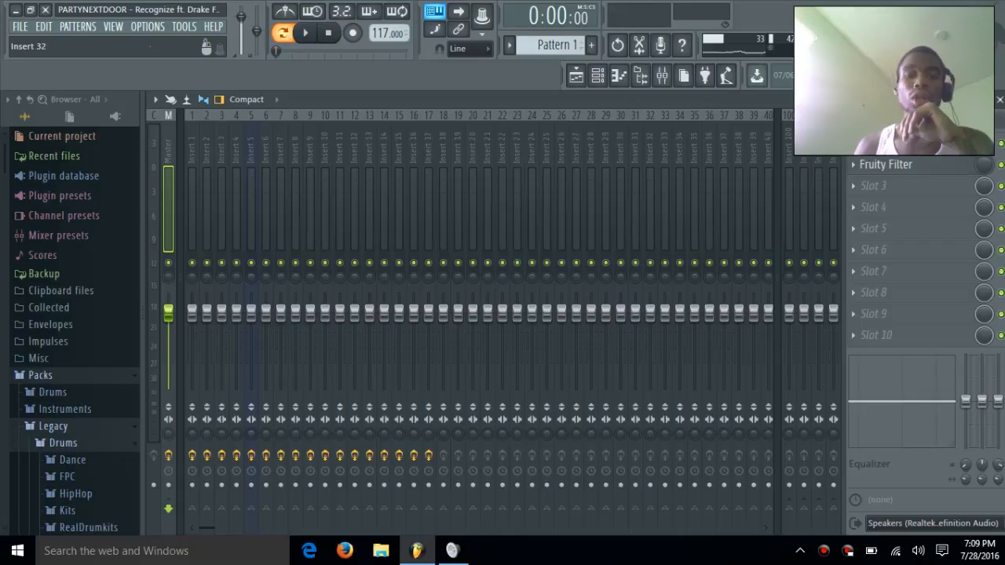
- View the presets of the Fruity Filter on the Master track, including Party next door, and close the mixer and filter windows
left_click(905, 168)
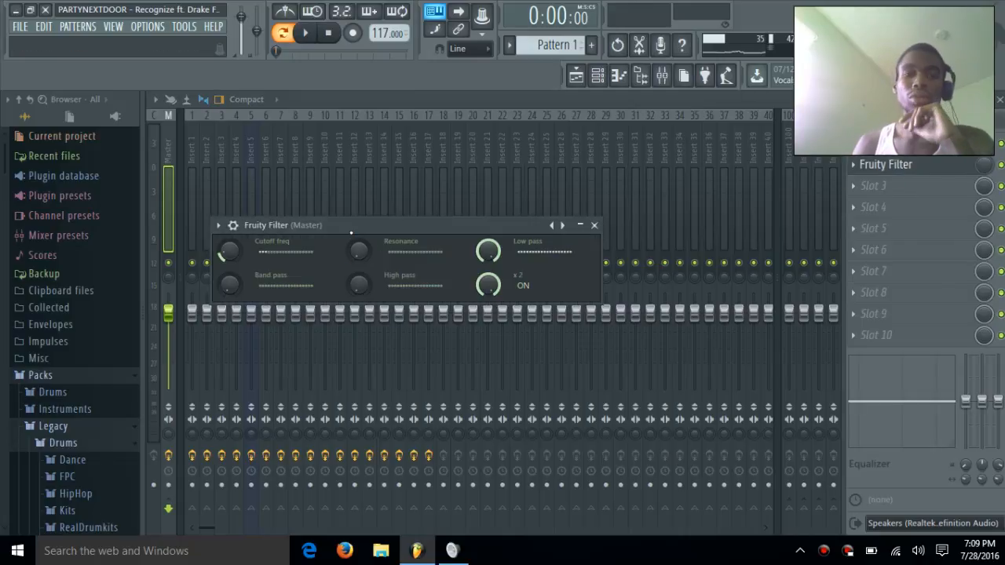
left_click_drag(395, 213, 463, 189)
left_click(296, 194)
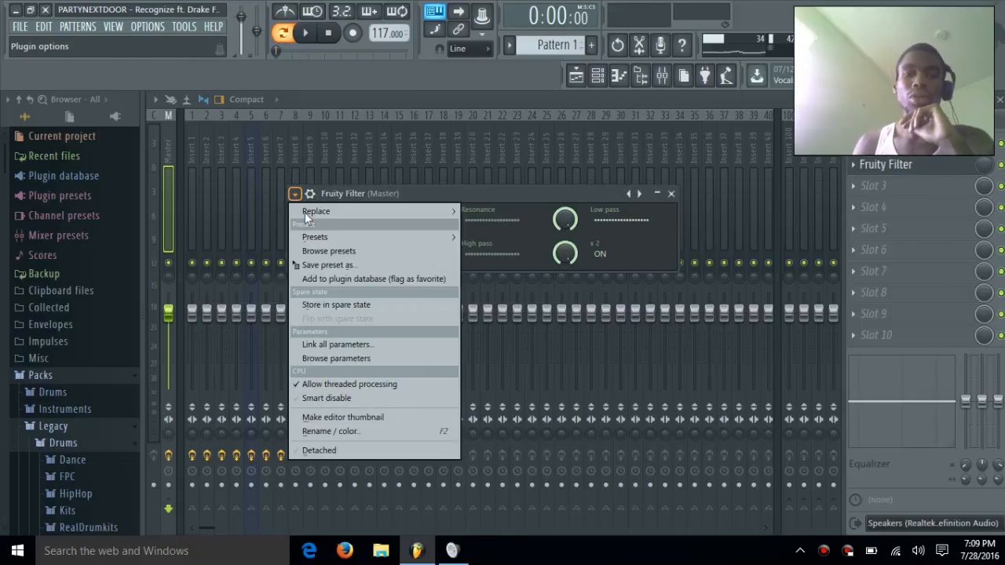
mouse_move(323, 236)
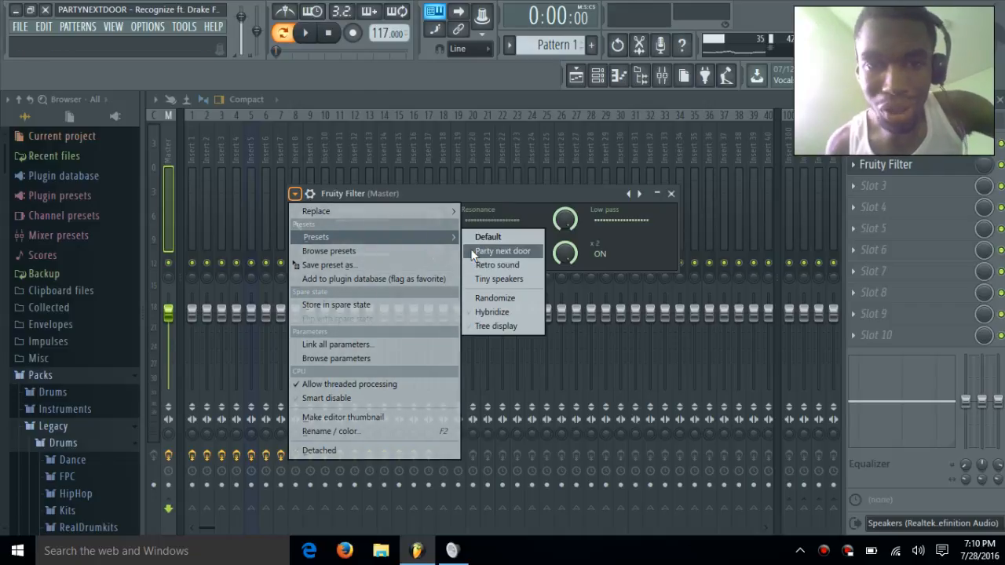
left_click(886, 165)
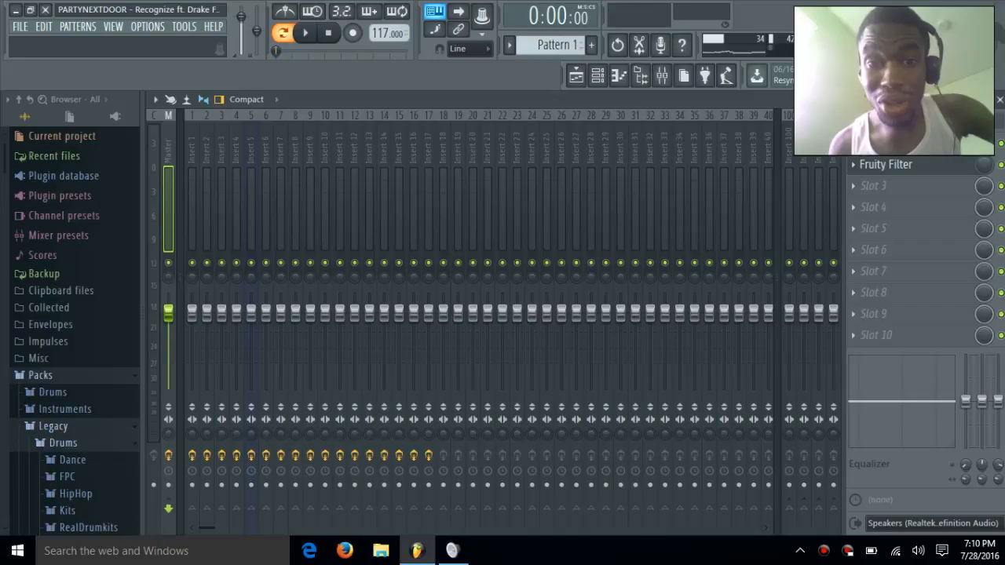
left_click(999, 102)
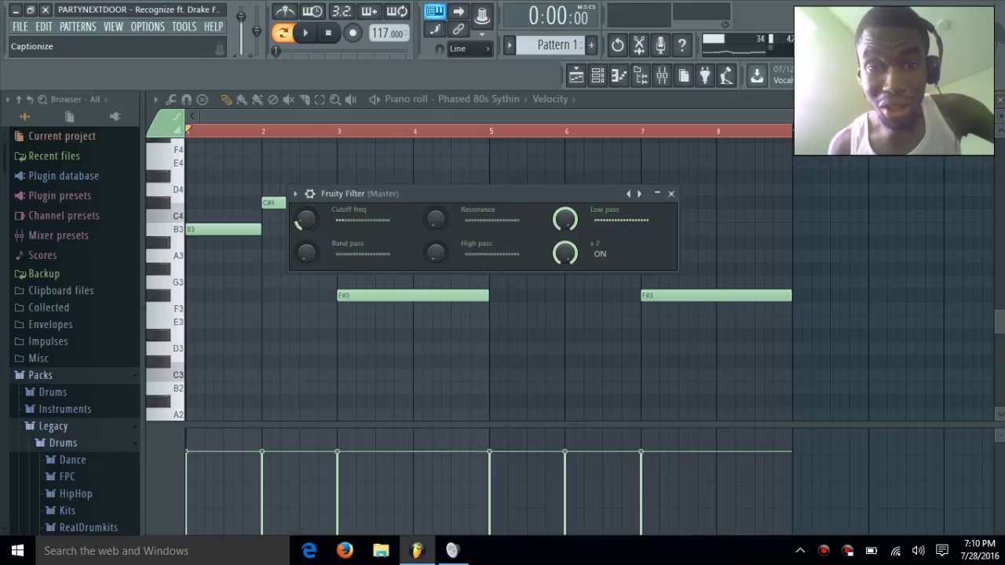
left_click(671, 194)
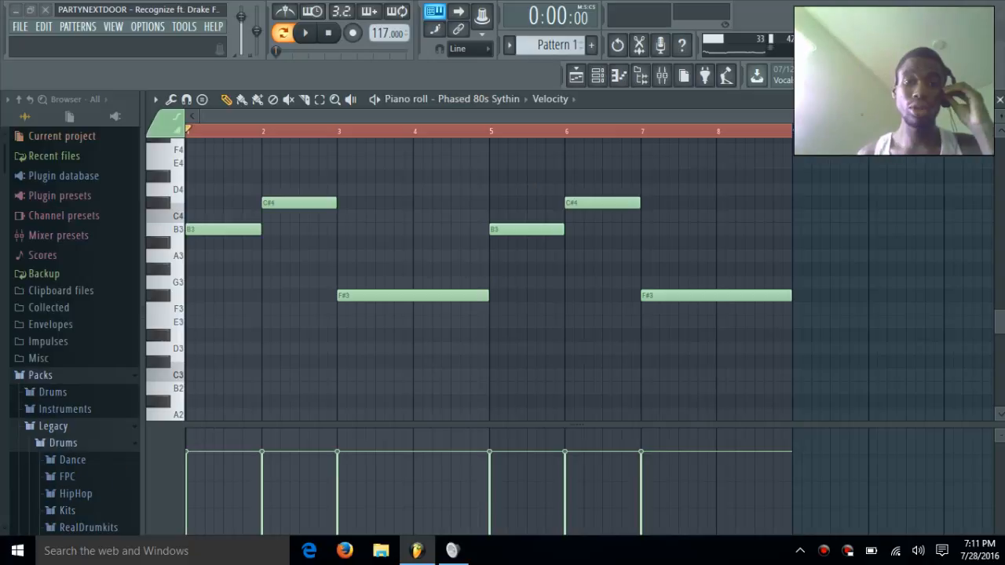
left_click(22, 11)
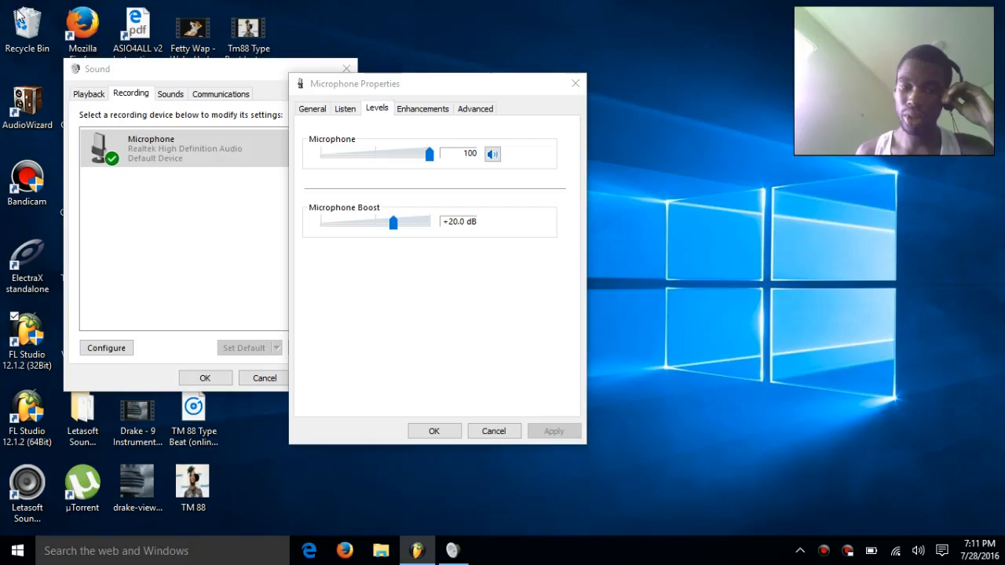
left_click(7, 554)
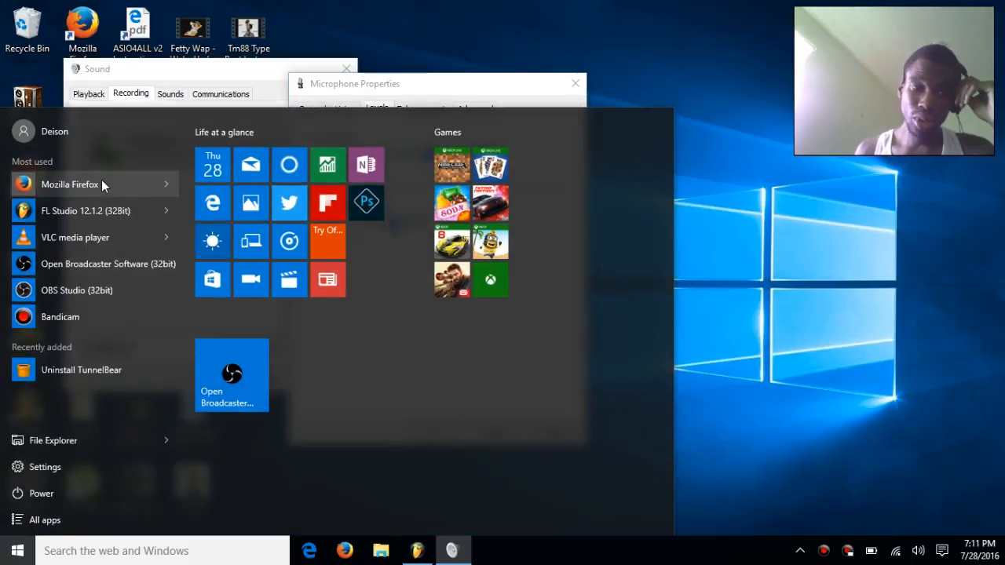
left_click(411, 552)
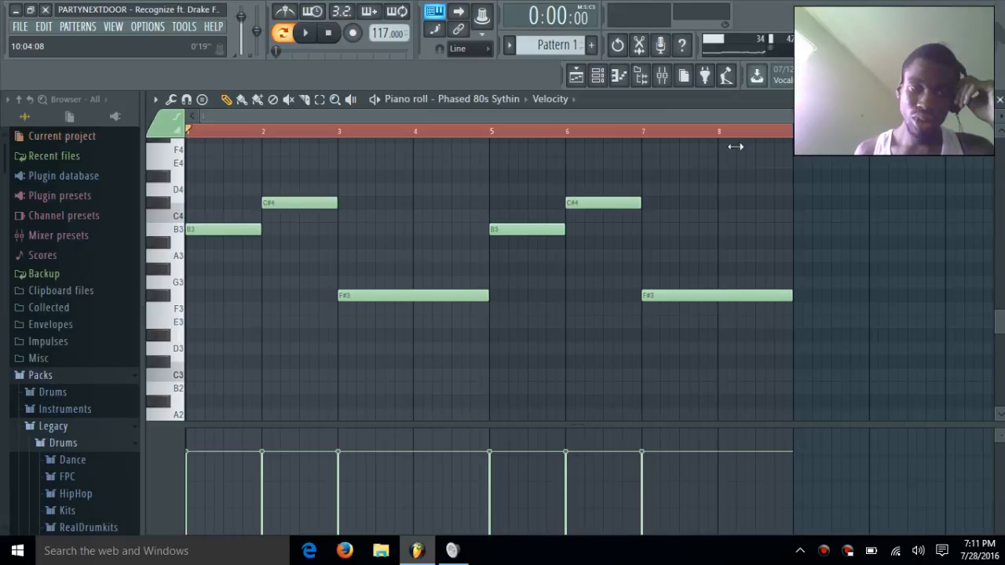
scroll(733, 148, "up", 2)
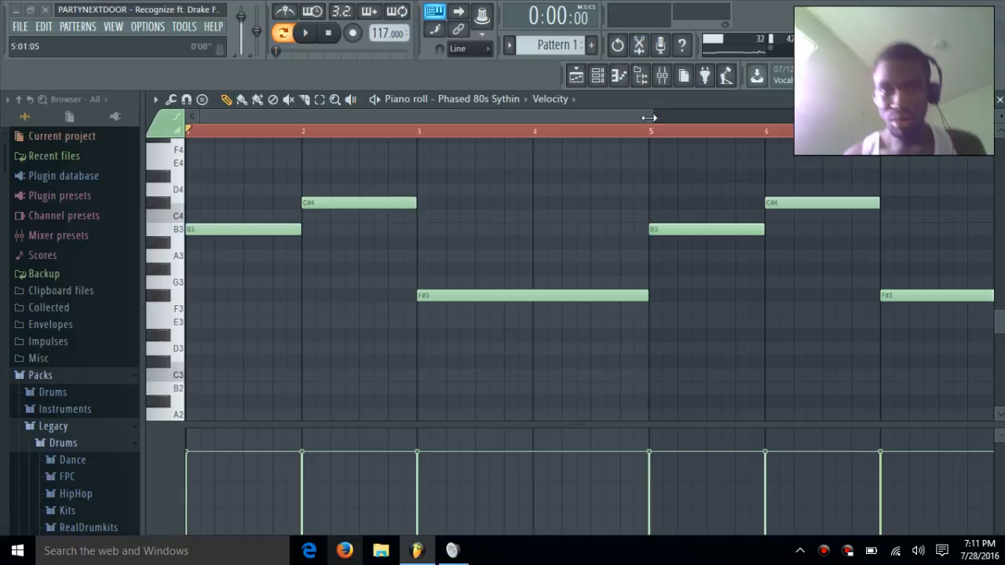
left_click_drag(648, 117, 727, 117)
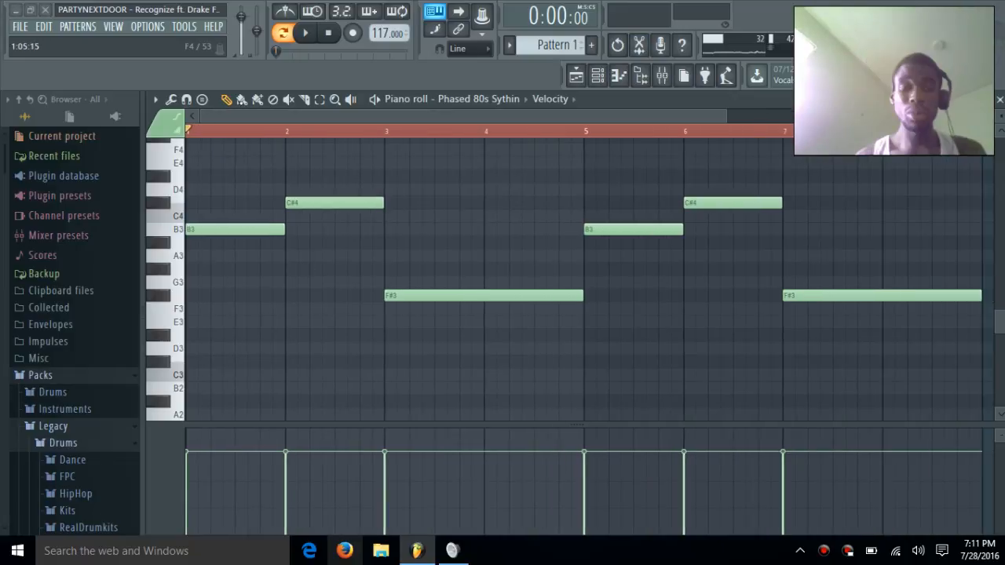
left_click(312, 32)
left_click(313, 33)
left_click(331, 36)
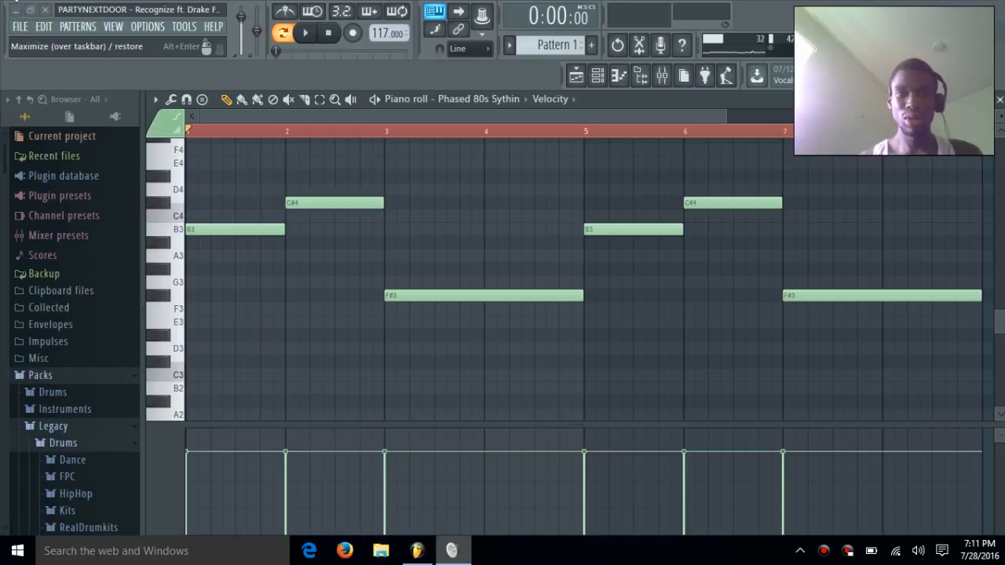
- Mute the microphone in the Windows Microphone Properties levels and return to FL Studio
left_click(16, 13)
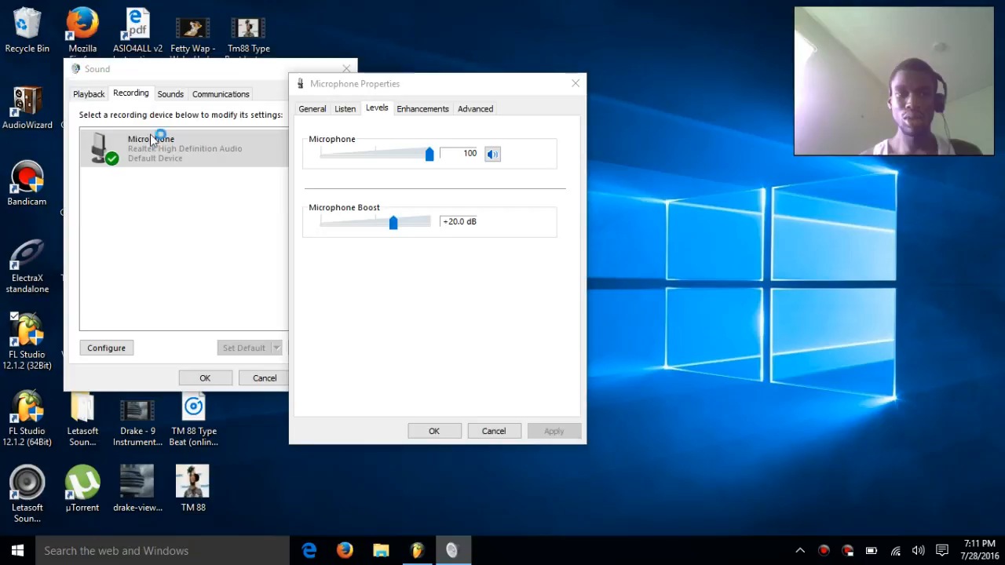
left_click(493, 154)
left_click(416, 542)
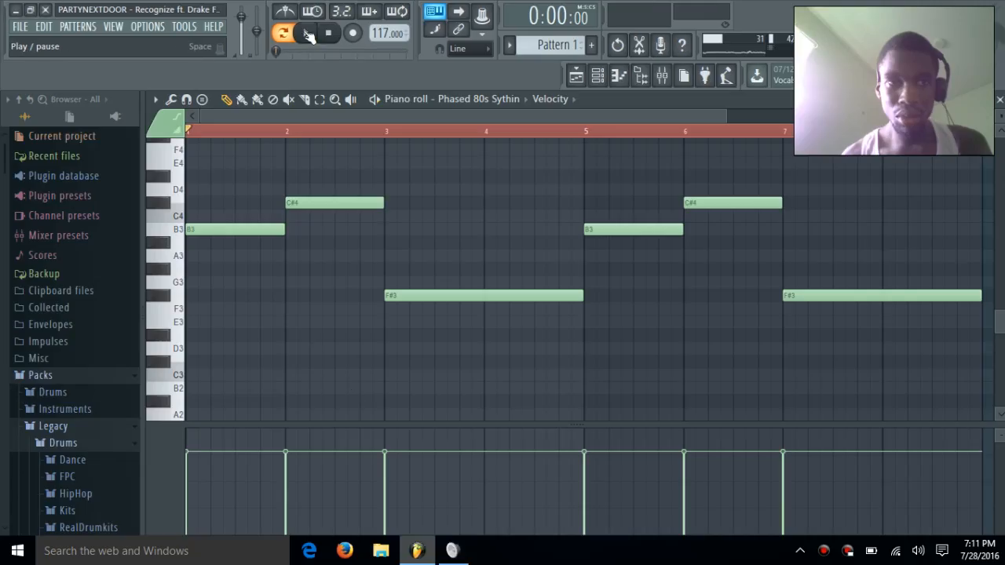
- Play Pattern 1 of the Phased 80s Sythin in the piano roll with all eight bars in view, and stop playback
left_click(307, 34)
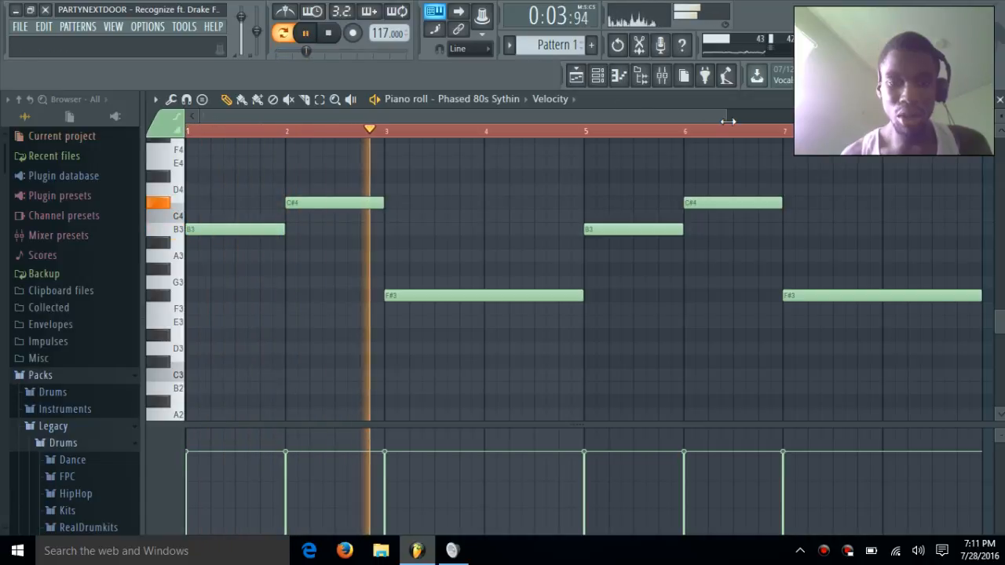
left_click_drag(729, 121, 793, 121)
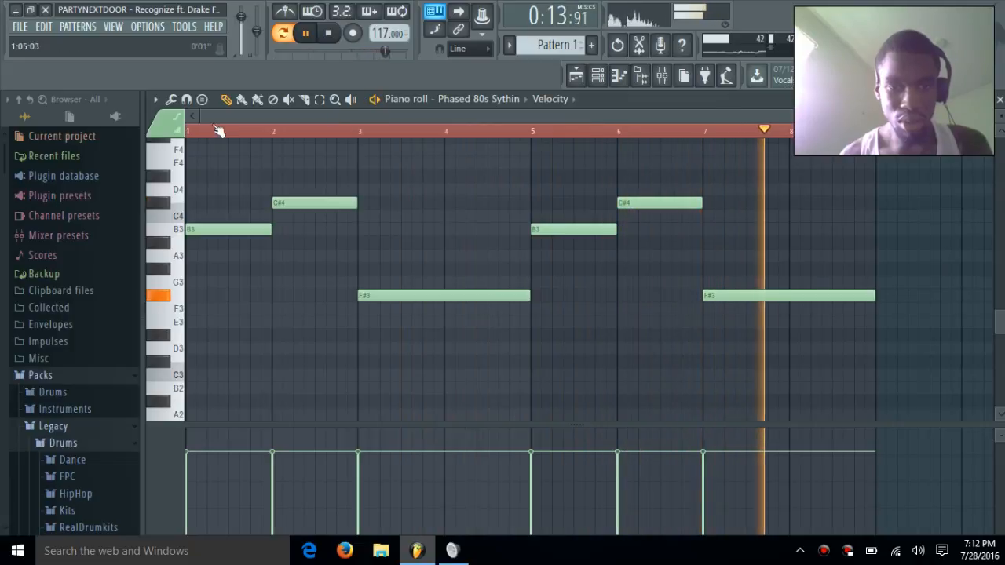
key("space")
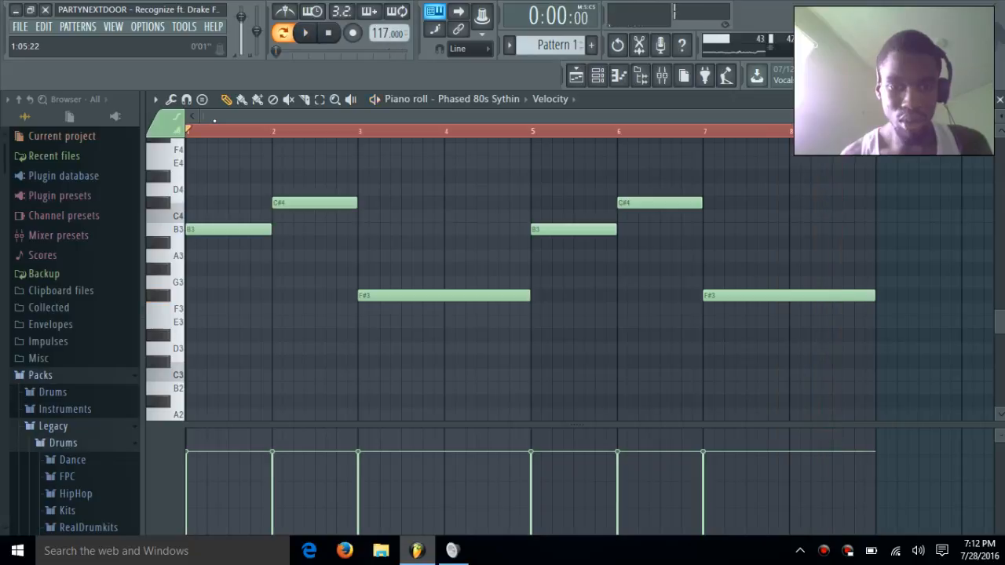
- Unmute the microphone in the Windows Microphone Properties levels and return to FL Studio
left_click(15, 10)
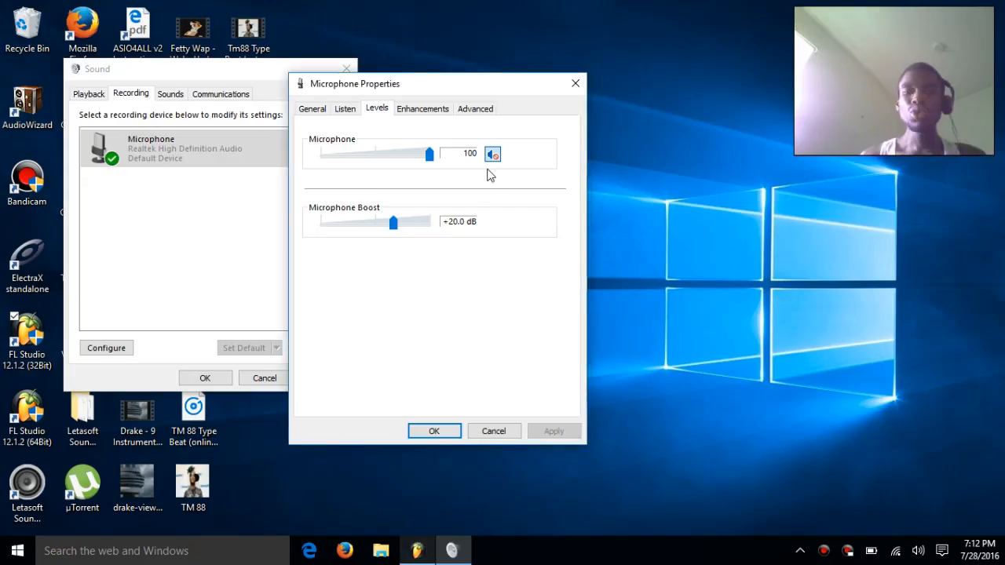
left_click(416, 551)
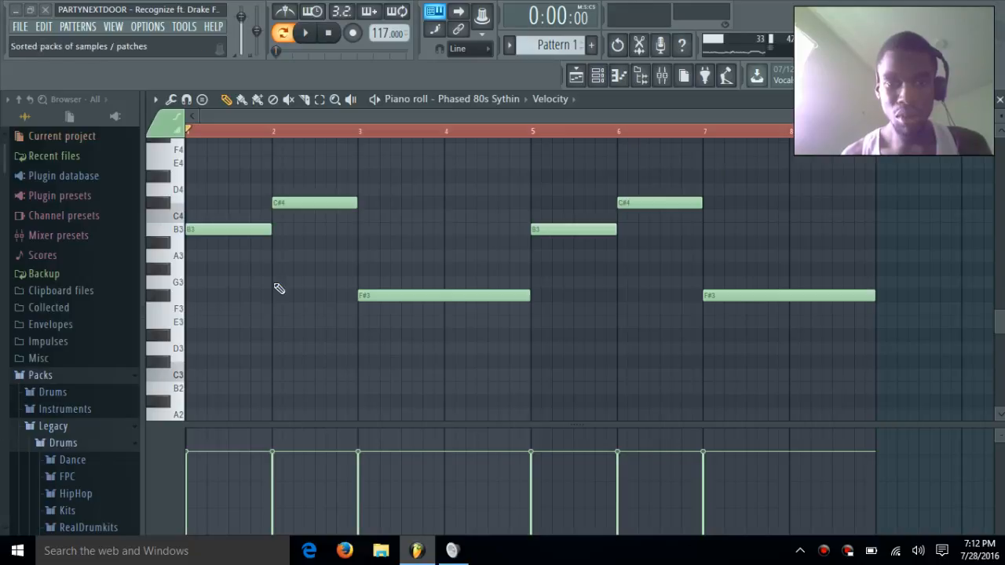
- Close the piano roll and look through the playlist arrangement up to about bar 113 and back to the start
left_click(177, 235)
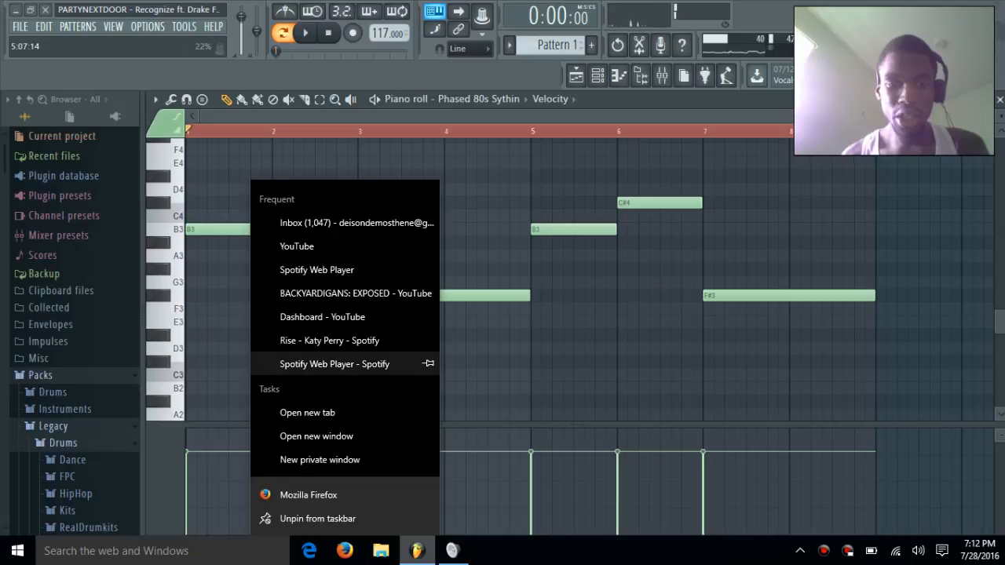
left_click(998, 104)
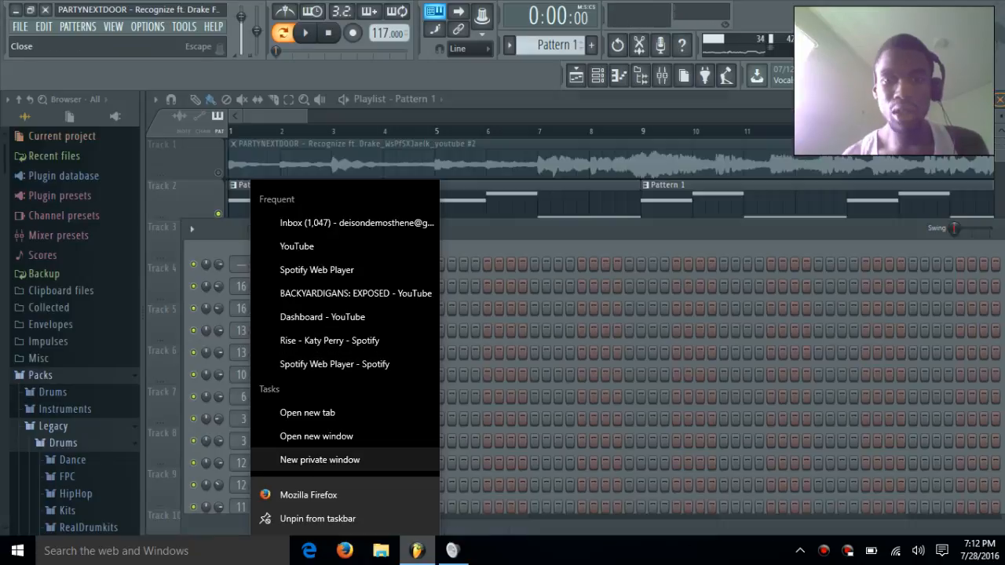
left_click(715, 119)
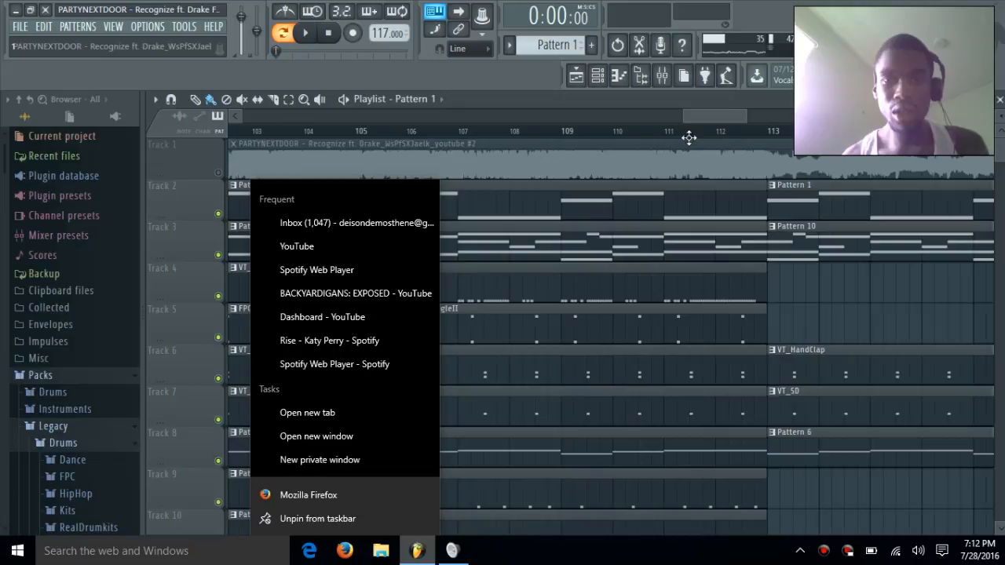
left_click_drag(718, 116, 2, 211)
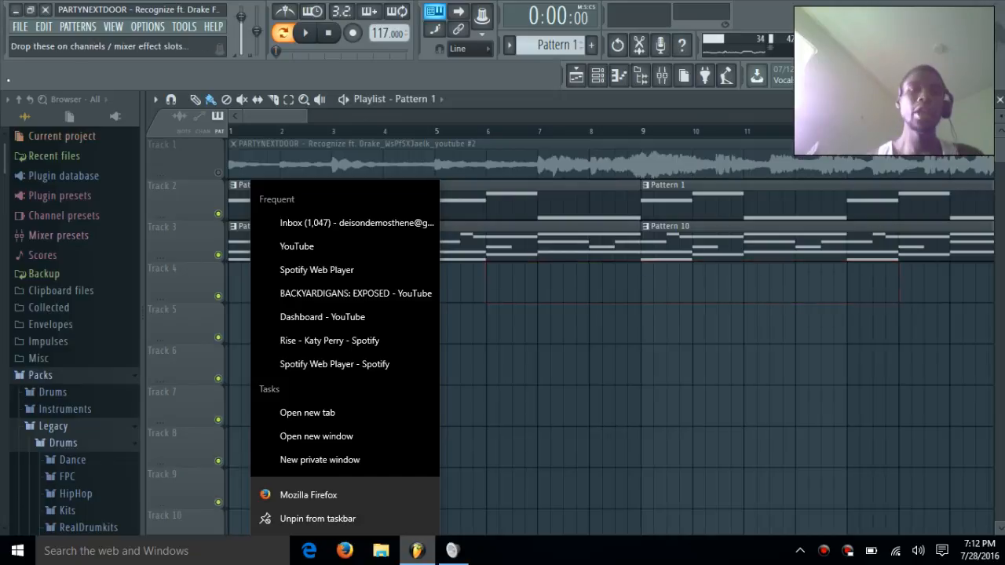
- Dismiss the Firefox jump list covering the screen and return to the FL Studio playlist
left_click(16, 10)
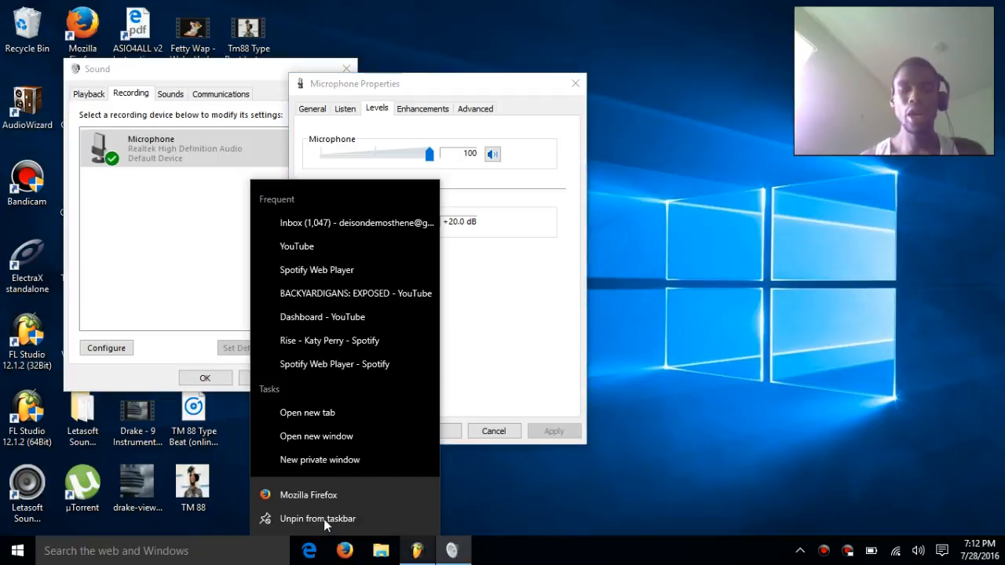
left_click(475, 467)
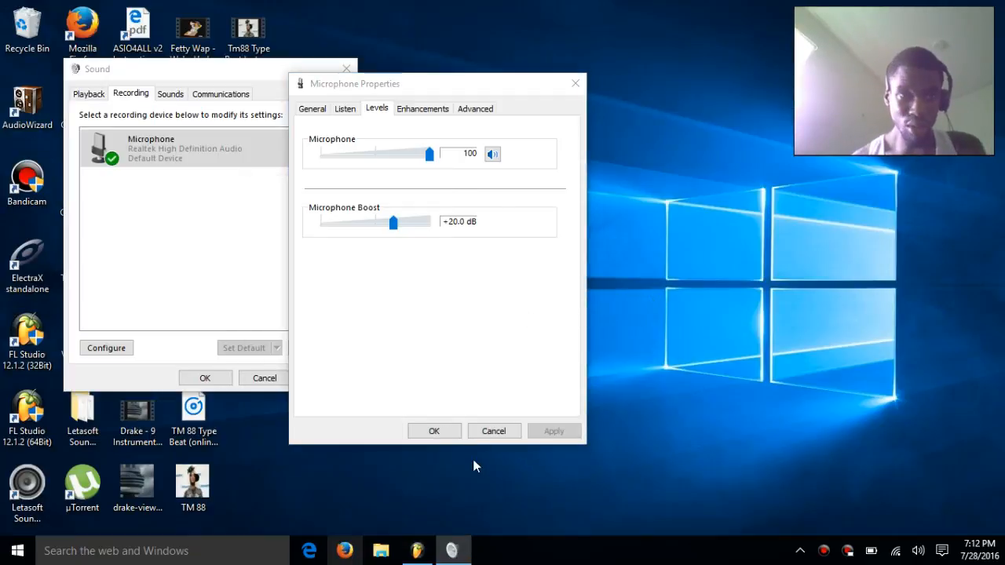
left_click(429, 553)
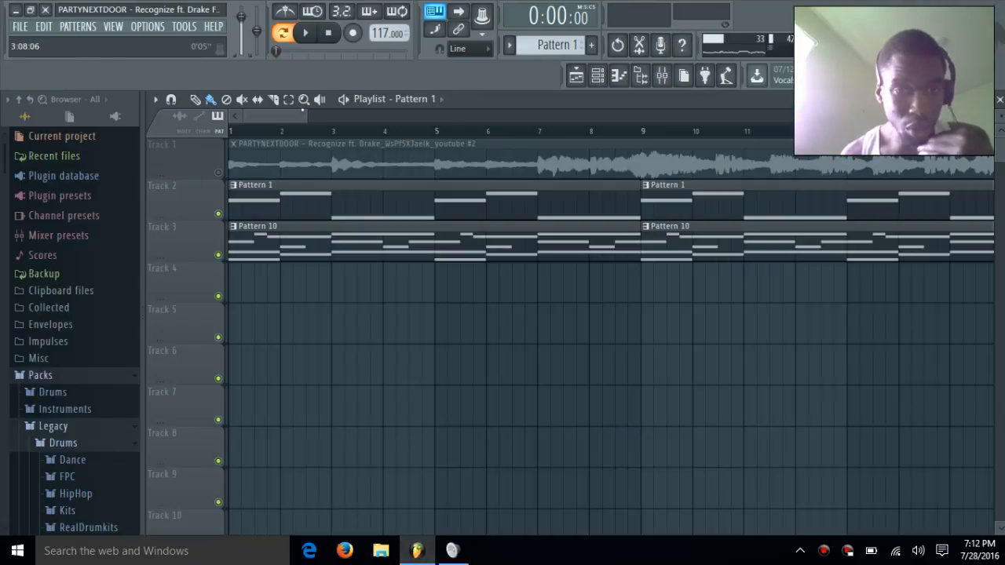
- Open Pattern 10 from the playlist in the Choir piano roll, show its first bars and play it
left_click_drag(308, 114, 447, 179)
double_click(278, 252)
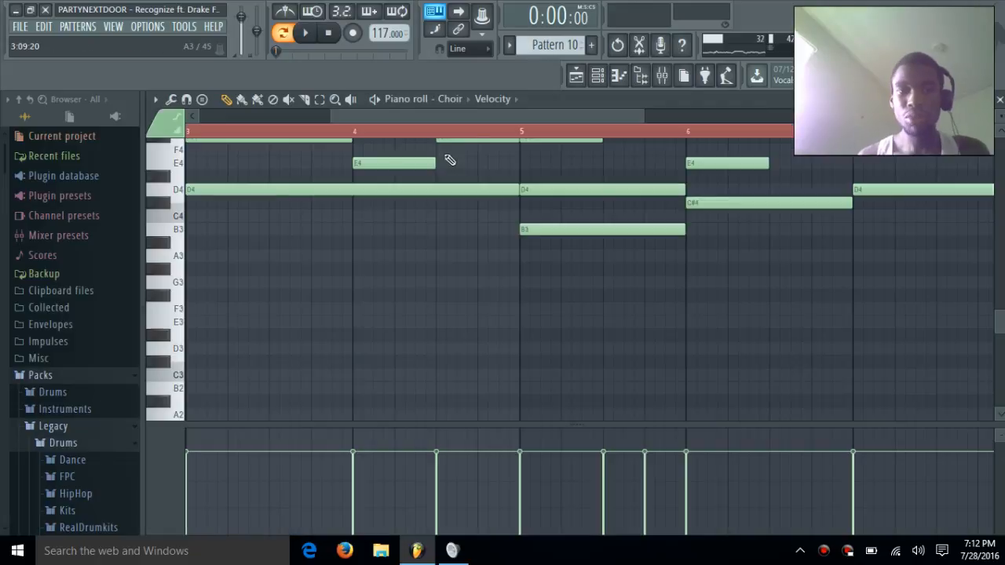
scroll(478, 258, "left", 4)
scroll(480, 238, "up", 4)
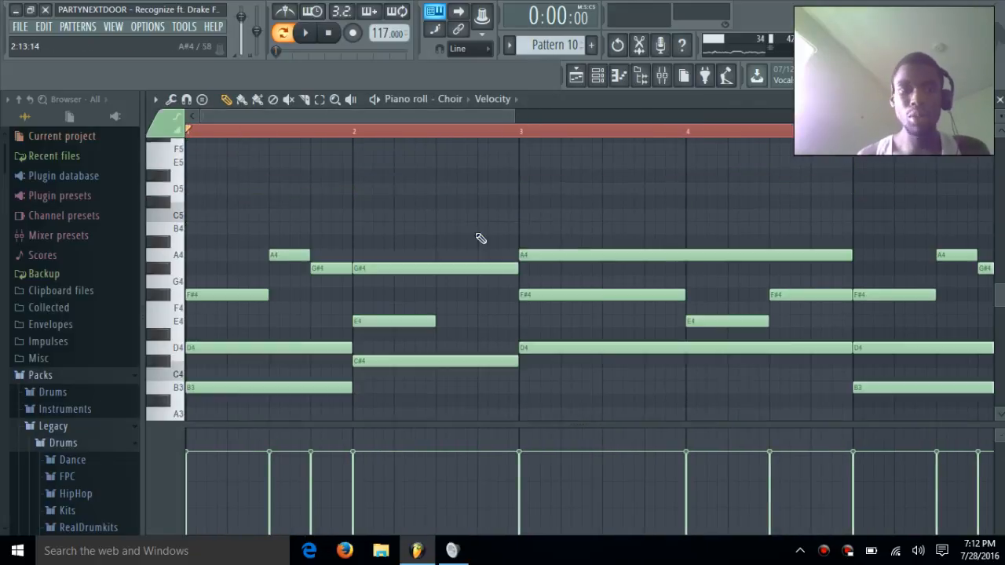
scroll(480, 238, "down", 1)
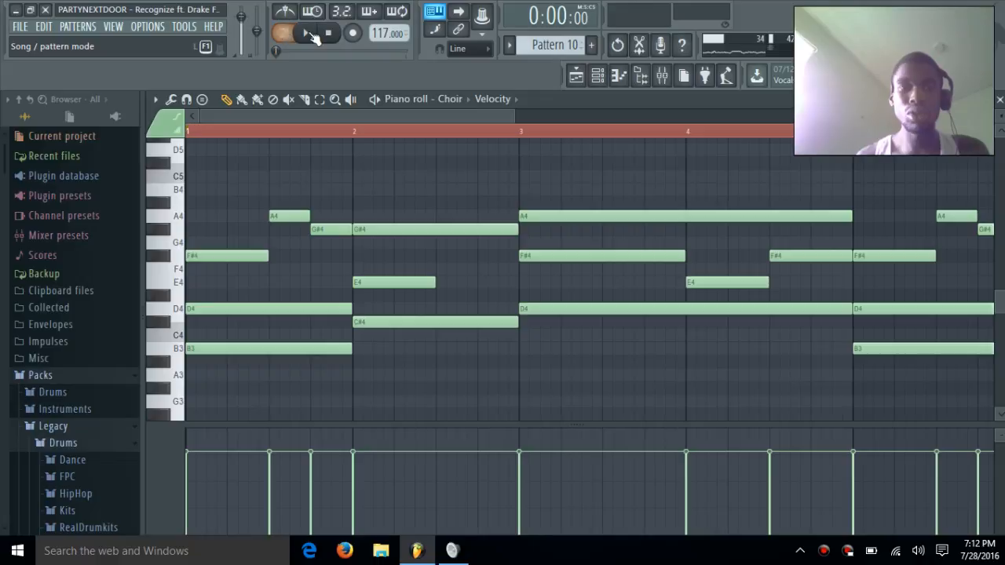
left_click(302, 37)
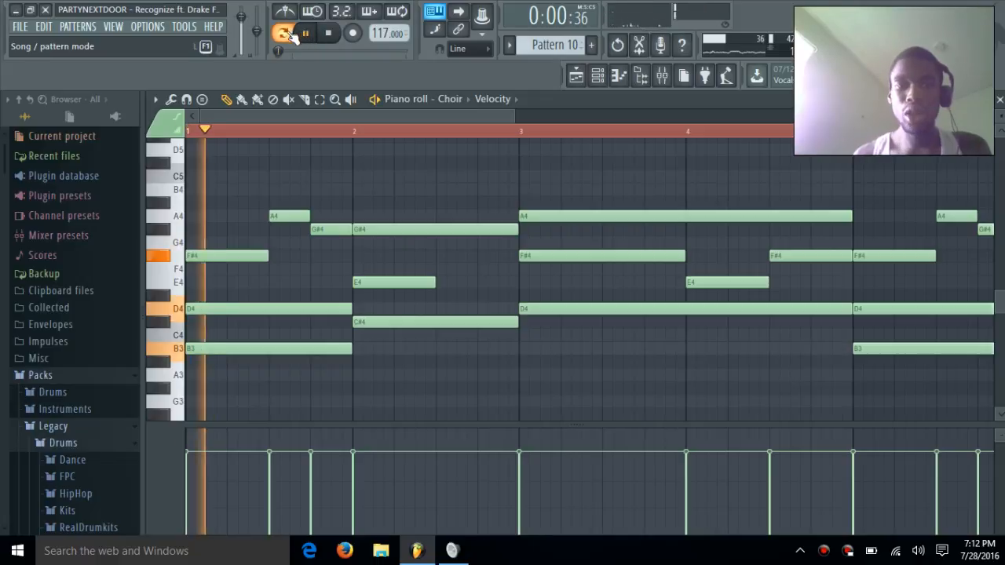
- Show the playlist, play the arrangement in song mode from around bars 17 and 11, and pause it
left_click(597, 76)
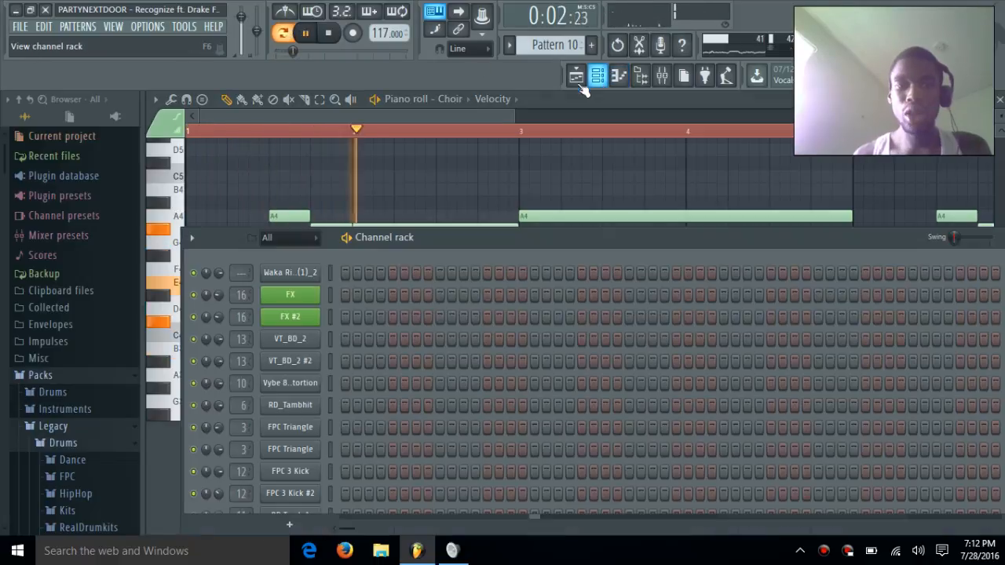
left_click(575, 75)
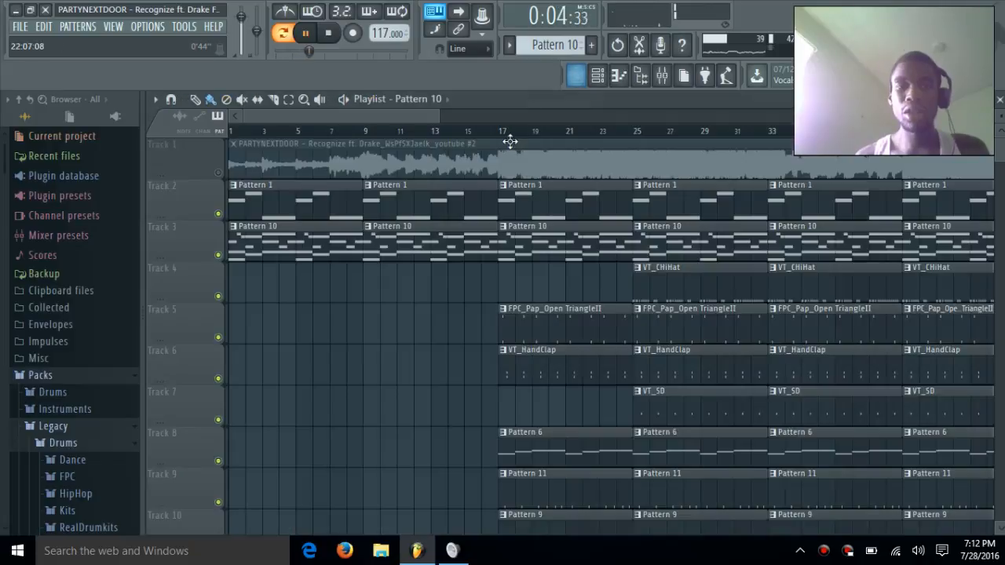
left_click(499, 131)
left_click(408, 130)
left_click(306, 33)
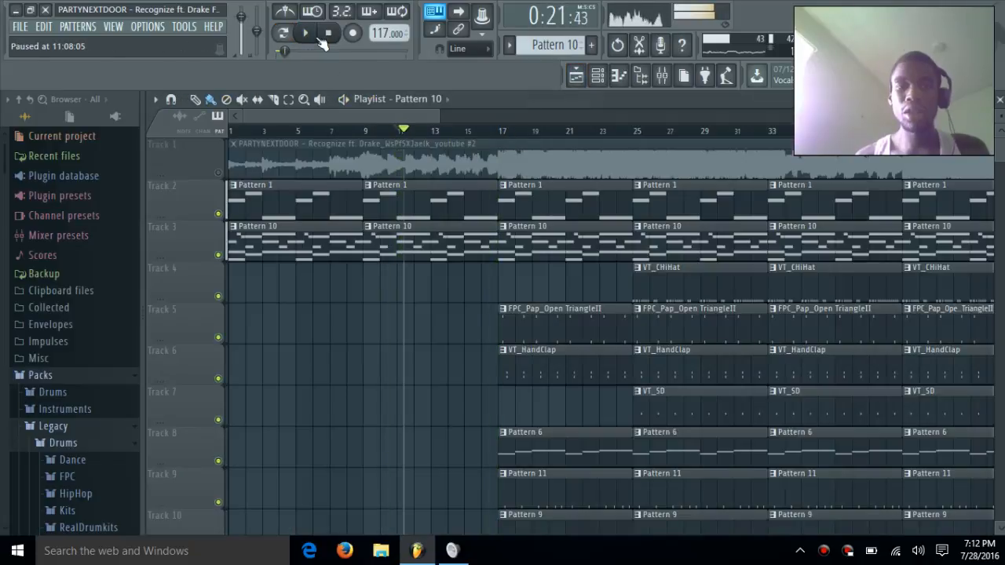
- Switch back to pattern mode, play Pattern 10 from the start and show the mixer
left_click(282, 33)
left_click(305, 33)
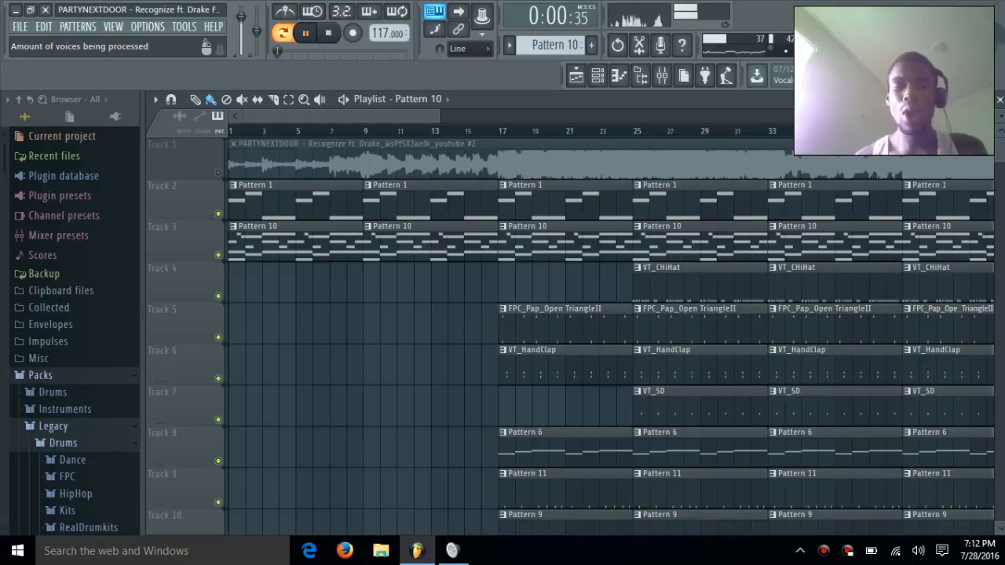
left_click(661, 75)
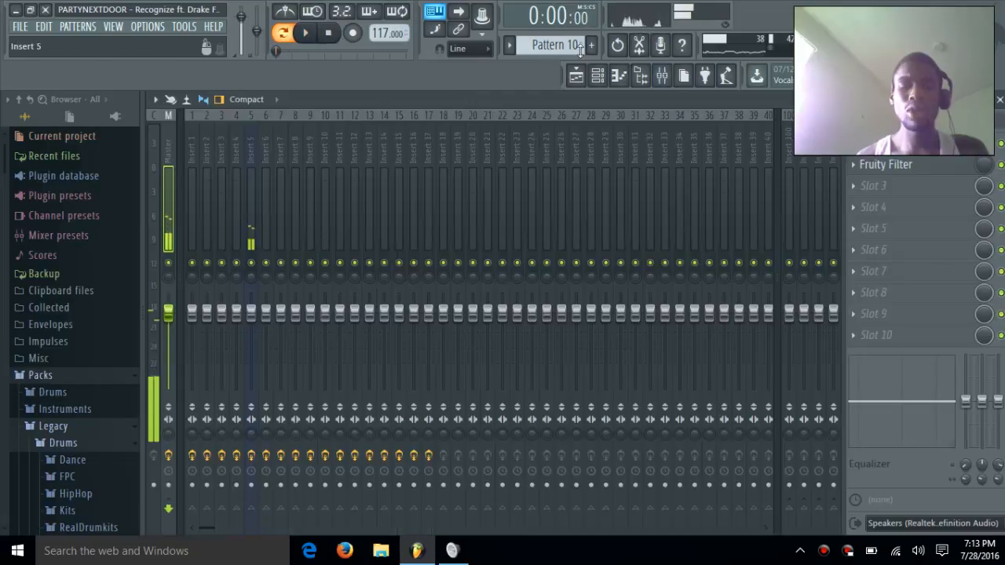
- Play Pattern 10, show the channel rack higher on the screen and bring its Choir channel into view
left_click(618, 75)
key("space")
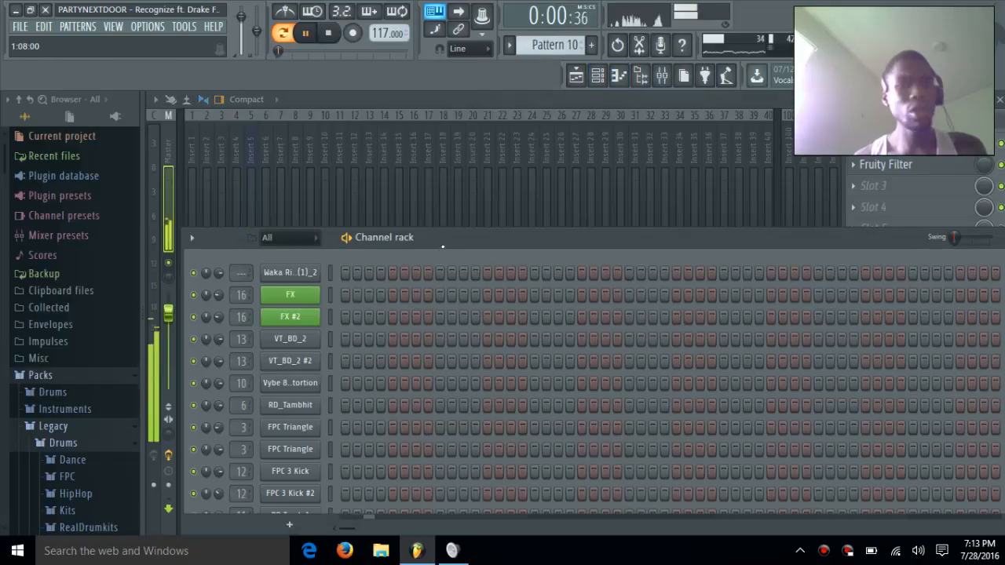
left_click_drag(450, 237, 426, 113)
scroll(495, 402, "down", 10)
key("space")
scroll(468, 445, "up", 5)
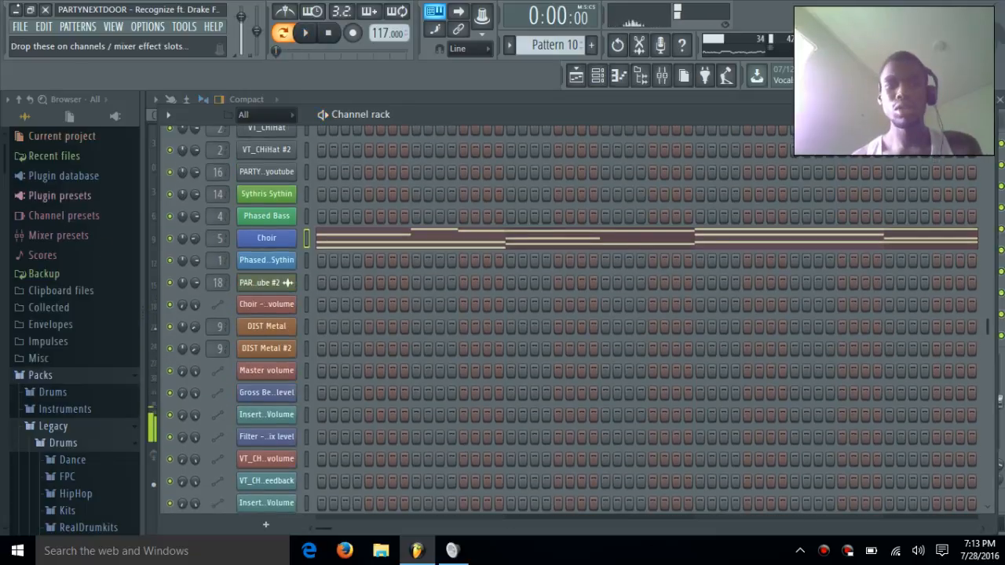
- Switch to Firefox, close its start page window, start the browser again and return to FL Studio
left_click(19, 11)
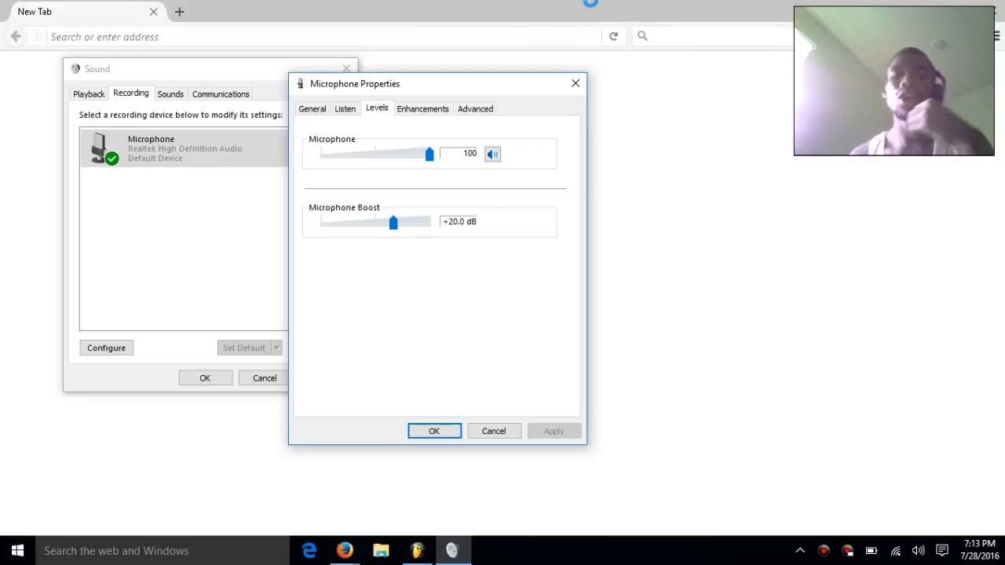
left_click(904, 3)
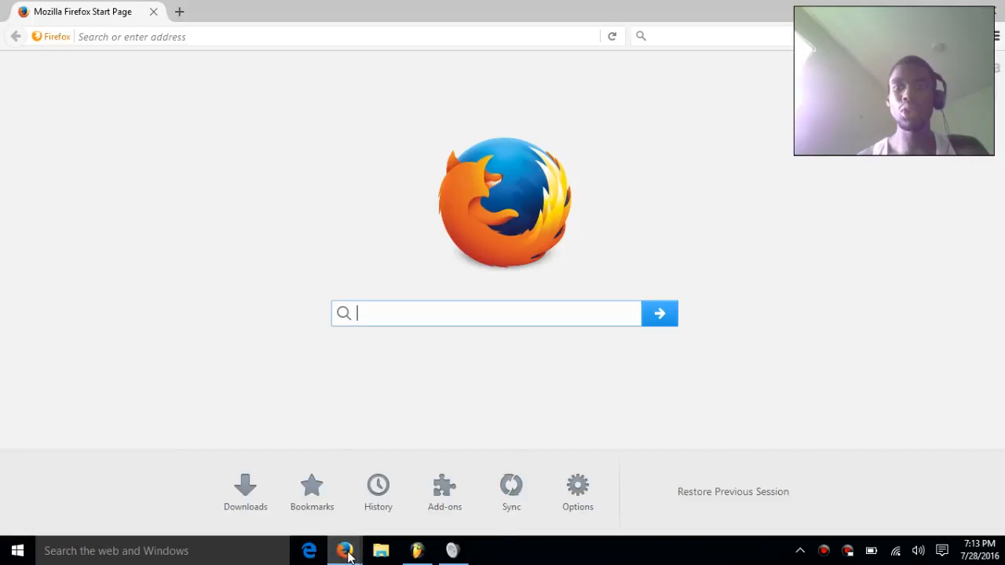
mouse_move(343, 549)
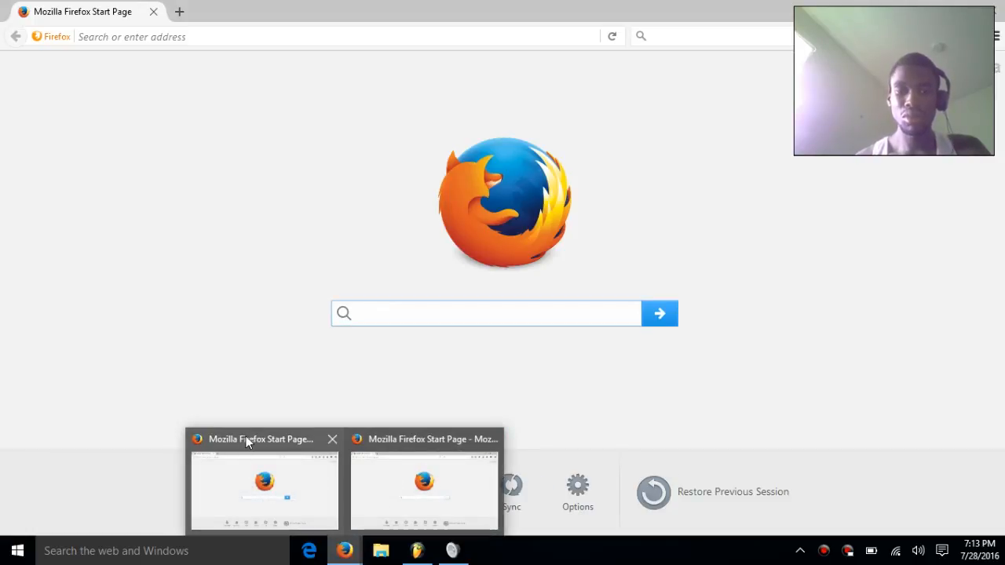
left_click(340, 550)
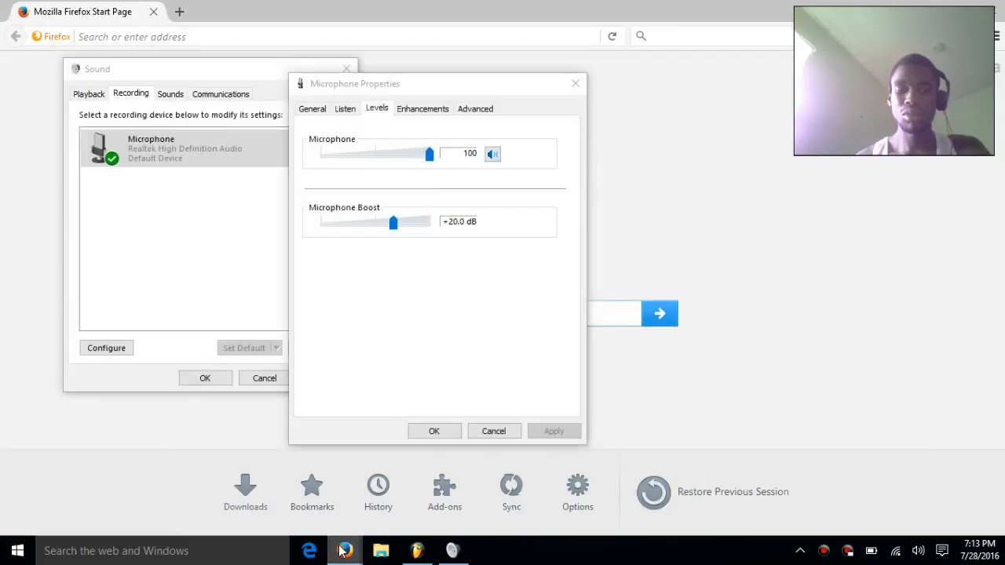
left_click(778, 222)
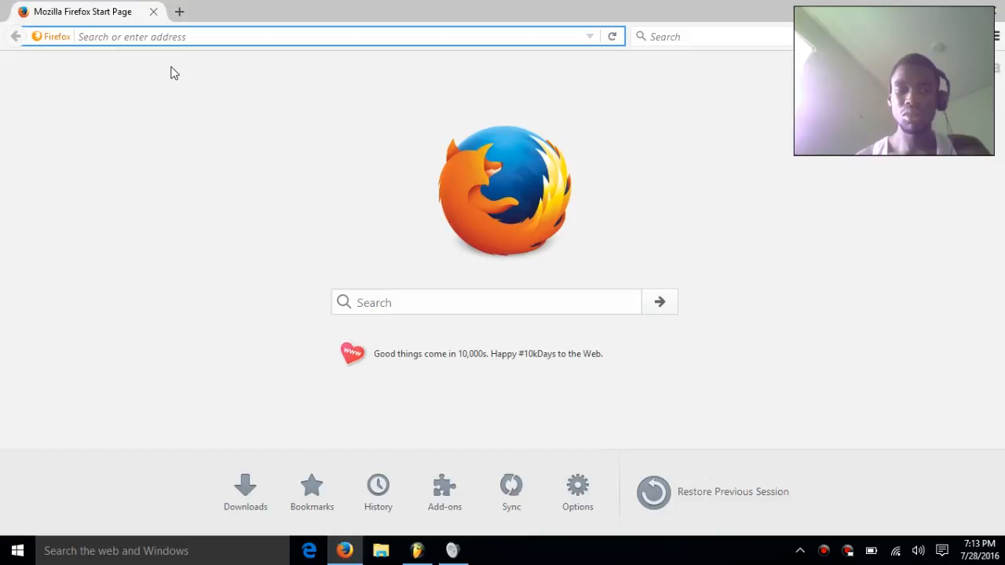
left_click(989, 10)
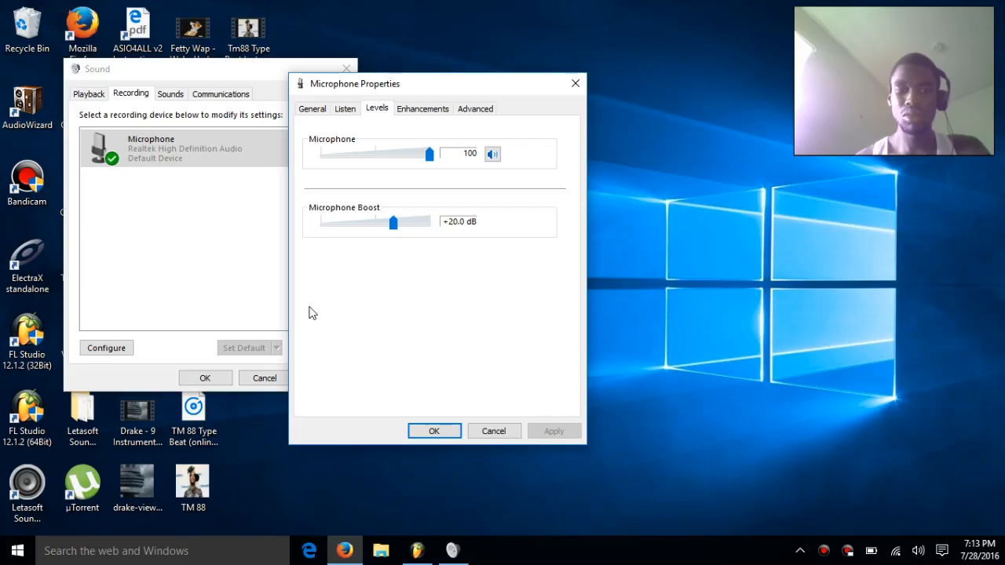
left_click(343, 551)
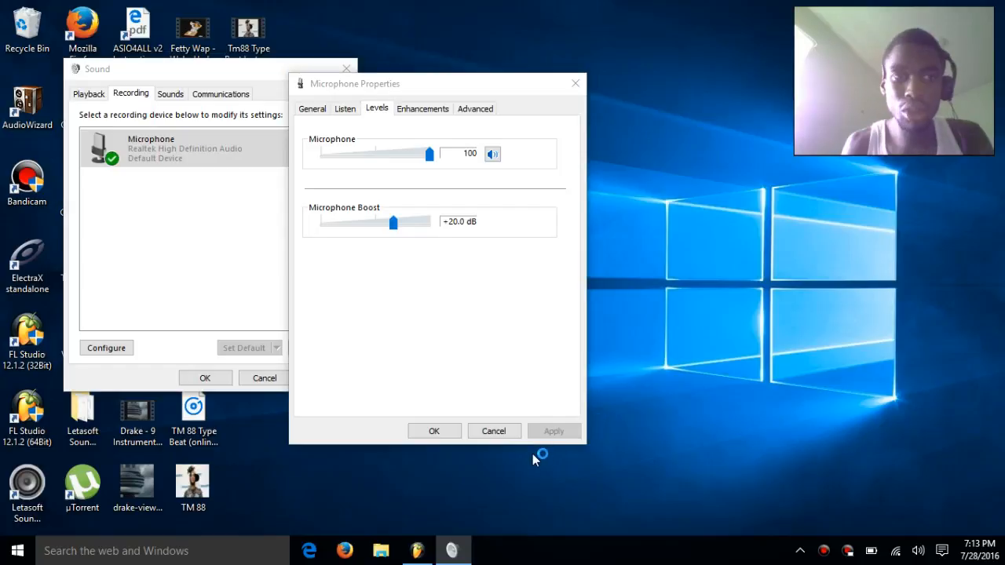
left_click(418, 551)
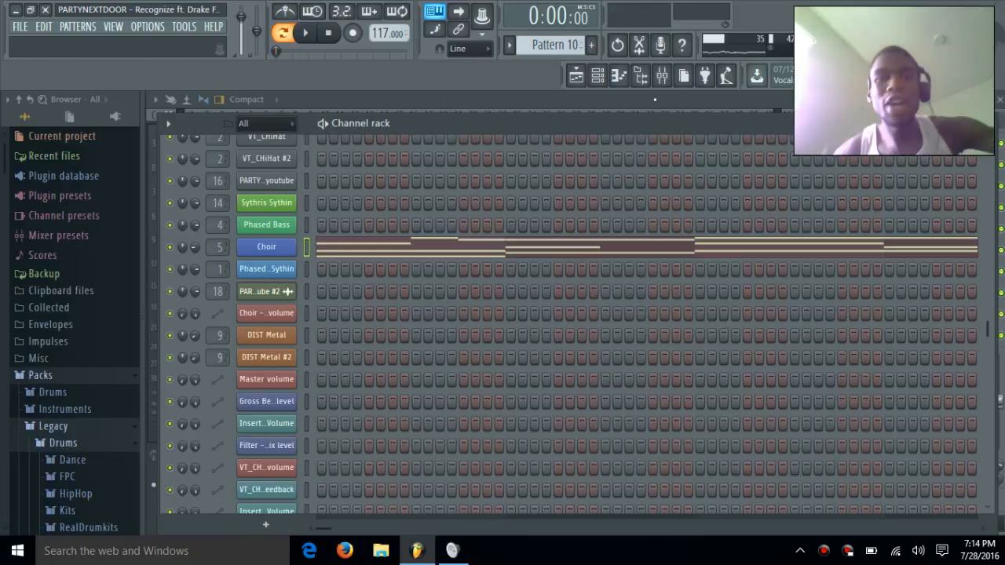
- Open the Fruity parametric EQ 2 in slot 4 of Insert 5 and set band 7's low pass to about 8848 Hz during playback
left_click(664, 78)
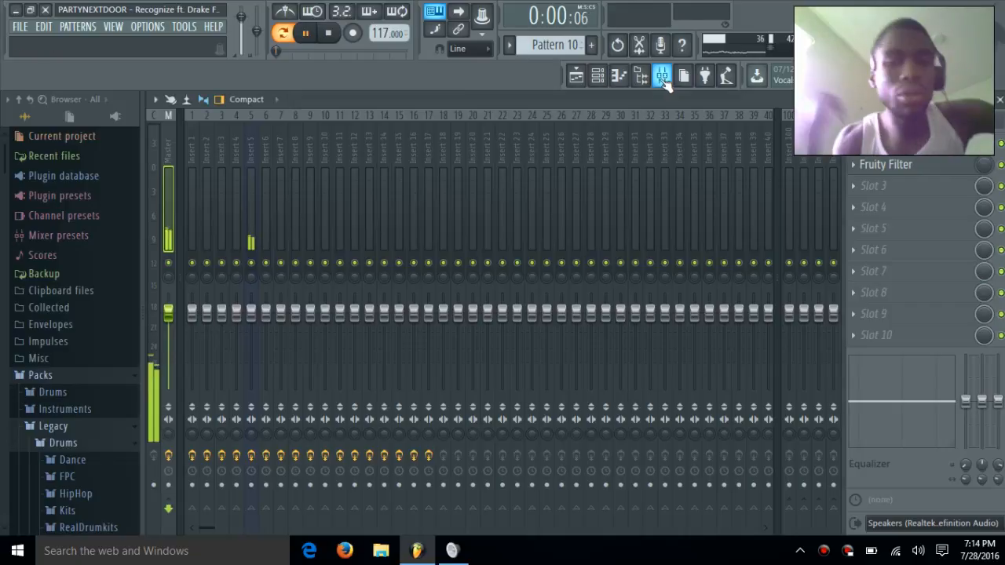
left_click(251, 228)
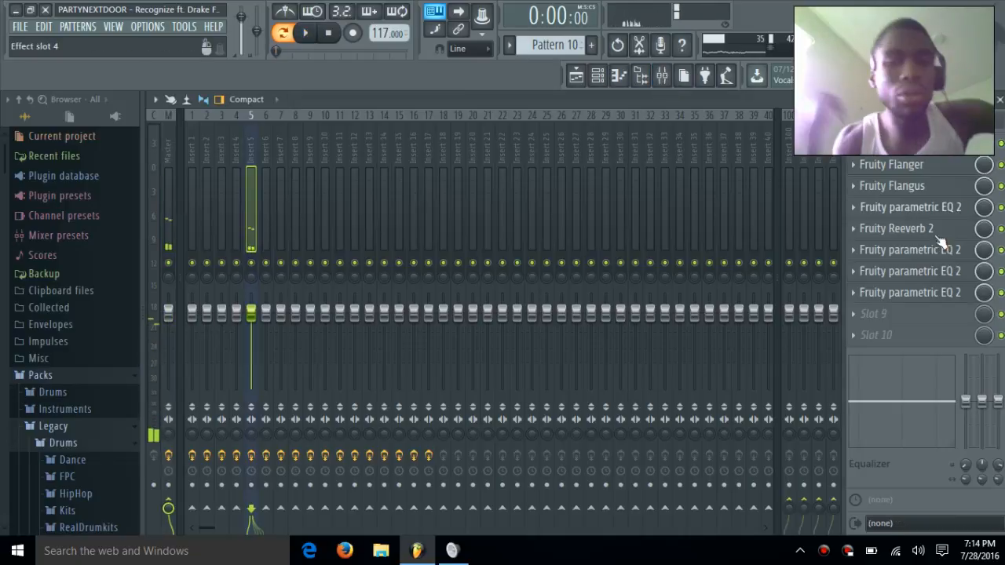
left_click(942, 208)
key("space")
mouse_move(576, 284)
left_mouse_down()
mouse_move(616, 283)
mouse_move(582, 283)
left_mouse_up()
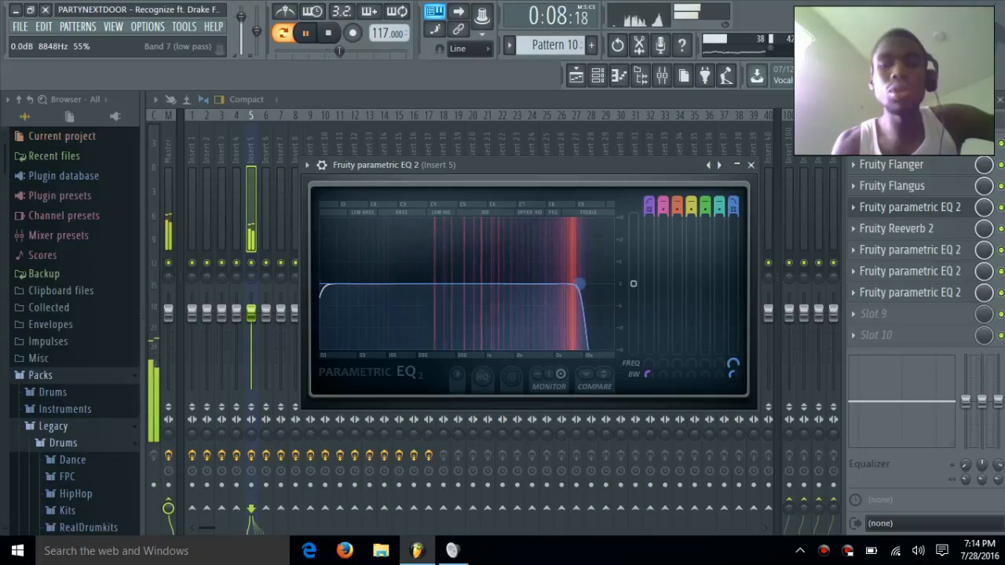
- Return to the channel rack and save the PARTYNEXTDOOR - Recognize project under its existing name
left_click(597, 75)
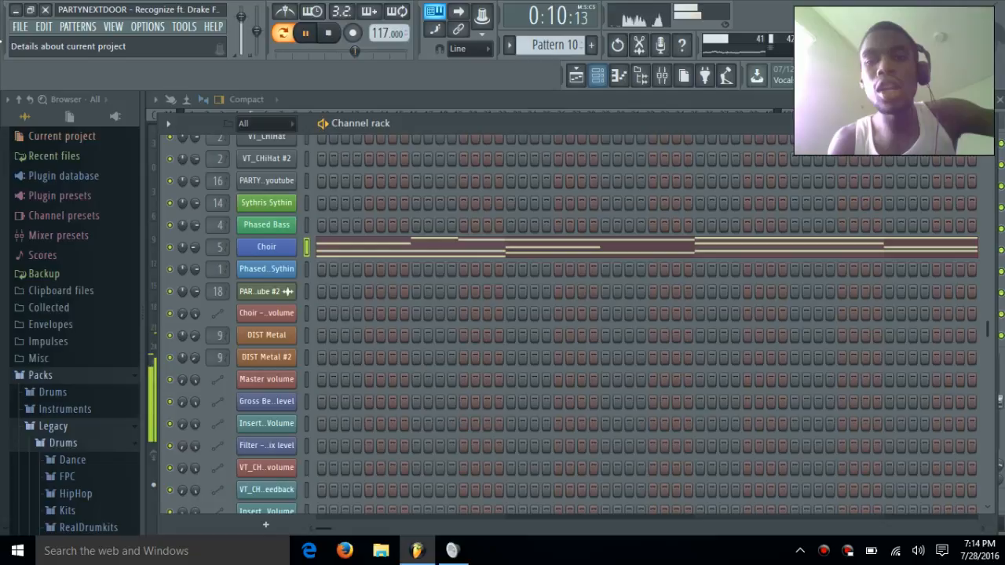
left_click(17, 33)
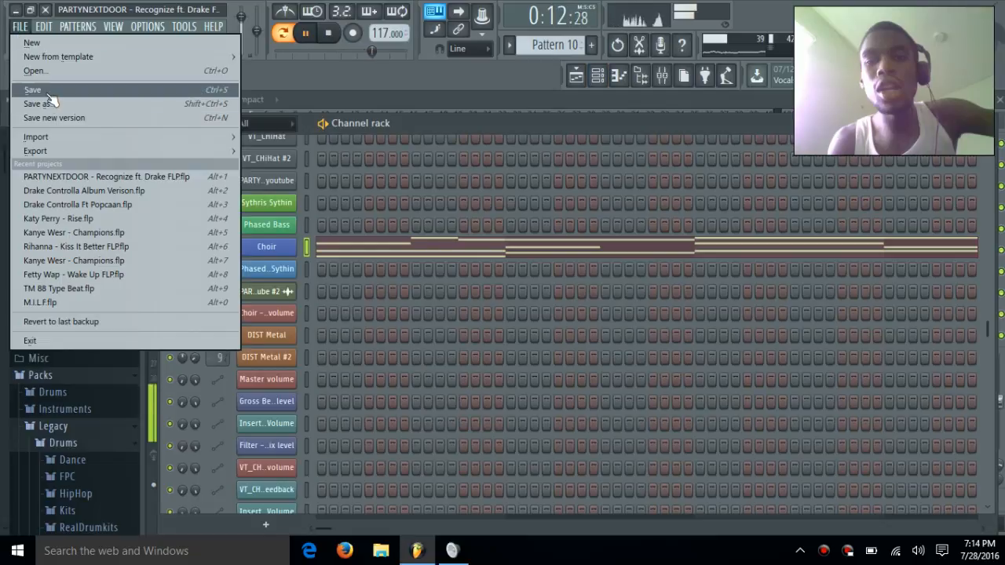
left_click(47, 92)
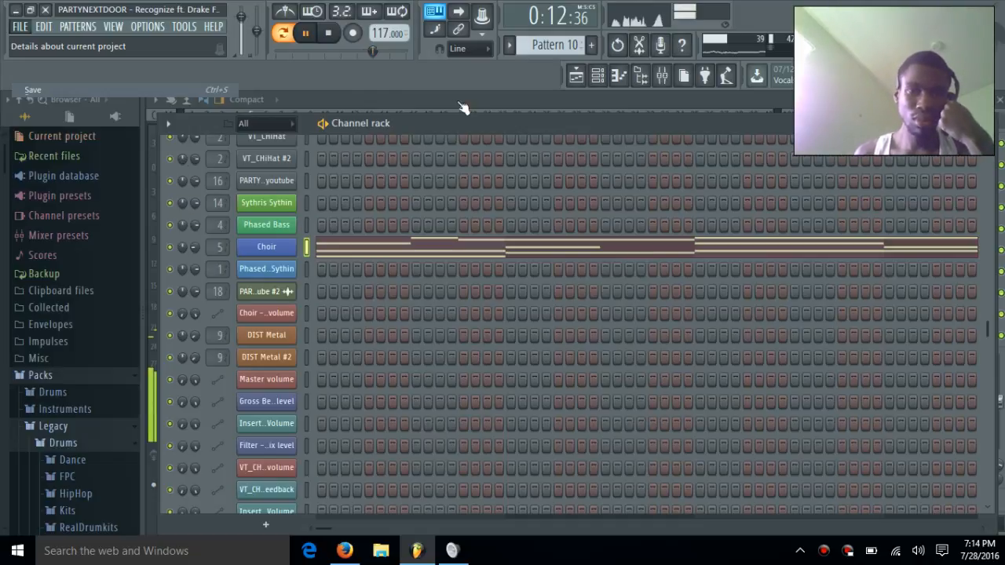
key("ctrl+s")
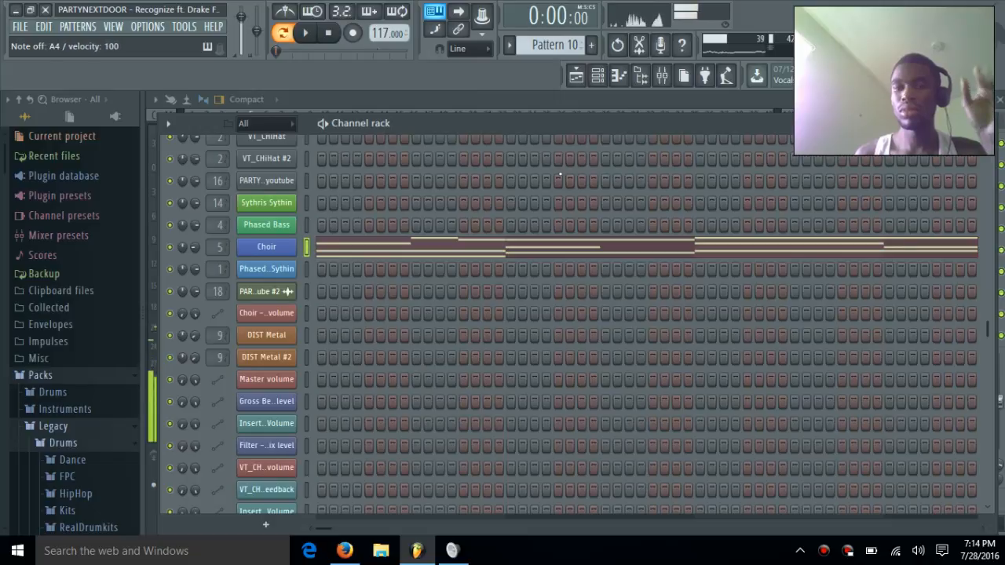
- Open the Choir channel's instrument, show its 3x Osc oscillator settings, audition a note and close it
left_click(420, 249)
key("F6")
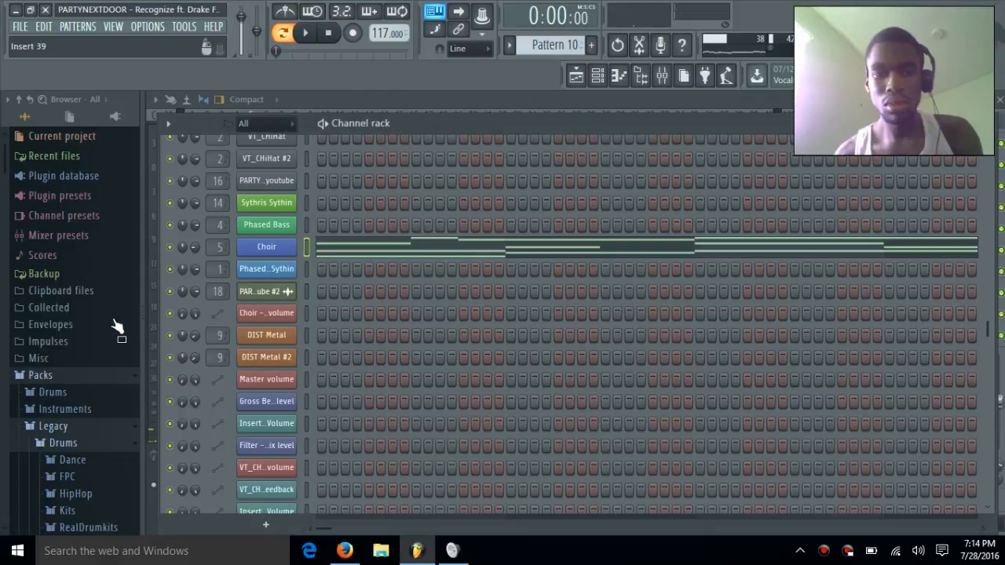
left_click(266, 248)
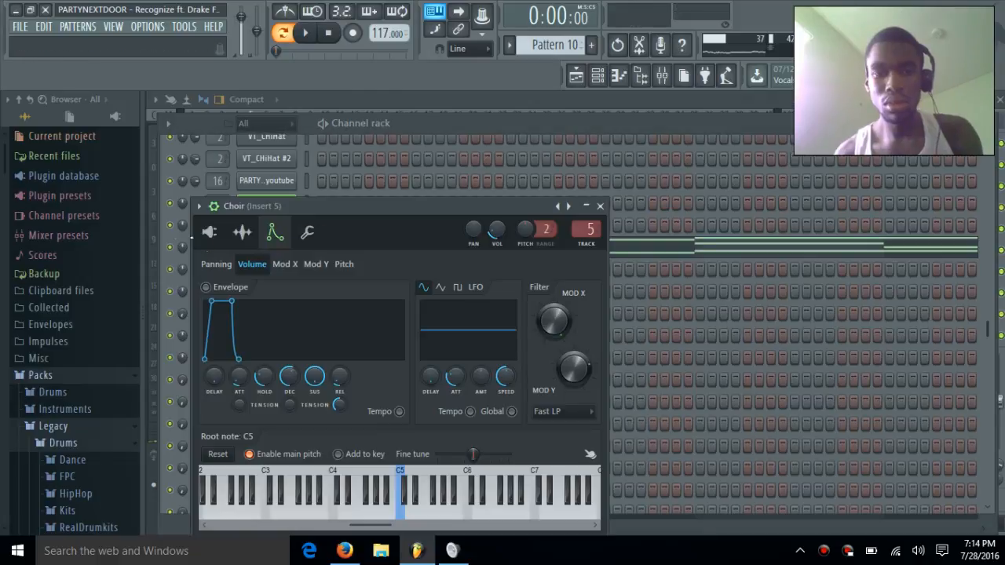
left_click(211, 233)
key("h")
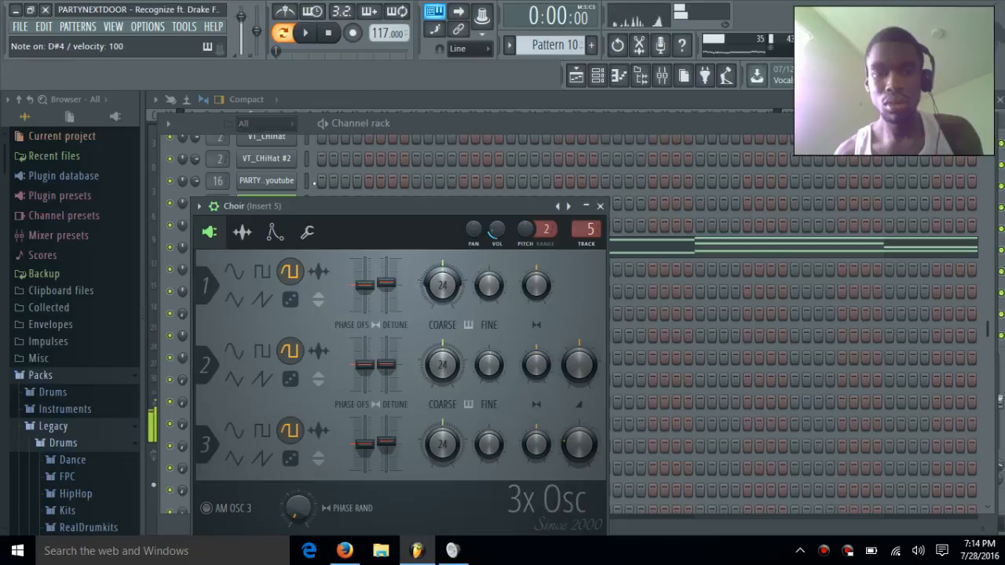
left_click(601, 206)
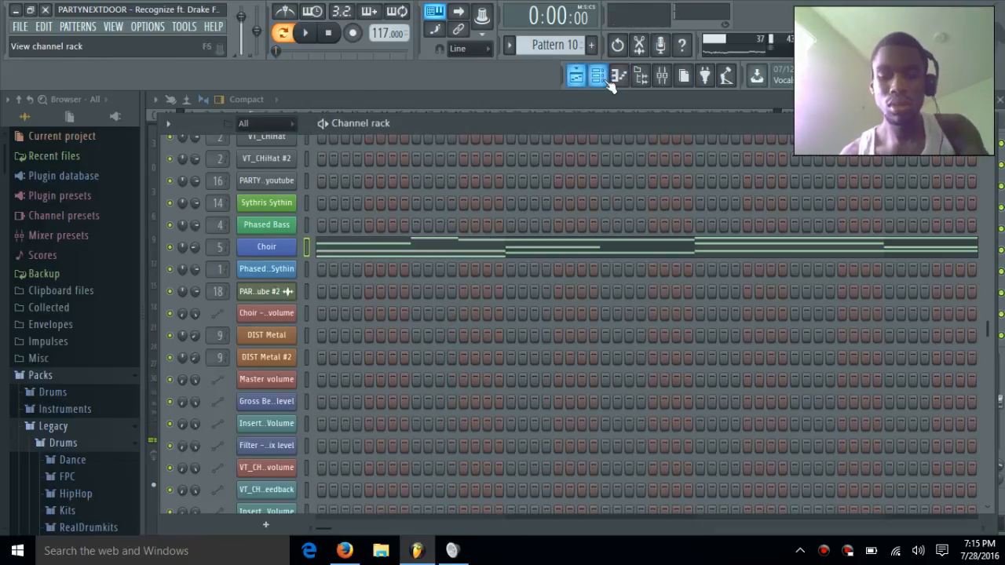
- Clear the workspace by closing the playlist, mixer, Fruity parametric EQ 2 and audio clip windows
left_click(600, 81)
left_click(577, 77)
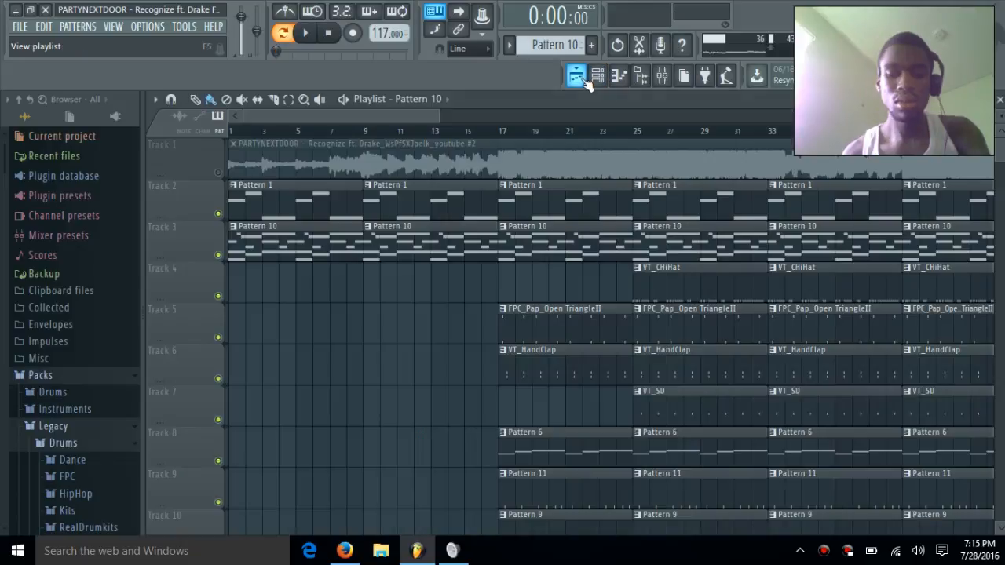
left_click(1000, 100)
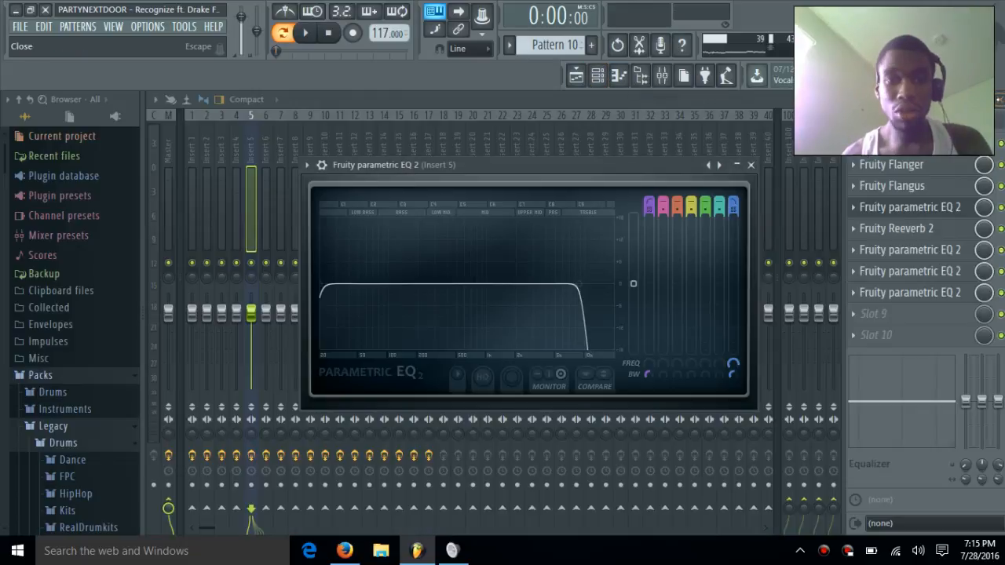
left_click(1000, 99)
left_click(751, 167)
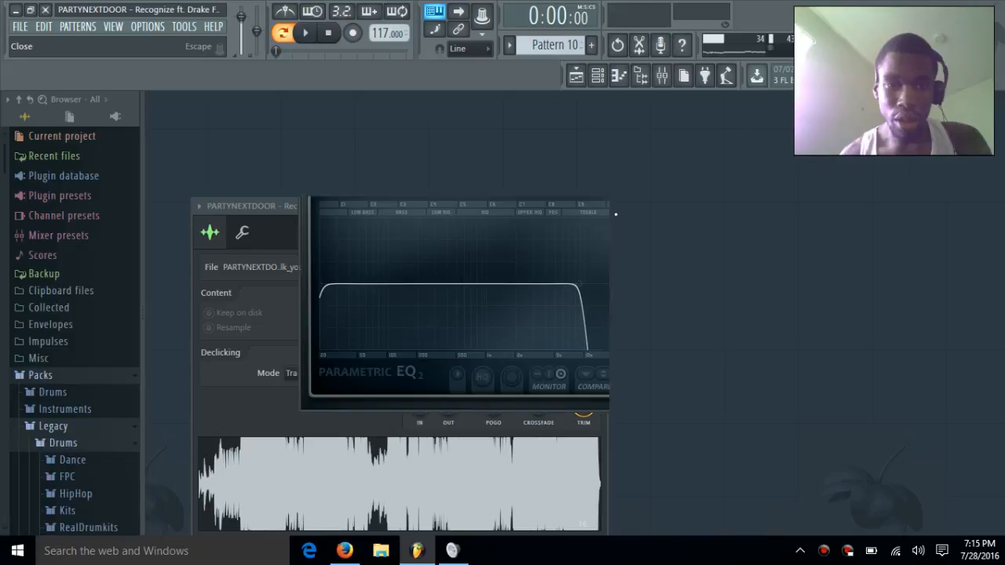
left_click(591, 205)
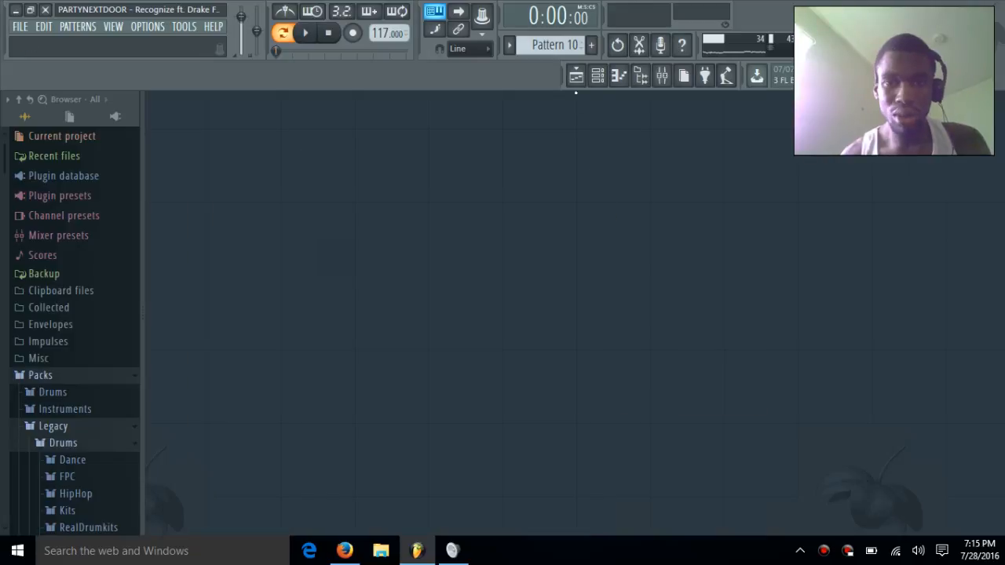
- Show the channel rack, check the microphone levels in the Windows Microphone Properties and return to FL Studio
left_click(597, 76)
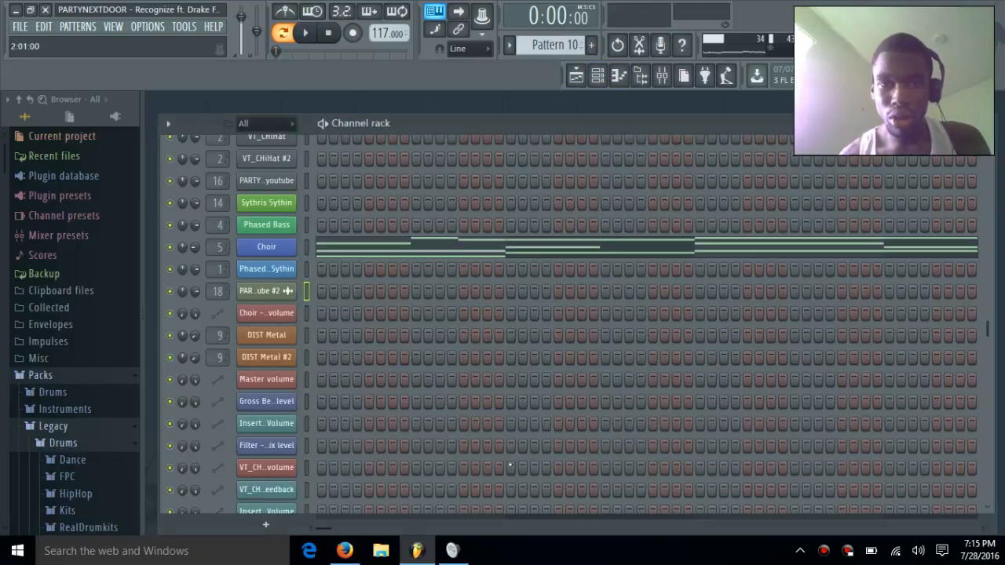
left_click(461, 556)
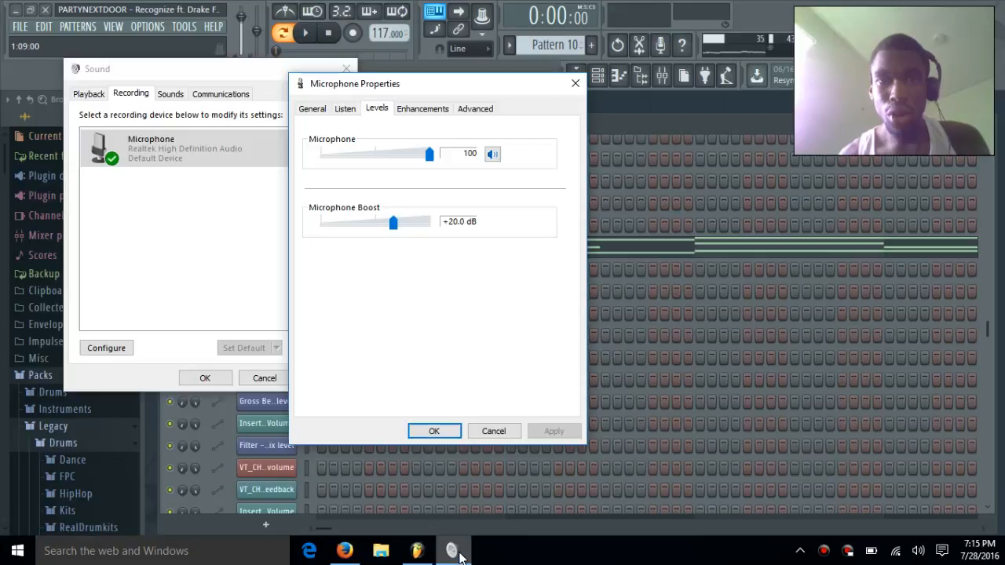
left_click(643, 125)
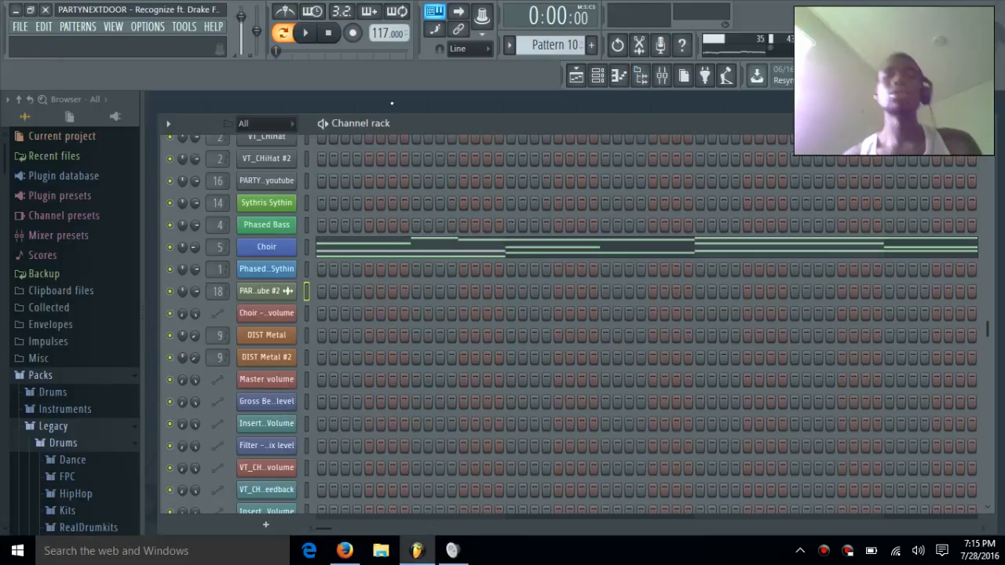
- Open Pattern 1 from the playlist and show the Phased 80s Sythin channel's volume envelope and 3x Osc oscillator settings
left_click(577, 78)
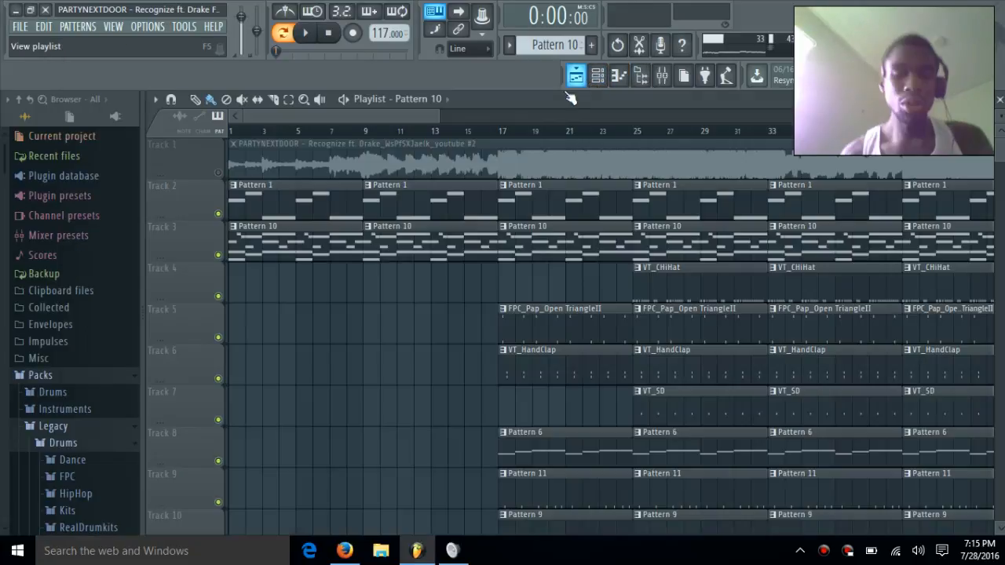
double_click(333, 200)
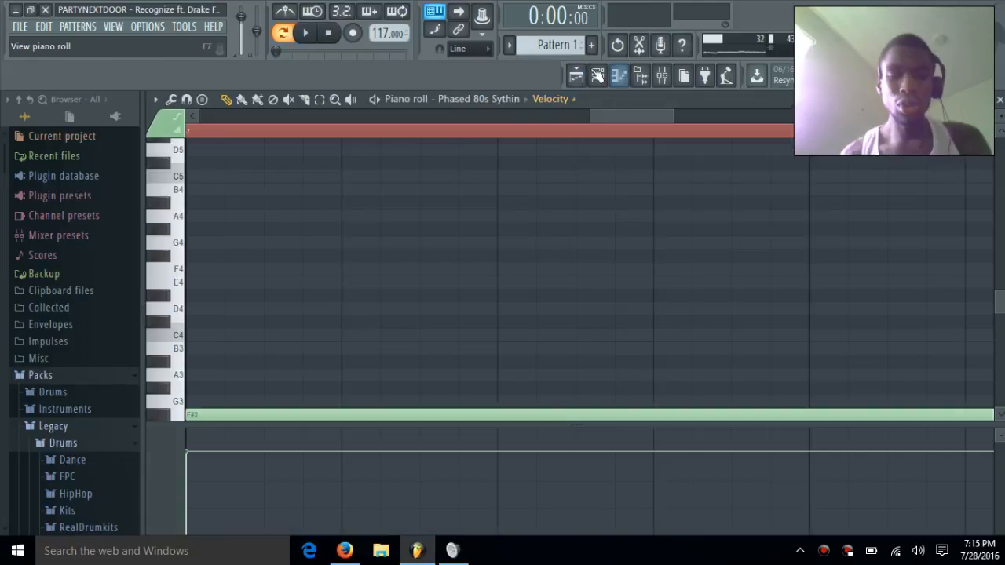
left_click(597, 75)
left_click(267, 270)
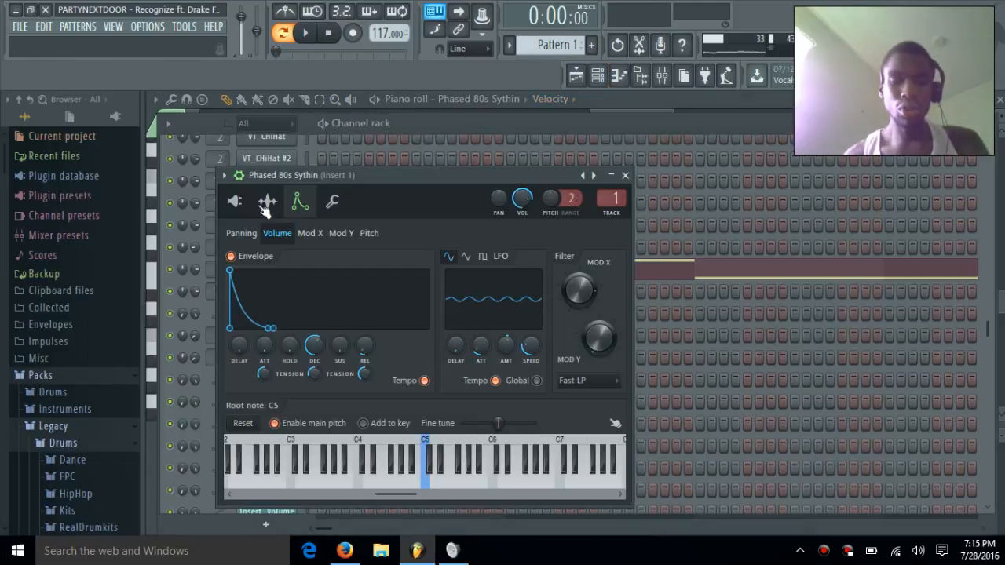
left_click(251, 201)
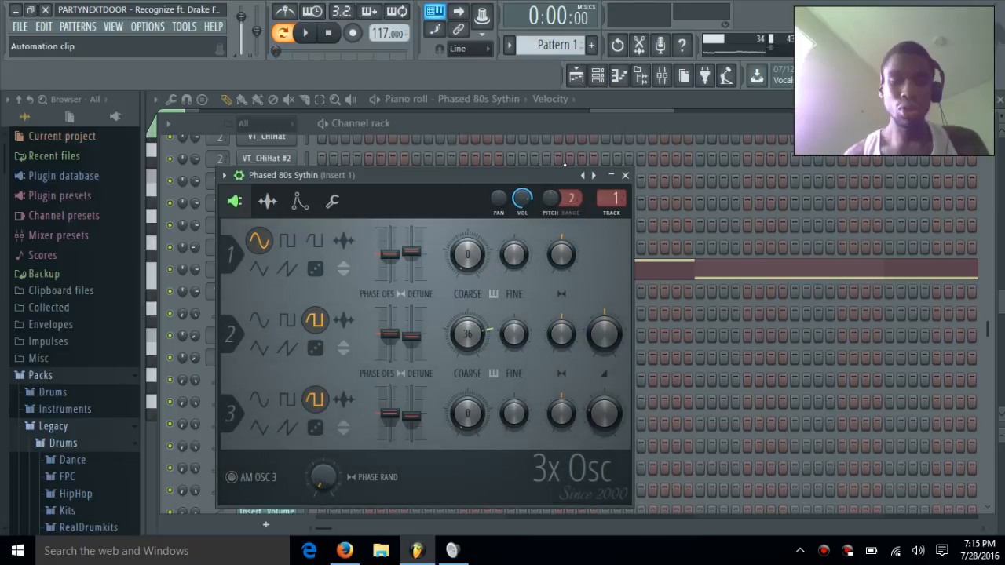
left_click(625, 175)
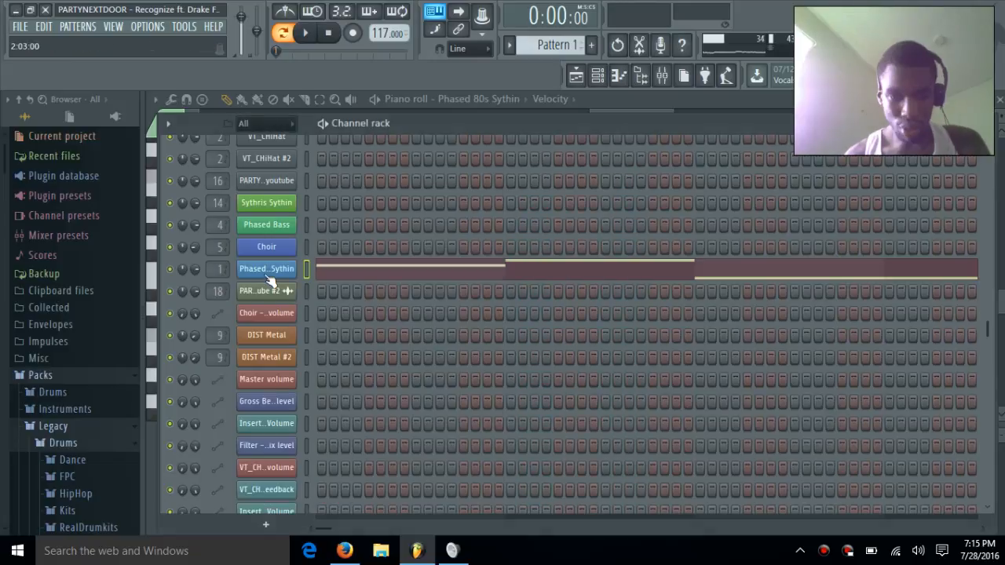
left_click(269, 270)
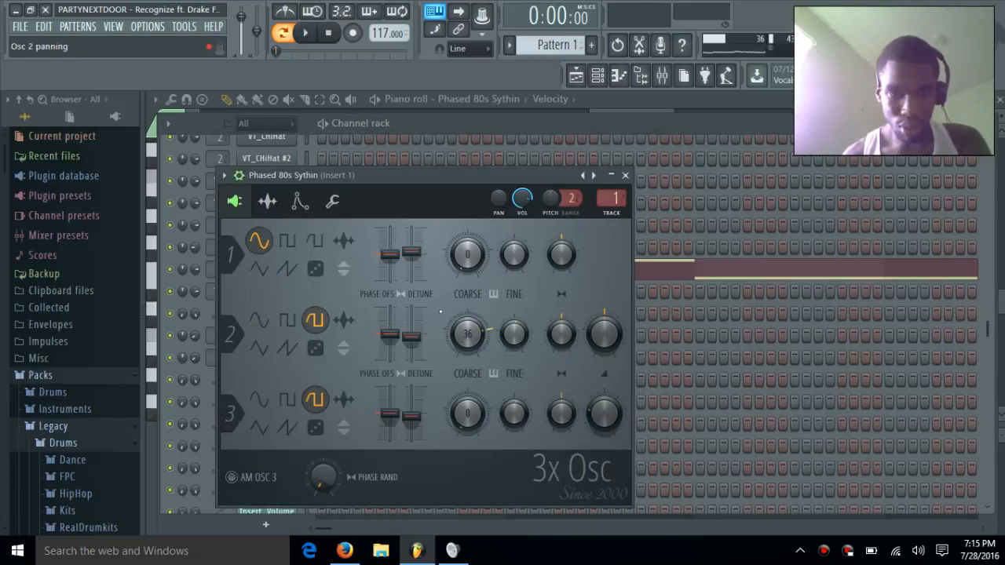
left_click(625, 175)
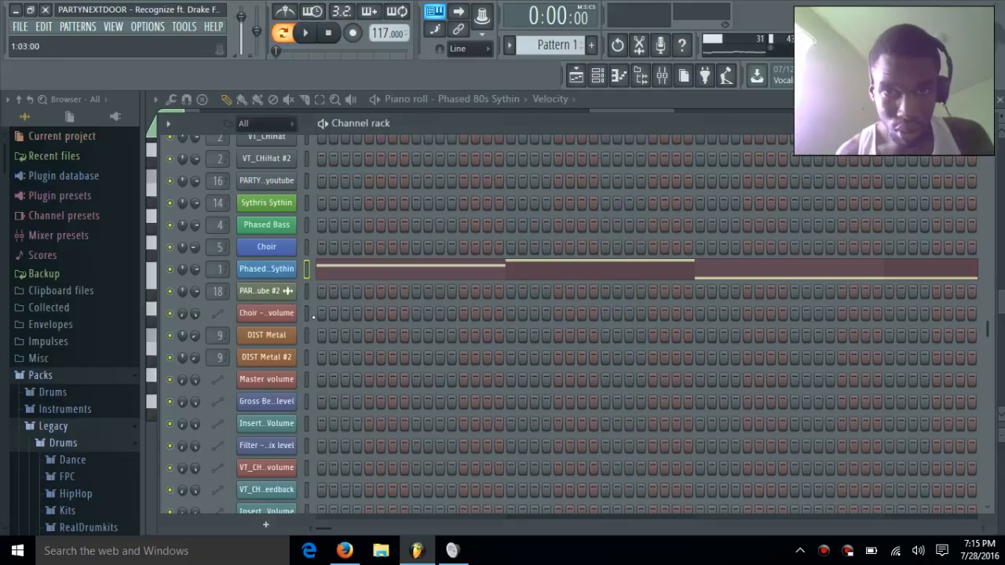
- Show the Phased 80s Sythin channel's 3x Osc oscillator settings and its channel options, closing both
left_click(266, 268)
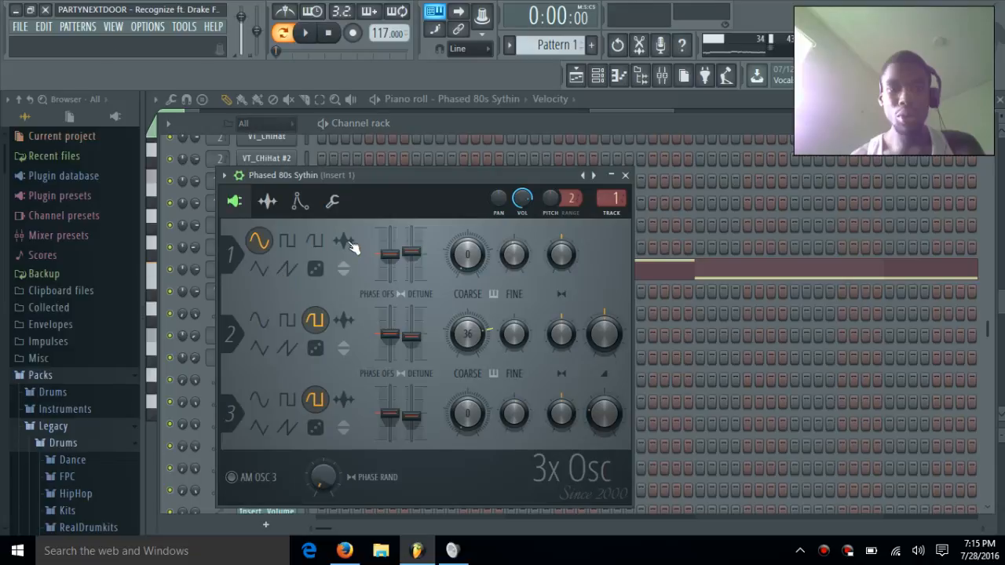
left_click(625, 175)
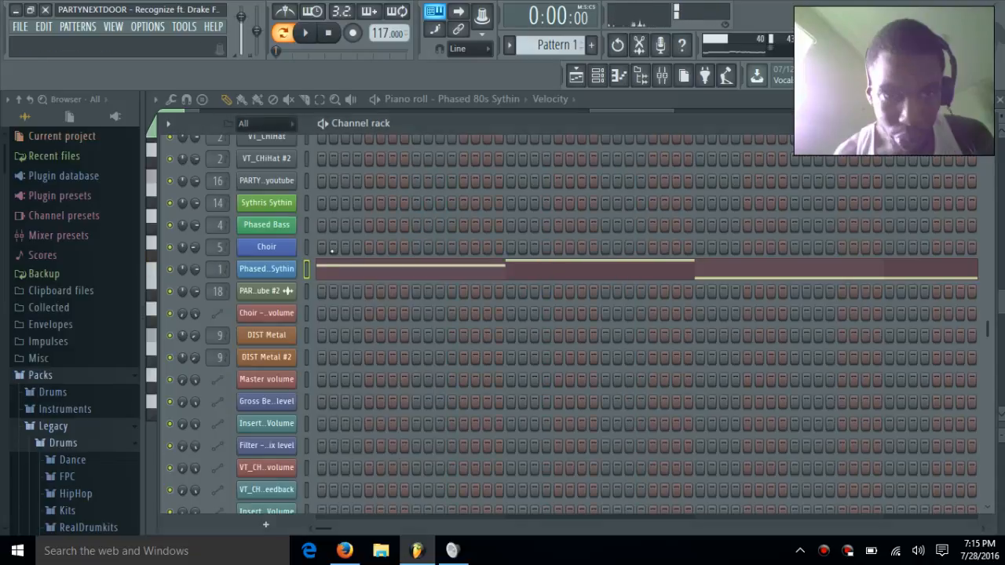
right_click(265, 271)
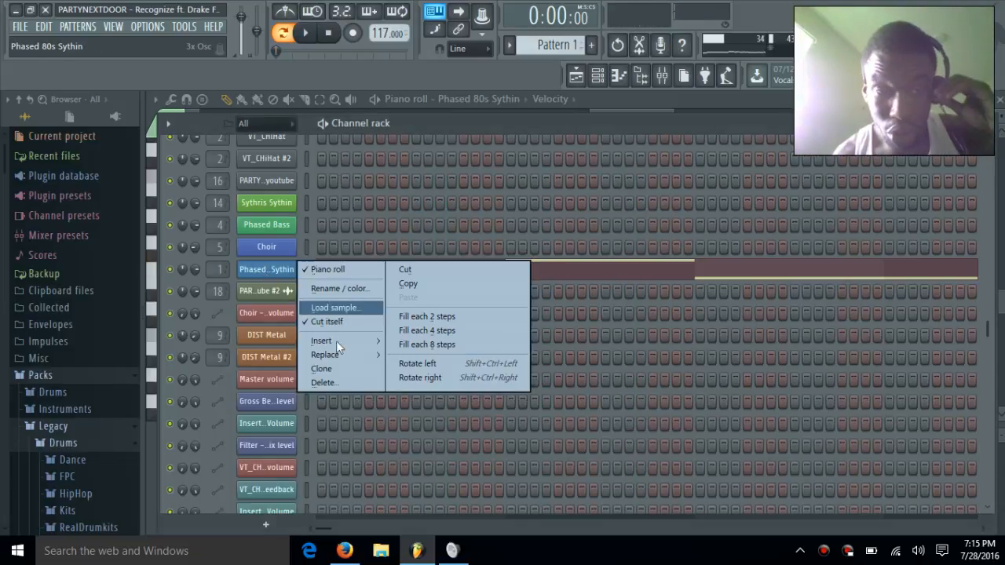
mouse_move(337, 342)
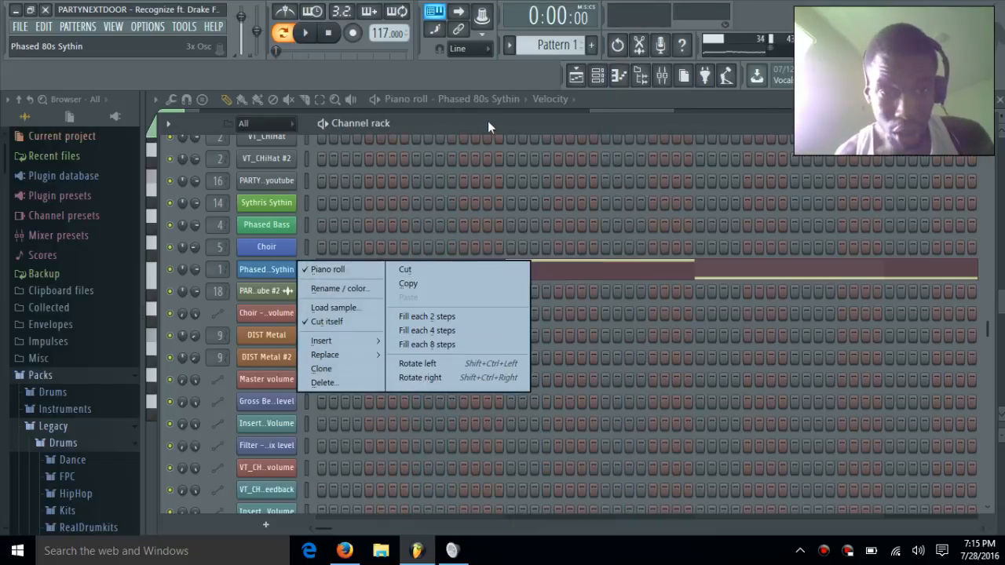
left_click(496, 124)
- Insert a new 3x Osc channel above the Waka Rise channel, audition a note on it and close its window
scroll(366, 292, "up", 6)
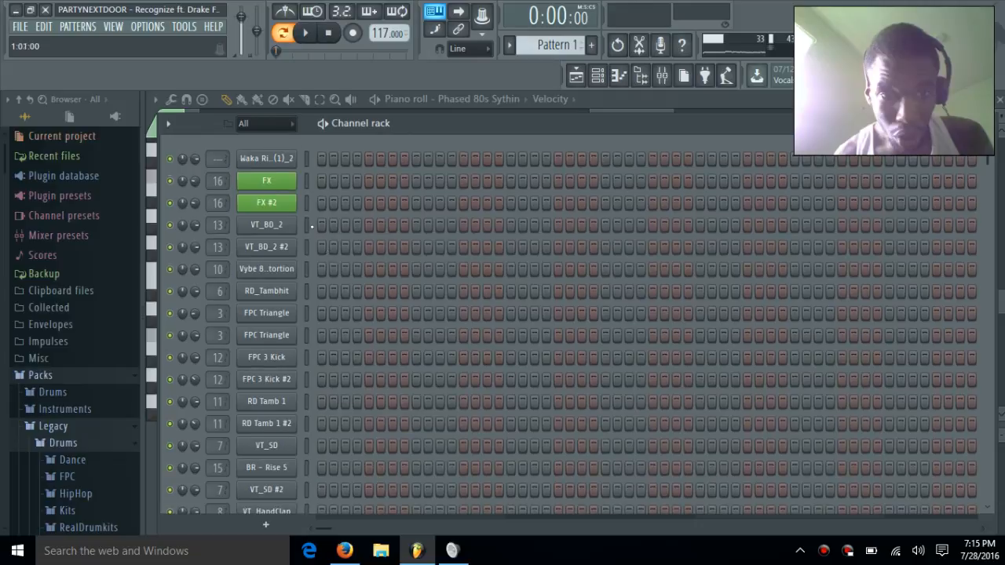
right_click(254, 159)
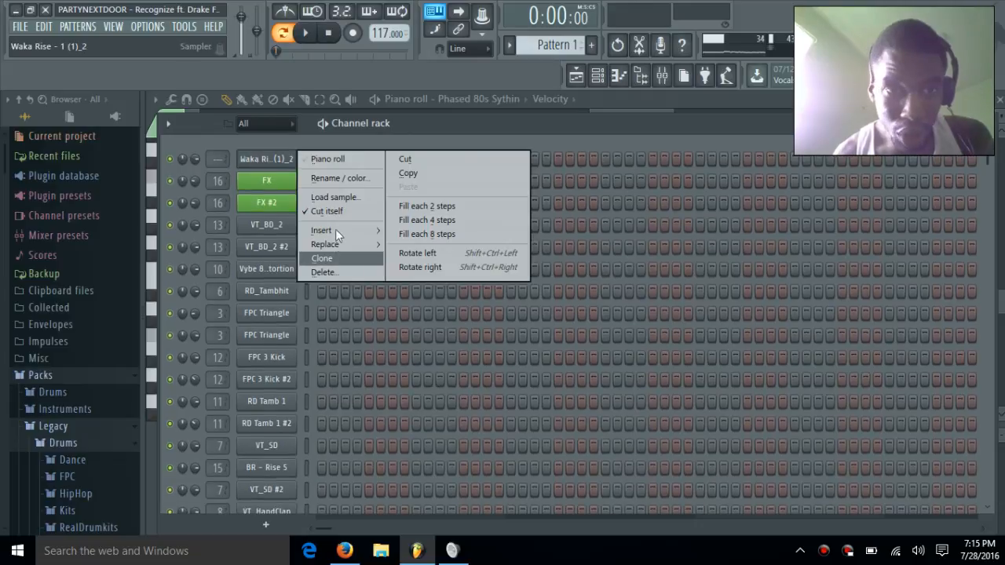
mouse_move(335, 229)
mouse_move(462, 449)
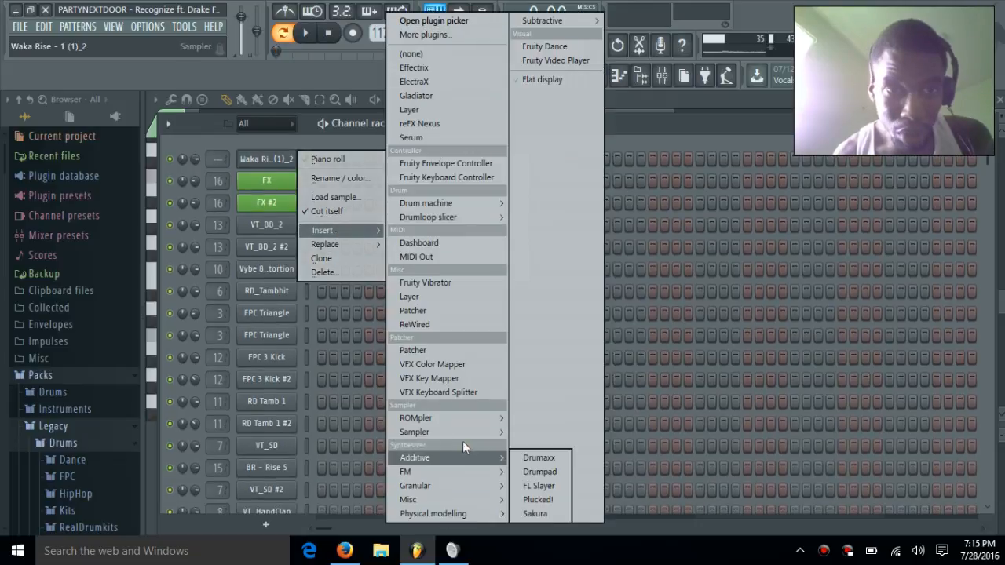
mouse_move(559, 19)
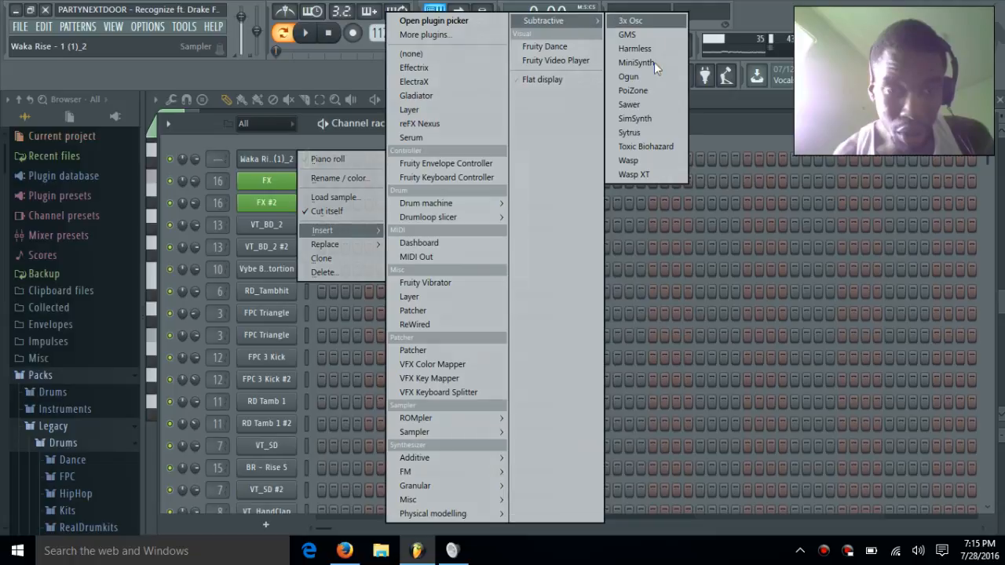
left_click(648, 21)
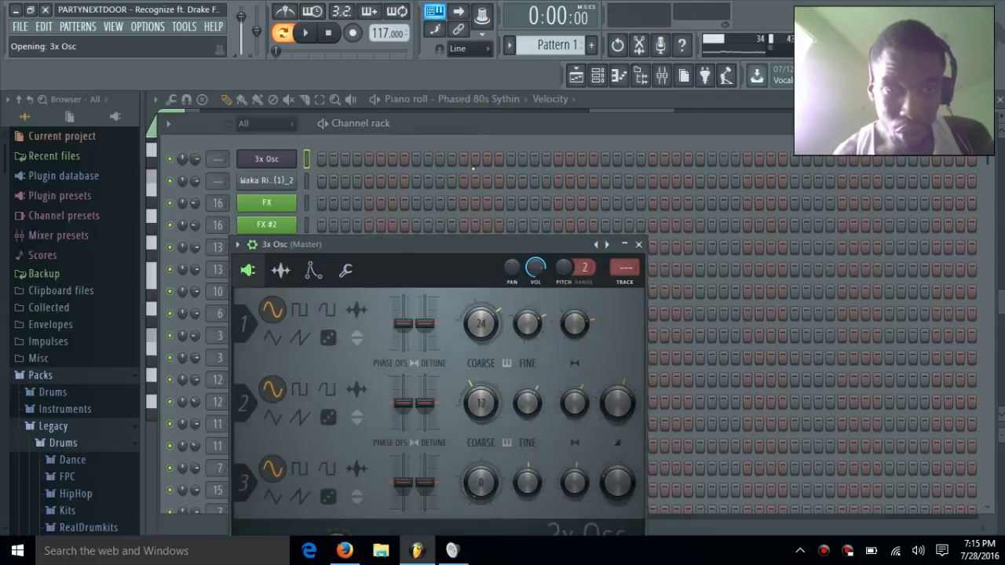
left_click_drag(467, 251, 650, 145)
key("v")
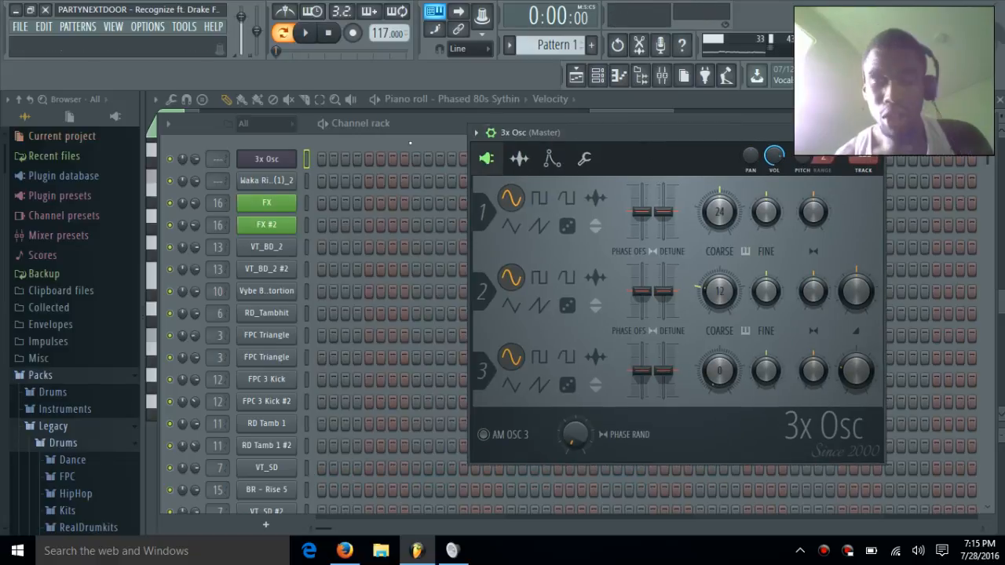
left_click(875, 134)
- Show the Phased 80s Sythin channel's oscillator settings, audition a C4 note for comparison and close the instrument
scroll(303, 375, "down", 5)
scroll(303, 374, "down", 3)
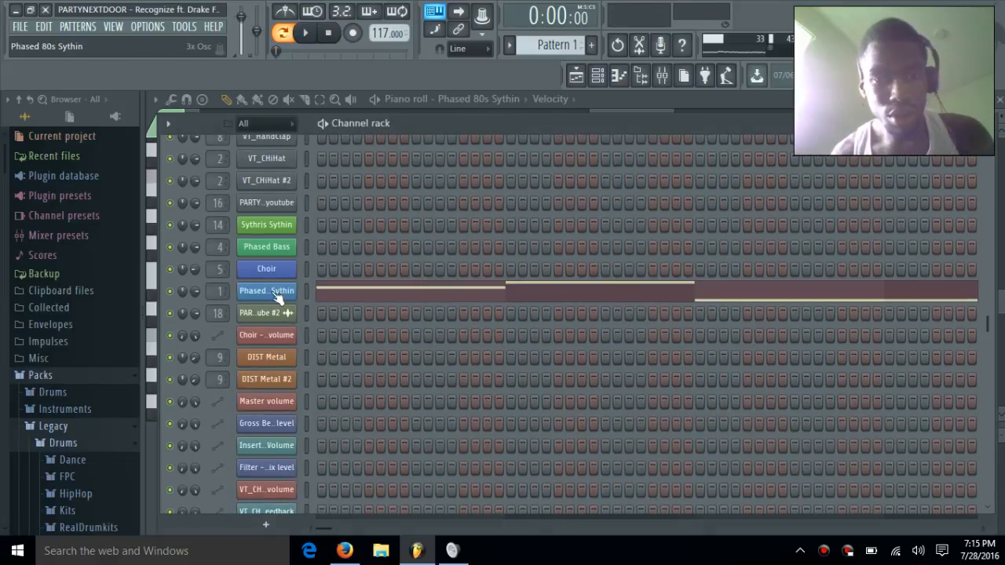
left_click(259, 285)
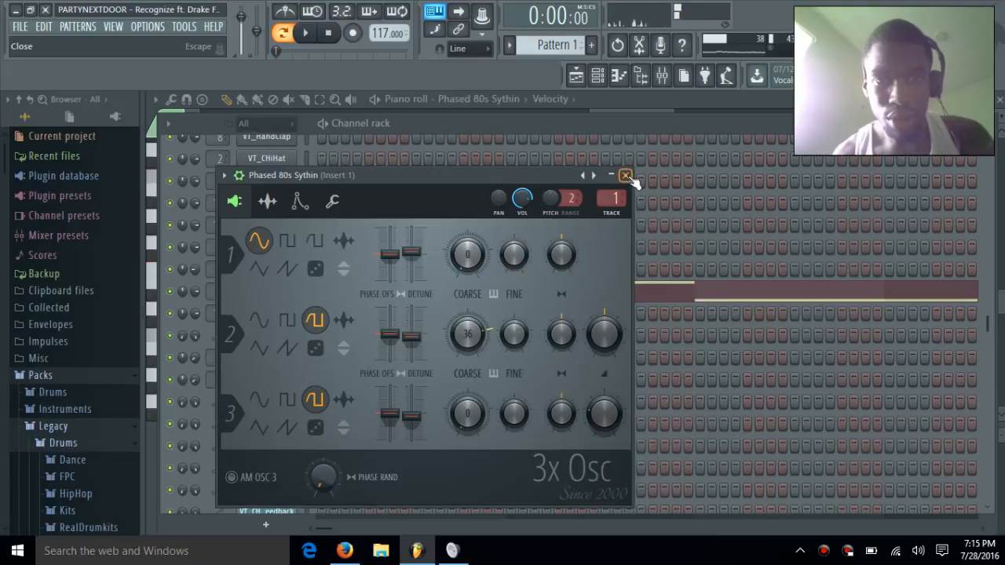
key("z")
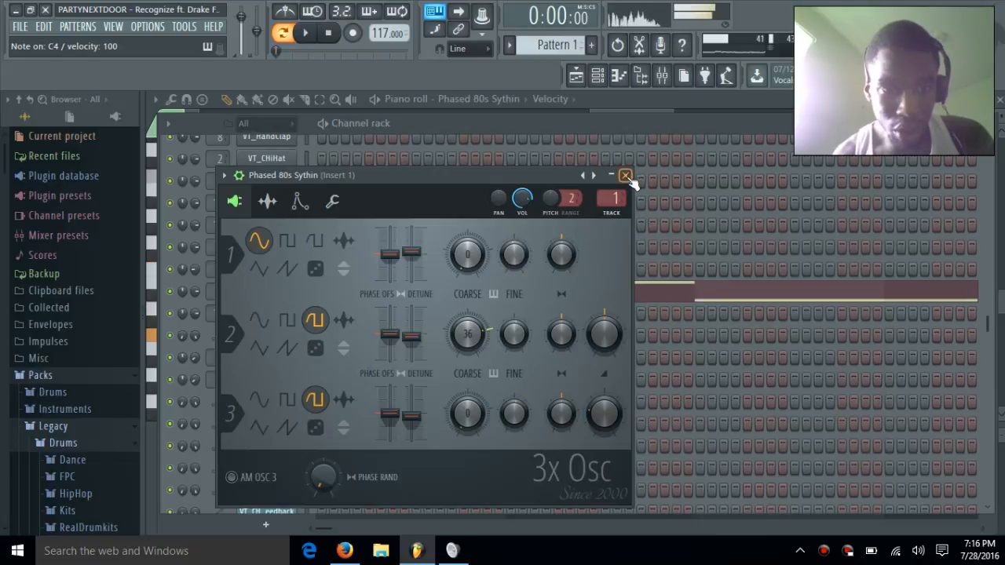
left_click(624, 175)
- Check the Phased 80s Sythin oscillators and set oscillator 1's coarse pitch to 0 in the new 3x Osc channel
scroll(365, 325, "up", 4)
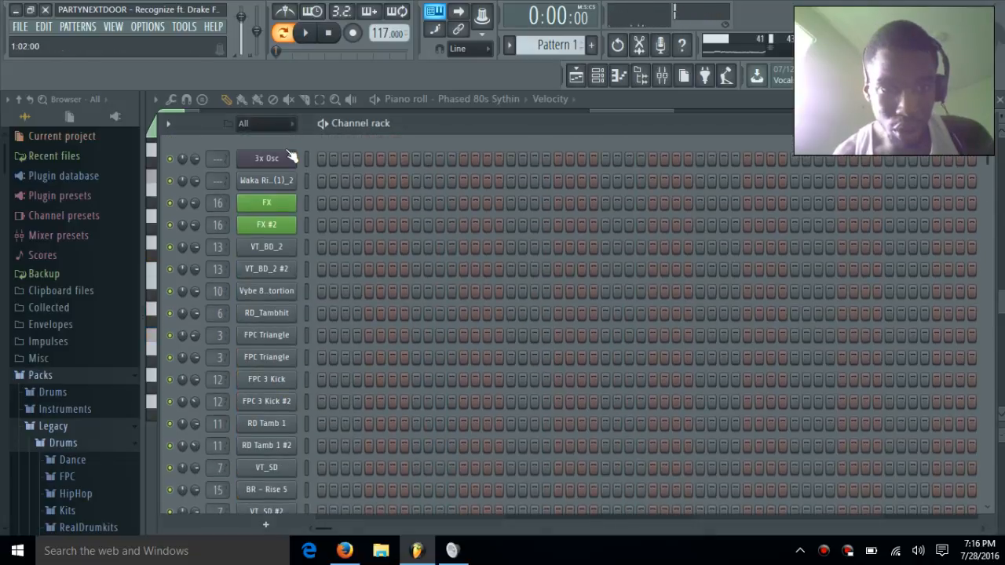
scroll(267, 346, "down", 4)
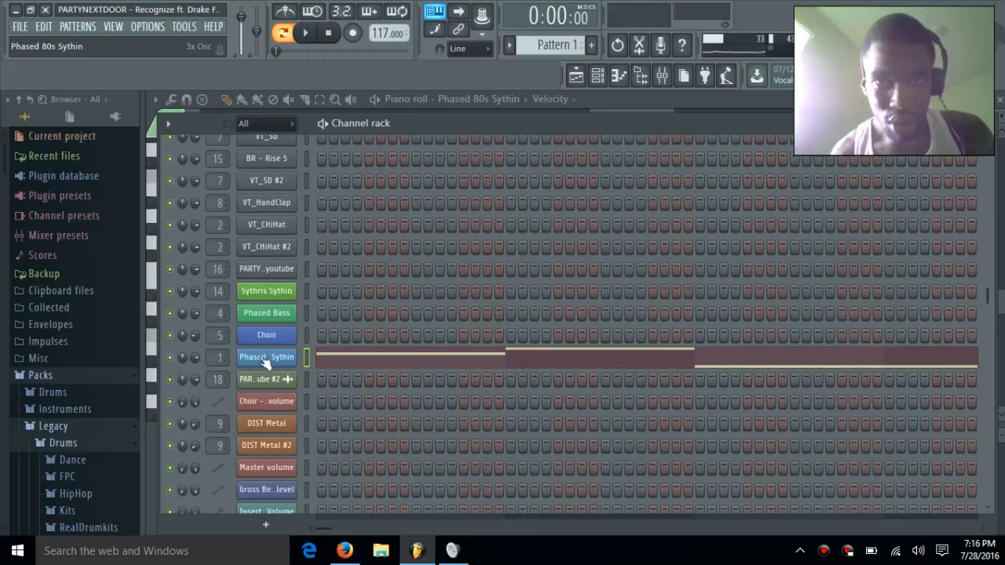
left_click(265, 359)
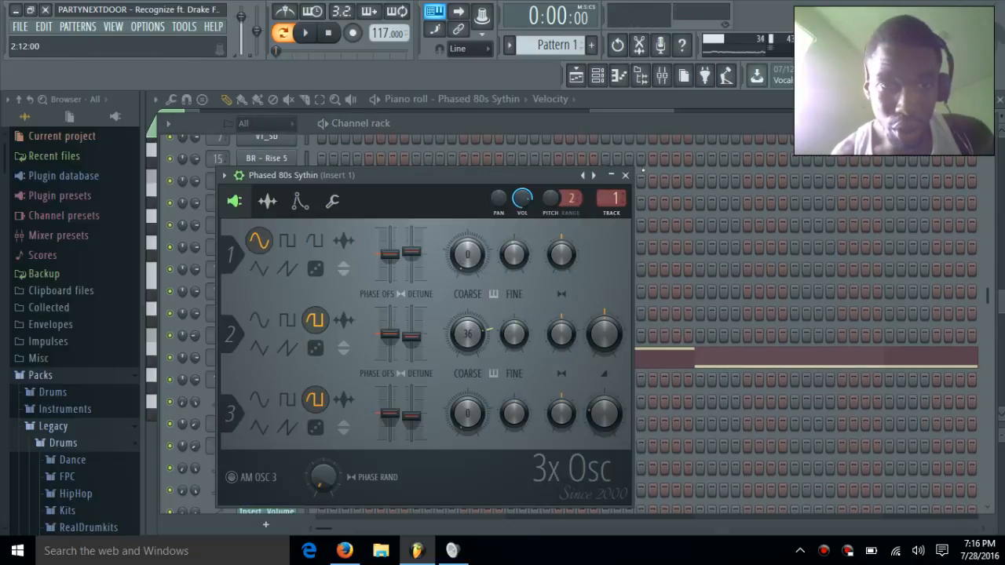
left_click(624, 175)
scroll(294, 176, "up", 5)
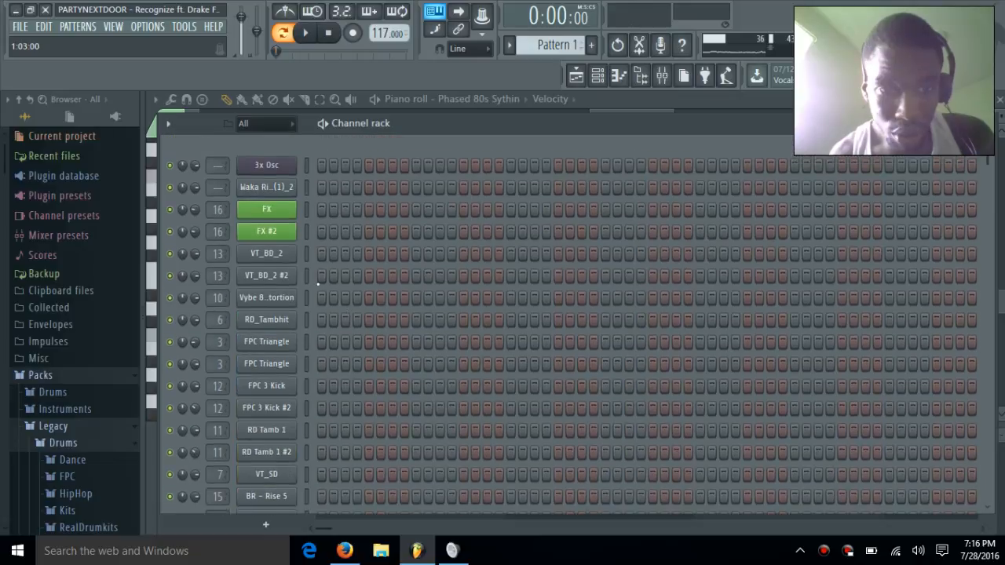
left_click(271, 160)
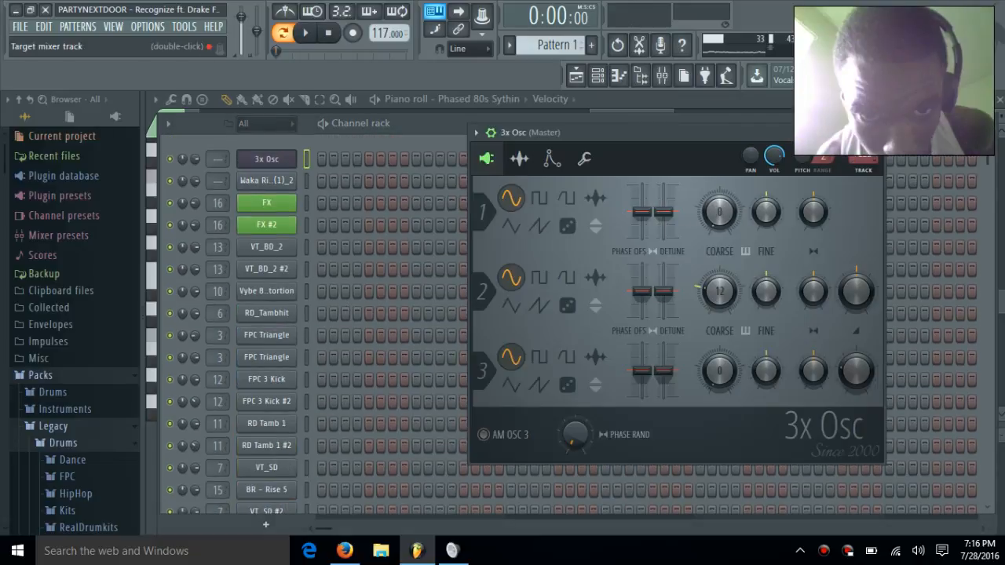
left_click(878, 132)
- Using Phased 80s Sythin as reference, set the new 3x Osc channel's oscillator 2 coarse pitch to 36 and audition C4
scroll(275, 424, "down", 5)
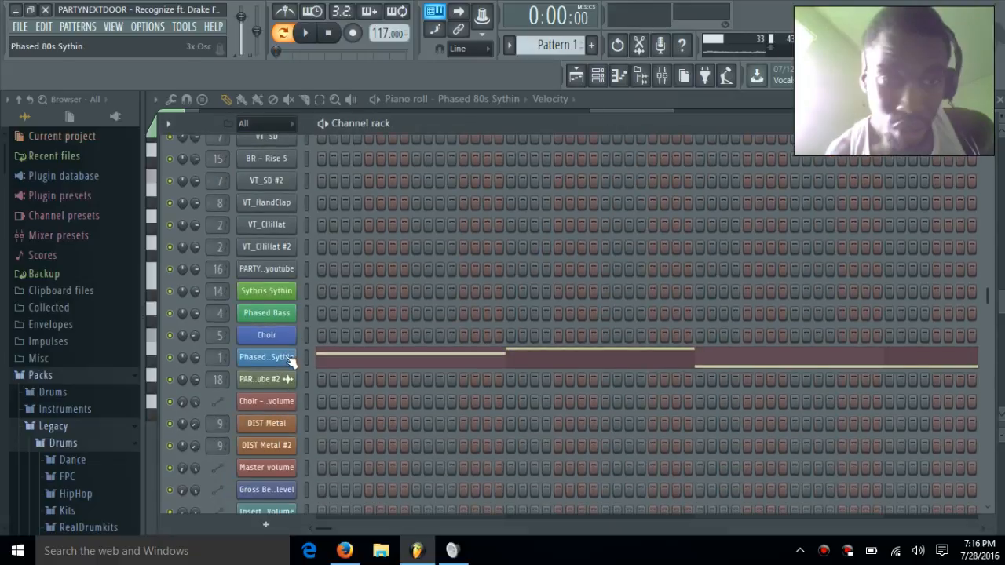
left_click(287, 357)
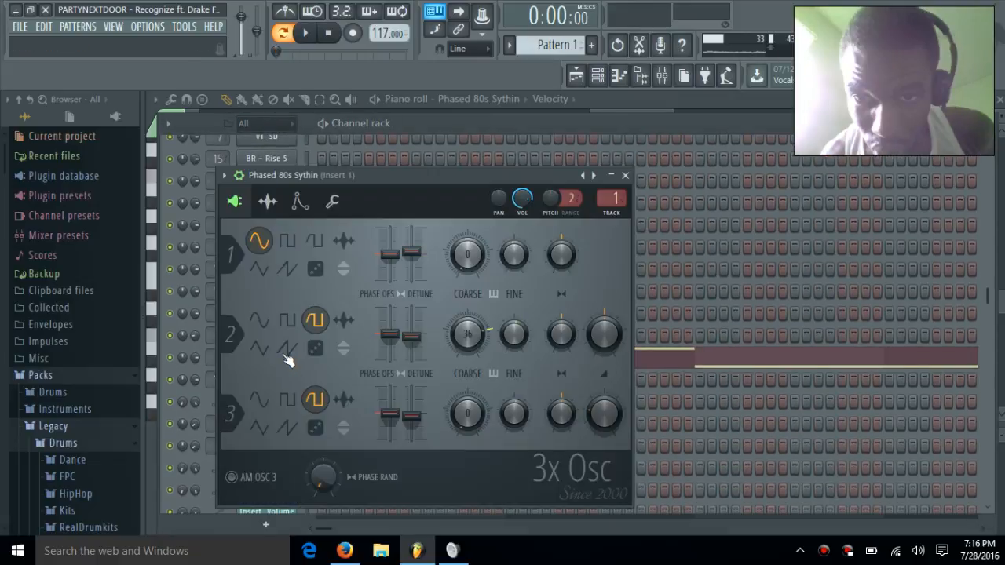
left_click(626, 176)
scroll(272, 169, "up", 5)
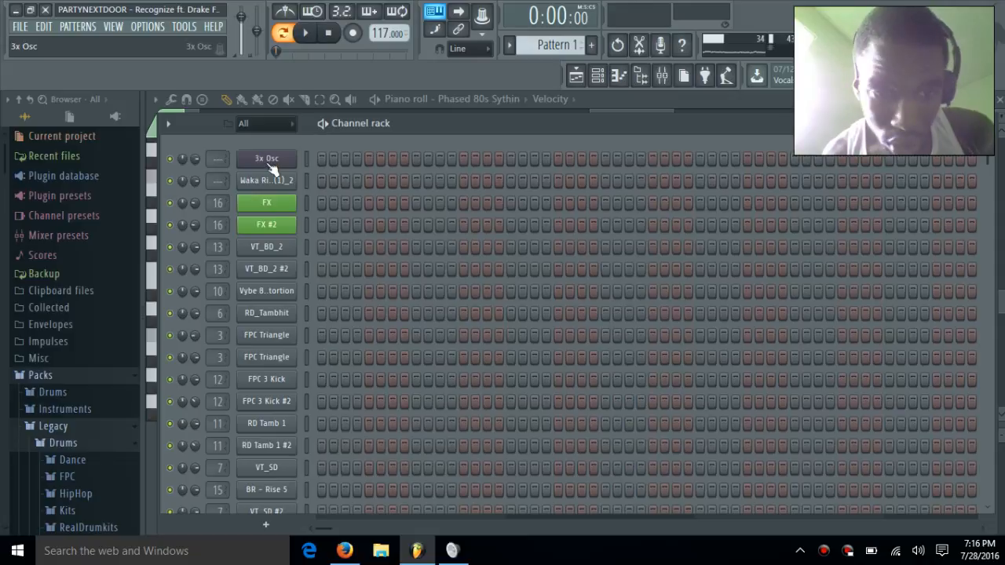
left_click(269, 162)
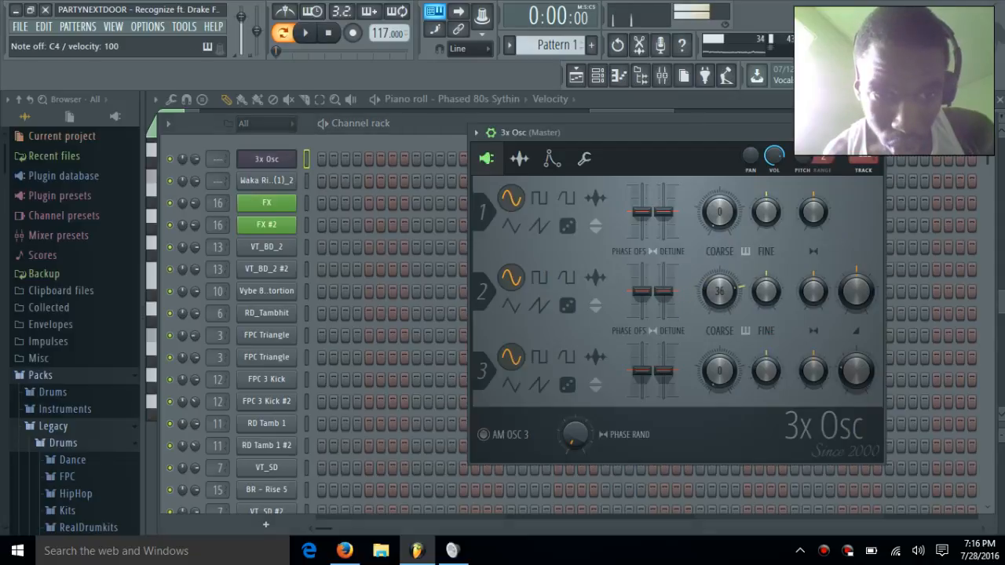
left_click(873, 133)
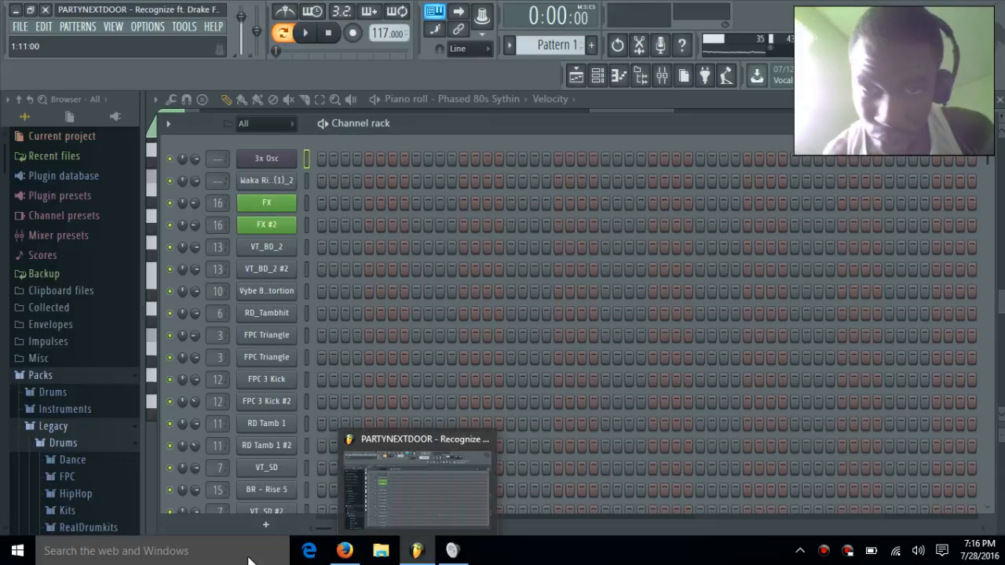
- Compare the oscillator settings of Phased 80s Sythin with the new 3x Osc channel and audition an F4 note on the latter
scroll(259, 377, "down", 5)
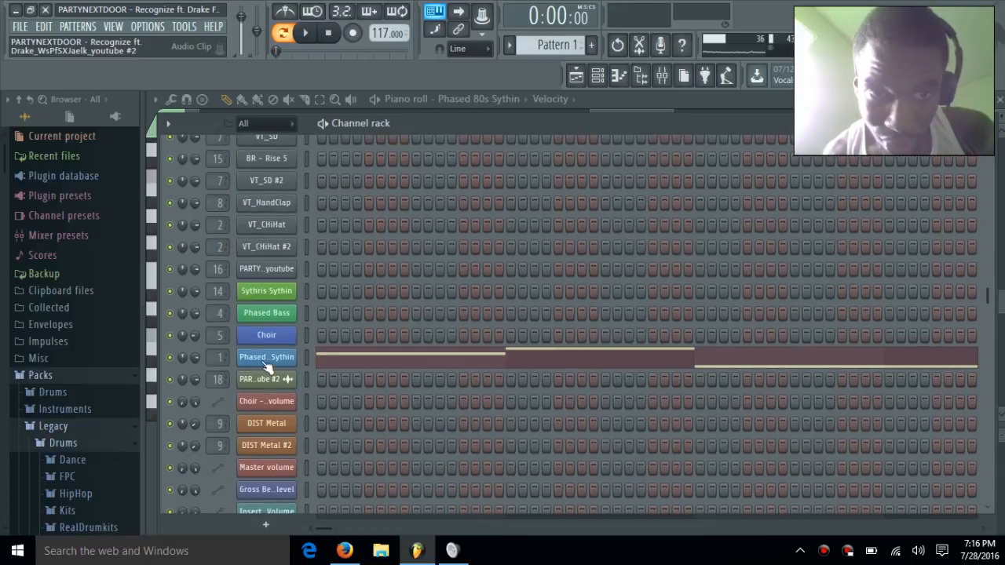
left_click(265, 361)
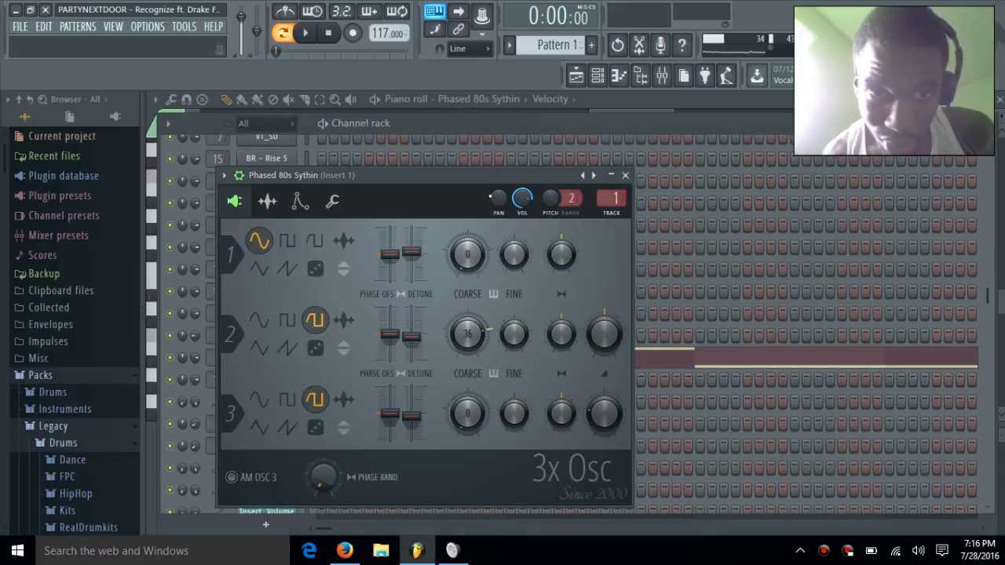
left_click(625, 176)
scroll(266, 236, "up", 5)
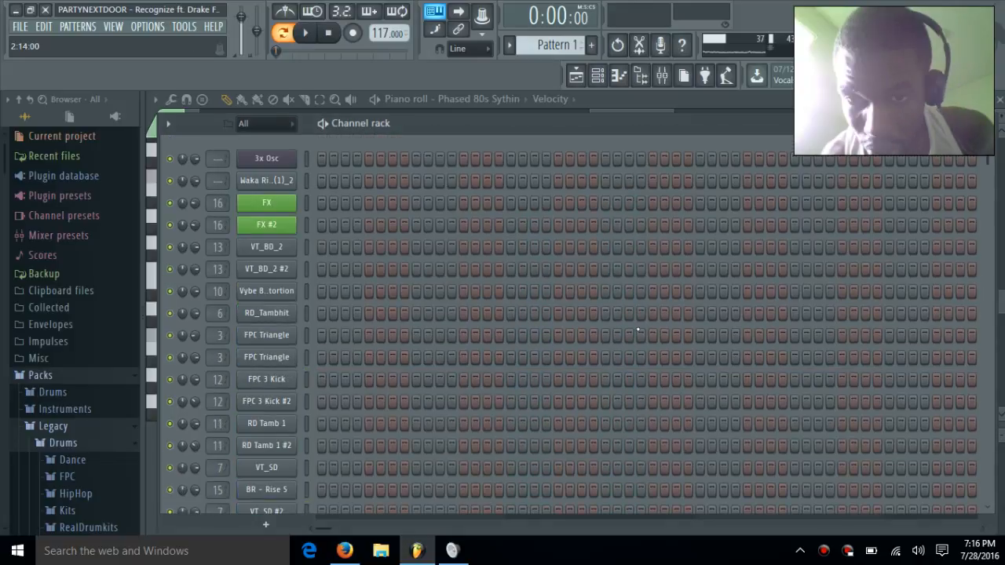
left_click(261, 166)
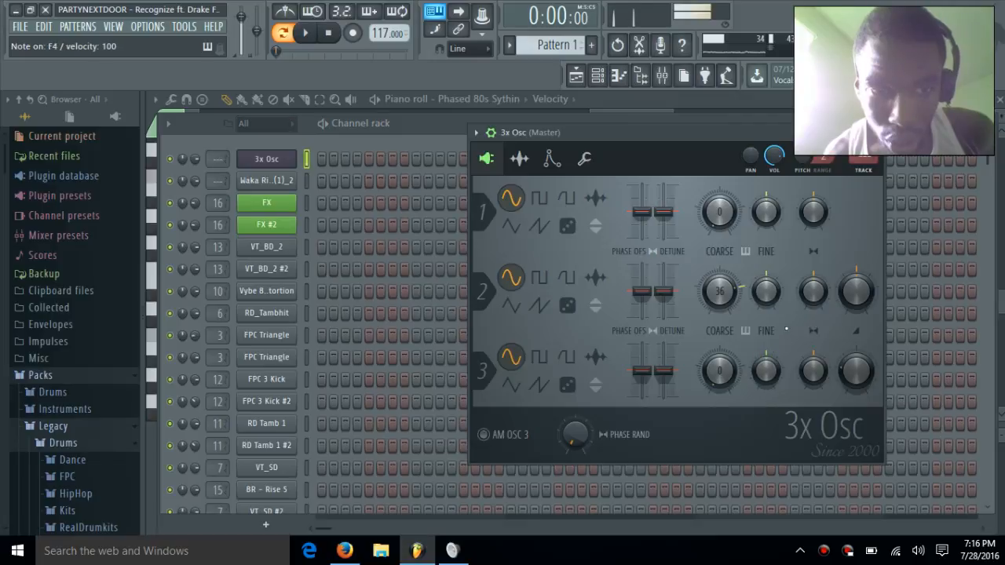
left_click(874, 132)
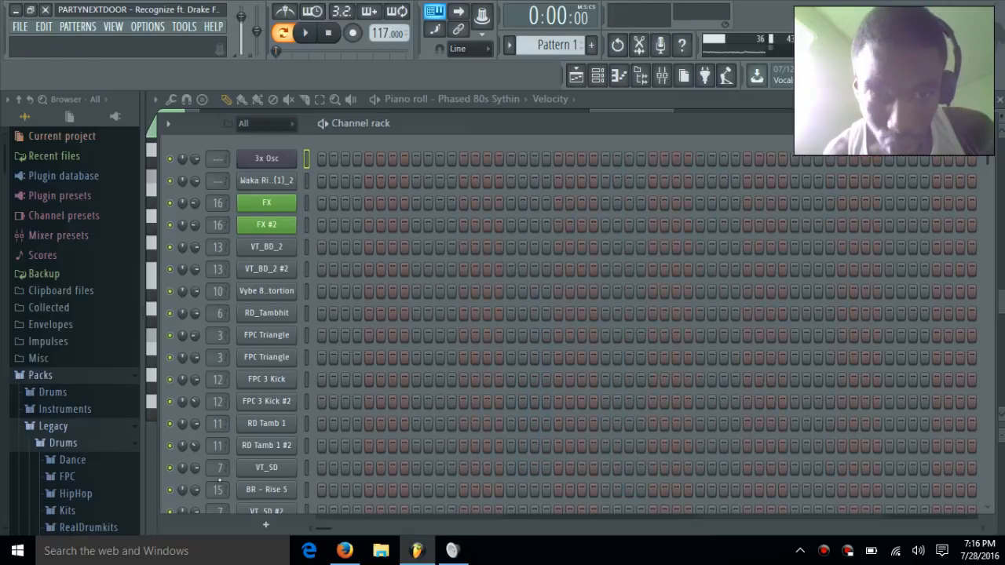
- Match the wave shapes of oscillators 3 and 2 in the new 3x Osc channel to those of Phased 80s Sythin
scroll(308, 387, "down", 3)
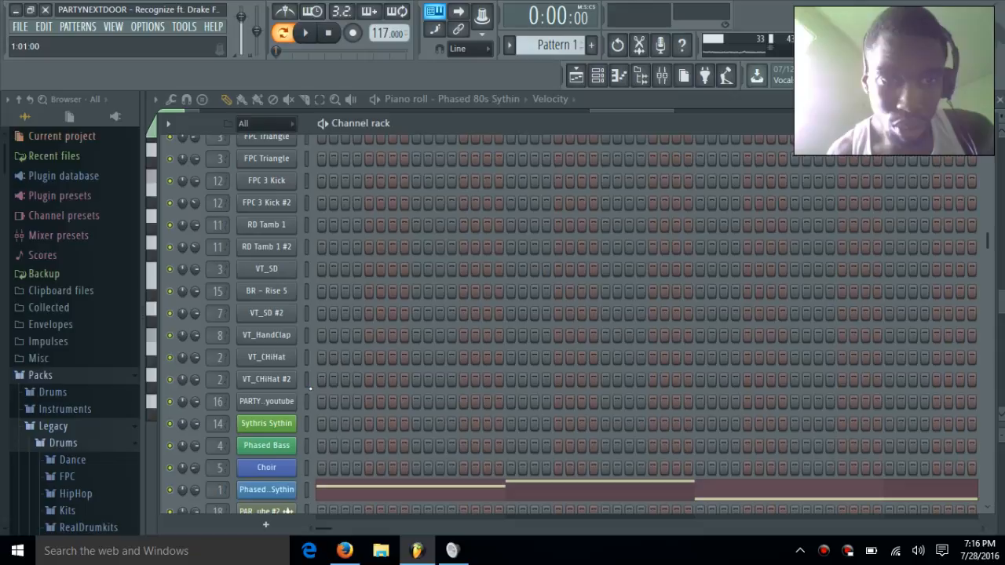
scroll(308, 387, "down", 1)
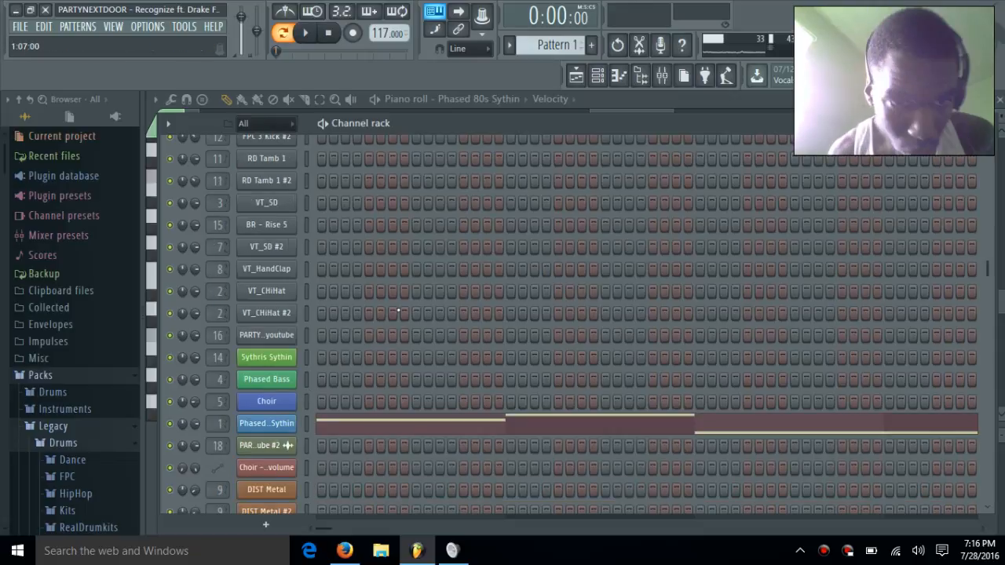
scroll(287, 242, "down", 3)
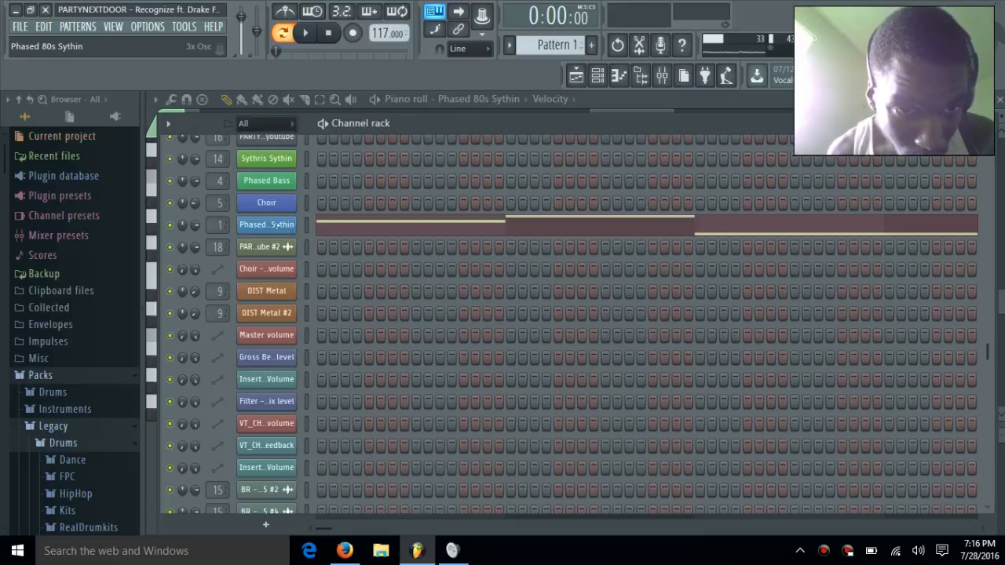
left_click(276, 225)
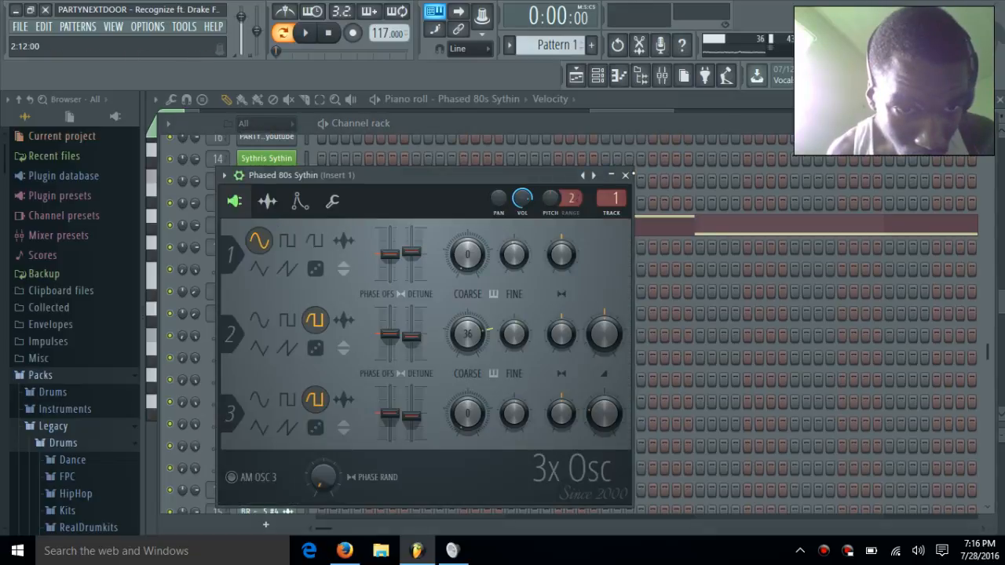
left_click(625, 175)
scroll(339, 179, "up", 10)
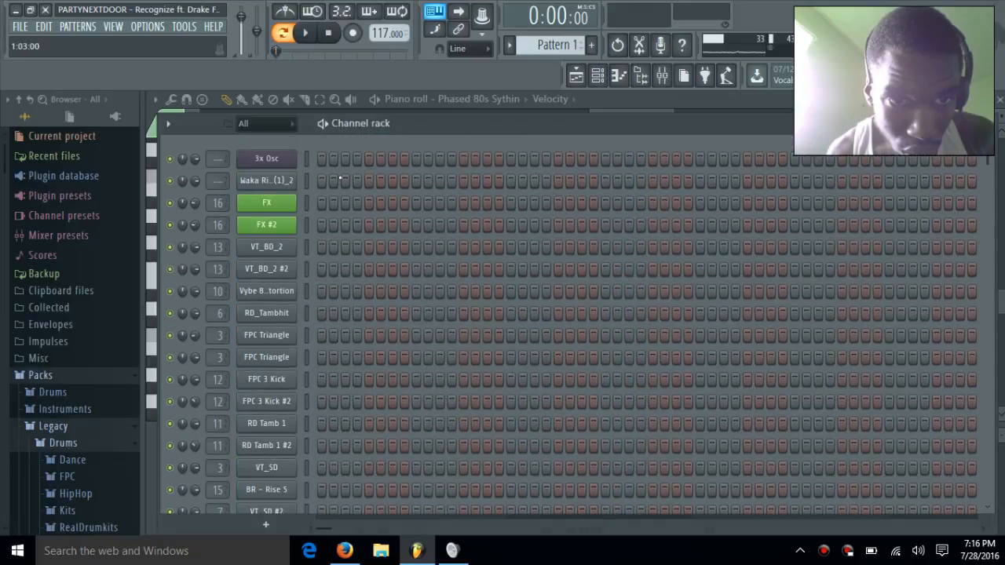
left_click(282, 161)
left_click(568, 358)
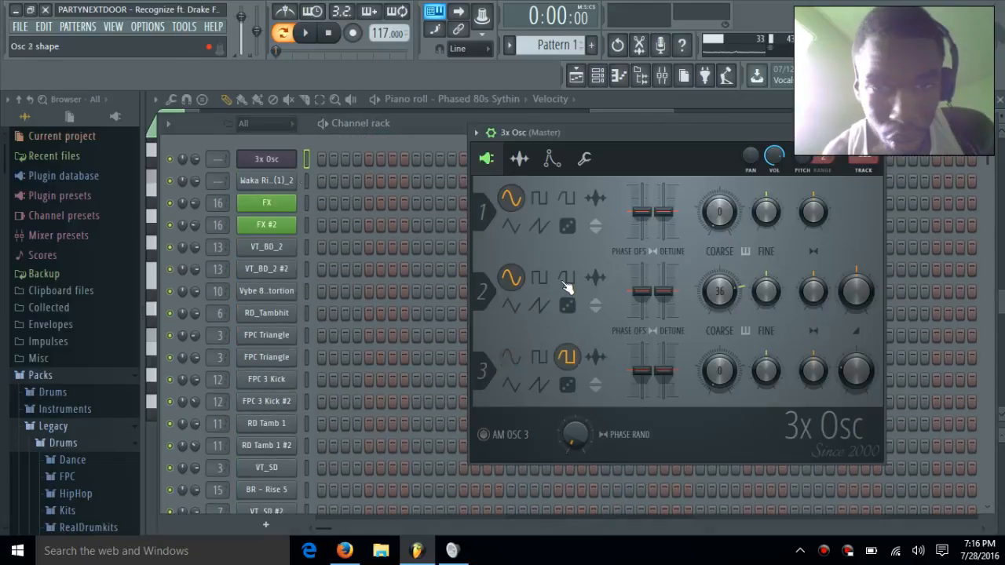
left_click(567, 277)
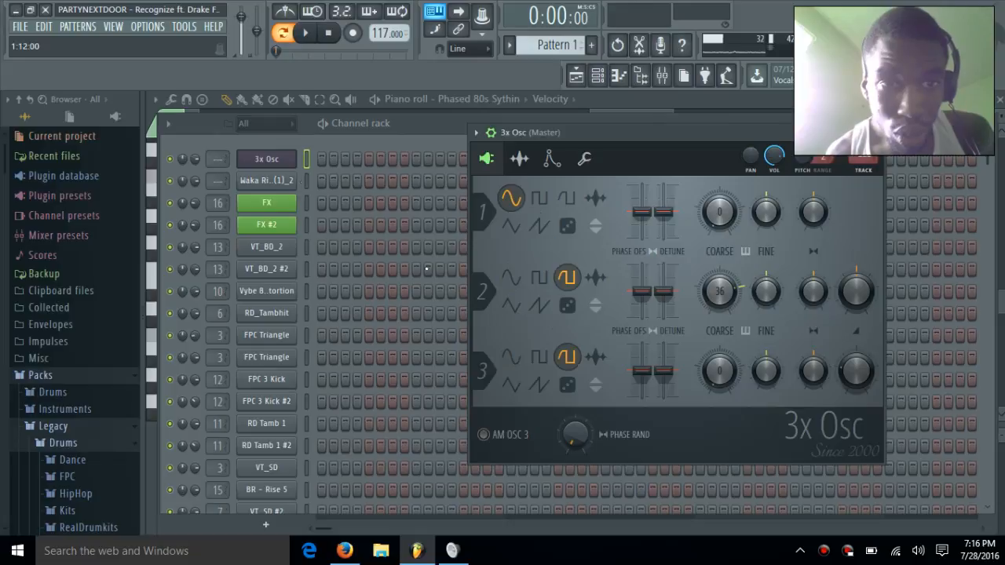
- Audition a C4 note on the new 3x Osc channel and close its window
key("c")
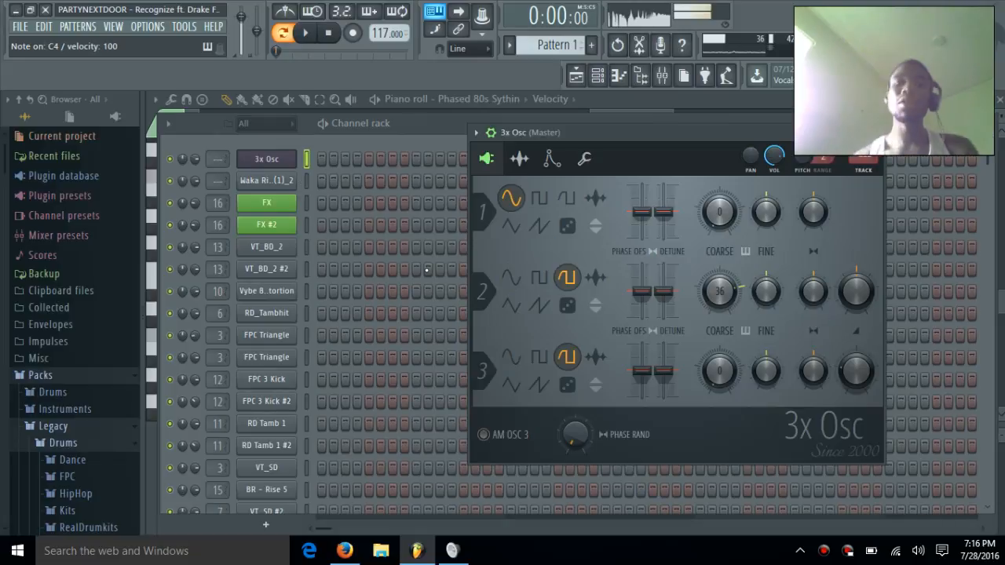
key("q")
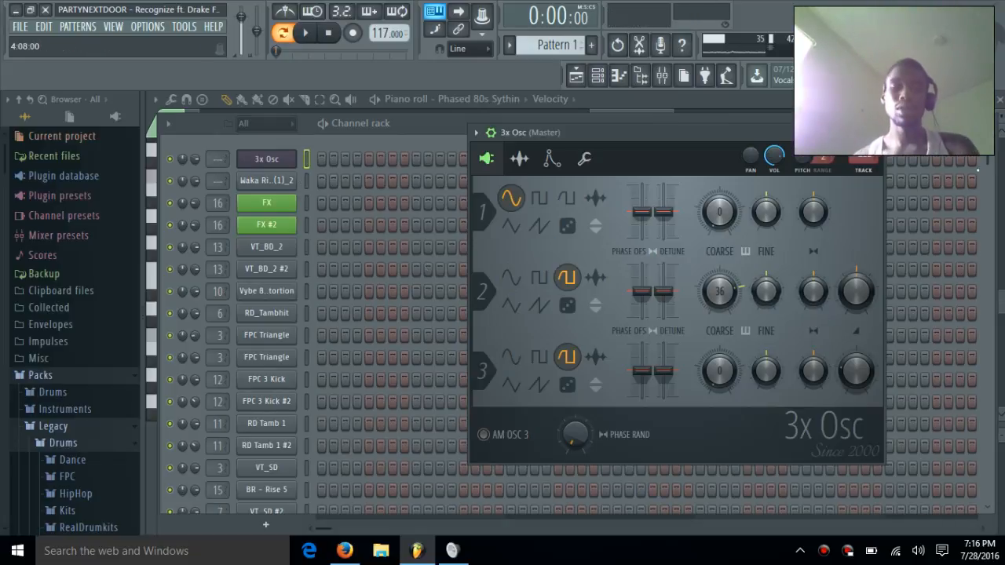
left_click(873, 133)
- Compare the oscillator settings of Phased 80s Sythin with those of the new 3x Osc channel
scroll(458, 299, "down", 7)
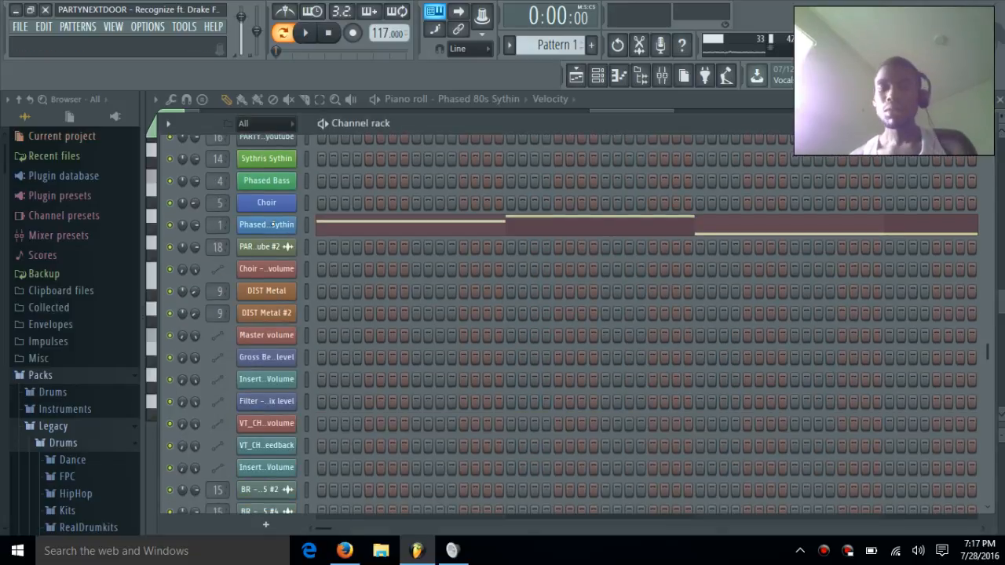
left_click(270, 224)
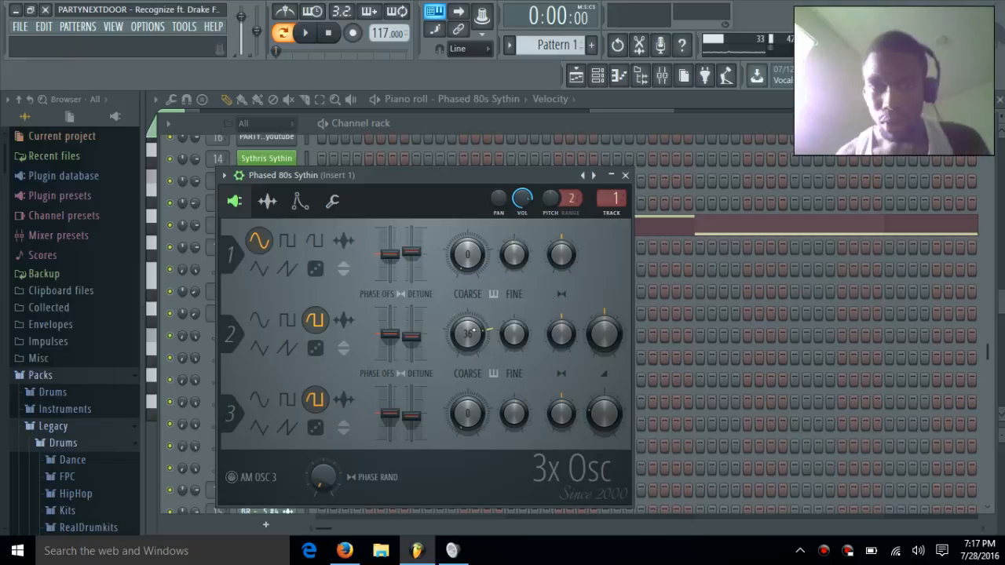
left_click(626, 176)
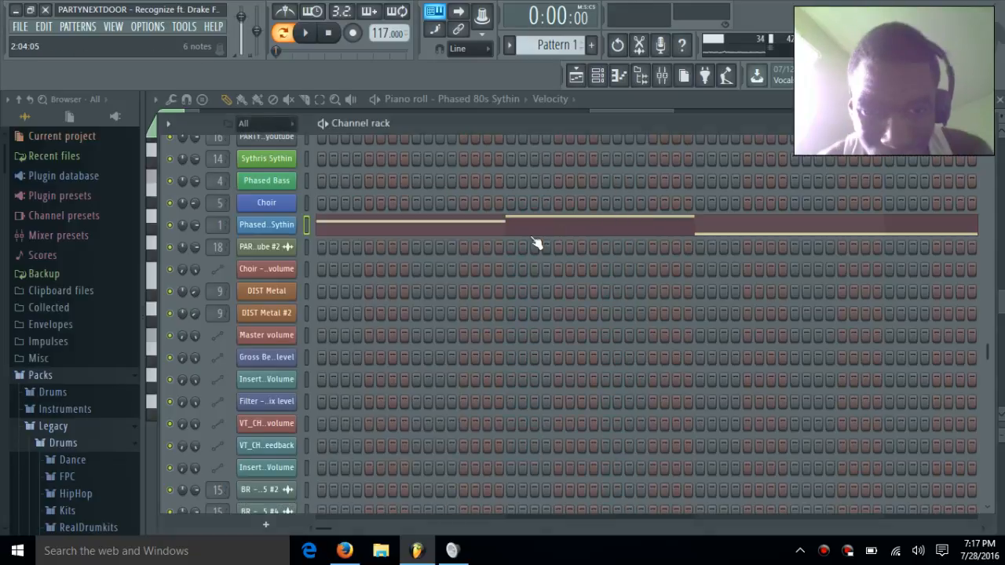
scroll(534, 259, "down", 5)
scroll(516, 301, "up", 3)
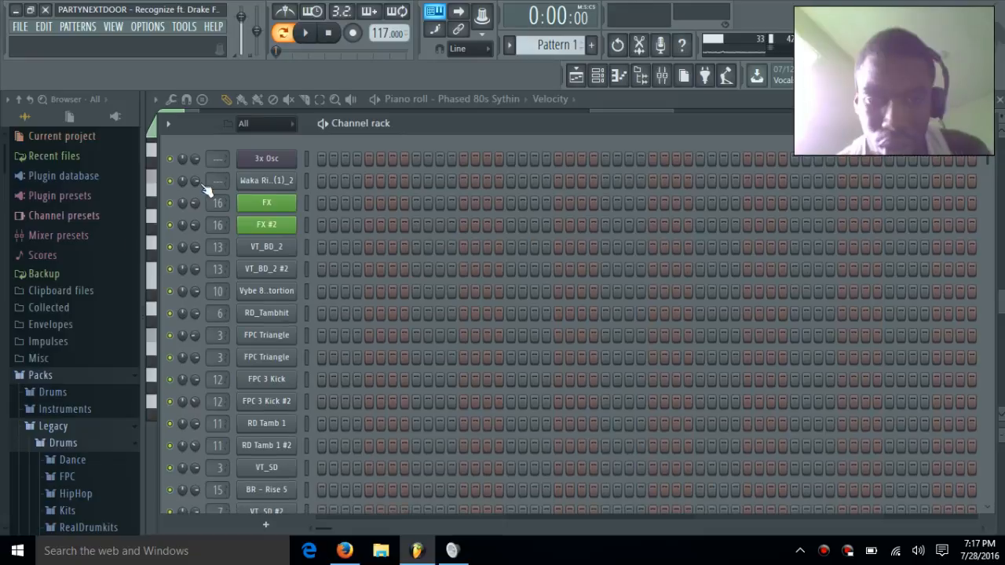
left_click(265, 161)
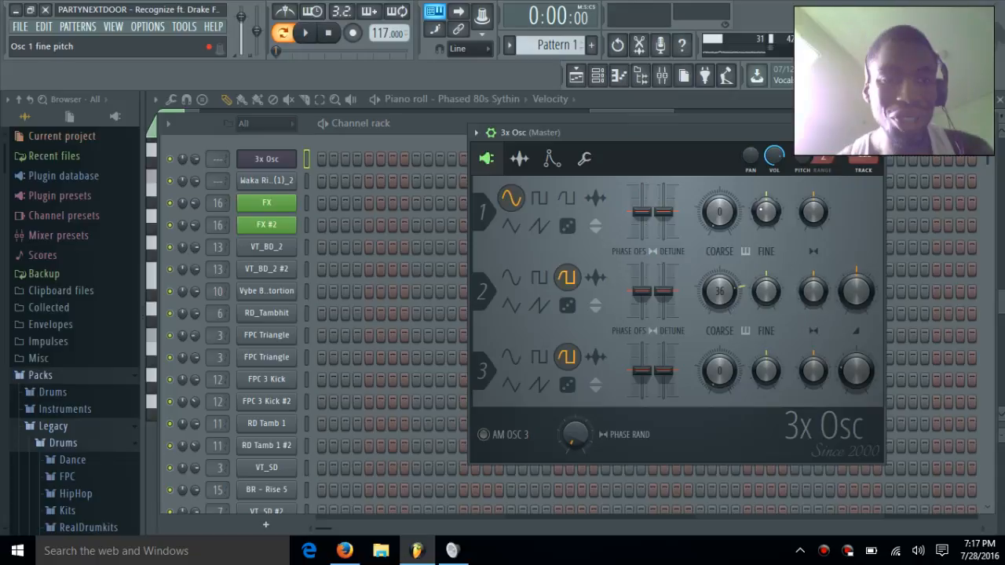
left_click(284, 158)
- Copy oscillator 1's fine pitch value from the Phased 80s Sythin channel
scroll(294, 235, "down", 10)
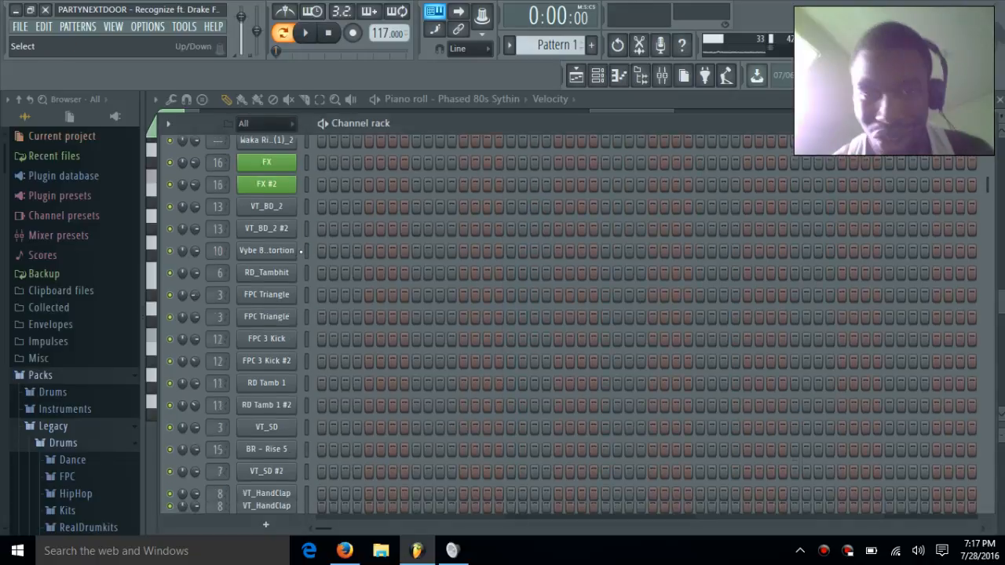
scroll(267, 259, "up", 6)
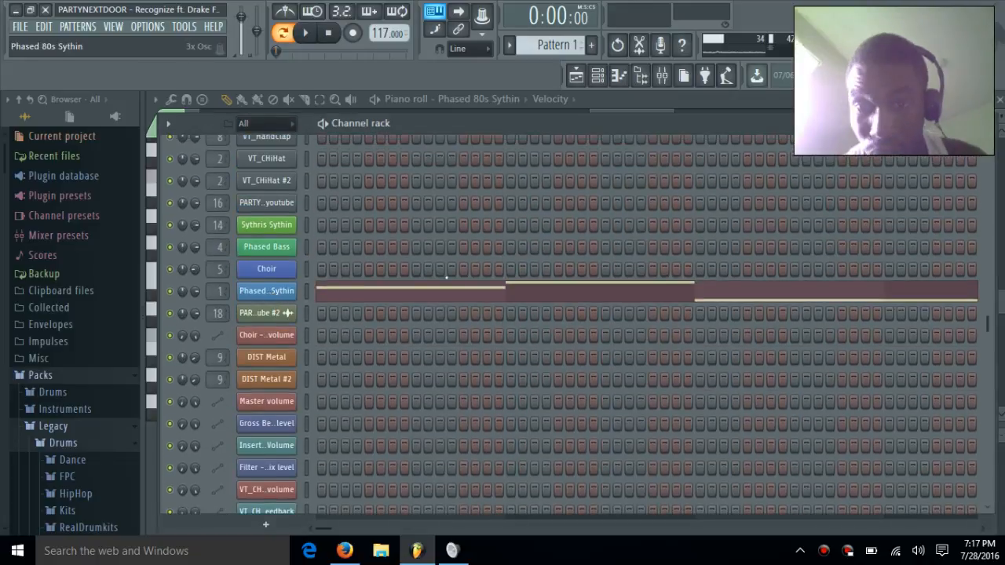
left_click(265, 291)
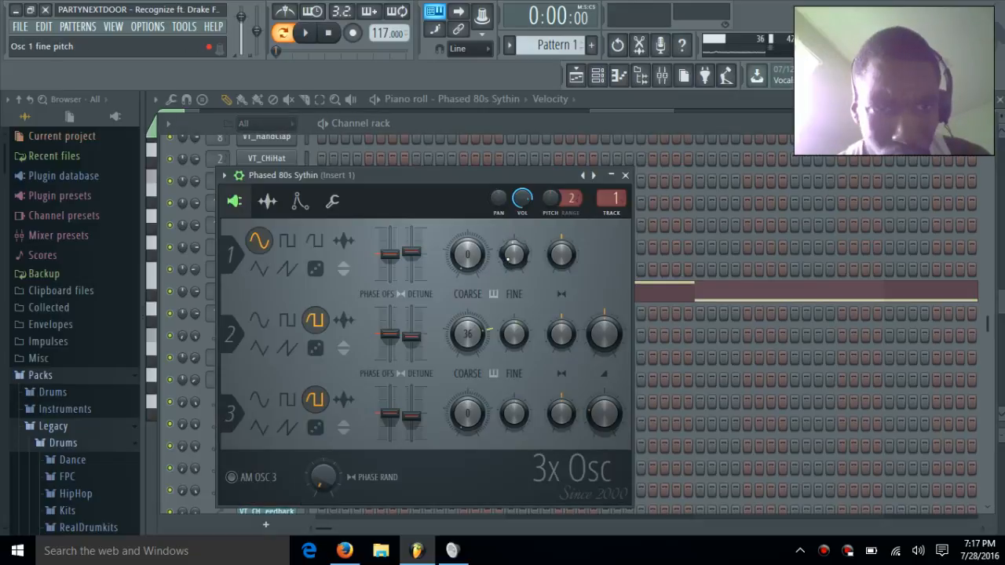
right_click(511, 259)
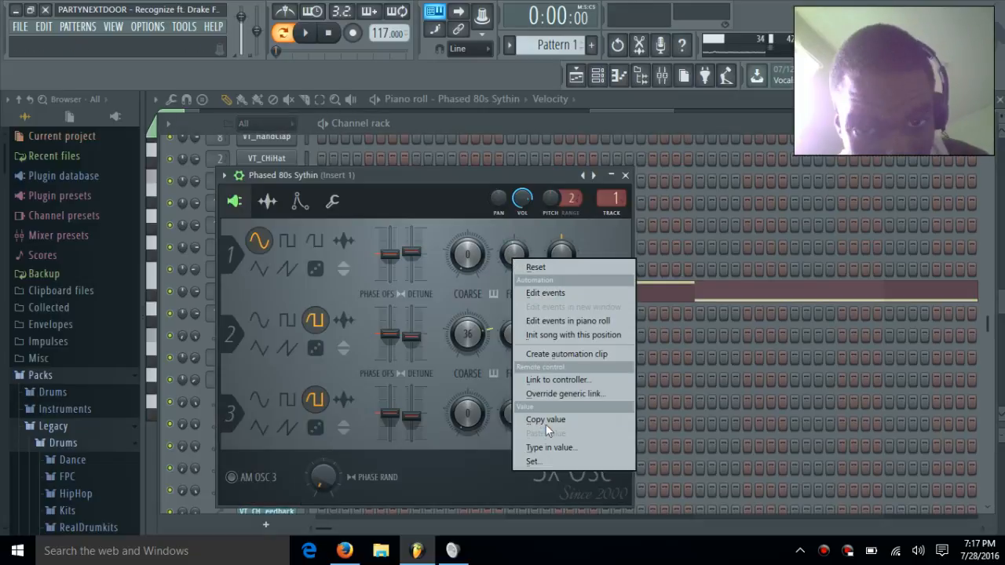
left_click(545, 420)
left_click(625, 175)
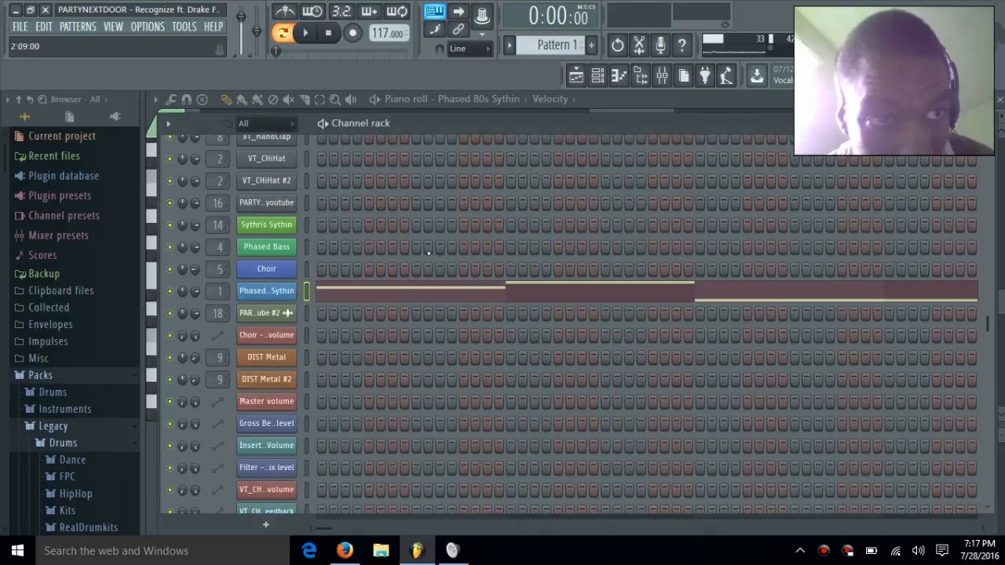
- Paste the copied 48% value into oscillator 1's fine pitch in the new 3x Osc channel and close its window
scroll(168, 186, "up", 10)
left_click(266, 158)
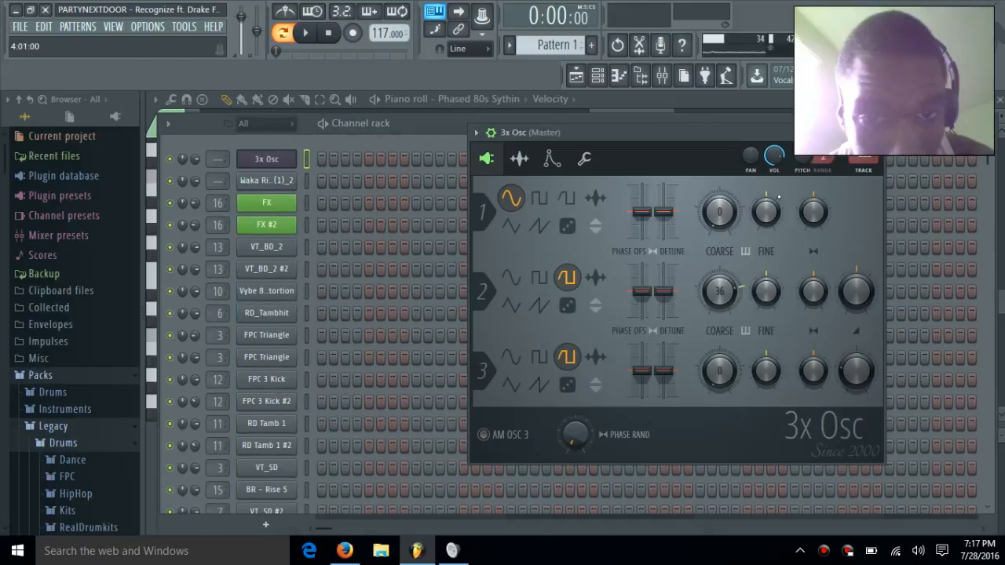
right_click(775, 219)
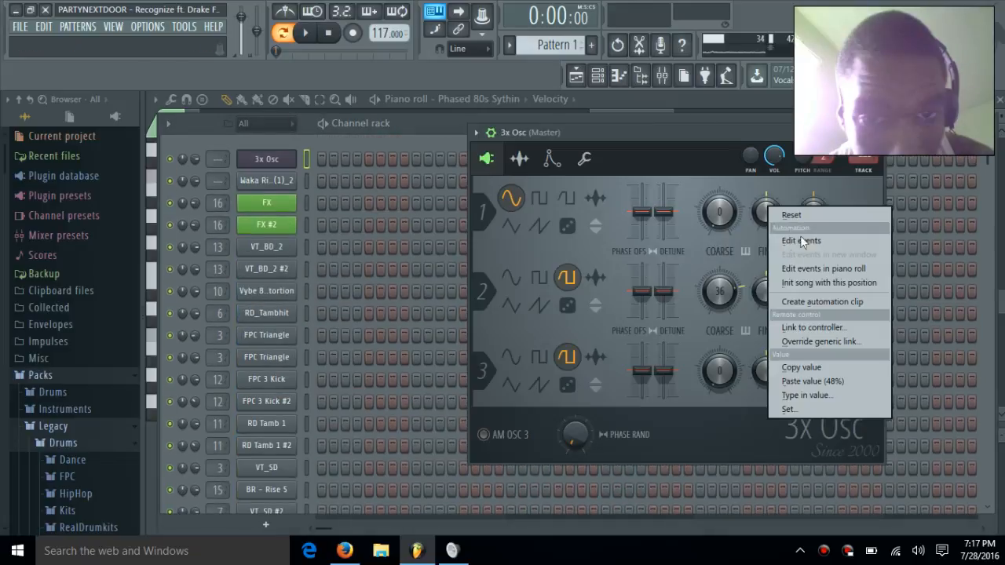
left_click(826, 381)
left_click_drag(766, 212, 766, 213)
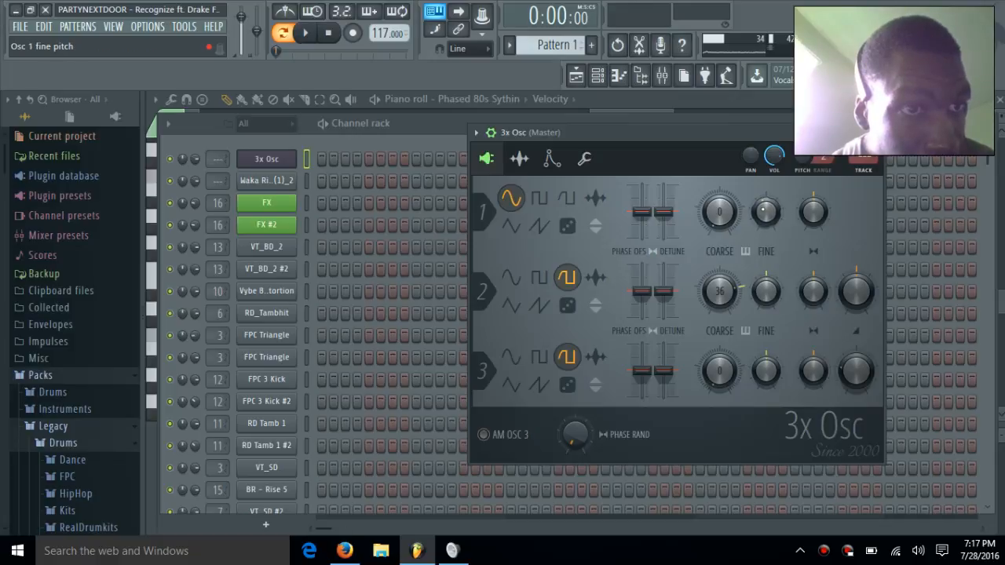
left_click_drag(766, 212, 766, 211)
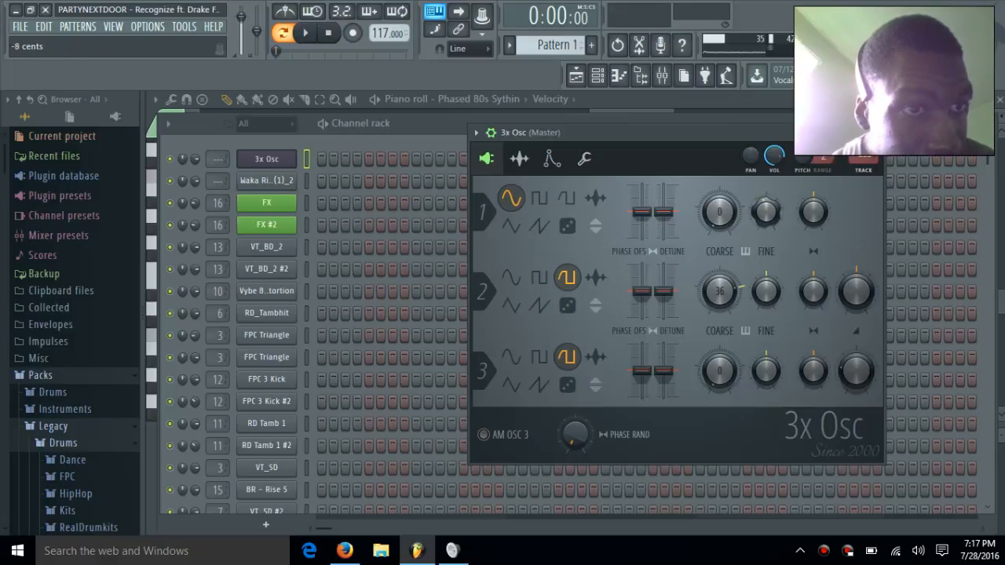
right_click(766, 212)
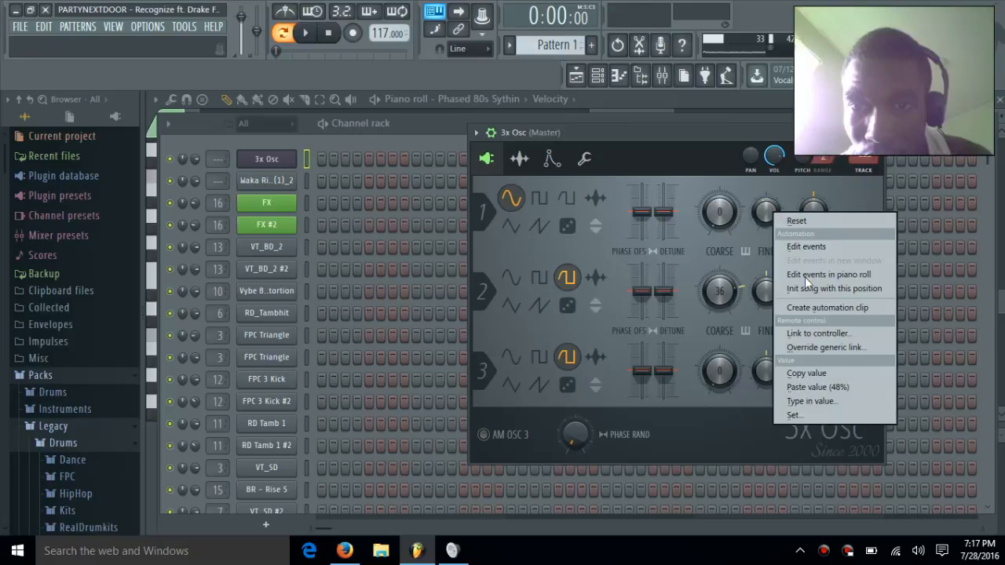
left_click(818, 386)
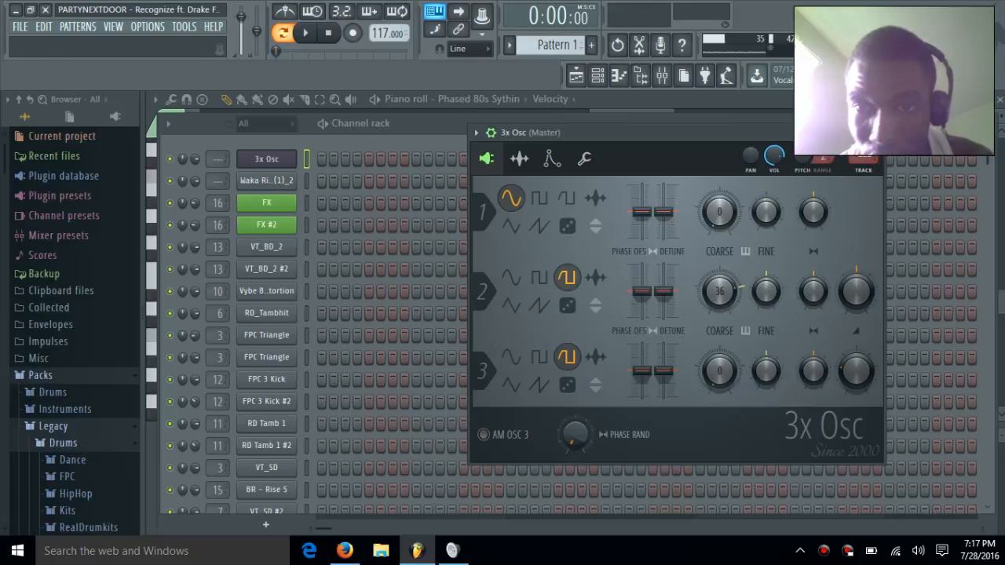
left_click(875, 133)
- Examine the effects chain on mixer Insert 1, then close the mixer and the piano roll
left_click(662, 75)
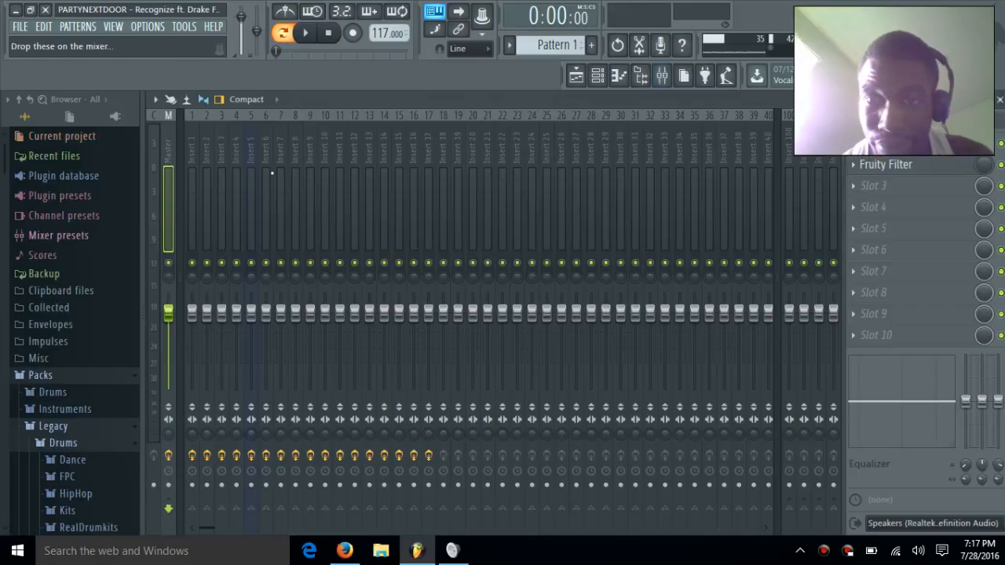
left_click(251, 202)
left_click_drag(244, 200, 209, 205)
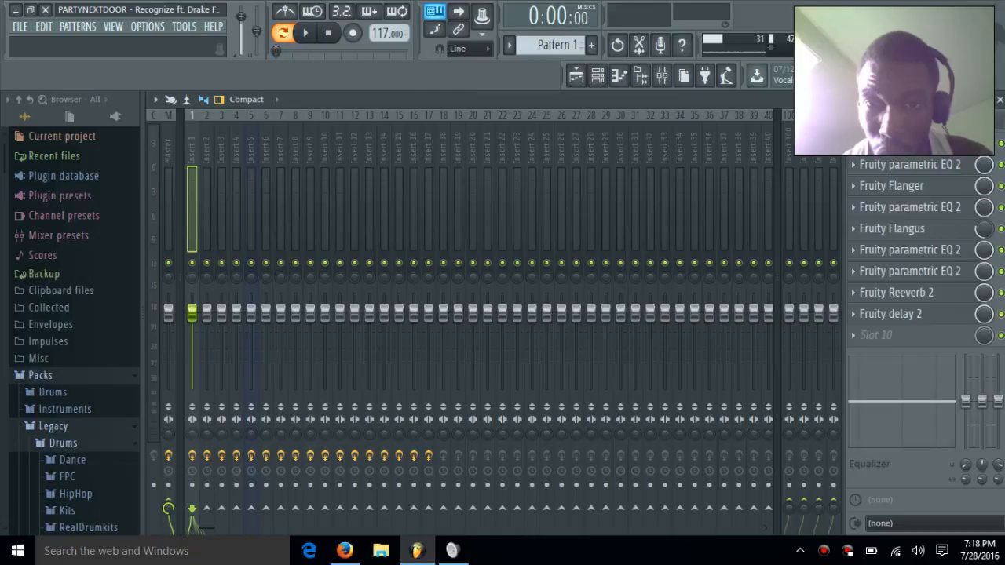
left_click(999, 99)
left_click(779, 105)
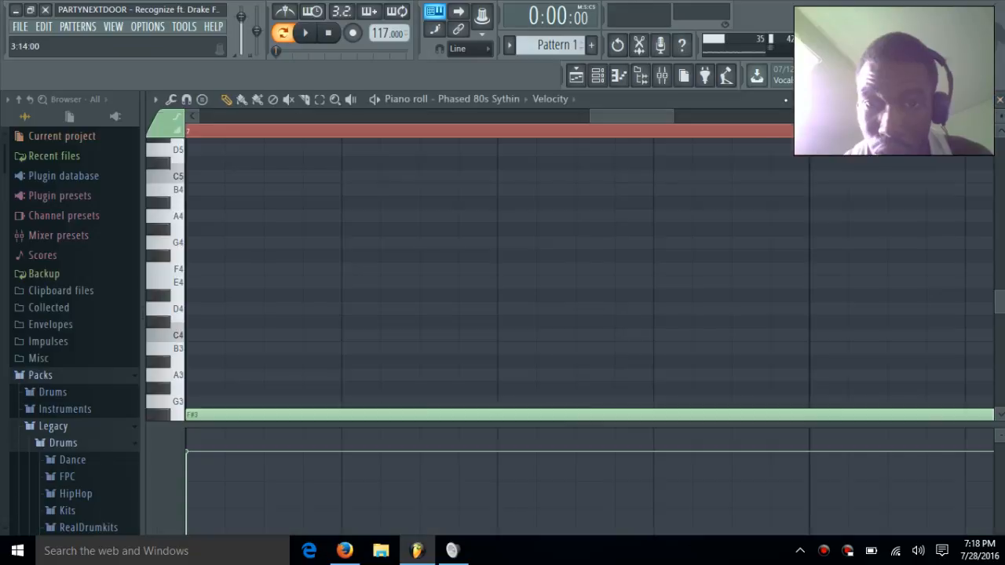
left_click(999, 99)
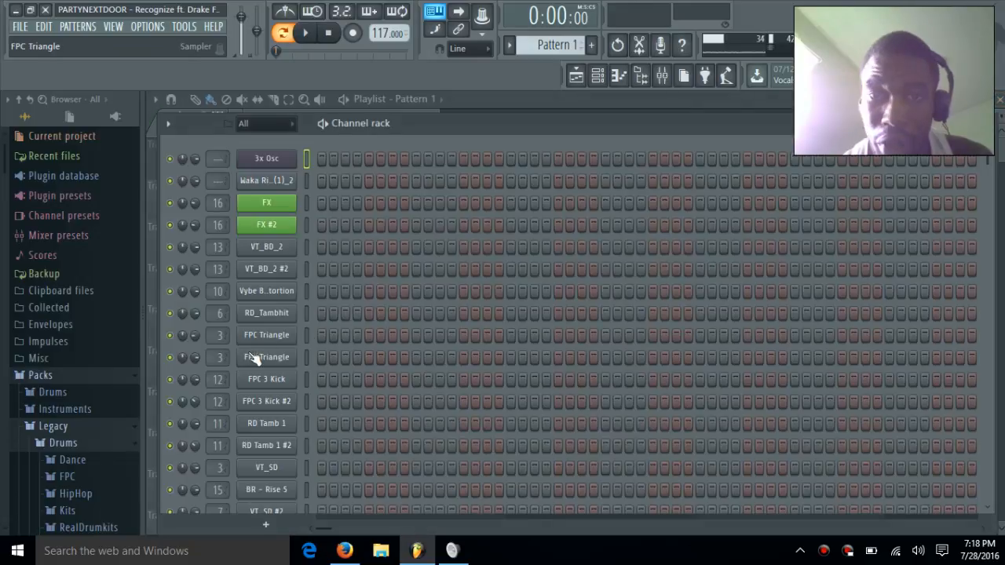
- Copy oscillator 2's fine pitch value from the Phased 80s Sythin channel
scroll(291, 262, "down", 8)
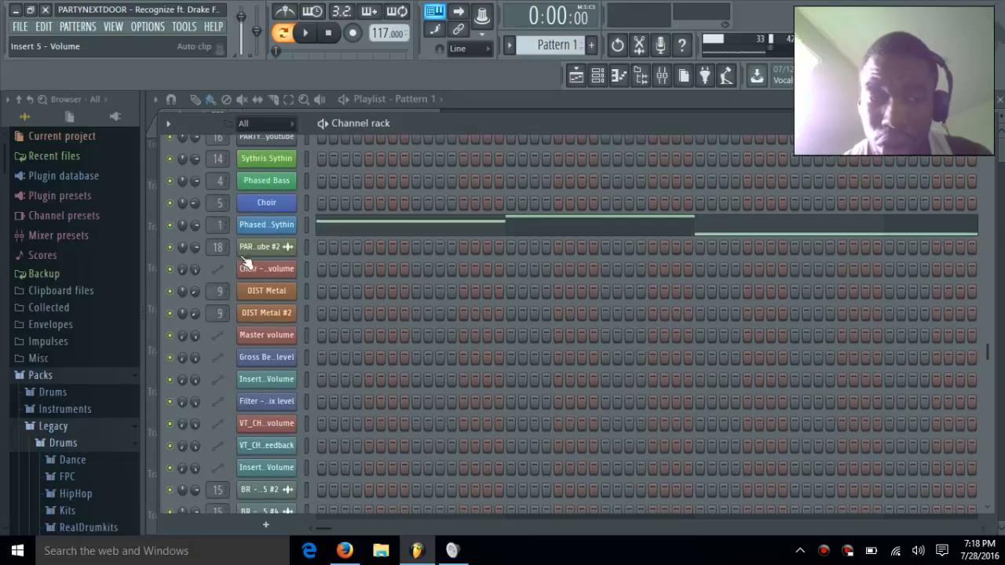
left_click(278, 227)
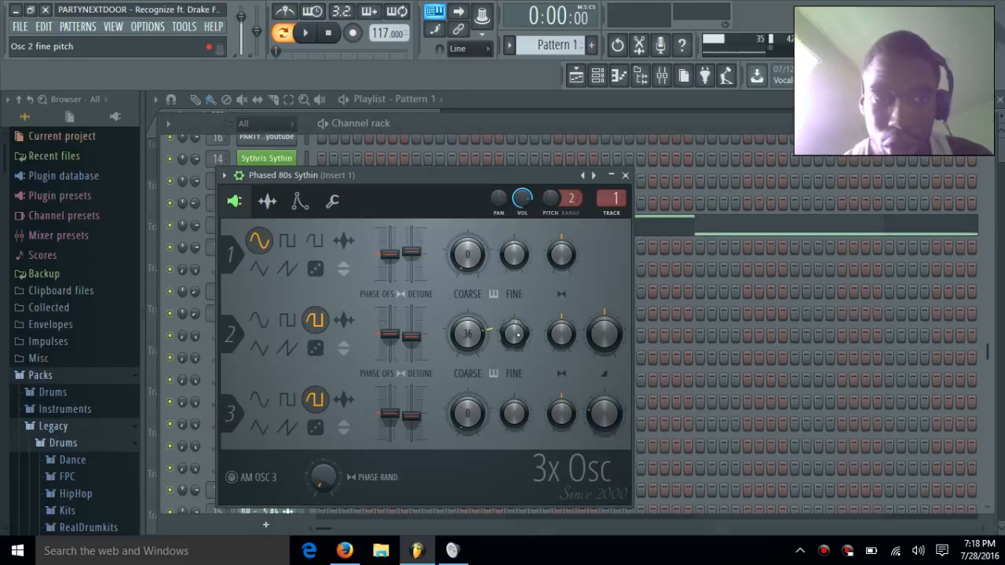
right_click(516, 335)
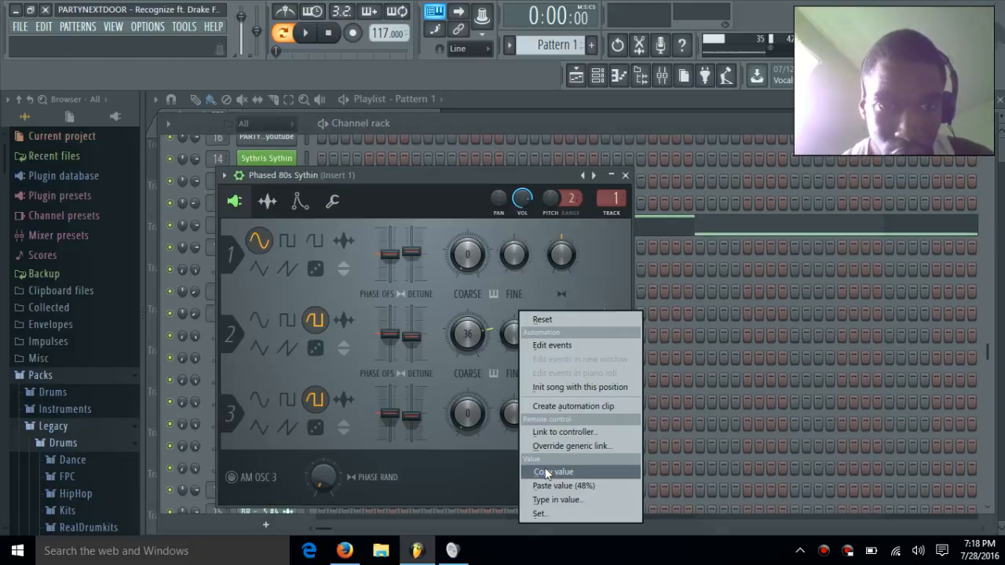
left_click(538, 468)
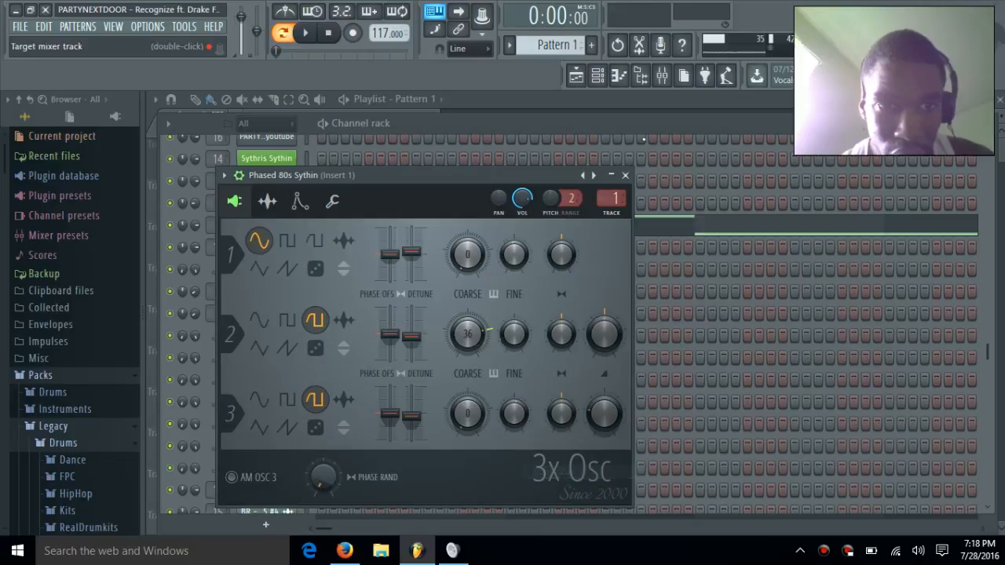
left_click(624, 175)
- Paste the copied 52% value into oscillator 2's fine pitch in the new 3x Osc channel and close its window
scroll(285, 168, "up", 5)
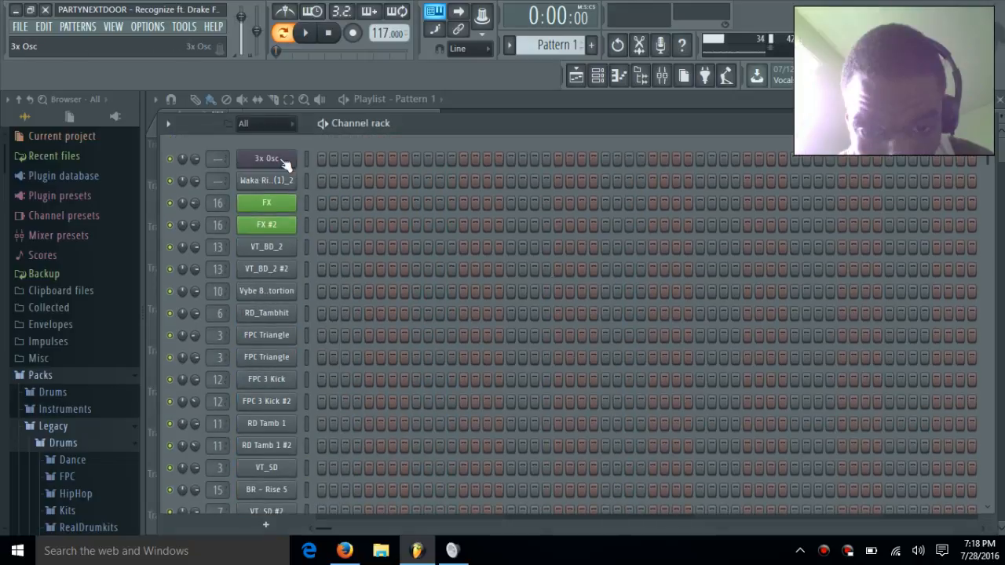
left_click(285, 164)
left_click_drag(766, 291, 766, 292)
right_click(766, 291)
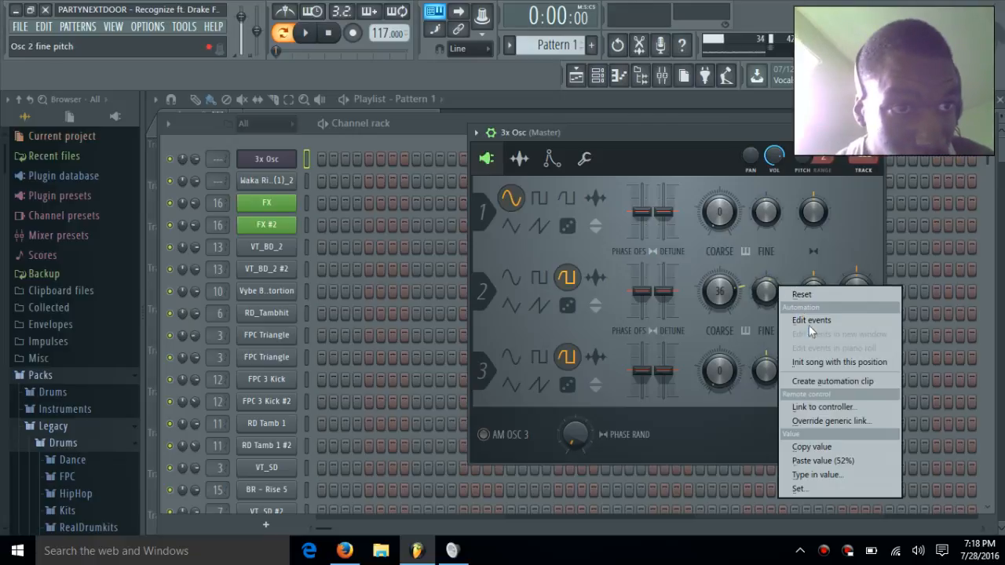
left_click(842, 460)
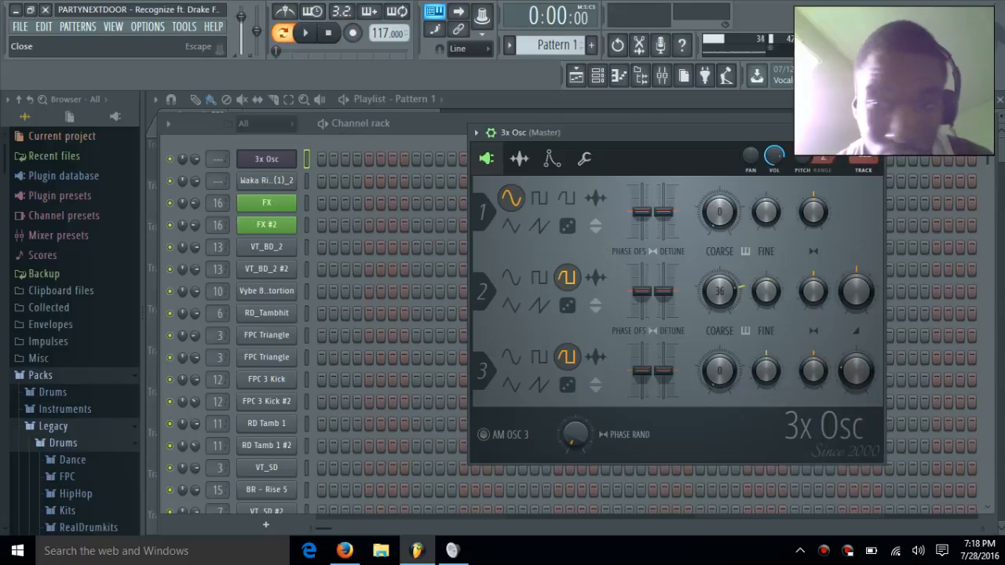
left_click(876, 132)
- Copy oscillator 3's fine pitch value from the Phased 80s Sythin channel and close its window
scroll(300, 296, "down", 5)
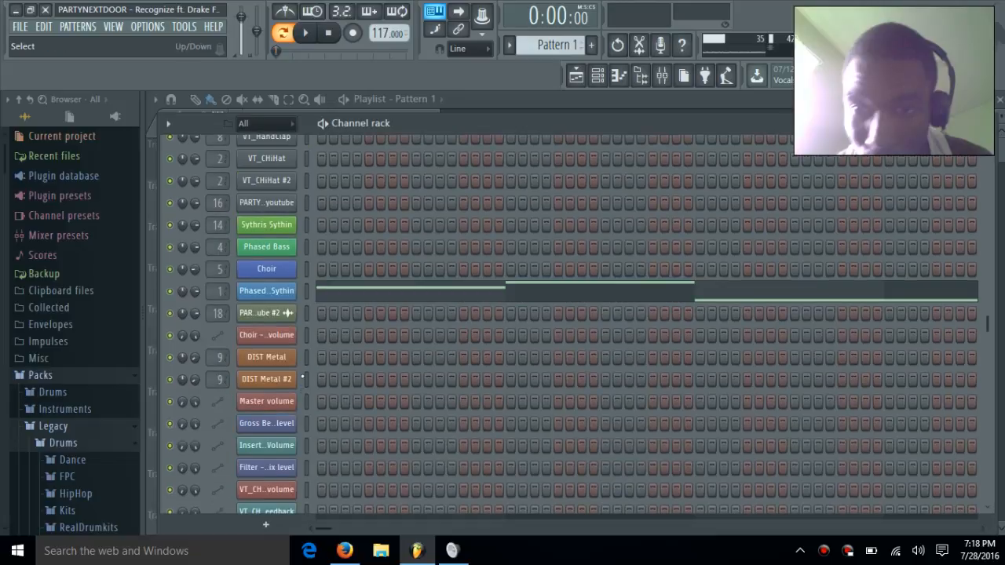
left_click(279, 293)
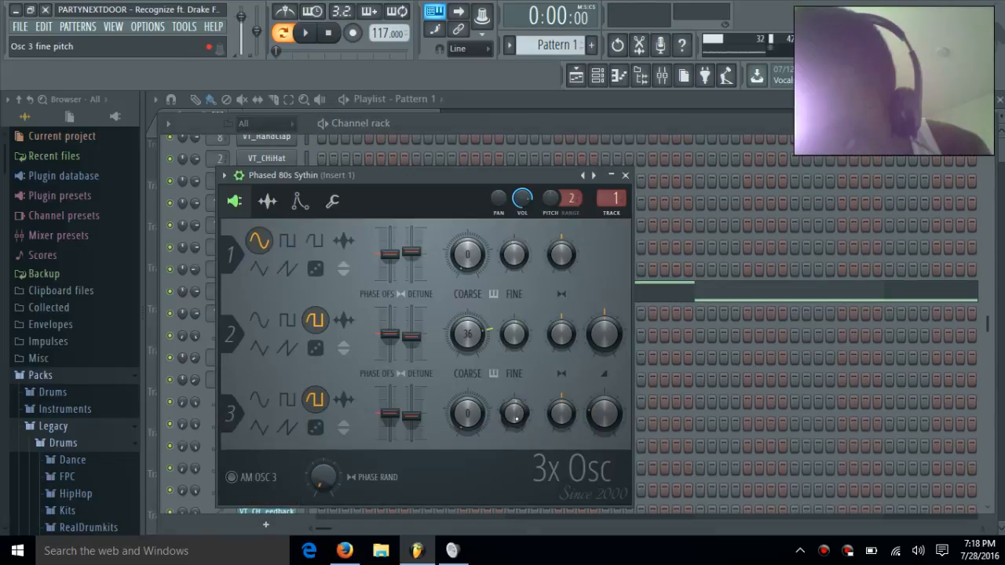
right_click(512, 425)
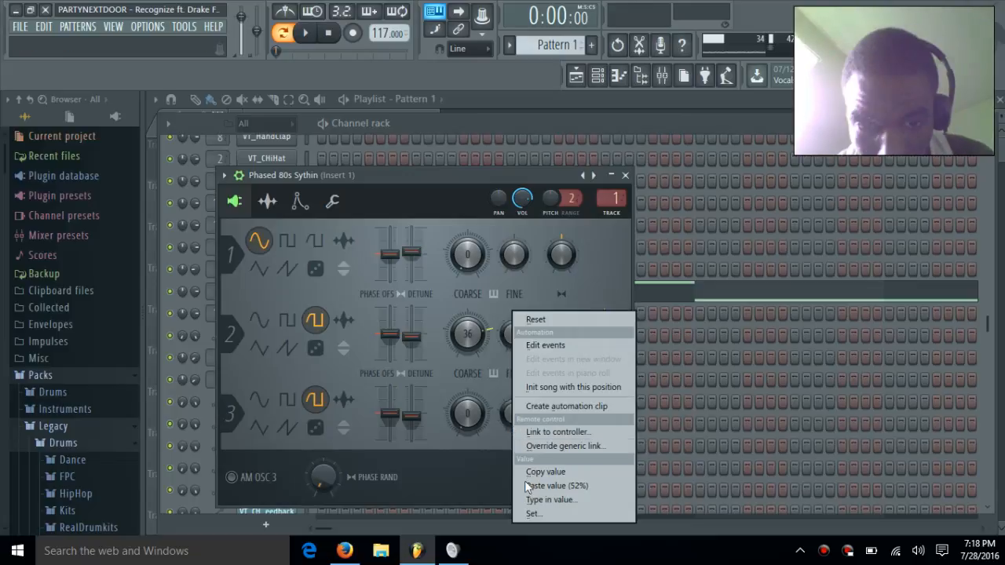
left_click(534, 471)
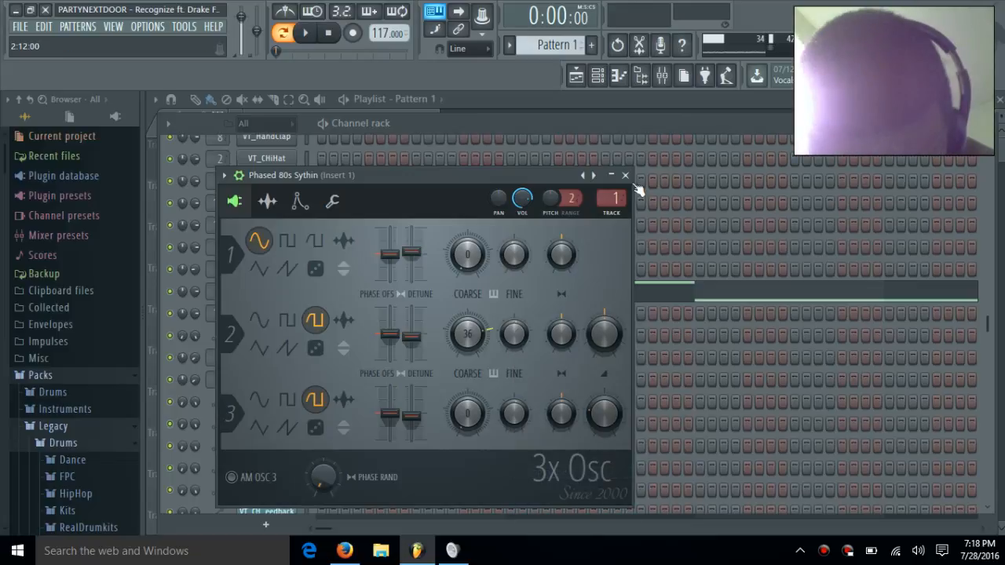
left_click(625, 175)
- Paste the copied 52% value into oscillator 3's fine pitch in the new 3x Osc channel and close its window
scroll(470, 314, "up", 10)
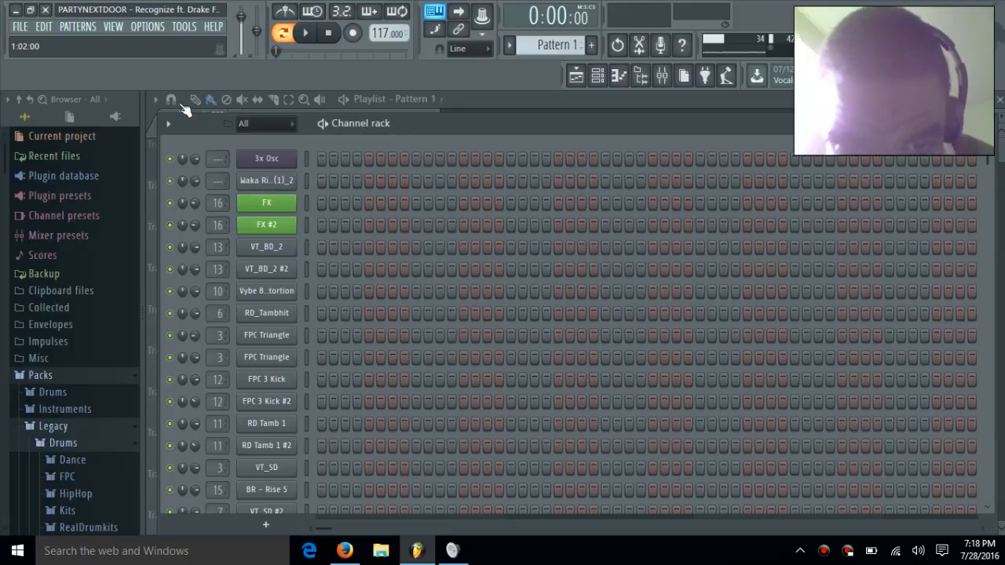
left_click(267, 158)
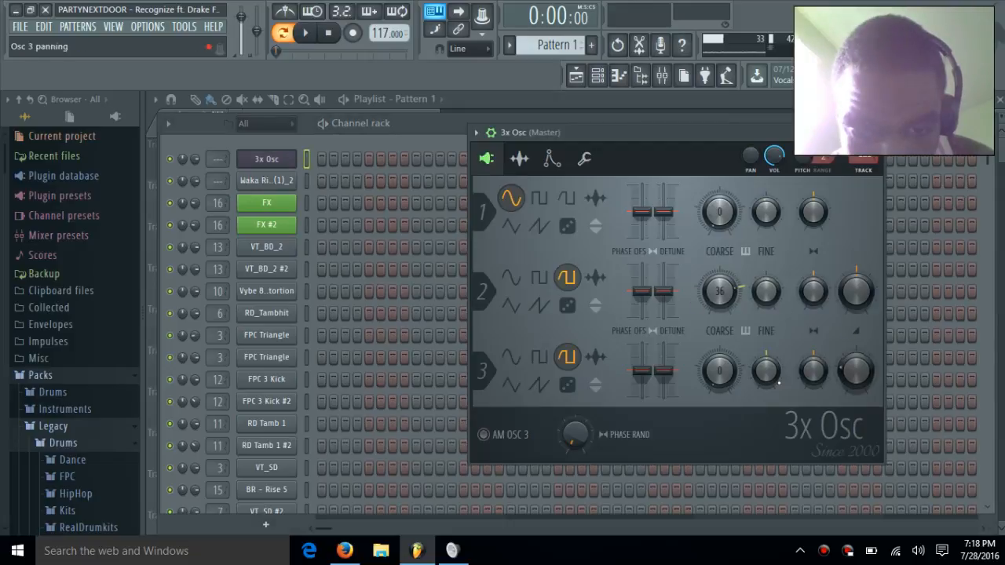
right_click(765, 383)
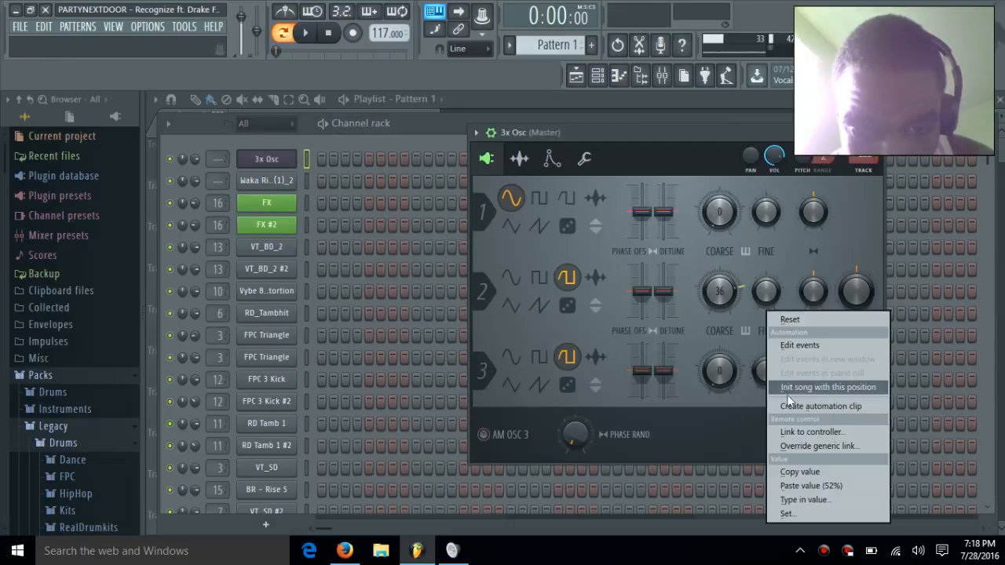
left_click(795, 480)
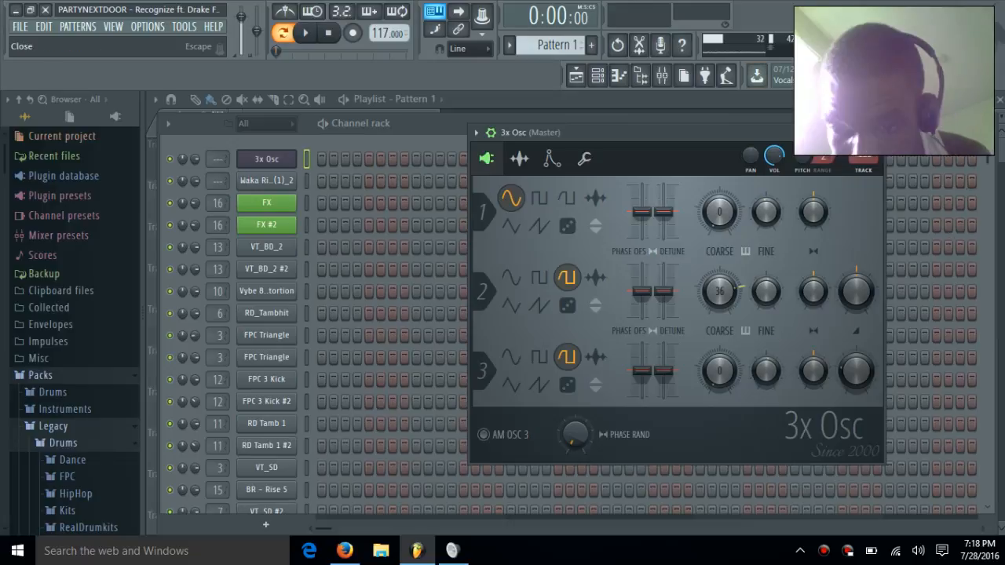
left_click(874, 133)
- Copy oscillator 1's stereo detune value from the Phased 80s Sythin channel and close its window
scroll(365, 362, "down", 4)
scroll(365, 363, "down", 4)
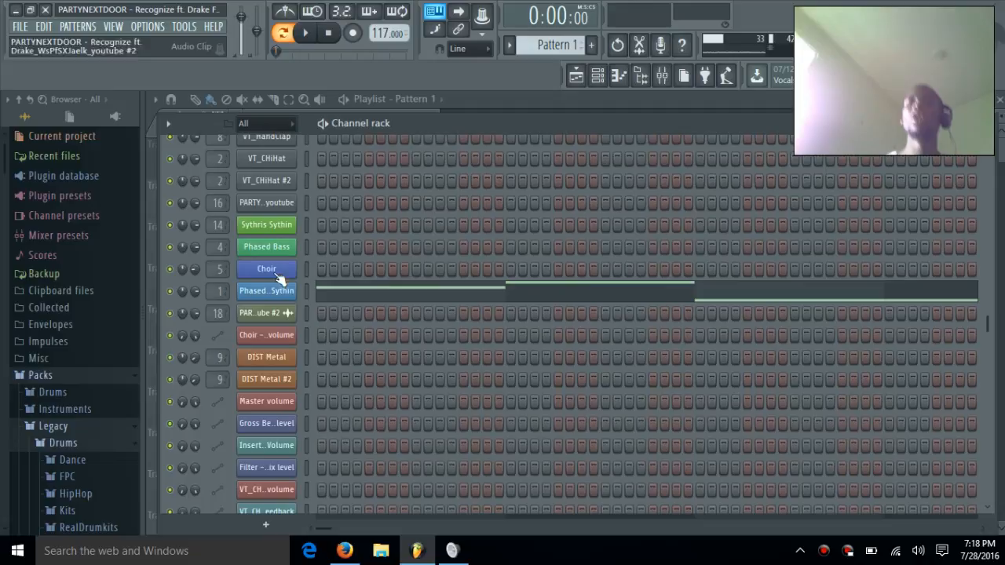
left_click(271, 292)
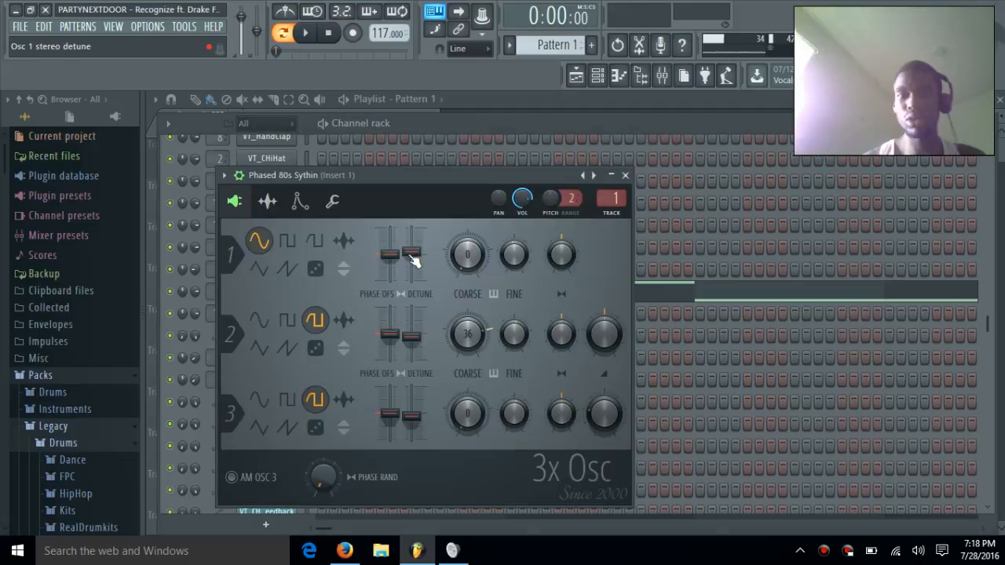
right_click(412, 253)
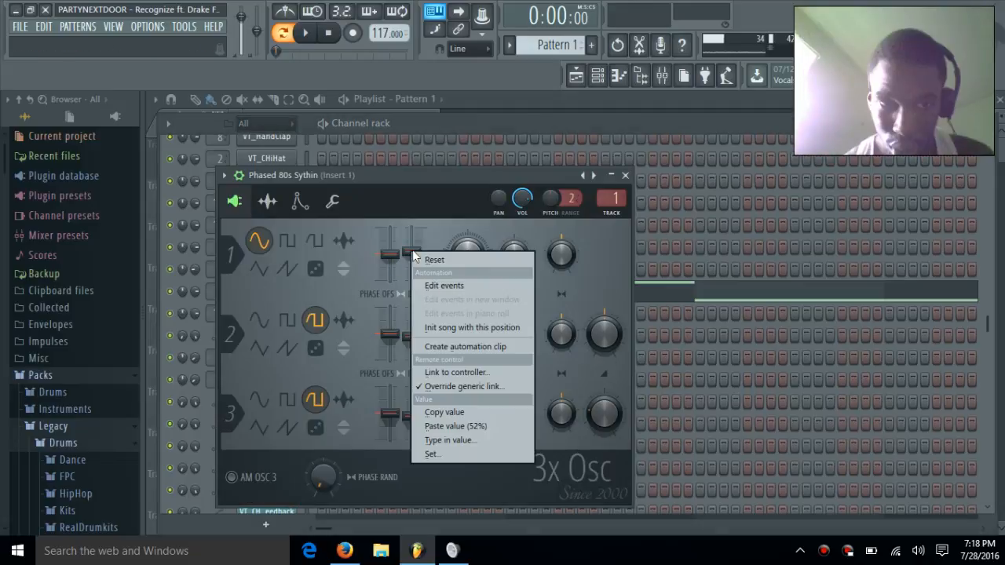
left_click(458, 412)
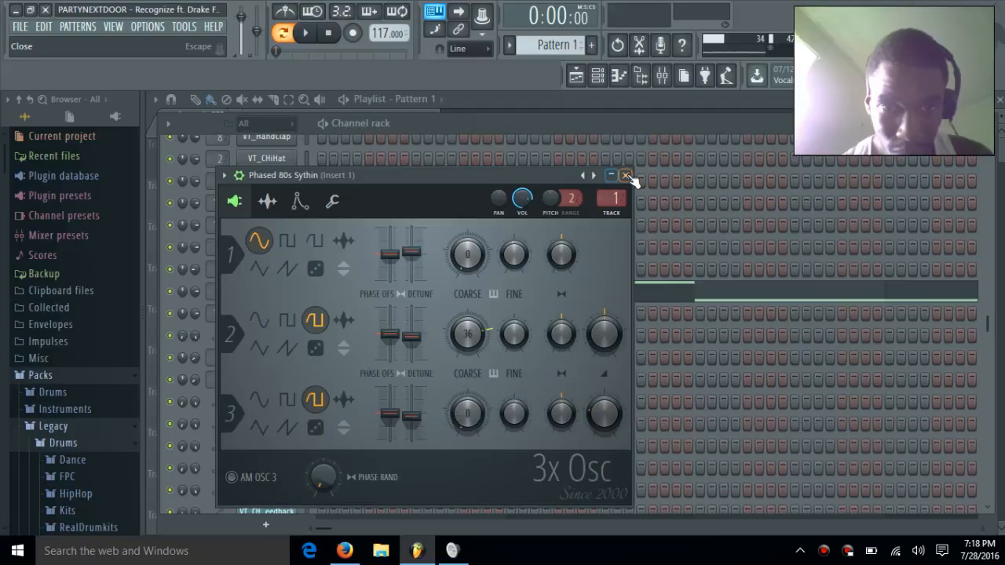
left_click(625, 175)
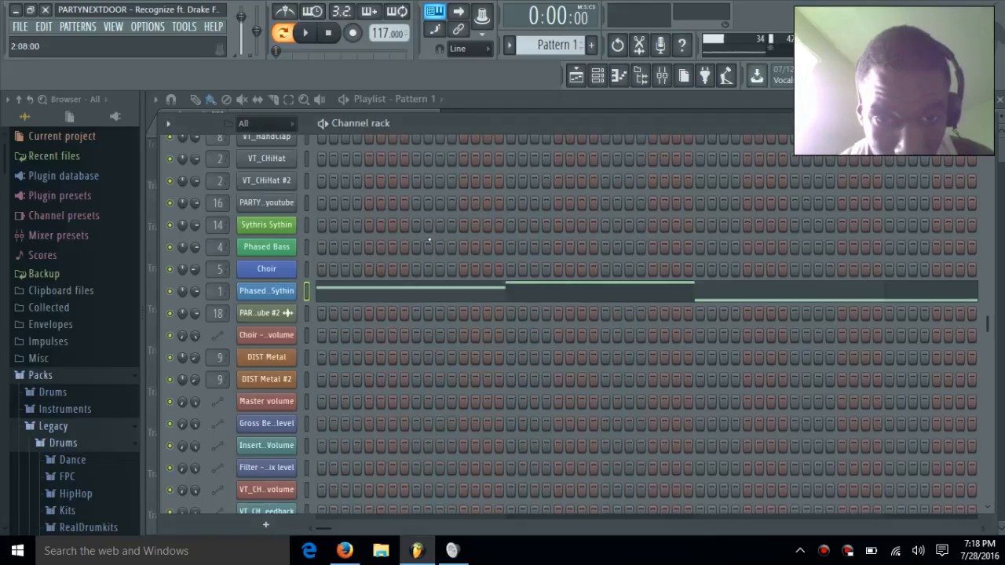
- Paste the copied 55% value into oscillator 1's stereo detune in the new 3x Osc channel and close its window
scroll(275, 191, "up", 10)
left_click(266, 159)
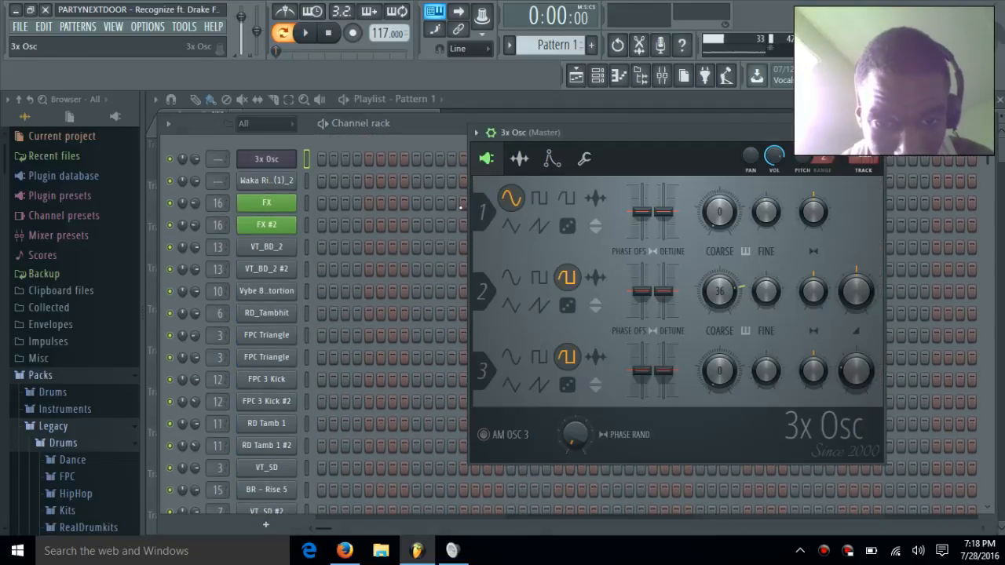
right_click(669, 219)
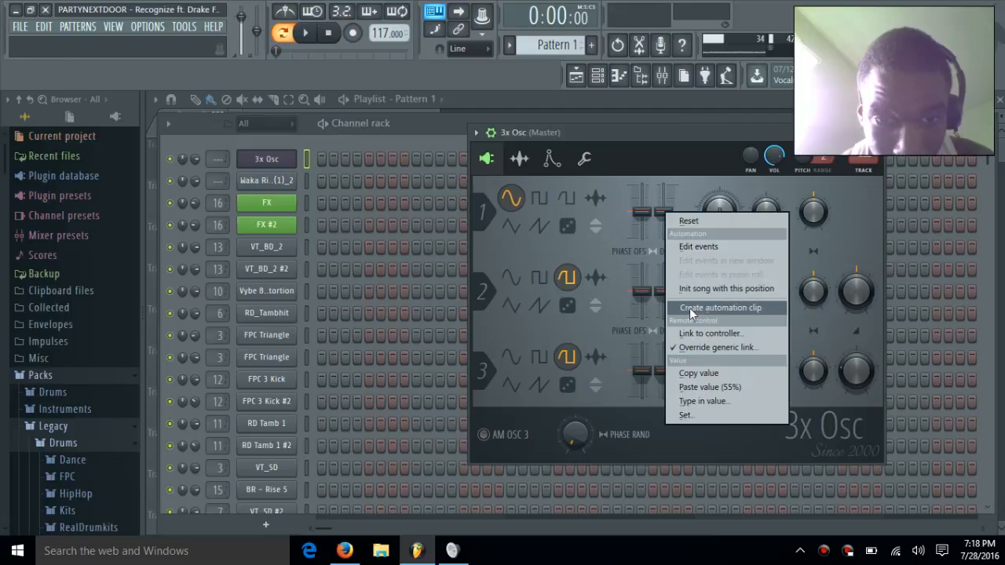
left_click(700, 387)
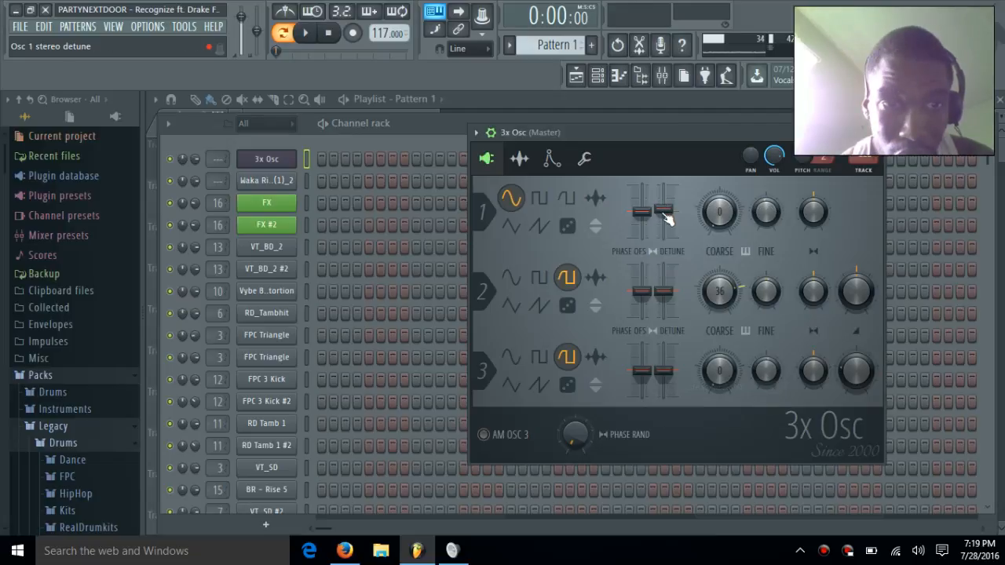
left_click_drag(664, 211, 665, 209)
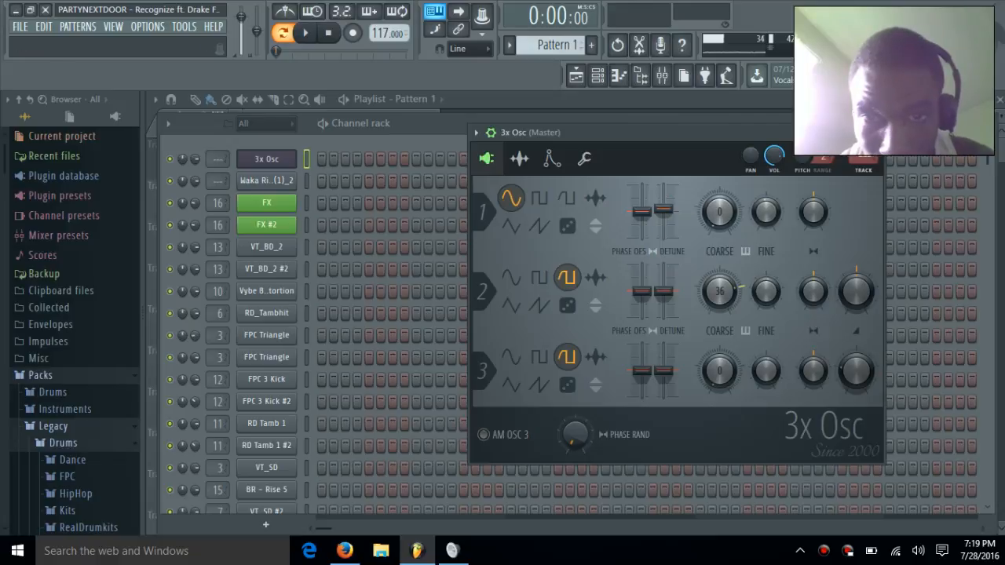
left_click(874, 133)
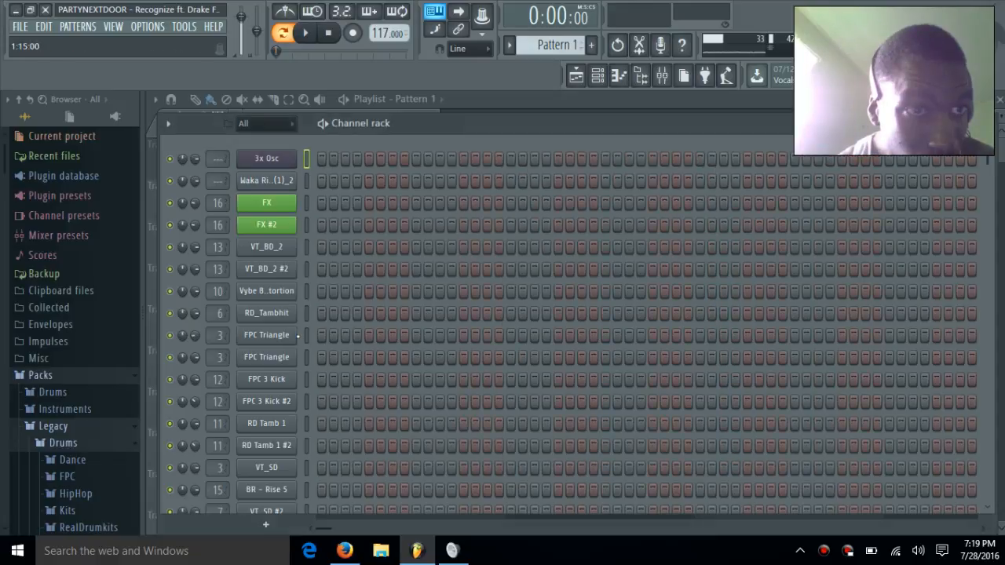
- Copy oscillator 2's stereo detune value from the Phased 80s Sythin channel and close its window
scroll(304, 343, "down", 6)
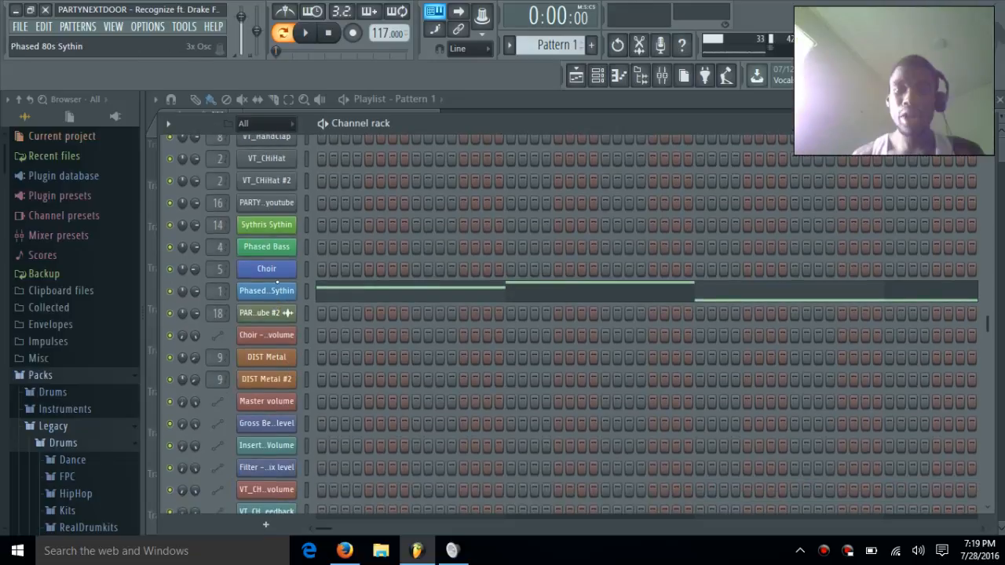
left_click(267, 291)
right_click(412, 336)
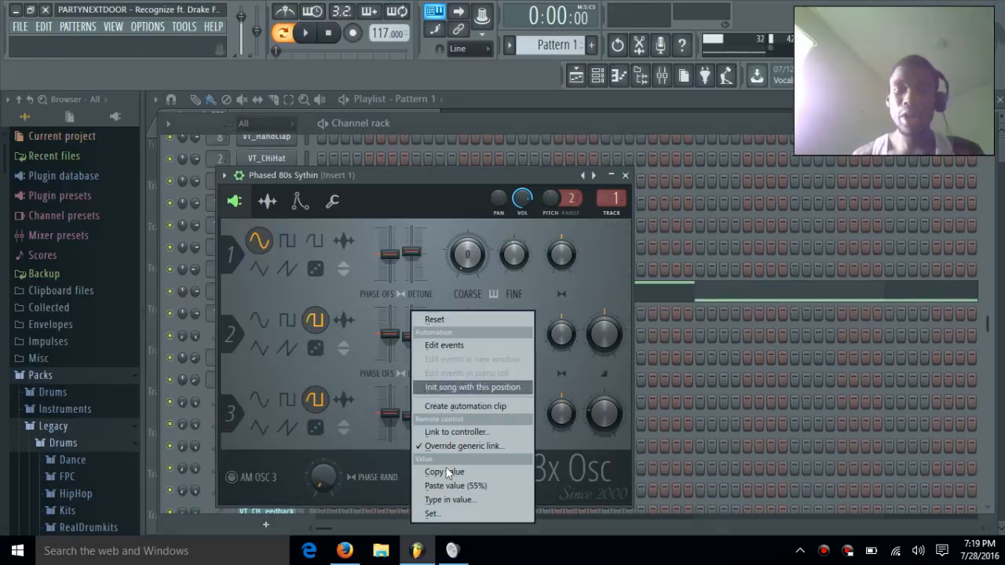
left_click(449, 474)
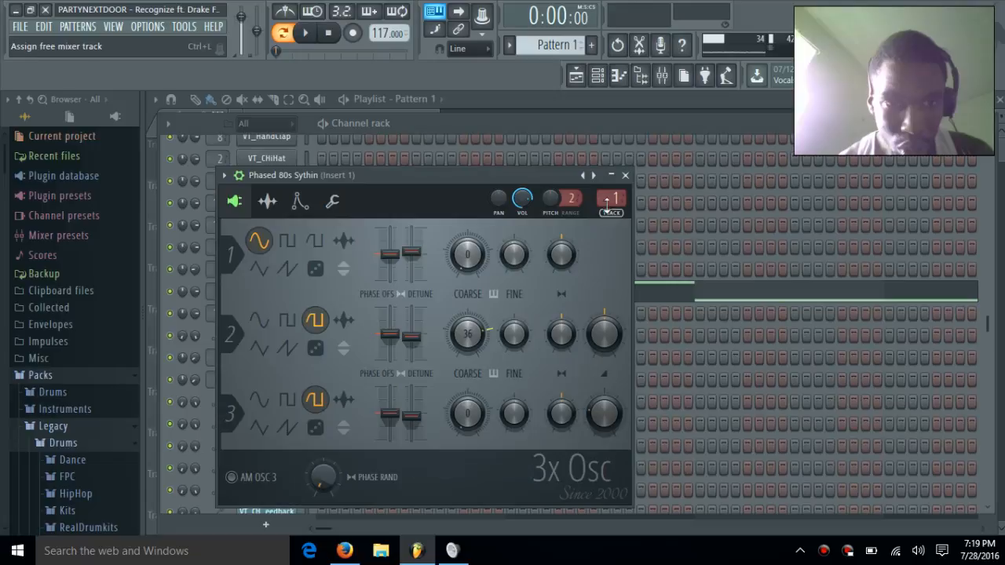
left_click(625, 175)
- Paste the copied 45% value into oscillator 2's stereo detune in the new 3x Osc channel and close its window
scroll(487, 261, "up", 6)
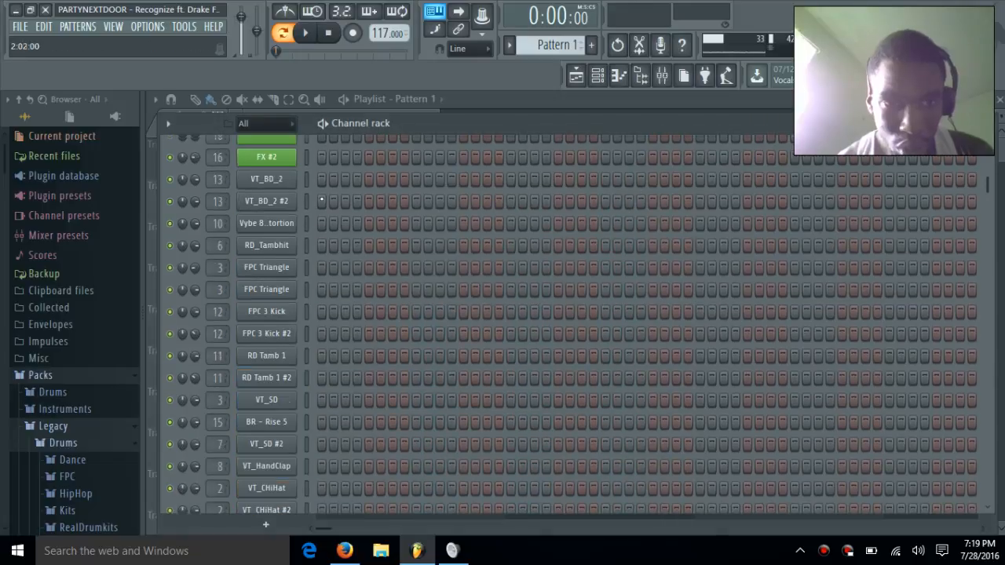
left_click(271, 162)
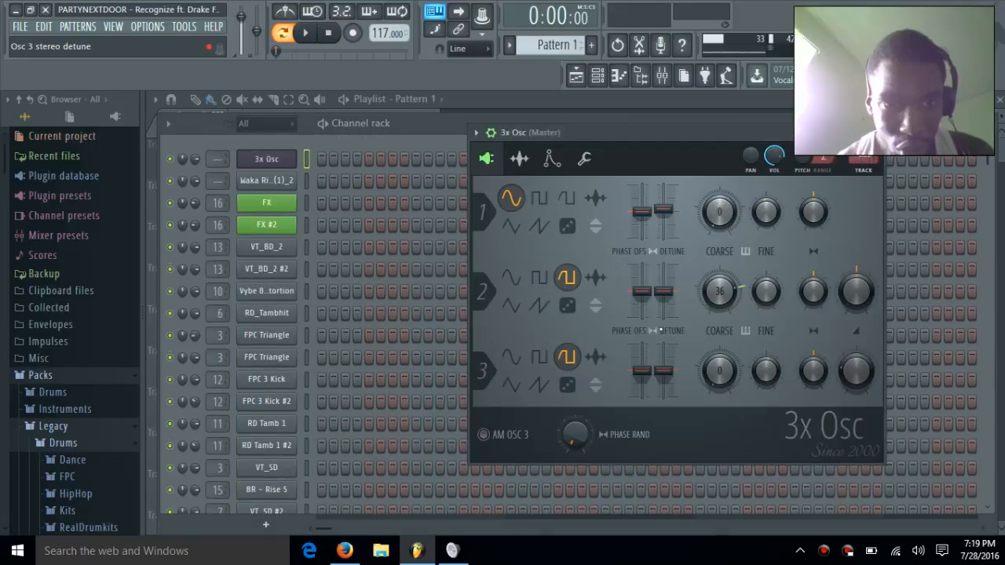
right_click(666, 290)
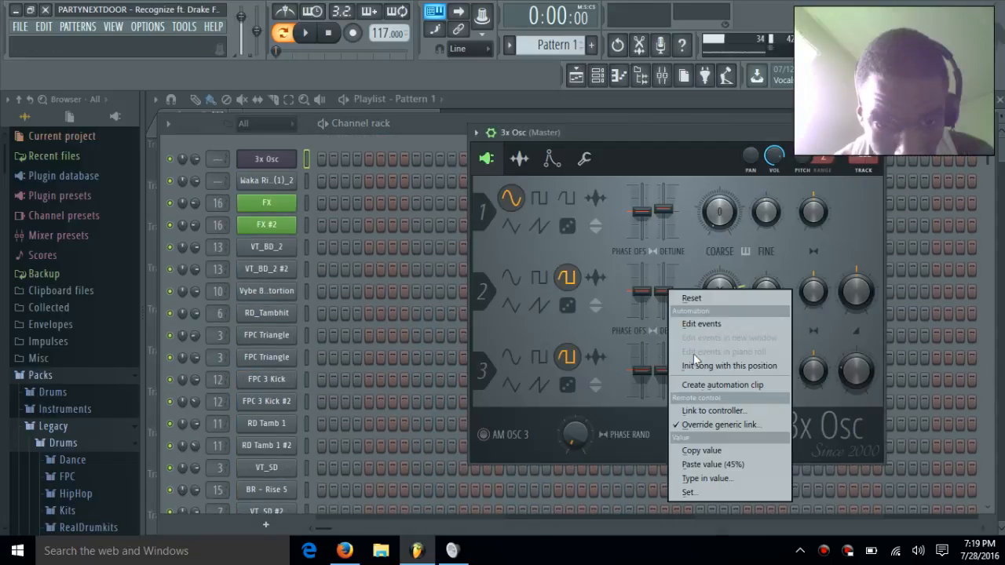
left_click(706, 463)
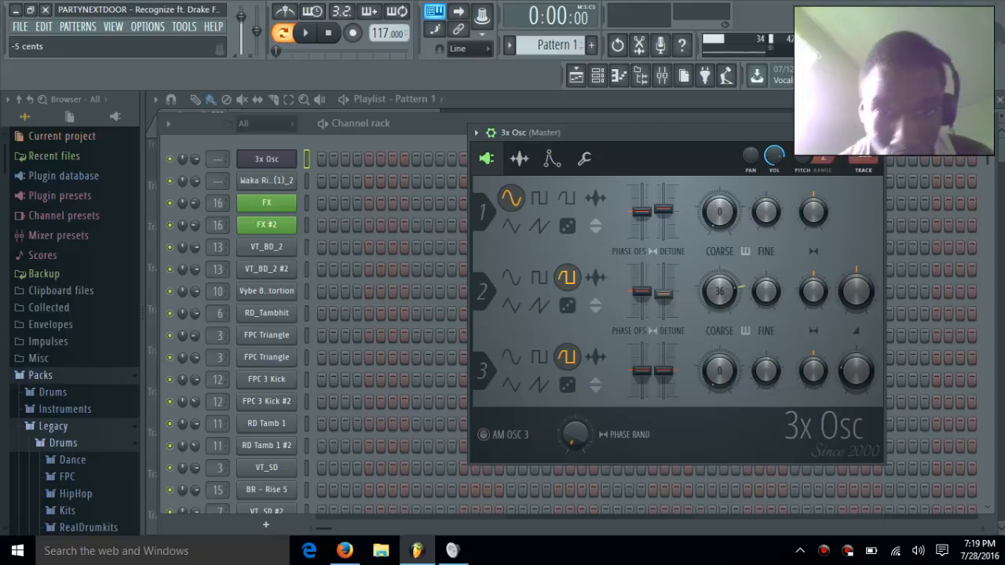
scroll(673, 300, "down", 1)
right_click(676, 296)
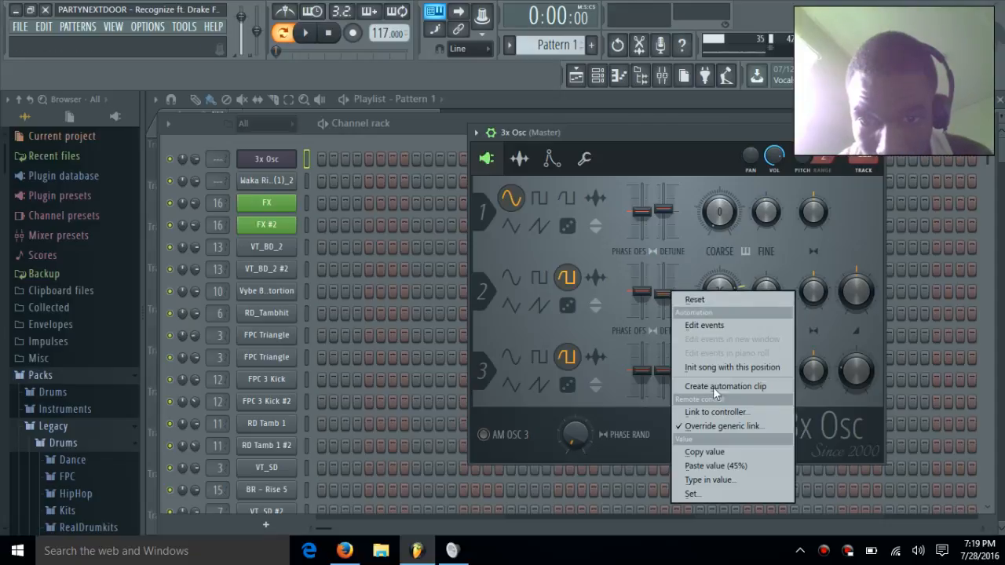
left_click(740, 465)
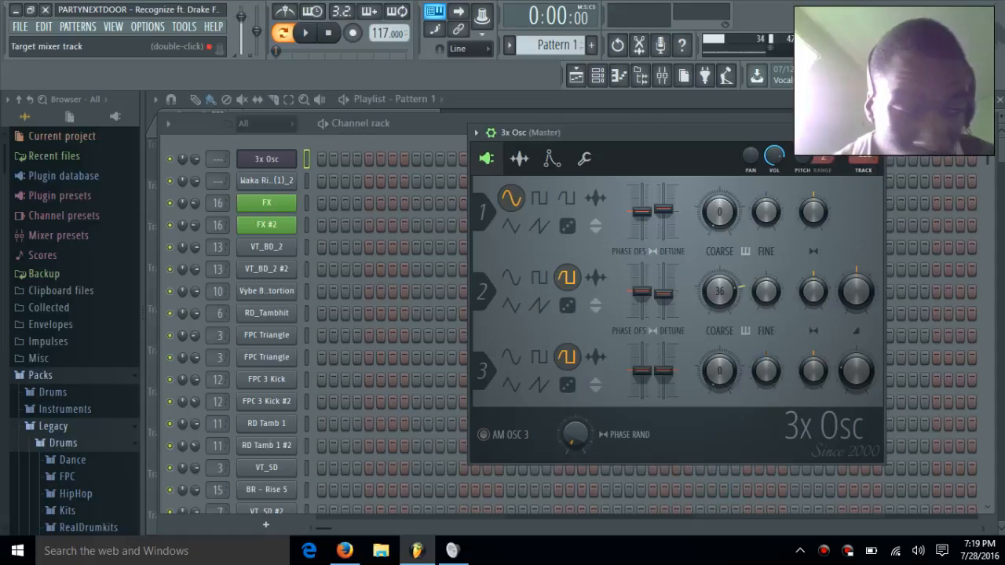
left_click(874, 133)
- Copy oscillator 3's stereo detune value from the Phased 80s Sythin channel and close its window
scroll(332, 335, "down", 10)
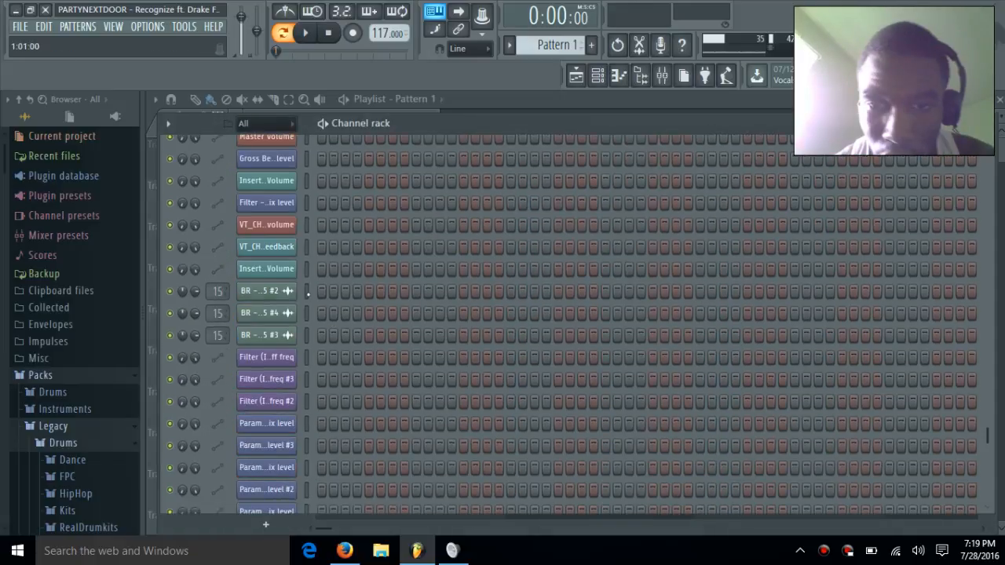
scroll(308, 292, "up", 10)
left_click(262, 227)
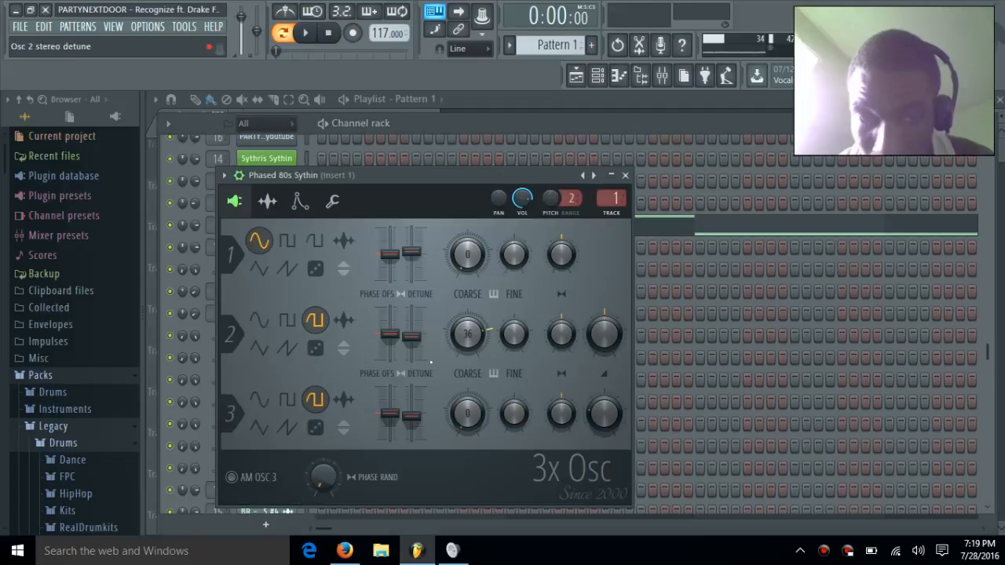
right_click(416, 426)
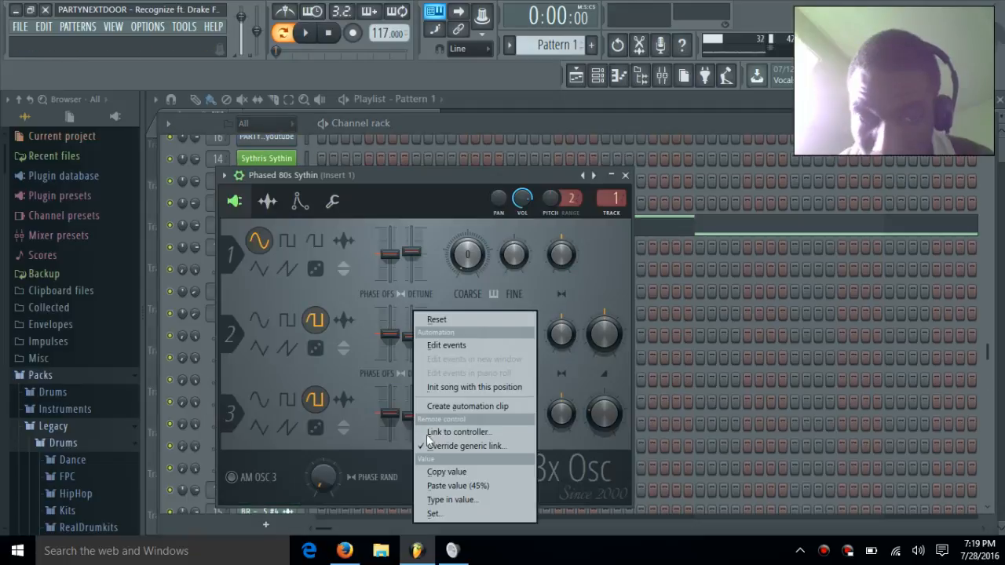
left_click(446, 475)
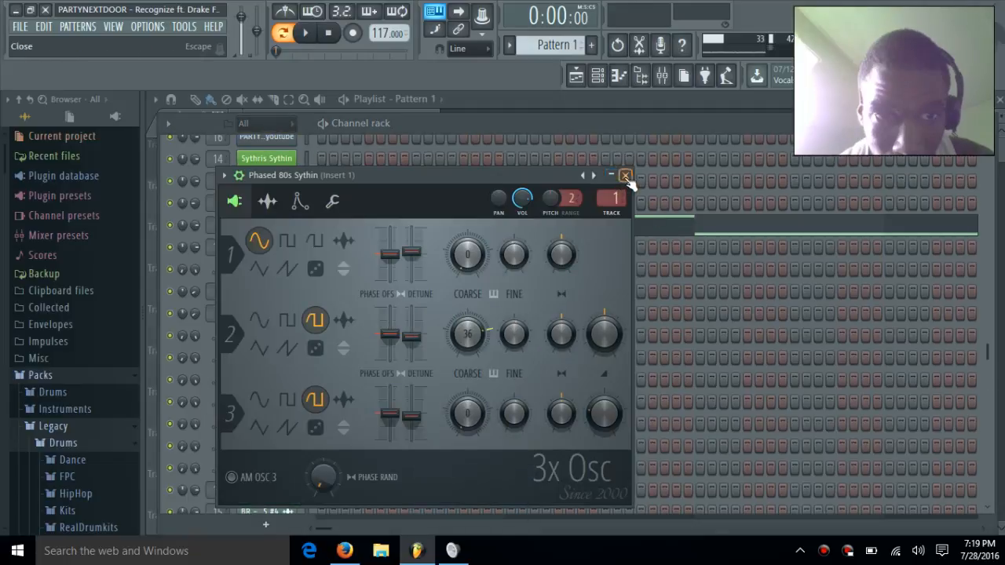
left_click(624, 175)
- Paste the copied value into oscillator 3's stereo detune in the new 3x Osc channel and play a few notes to test the sound
scroll(385, 225, "up", 5)
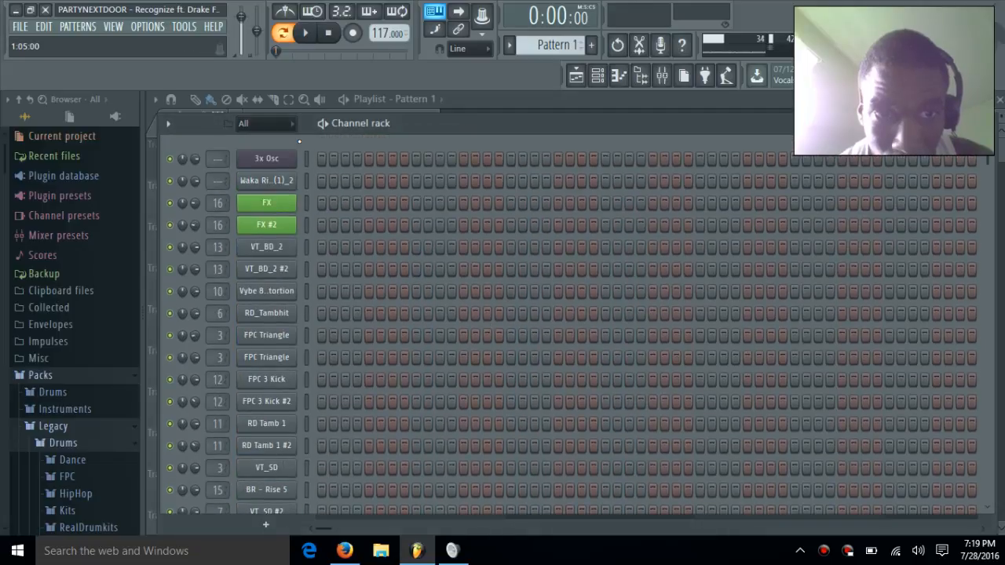
left_click(284, 163)
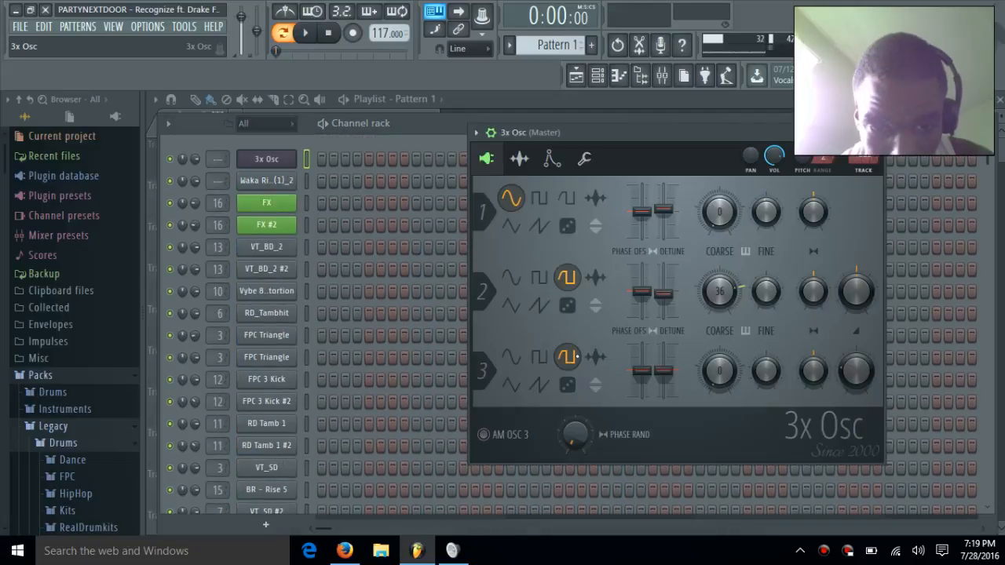
right_click(665, 371)
left_click(753, 488)
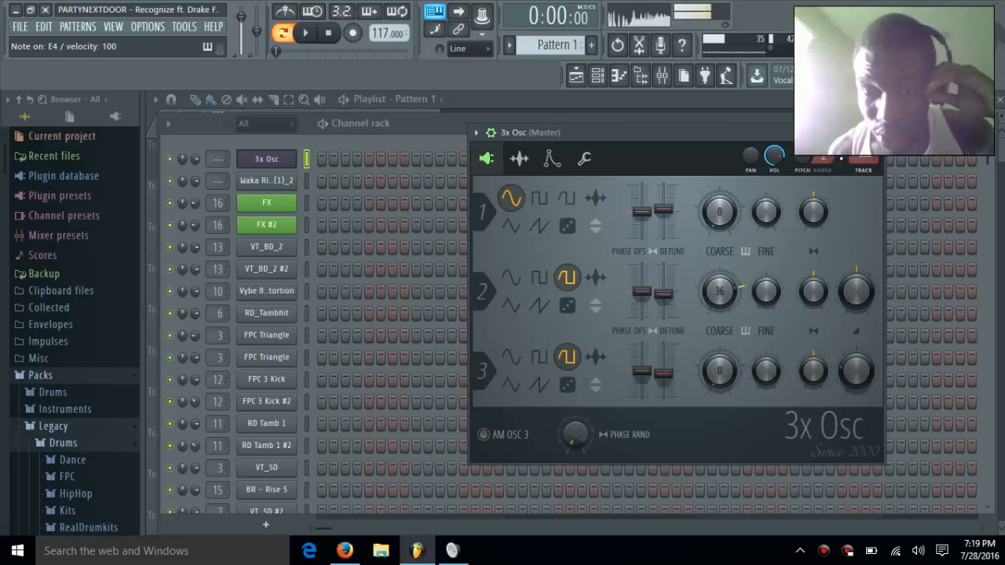
key("n")
key("x")
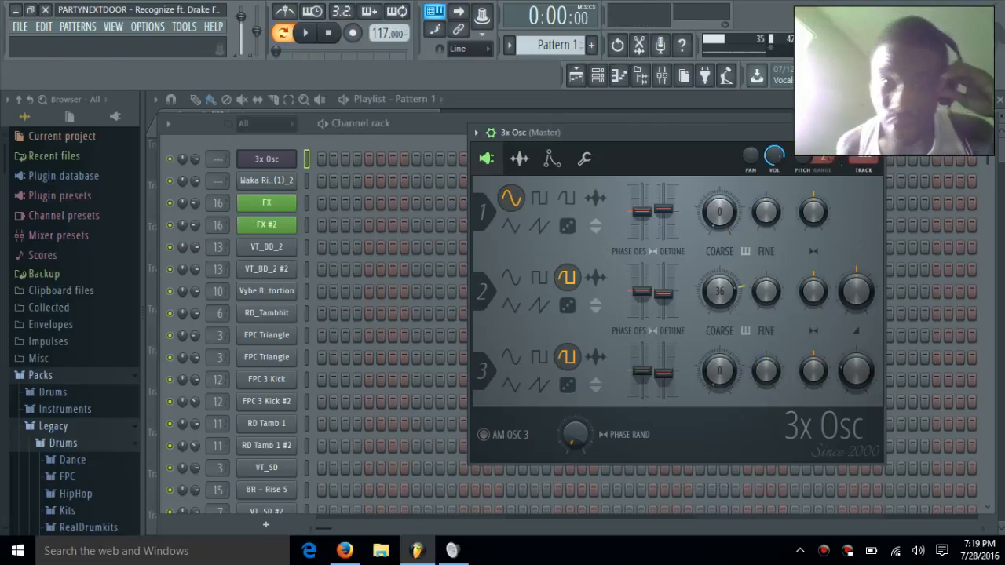
- Route the new 3x Osc channel to mixer track 1 and play a few notes to test it
scroll(869, 164, "up", 1)
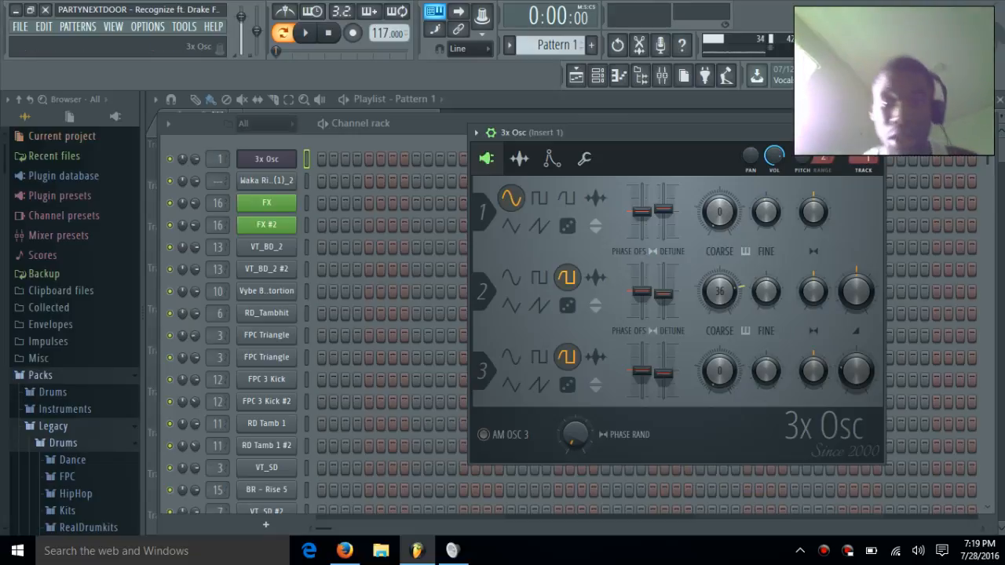
key("z")
key("m")
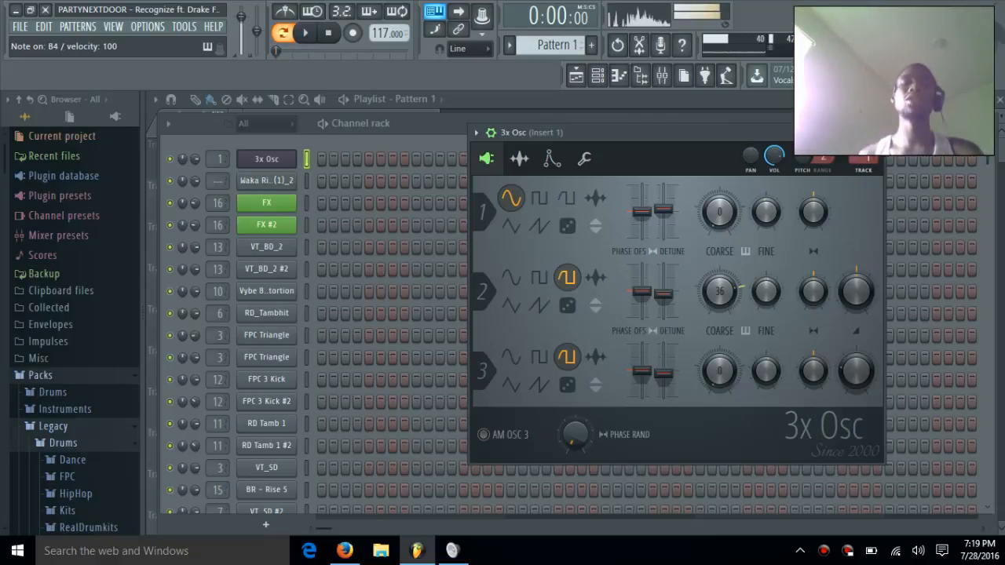
- Shape the 3x Osc's volume envelope with zero attack, hold and decay, full sustain and a tempo-based release, and test the sound
left_click(552, 160)
left_click_drag(516, 303, 516, 336)
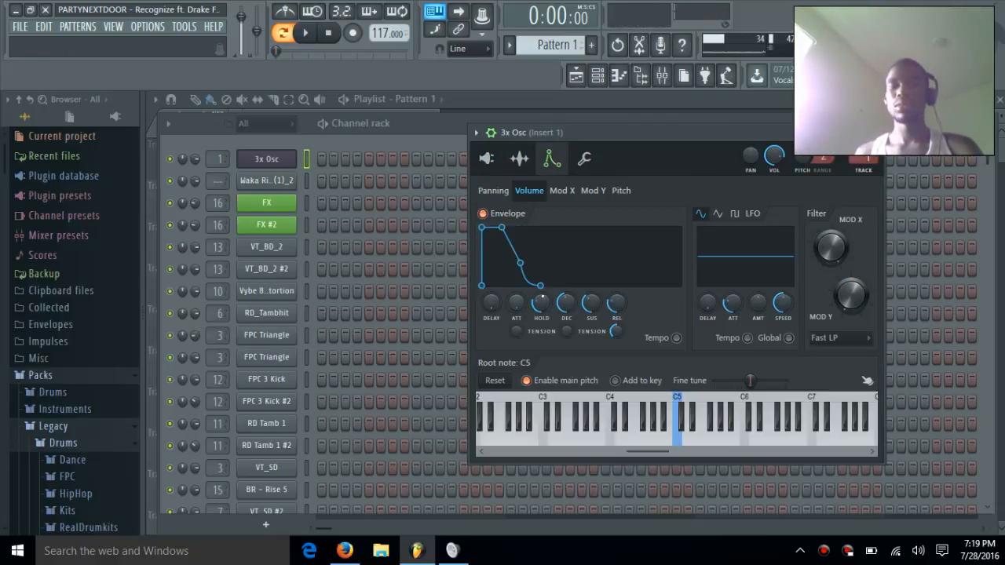
left_click_drag(591, 305, 592, 263)
left_click_drag(541, 302, 541, 337)
right_click(617, 302)
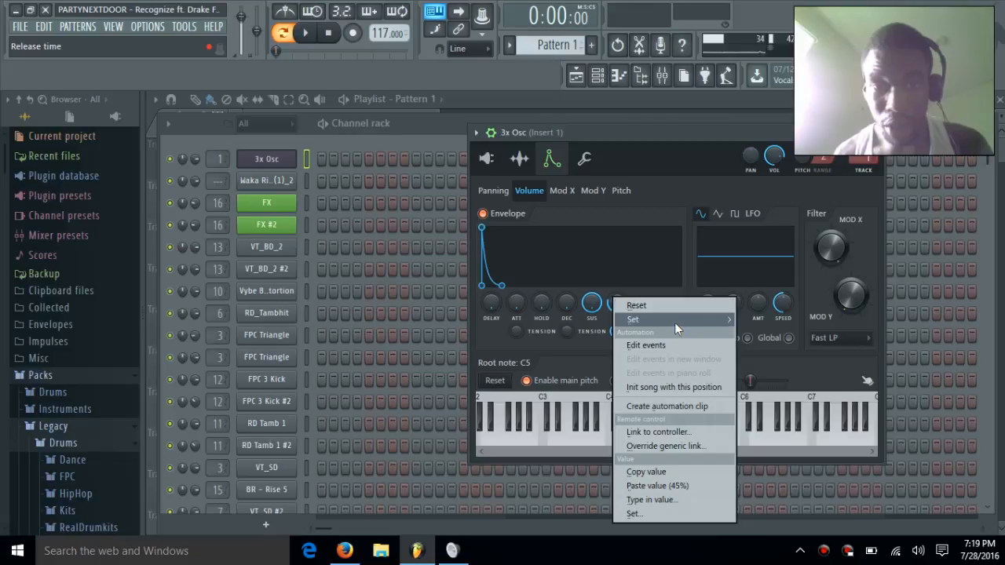
mouse_move(674, 323)
left_click(766, 402)
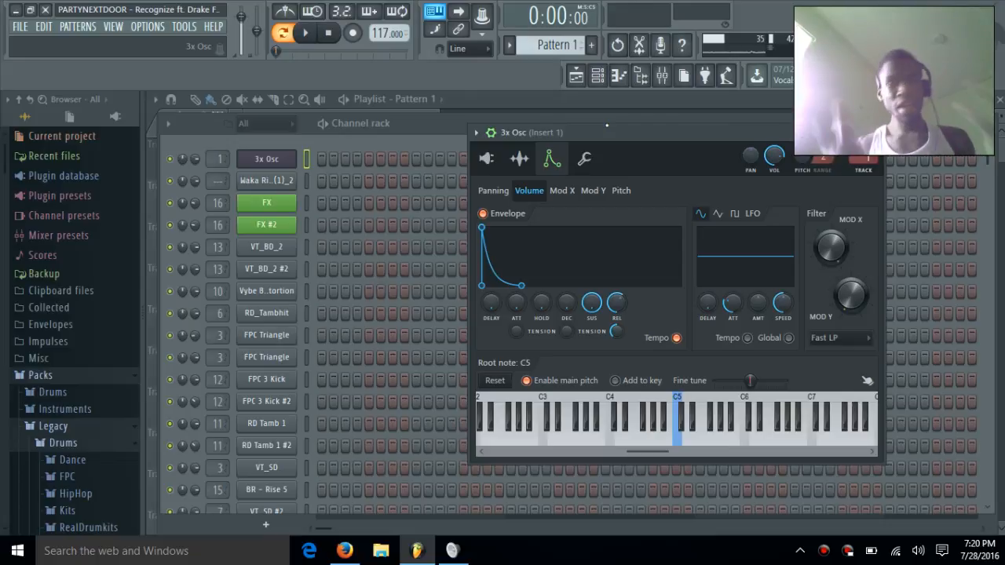
key("space")
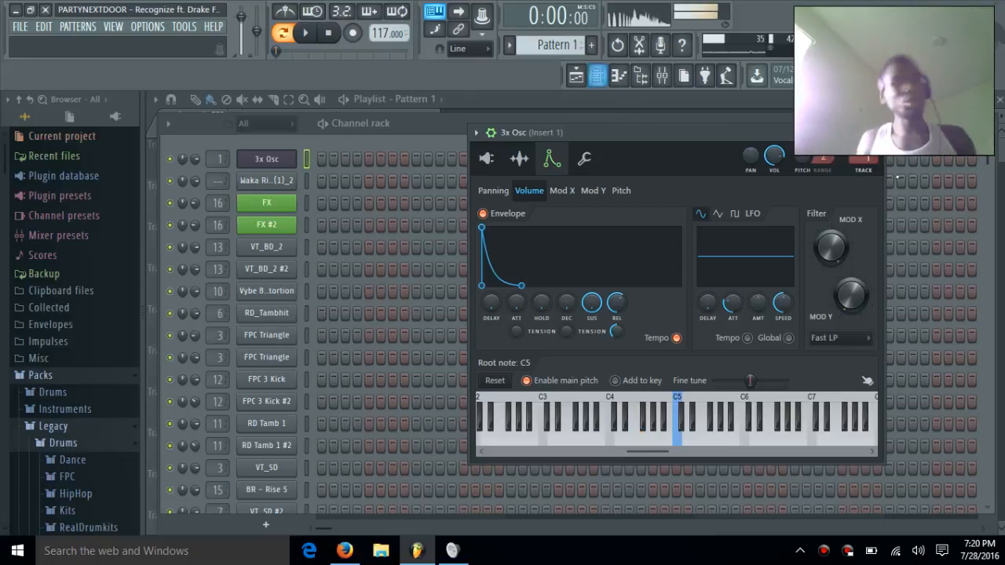
key("space")
- Copy the volume envelope's decay time from the Phased 80s Sythin channel and close its window
right_click(617, 302)
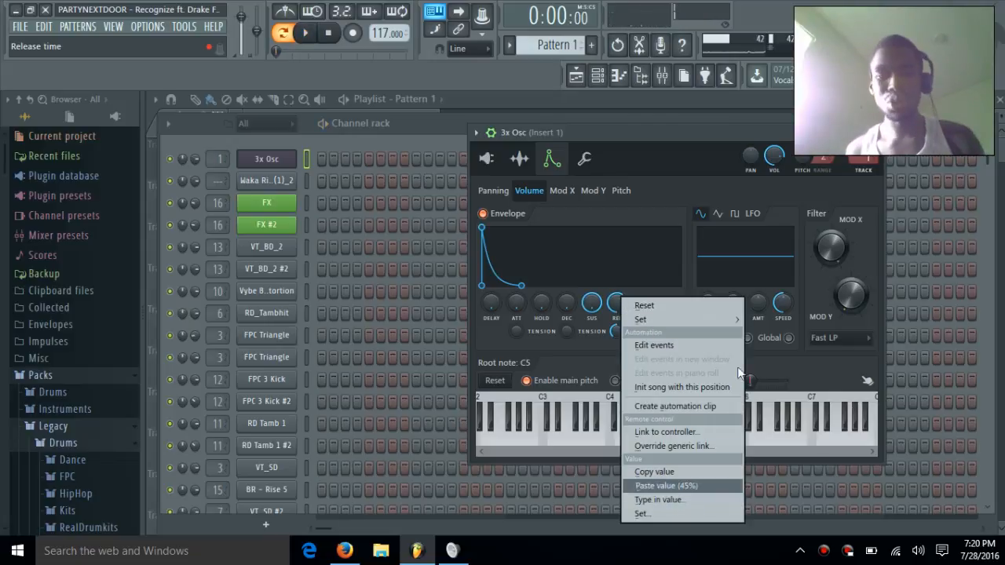
left_click(419, 139)
scroll(378, 267, "down", 10)
scroll(378, 267, "up", 5)
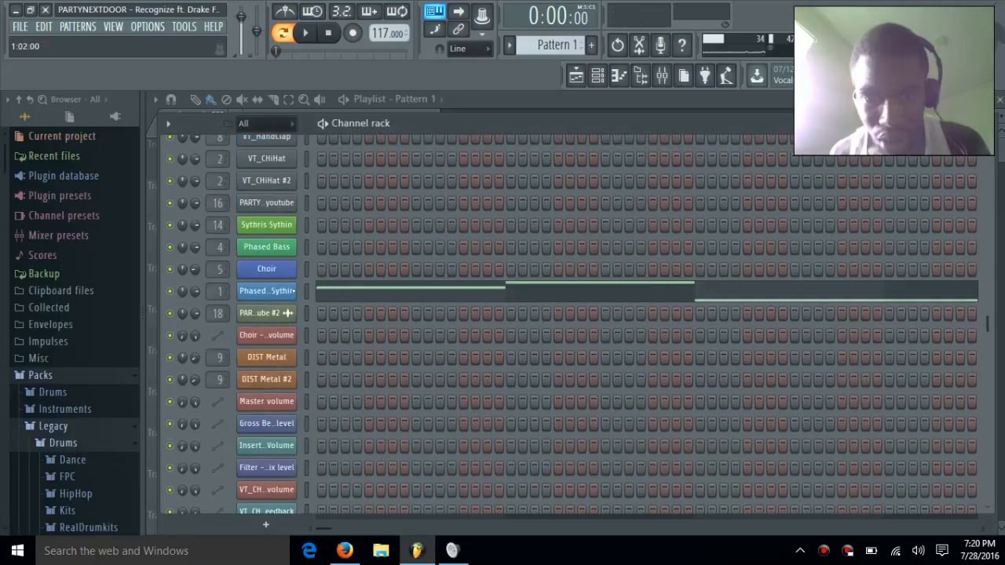
left_click(286, 291)
left_click(331, 202)
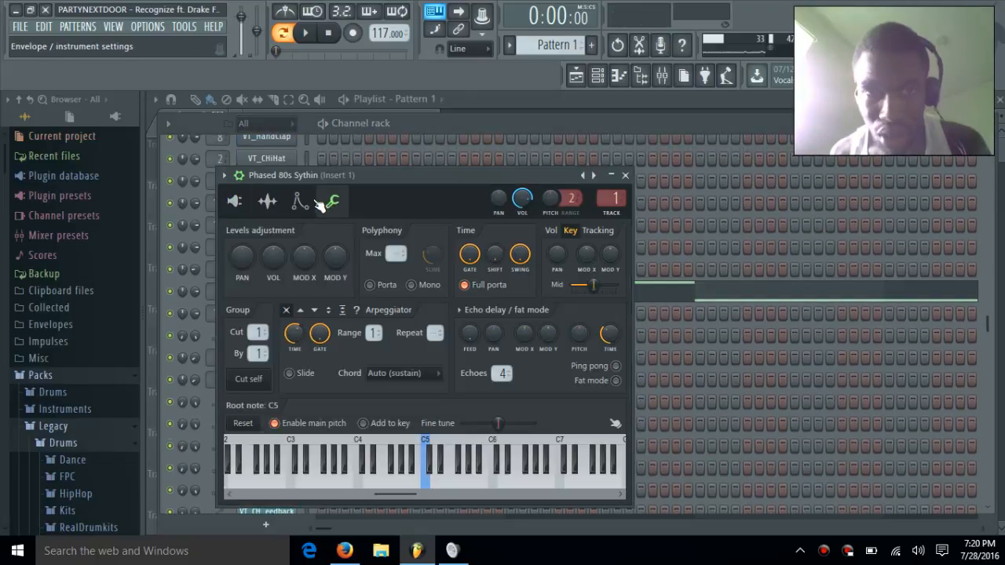
left_click(300, 201)
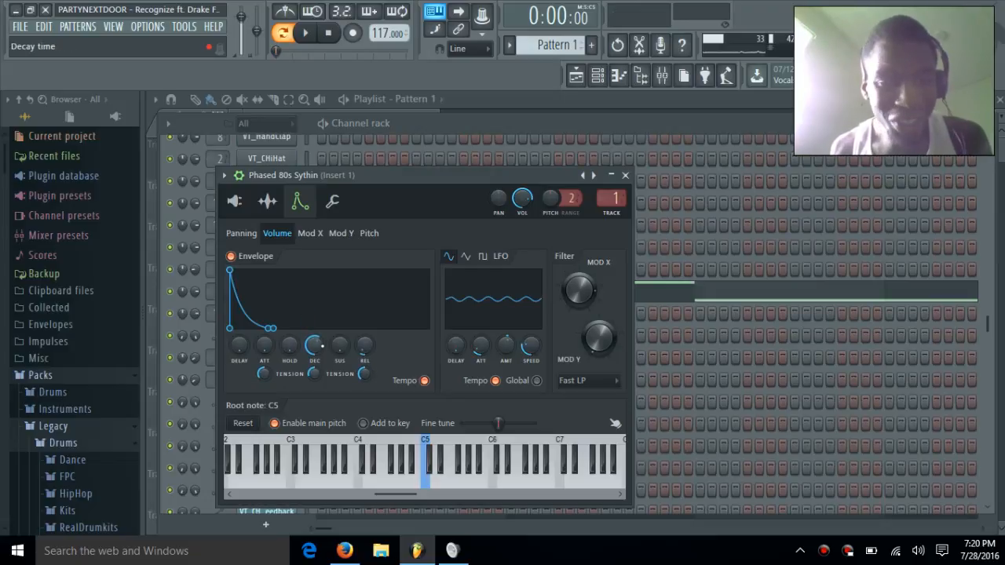
right_click(313, 353)
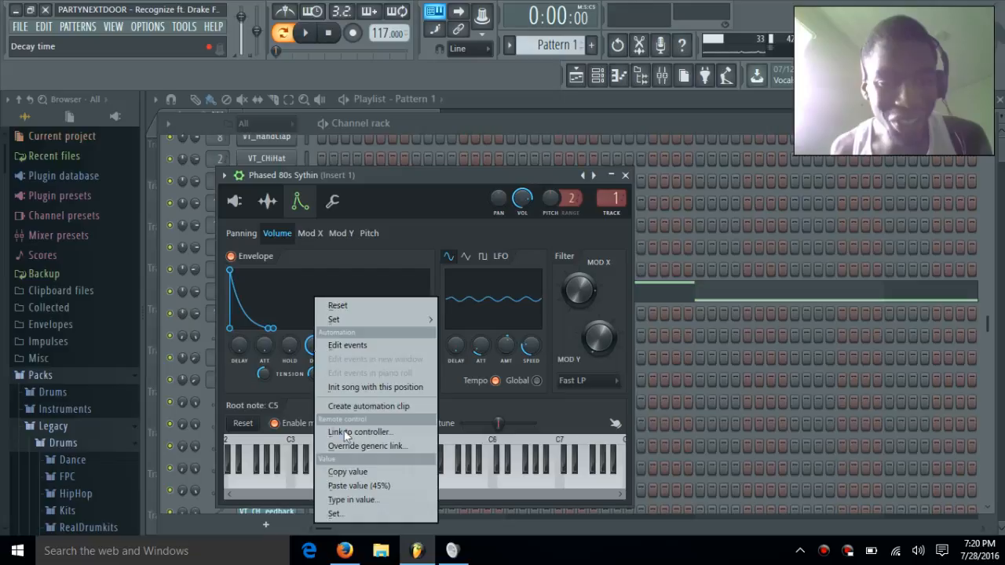
left_click(348, 472)
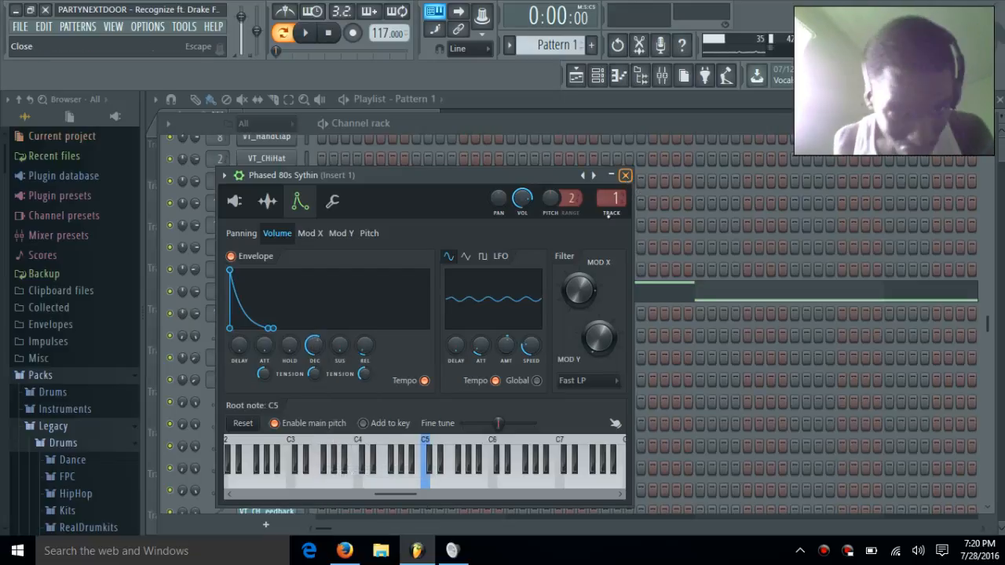
left_click(625, 175)
scroll(633, 164, "up", 5)
scroll(633, 161, "up", 3)
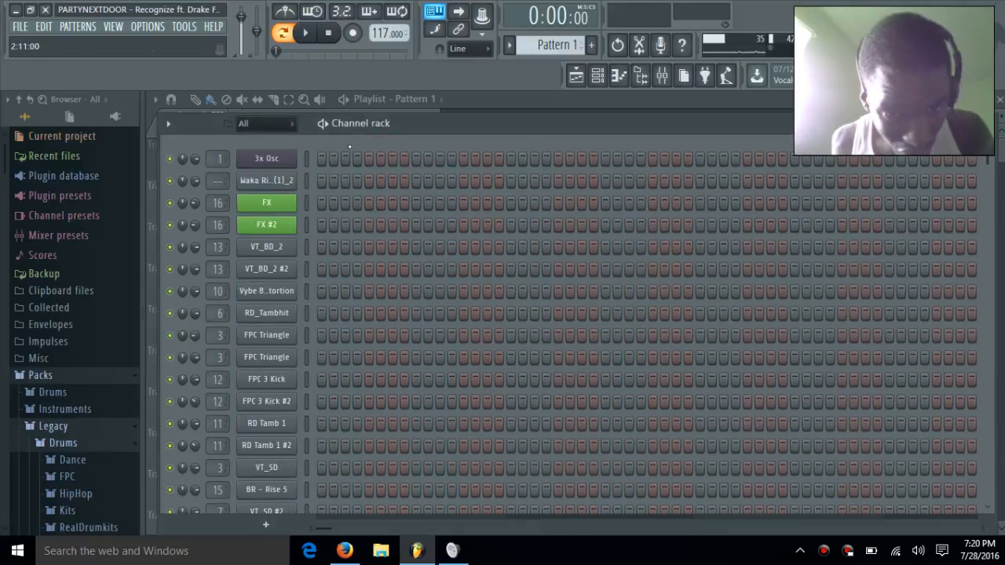
- Reshape the 3x Osc's volume envelope with zero sustain, a longer decay, raised decay tension and a short release, and test a few notes
left_click(266, 158)
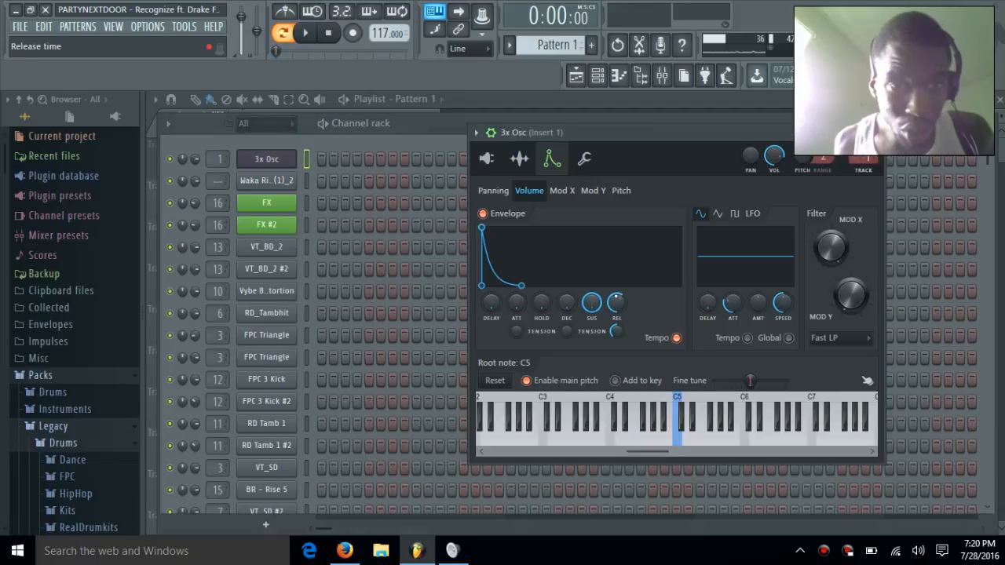
left_click_drag(592, 303, 591, 369)
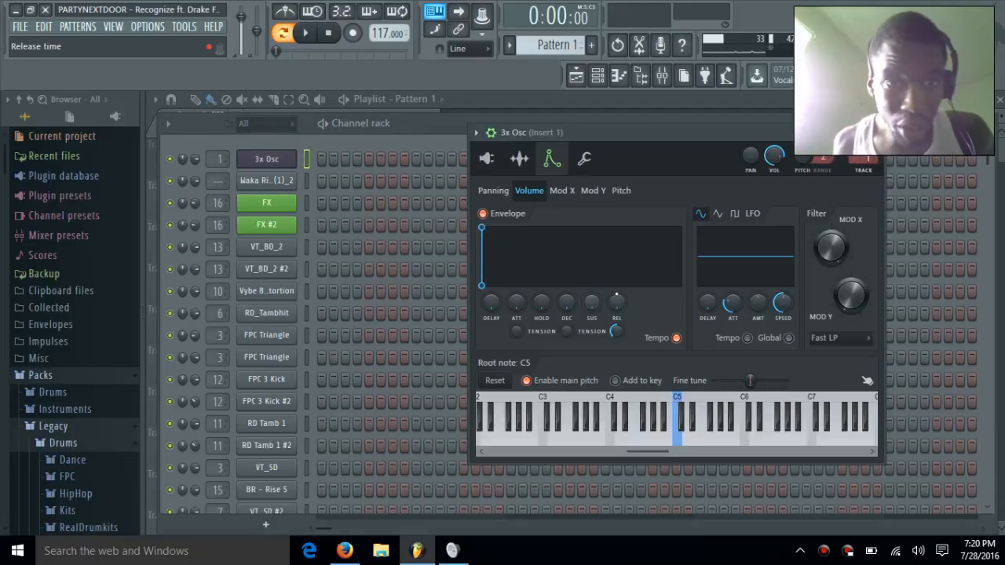
left_click_drag(566, 303, 566, 271)
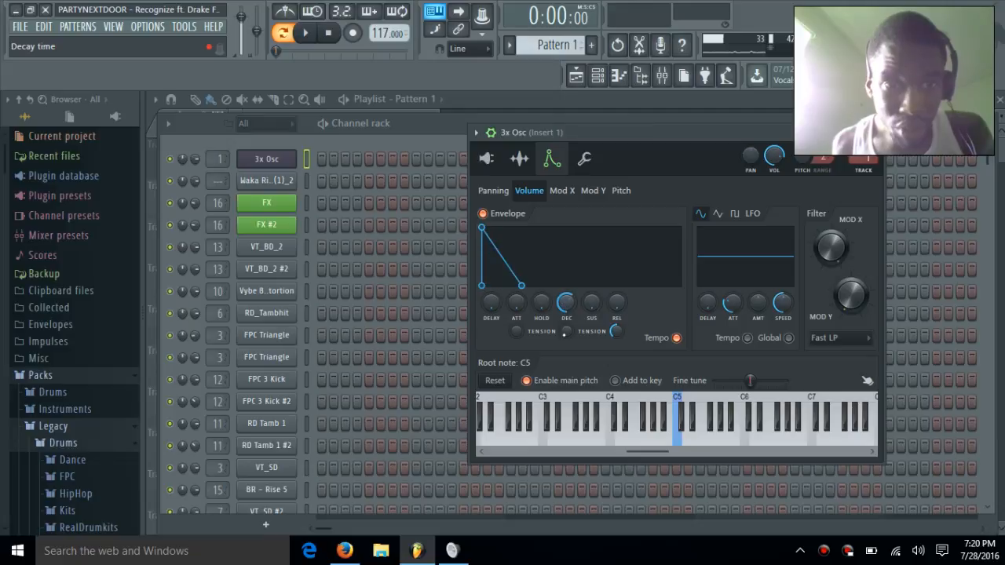
left_click_drag(566, 331, 566, 315)
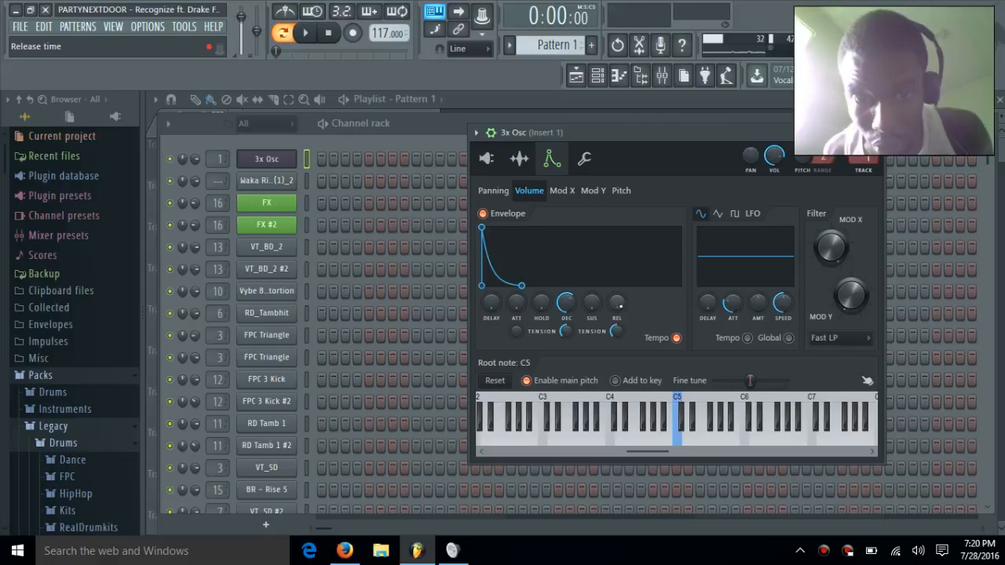
right_click(617, 308)
mouse_move(734, 320)
left_click(768, 320)
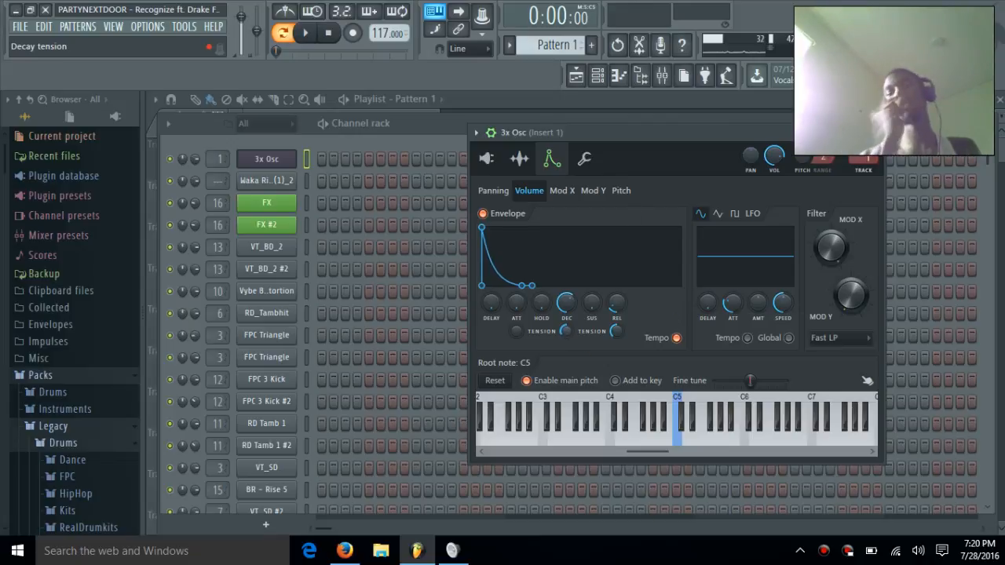
key("v")
key("x")
key("z")
- Route the 3x Osc channel back to the Master track and play several notes to hear it without effects
left_click_drag(863, 158, 864, 167)
key("space")
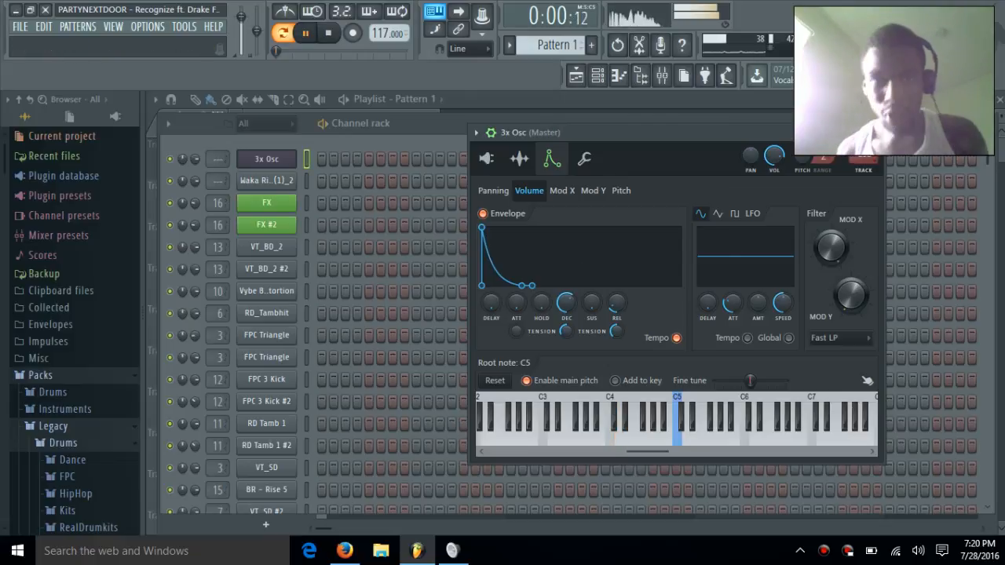
key("space")
key("z")
key("x")
key("c")
key("v")
key("q")
key("w")
key("e")
key("v")
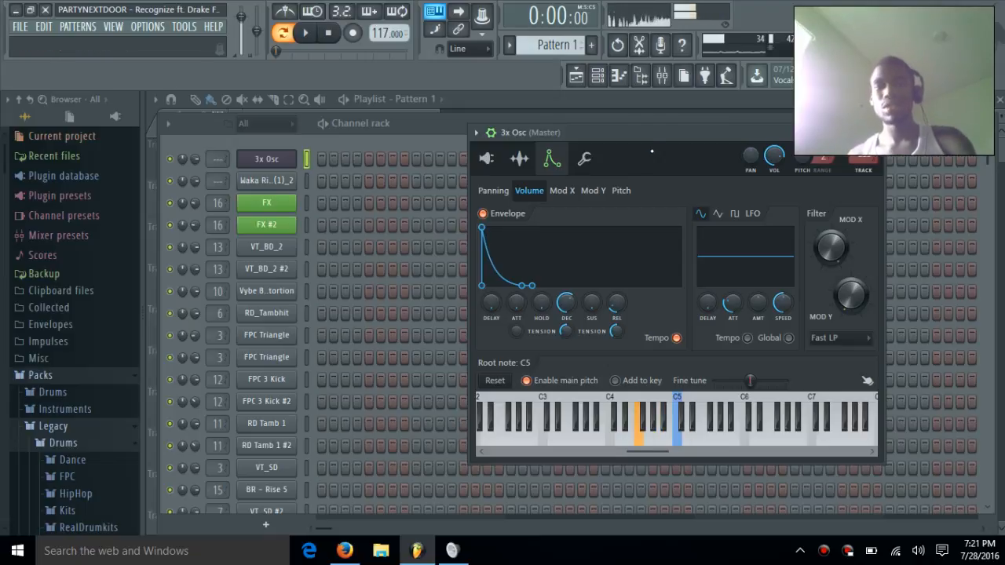
key("c")
key("z")
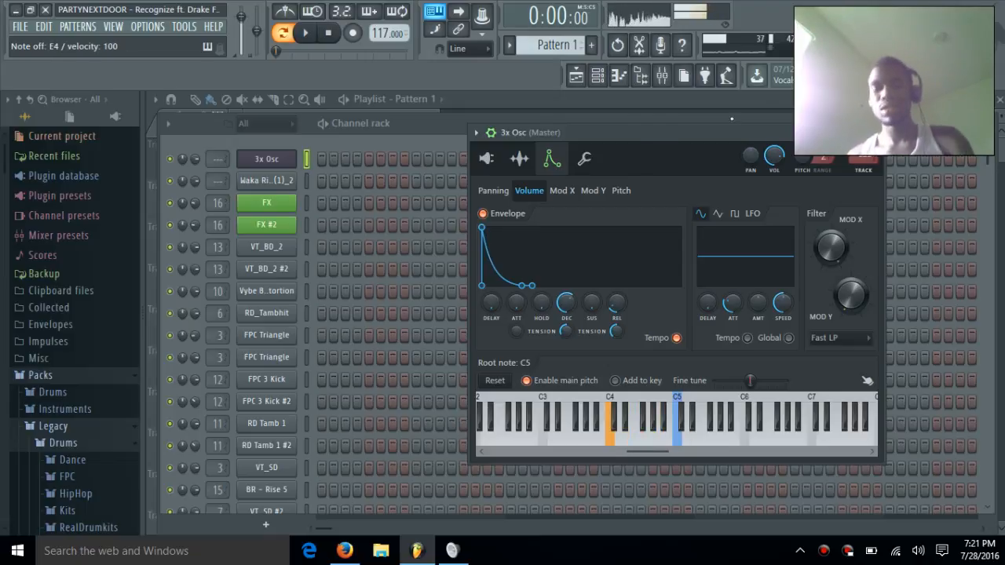
- Close the 3x Osc window and delete the 3x Osc channel from the channel rack
left_click(877, 132)
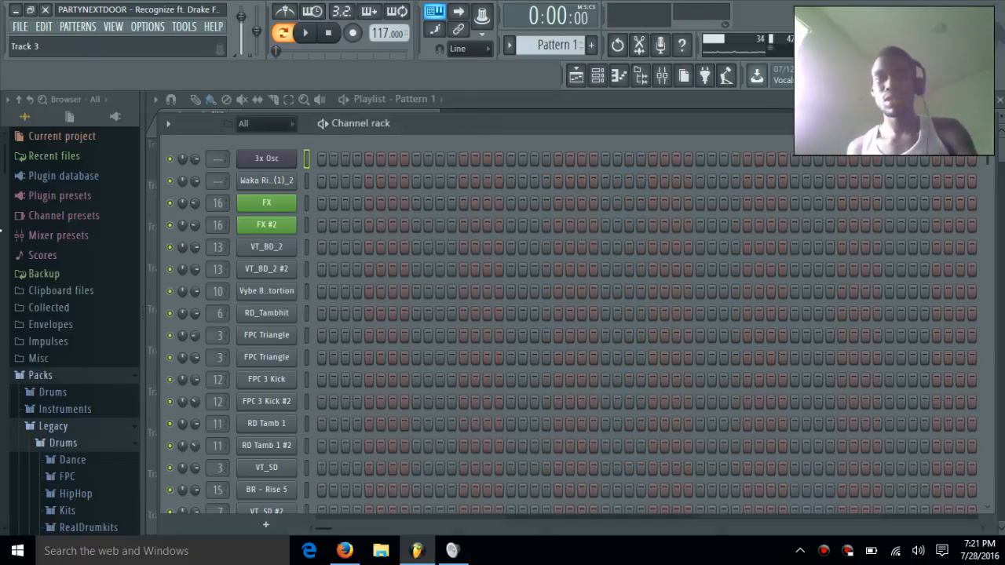
right_click(278, 163)
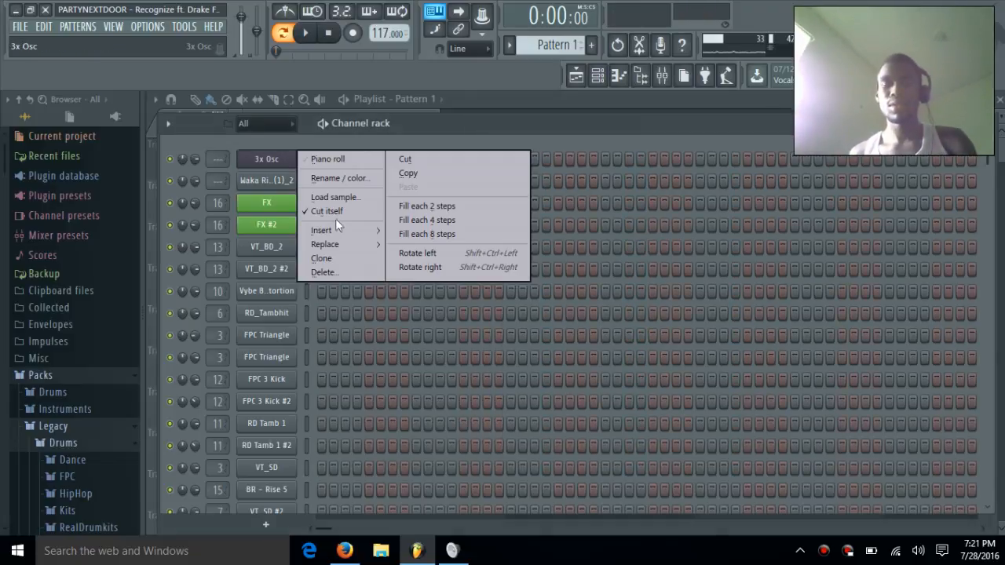
left_click(336, 269)
left_click(571, 314)
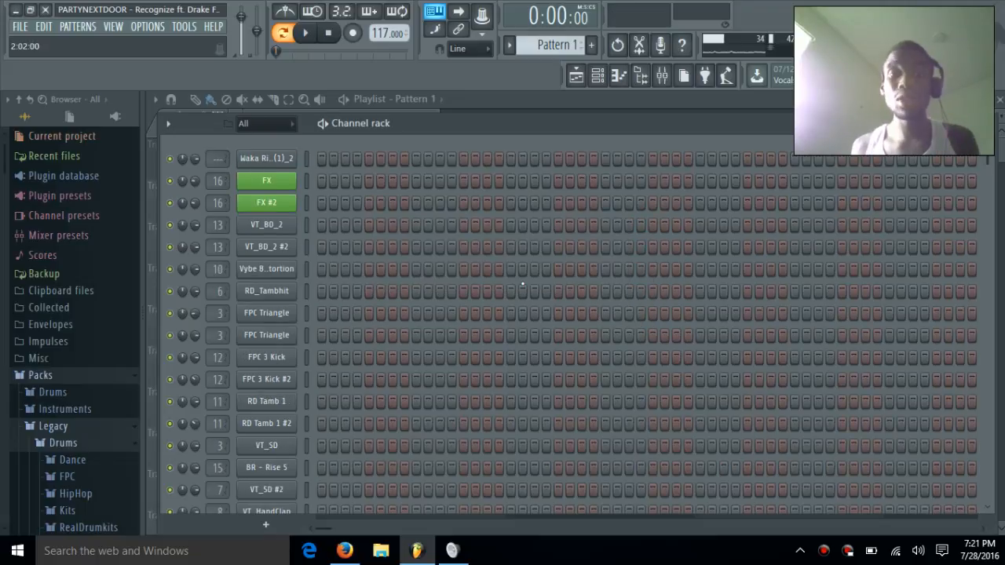
- Examine the effects chain on Insert 1 in the mixer, which processes Phased 80s Sythin, and close the mixer
scroll(538, 162, "down", 10)
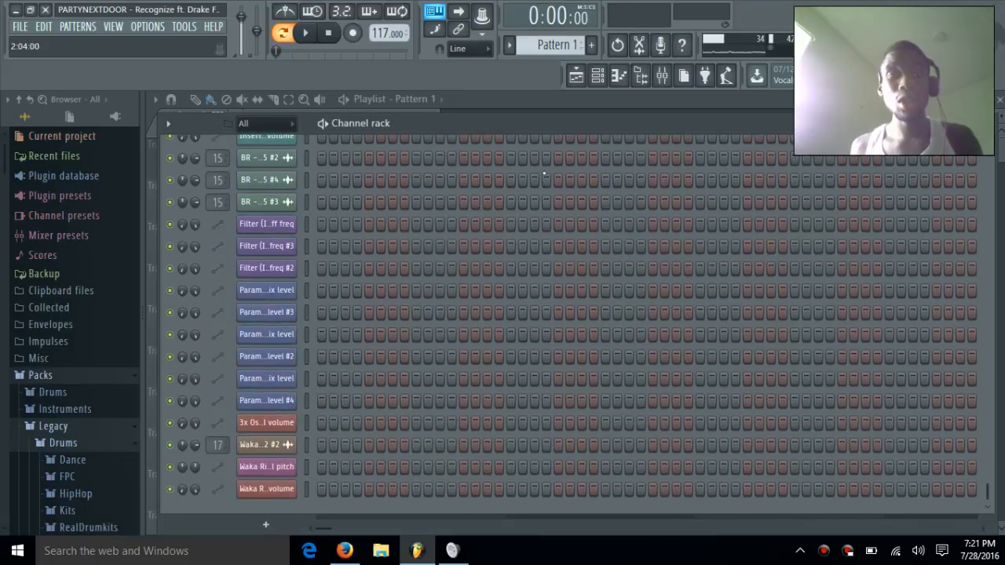
scroll(547, 180, "up", 2)
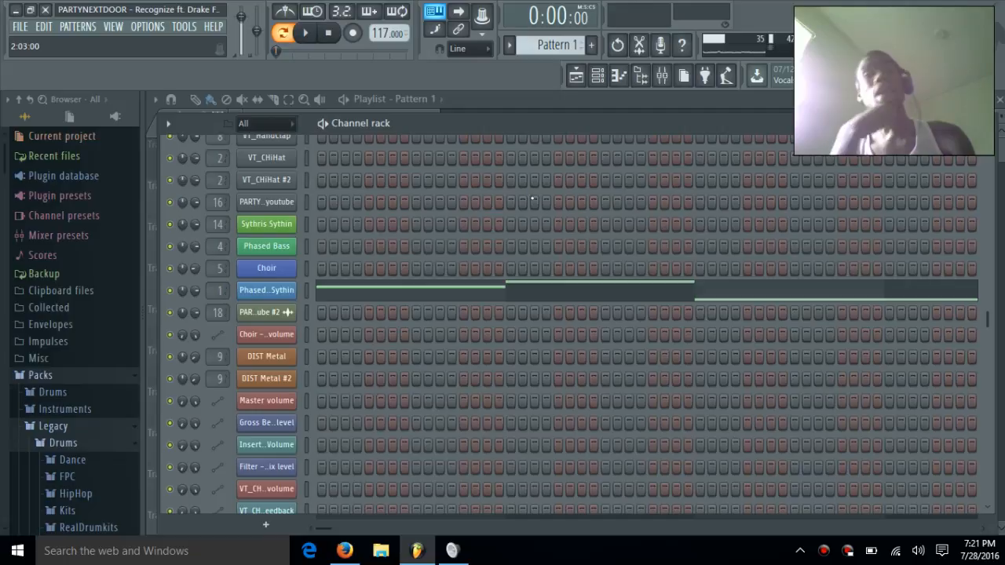
left_click(661, 74)
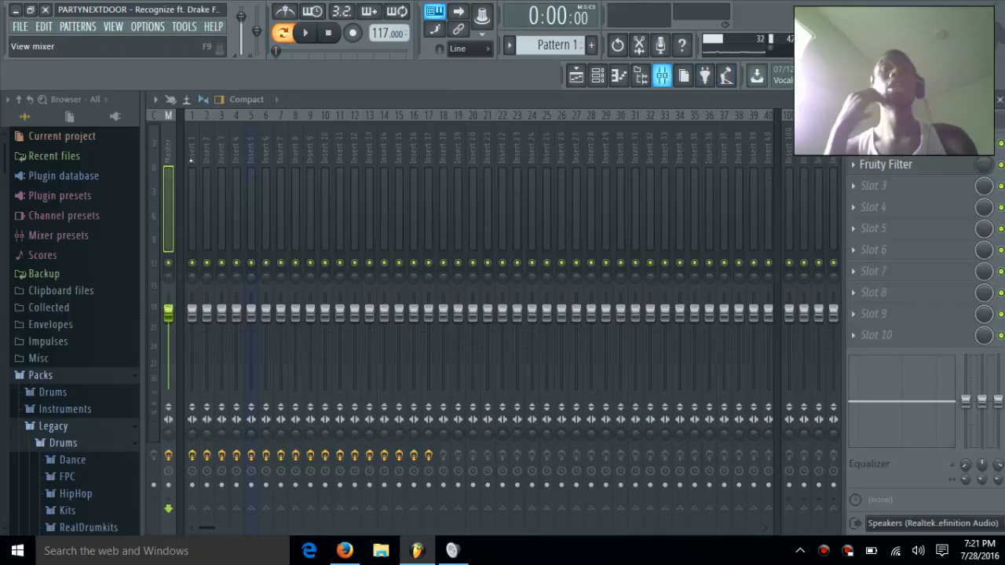
left_click(190, 181)
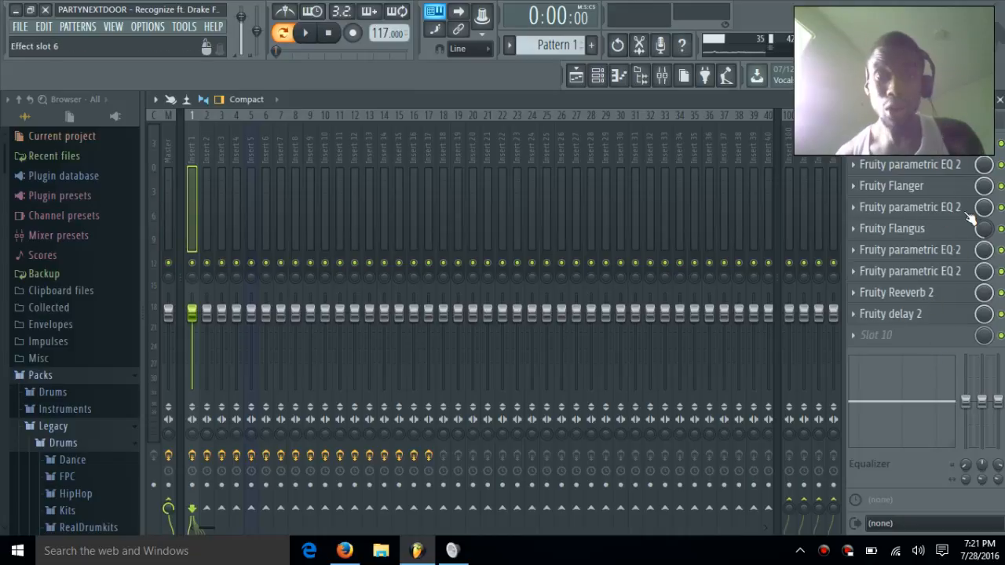
left_click_drag(983, 207, 984, 223)
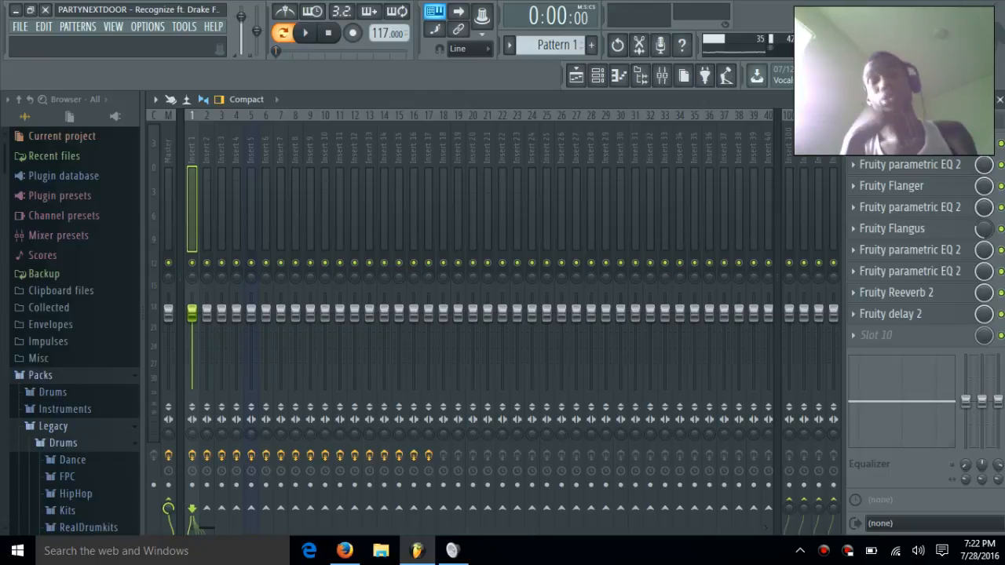
left_click(999, 99)
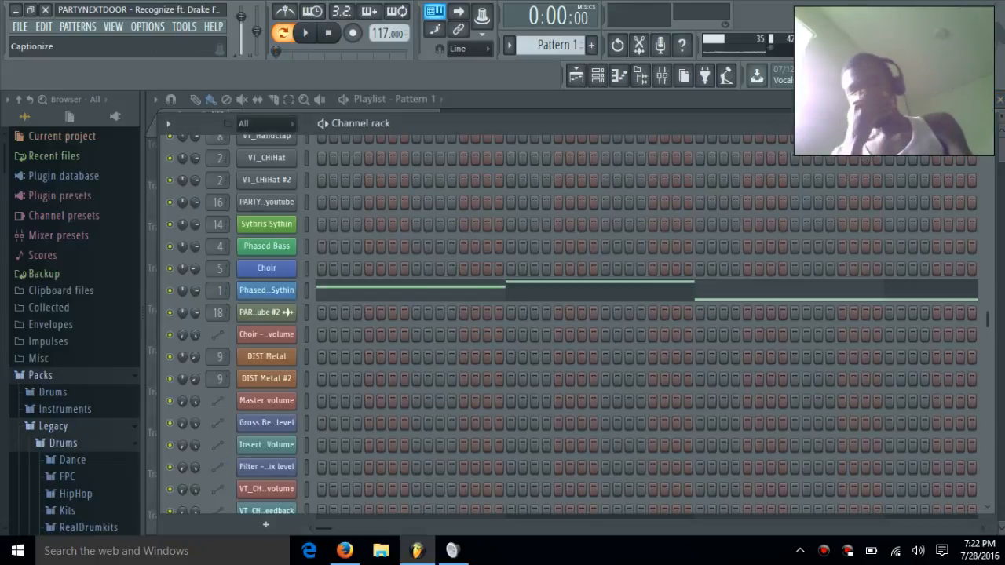
- Show the playlist arrangement without the channel rack, switch to song mode and start playback from bar 1
left_click(598, 78)
left_click(599, 79)
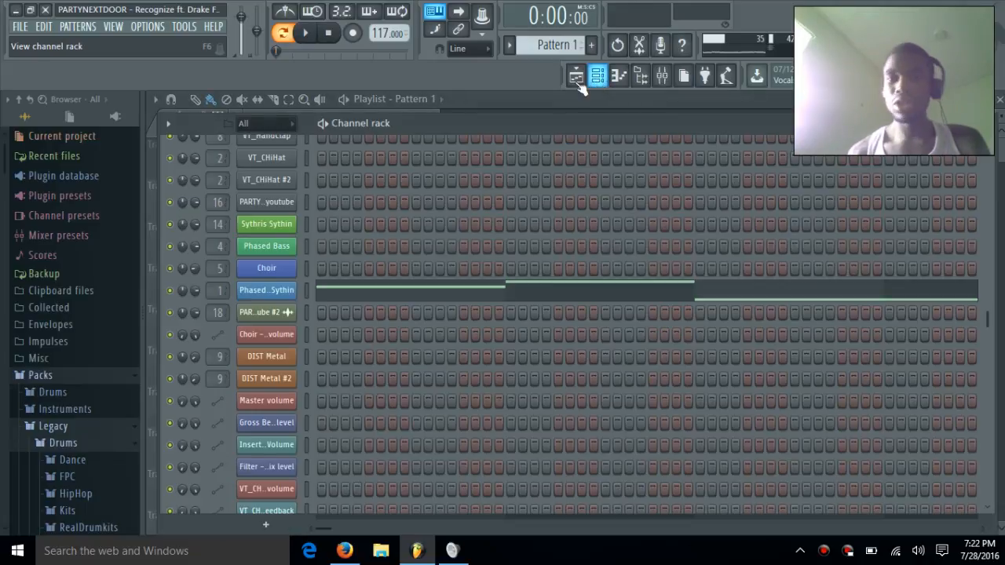
left_click(578, 76)
left_click(599, 77)
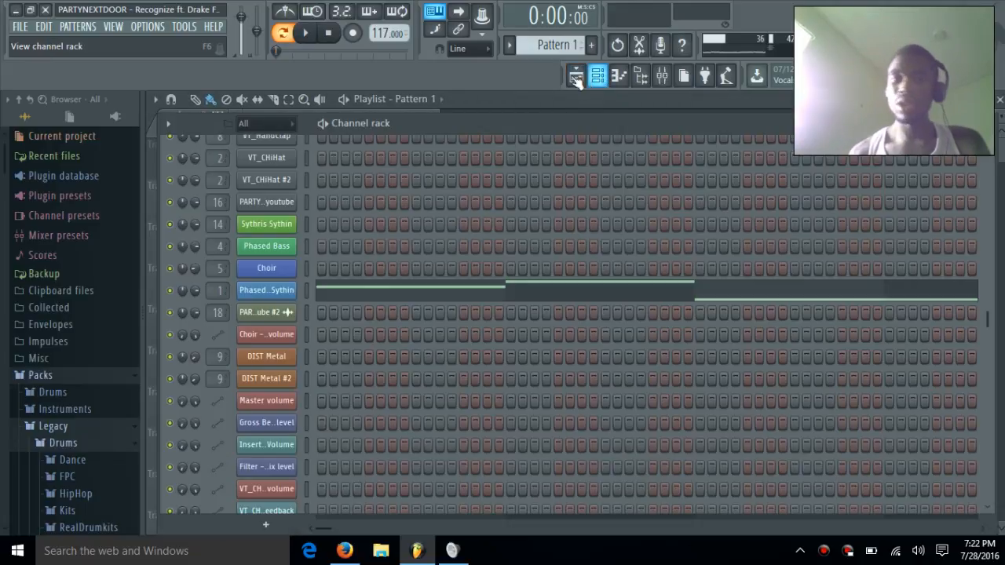
left_click(576, 76)
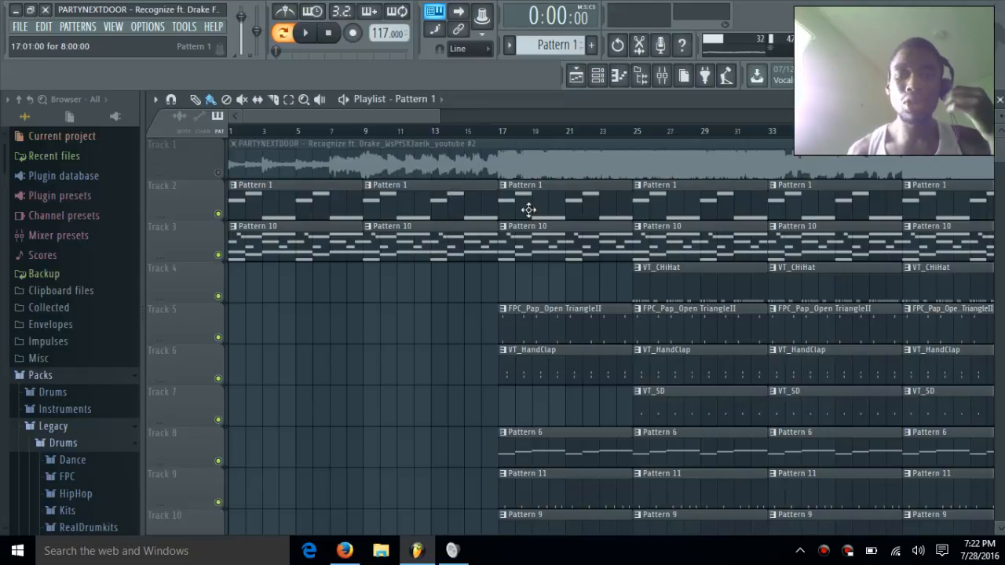
left_click_drag(439, 116, 664, 138)
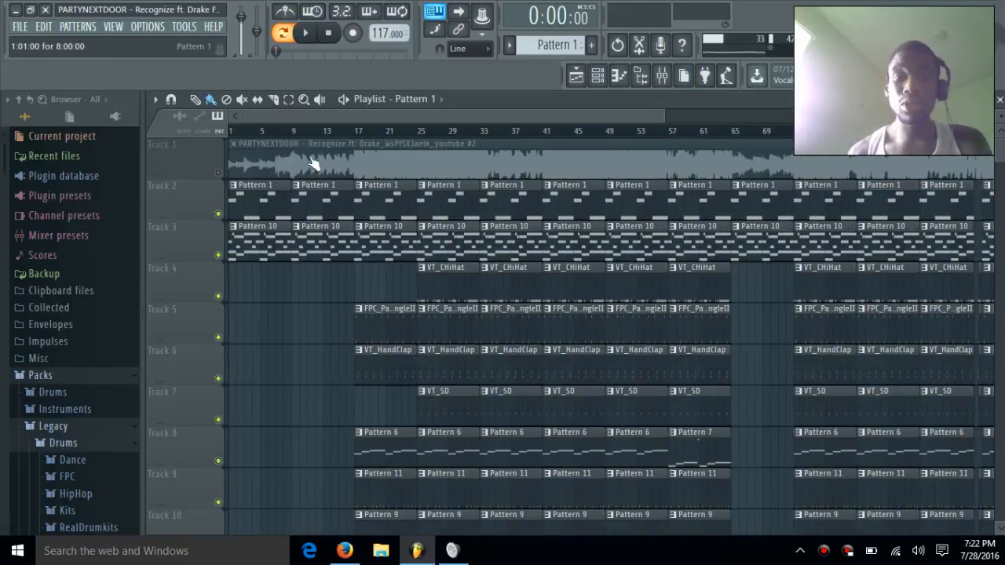
left_click(282, 32)
left_click(306, 34)
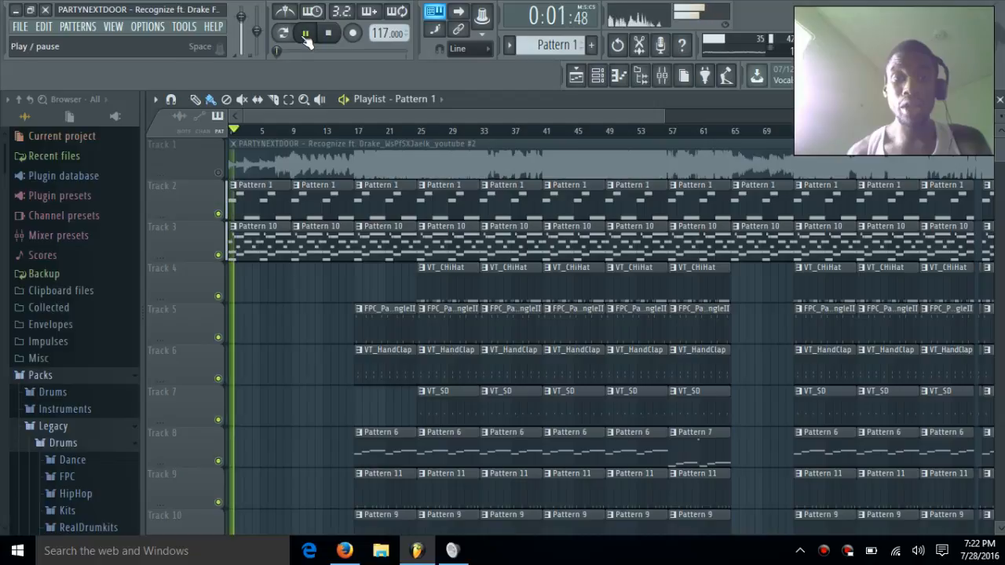
- Stop playback and examine the Phased 80s Sythin channel's envelope and 3x Osc oscillator settings from the channel rack
left_click(307, 36)
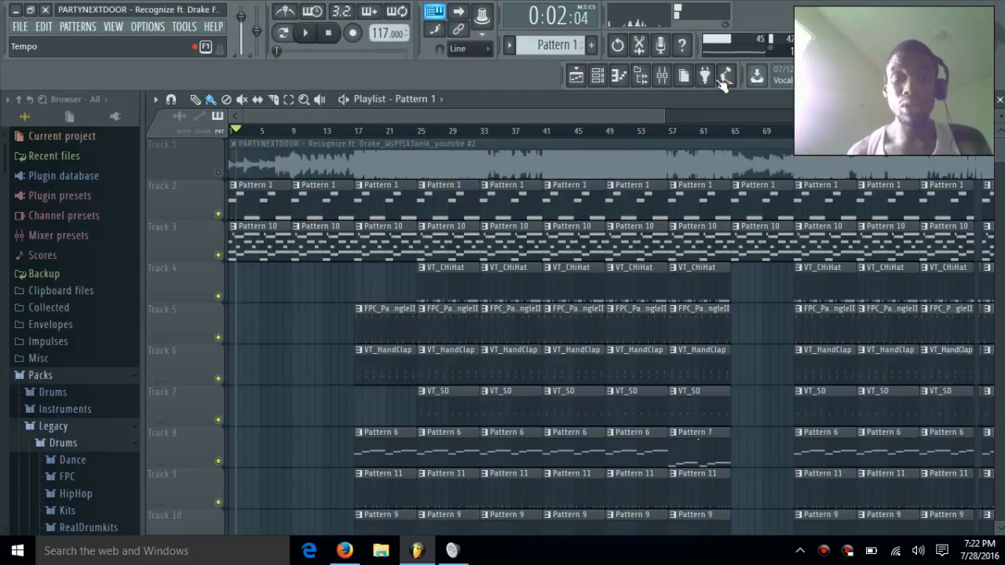
left_click(598, 75)
scroll(500, 153, "up", 6)
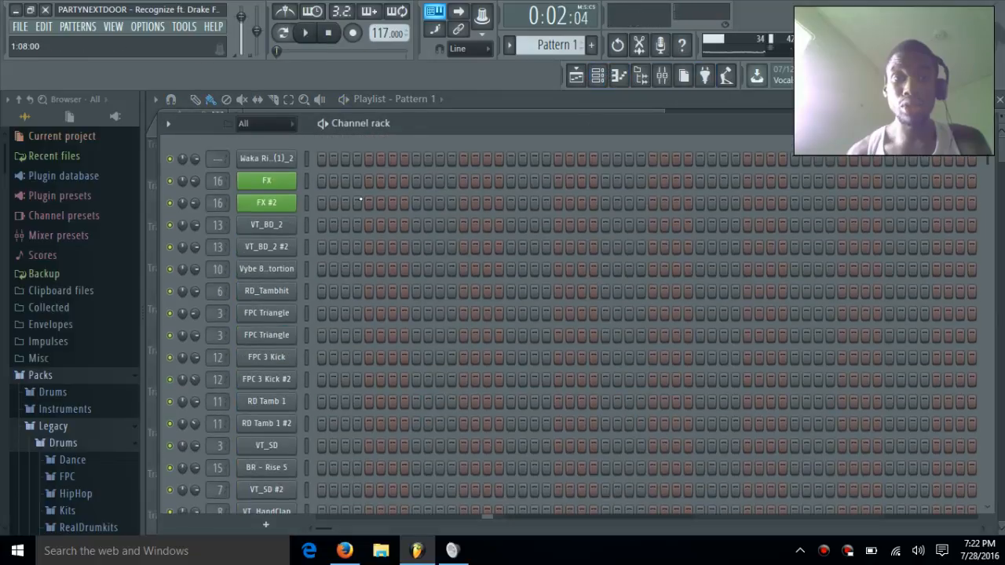
scroll(359, 198, "down", 8)
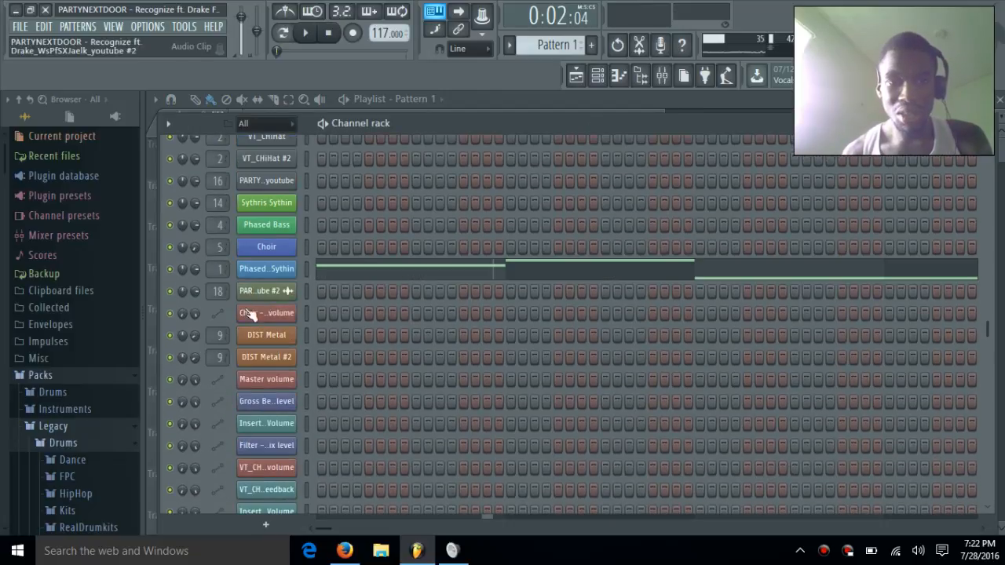
left_click(269, 270)
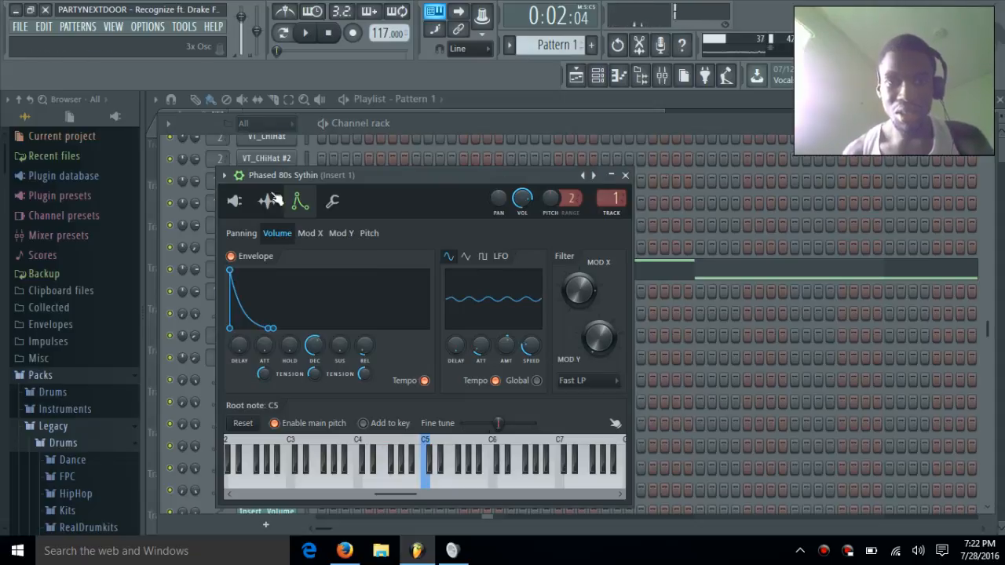
left_click(233, 203)
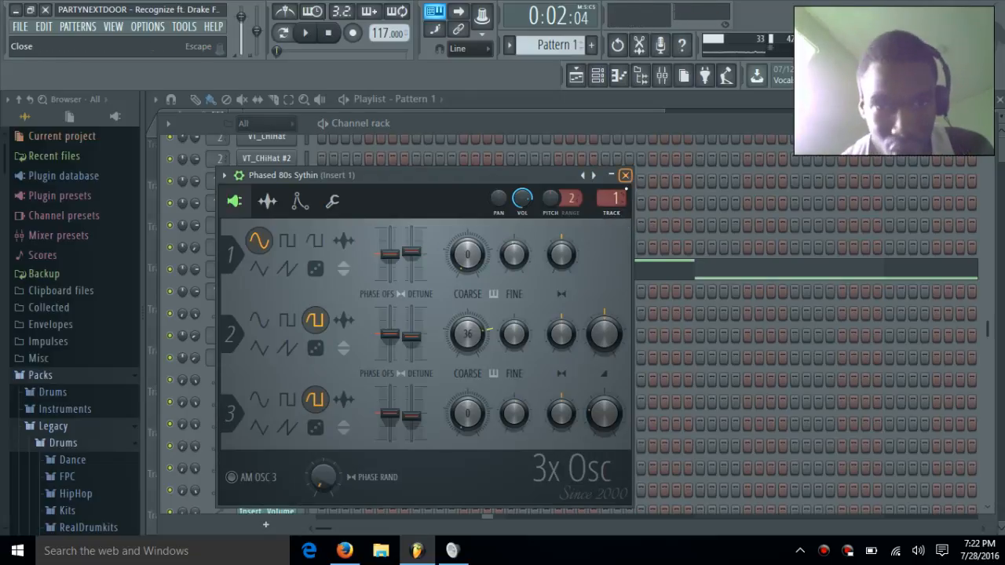
left_click(624, 176)
- Reload the recent project PARTYNEXTDOOR - Recognize ft. Drake FLP.flp without saving changes and close the EQ and audio clip windows
scroll(503, 286, "down", 8)
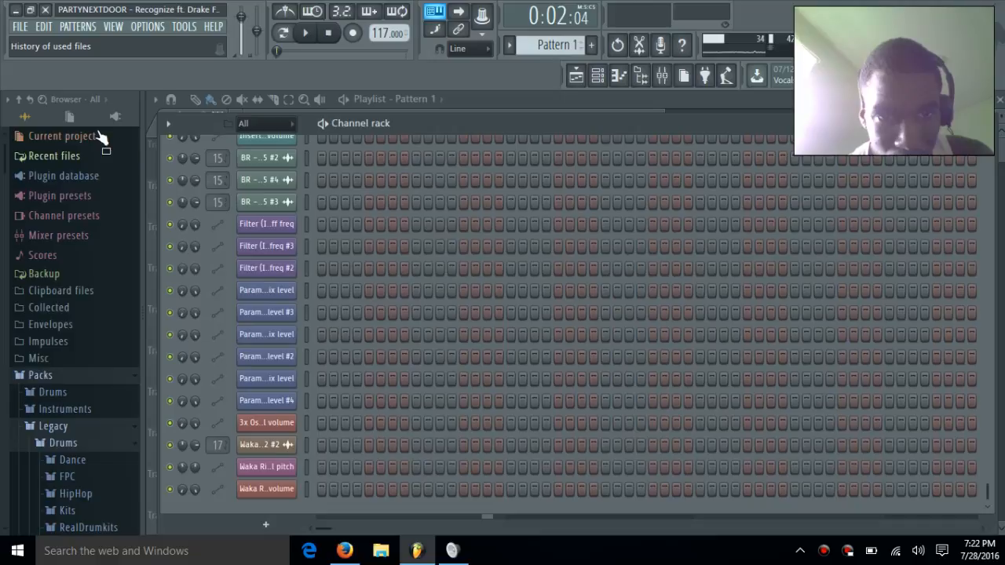
left_click(20, 26)
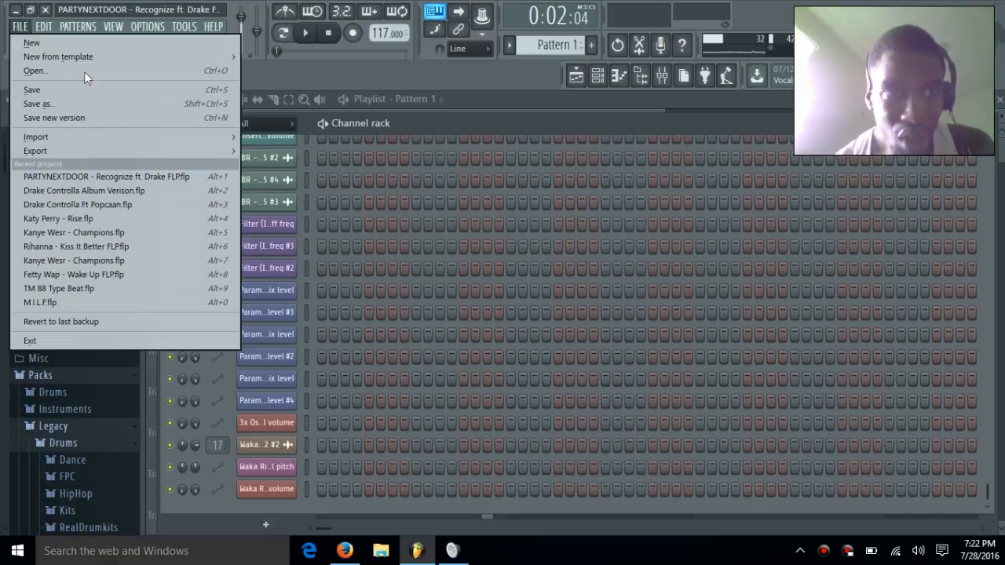
left_click(101, 176)
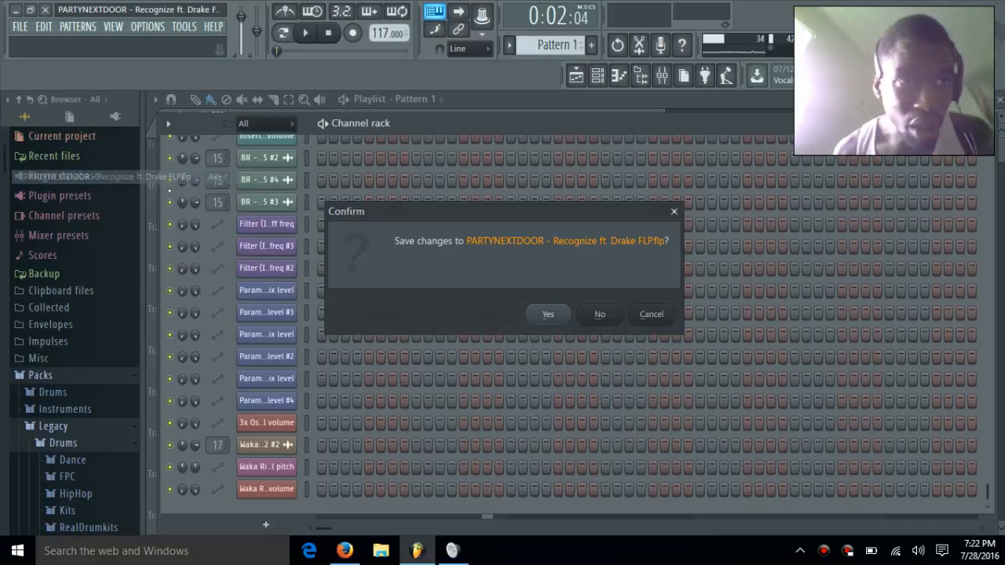
left_click(601, 317)
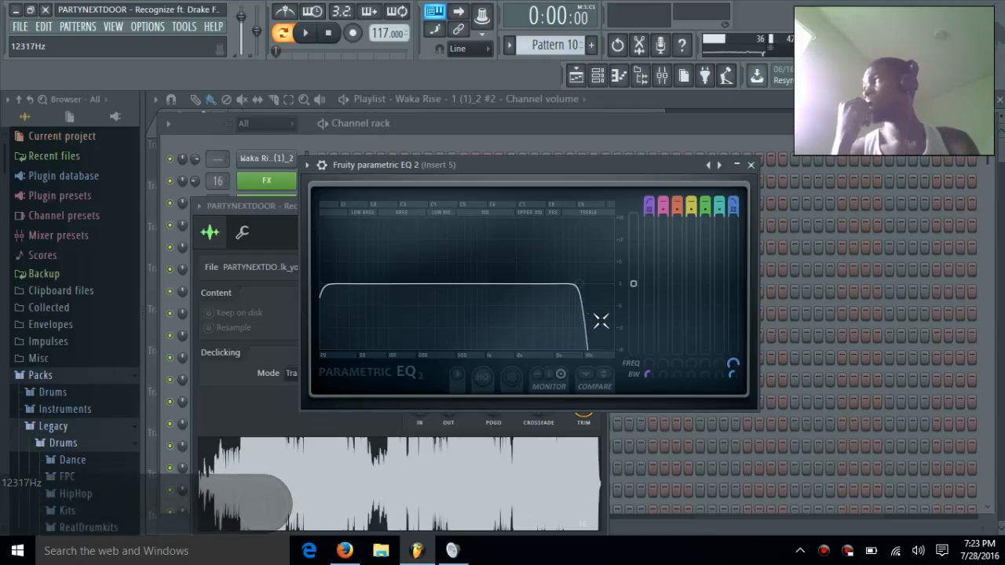
left_click(750, 165)
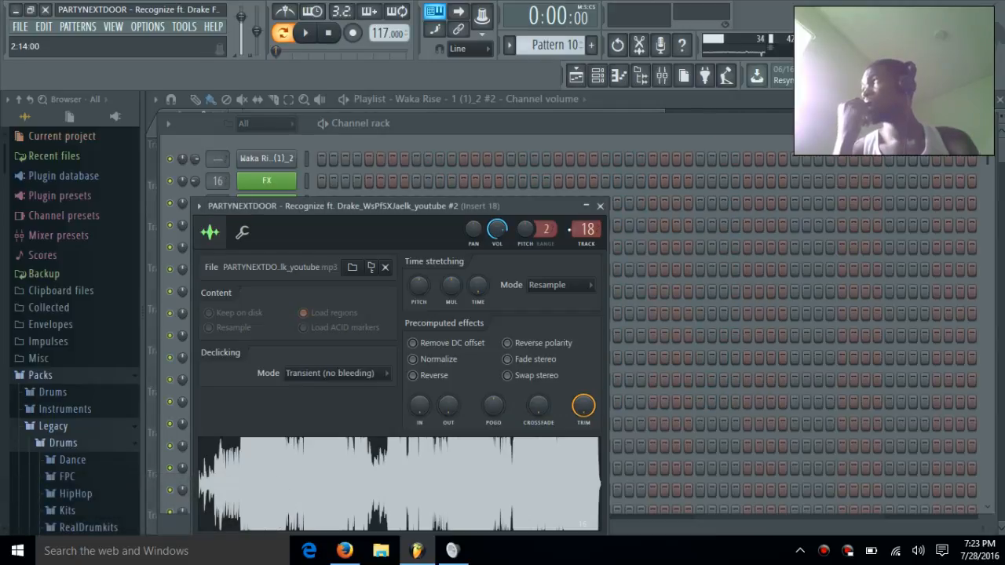
left_click(599, 206)
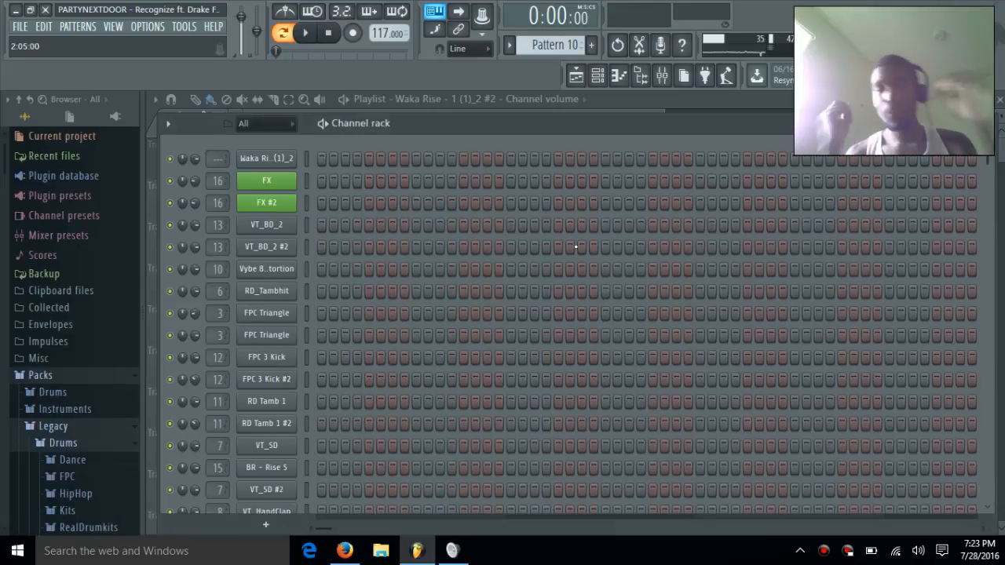
- Show the oscillator settings of Phased 80s Sythin in the reloaded project, play a few notes and close the window
scroll(522, 316, "down", 4)
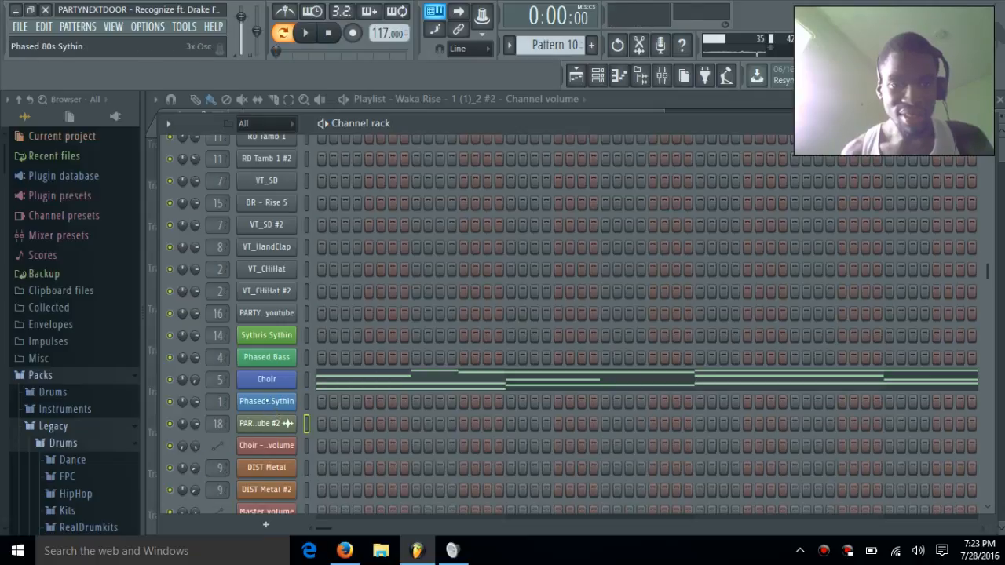
left_click(267, 401)
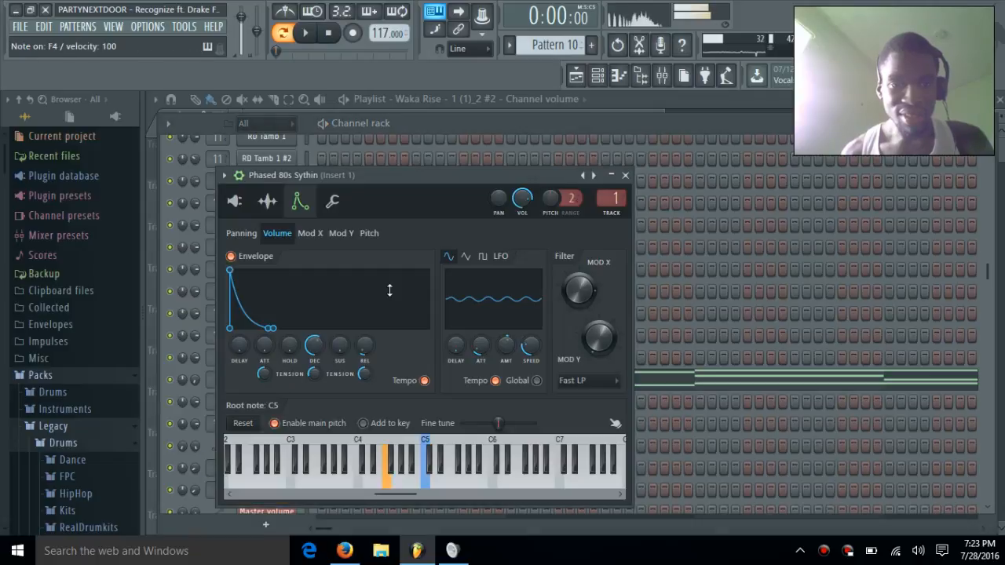
left_click(235, 202)
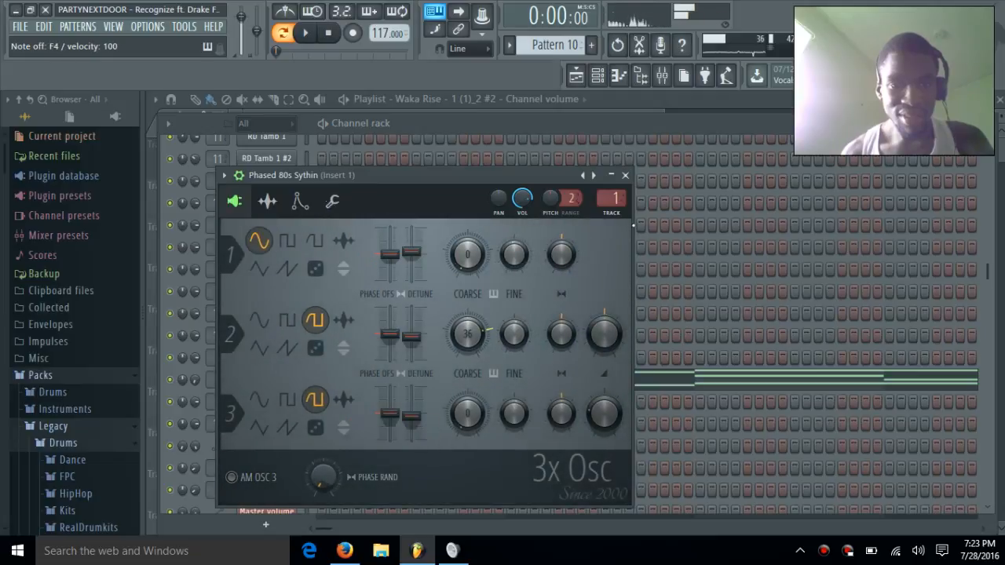
key("m")
key("b")
key("e")
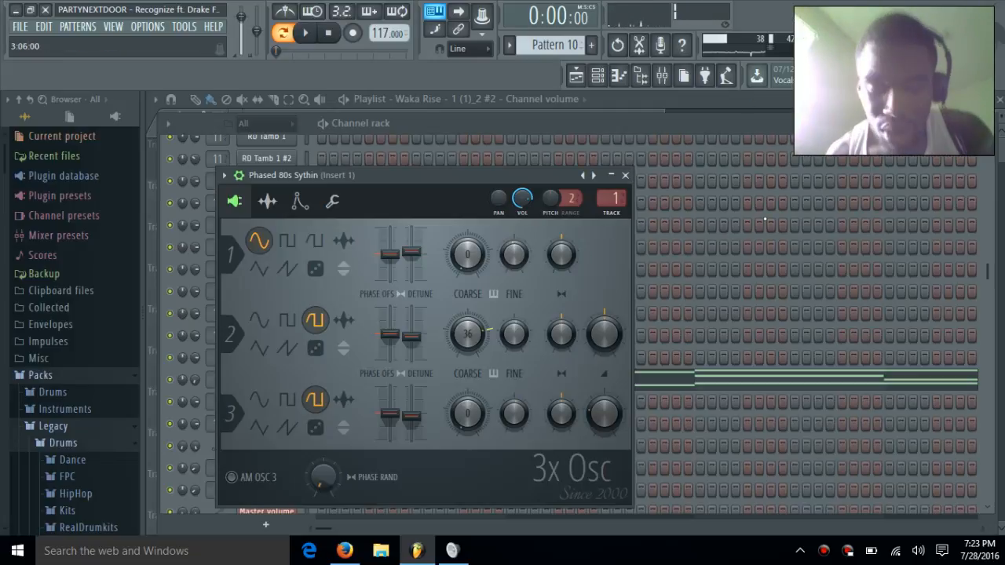
left_click(625, 175)
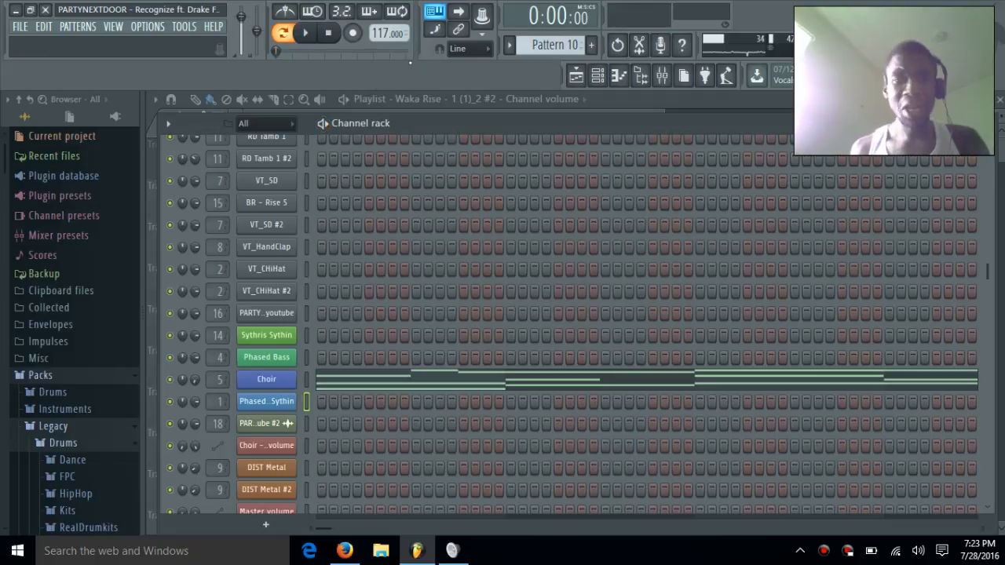
- Locate Pattern 10 in the playlist and examine the 3x Osc oscillator settings of its Choir channel
left_click(602, 76)
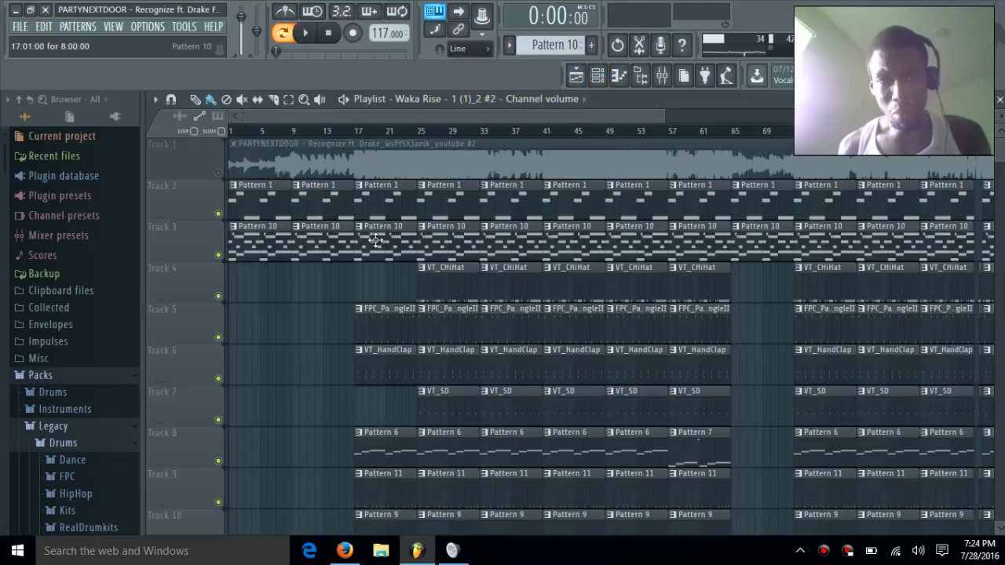
left_click(596, 78)
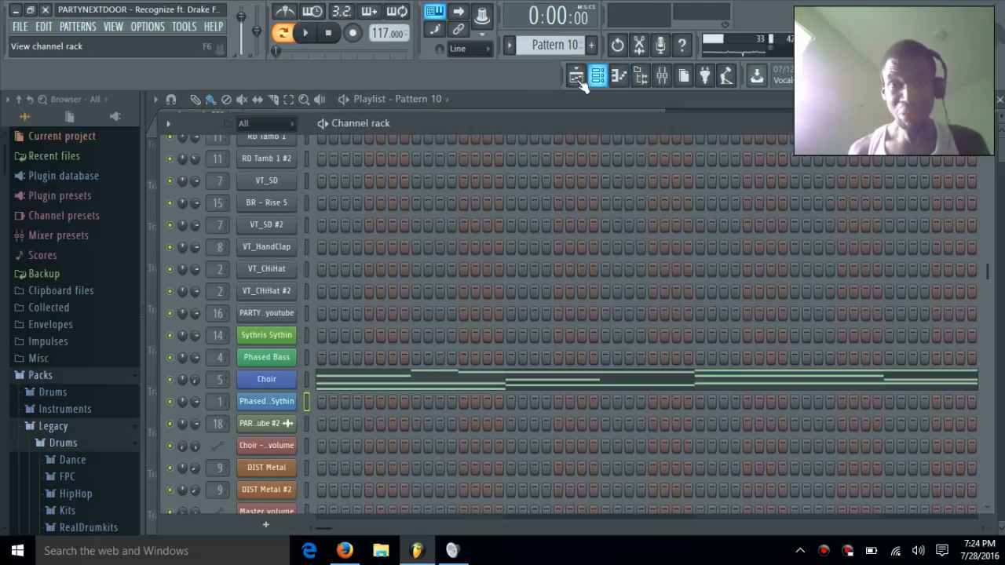
left_click(272, 378)
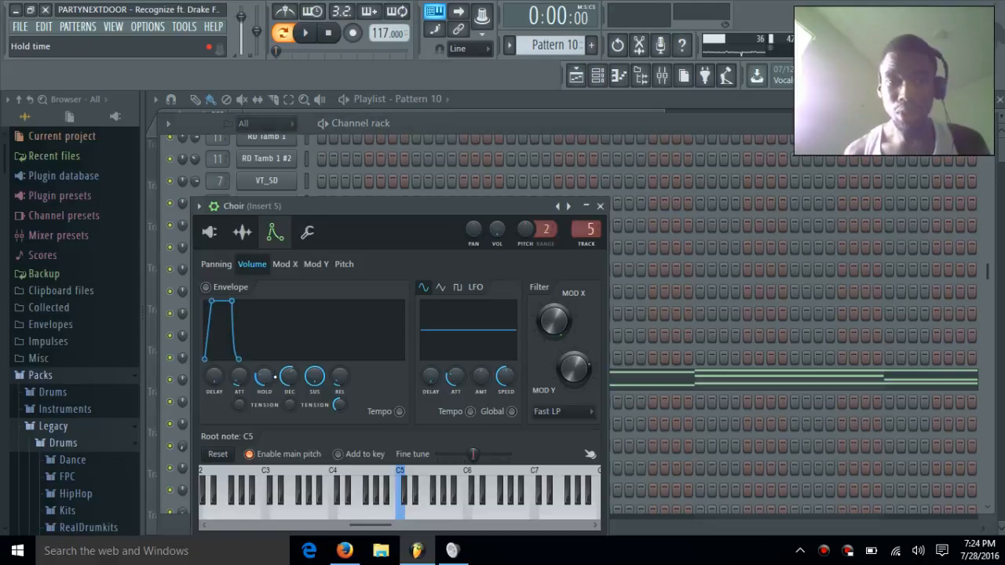
left_click(209, 232)
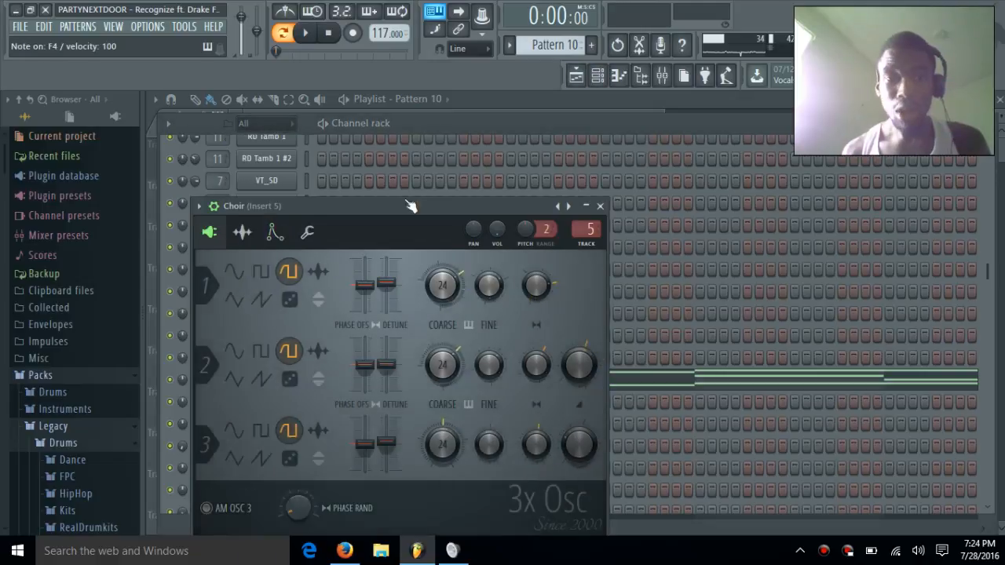
- Look through the lower playlist tracks with the song position at about bar 15 and return to pattern mode
left_click(601, 79)
left_click(579, 78)
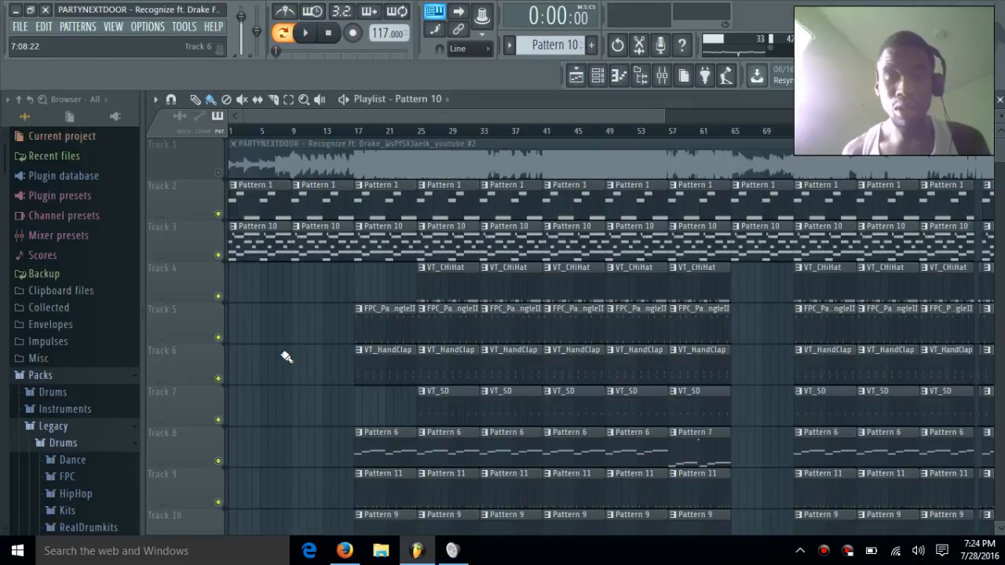
scroll(286, 357, "down", 12)
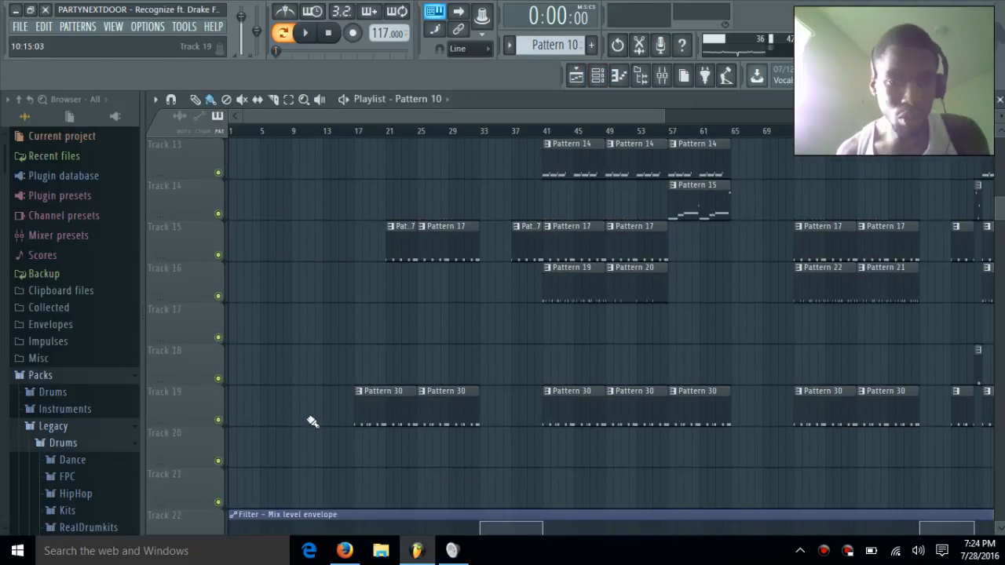
scroll(311, 422, "down", 5)
scroll(350, 162, "up", 7)
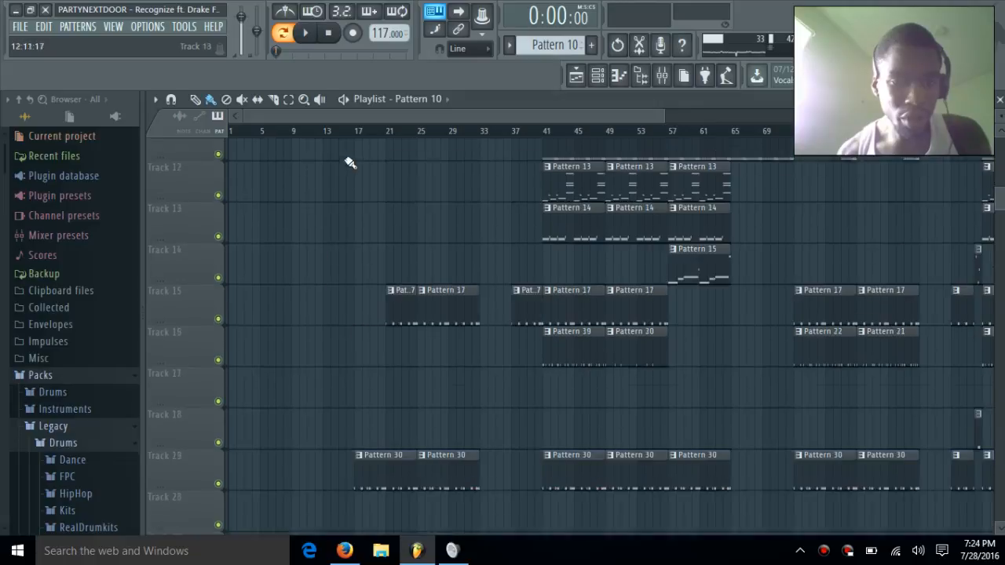
scroll(350, 162, "up", 1)
left_click(341, 131)
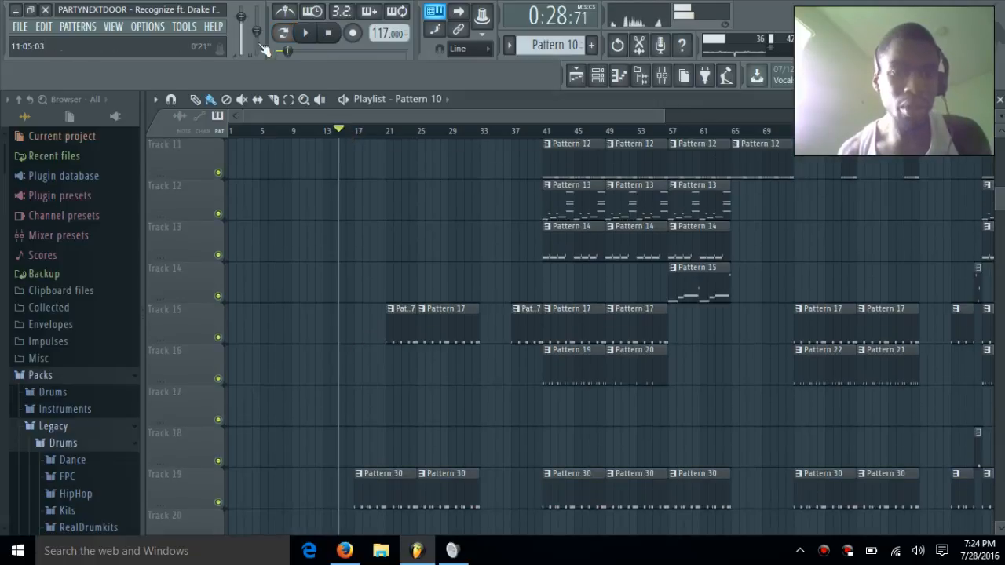
left_click(283, 32)
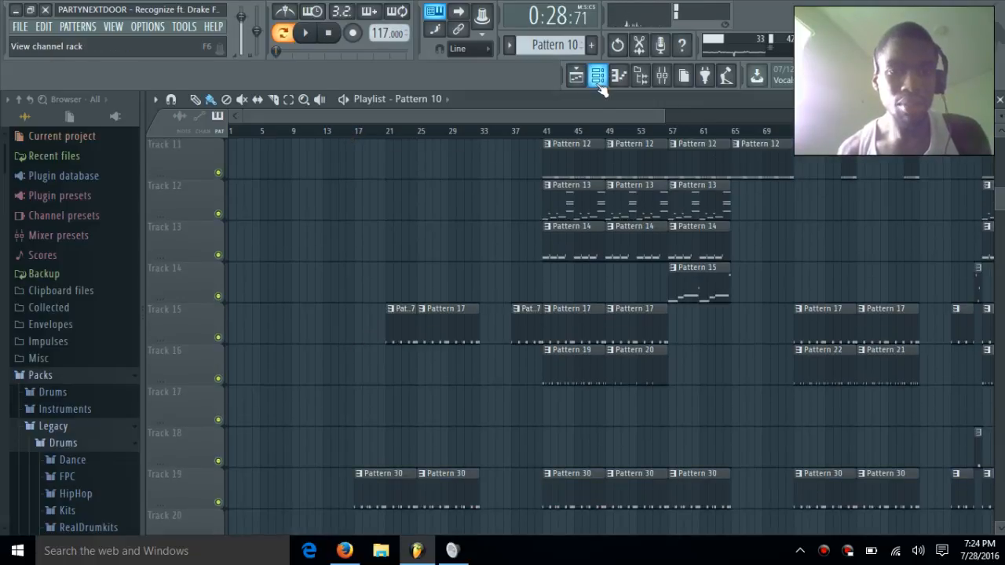
- Play notes on the Choir channel, review its oscillator settings and close its window
left_click(598, 84)
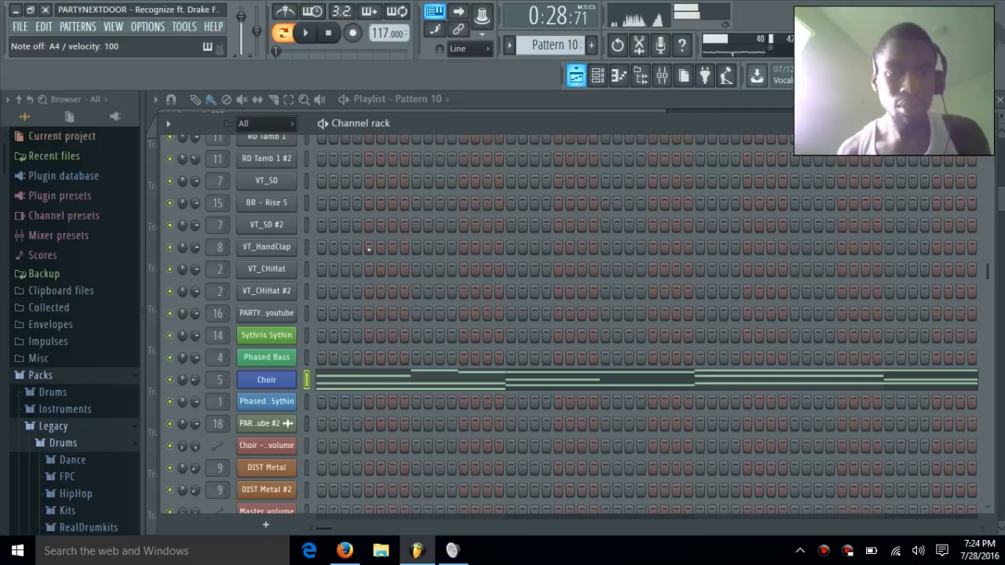
left_click(266, 379)
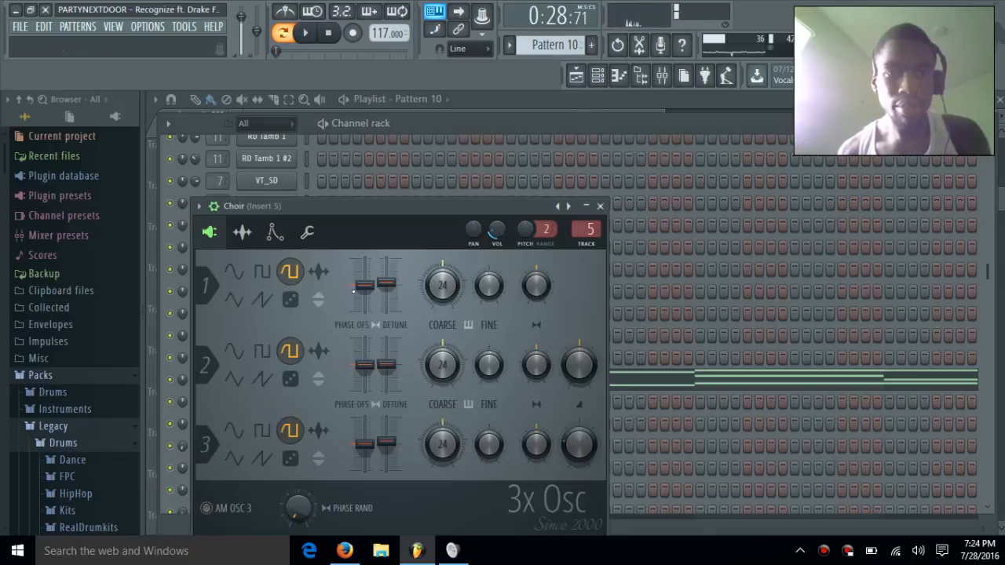
left_click(600, 206)
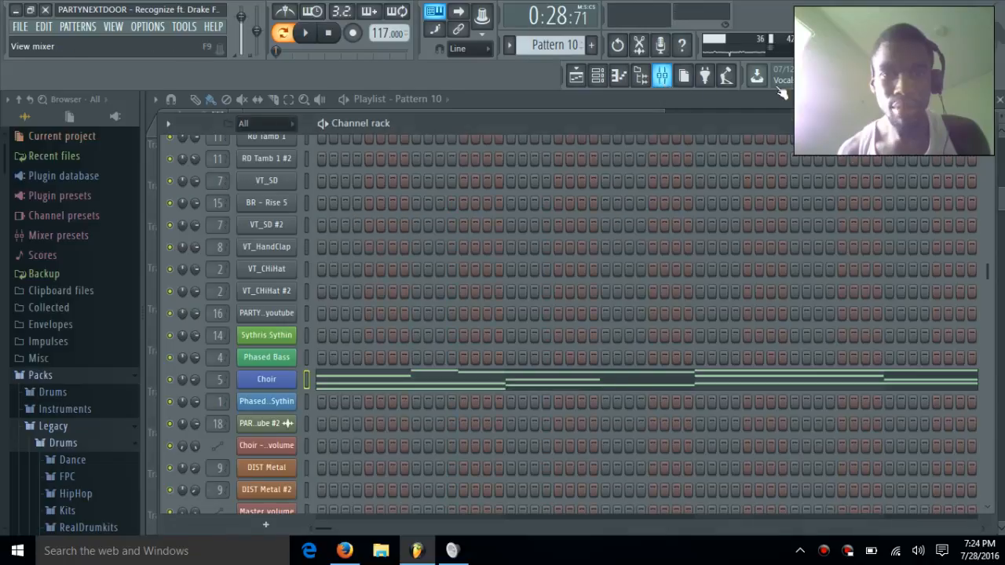
- Compare the Choir sound with the Insert 5 mixer effects bypassed and re-enabled, and close the mixer
left_click(662, 76)
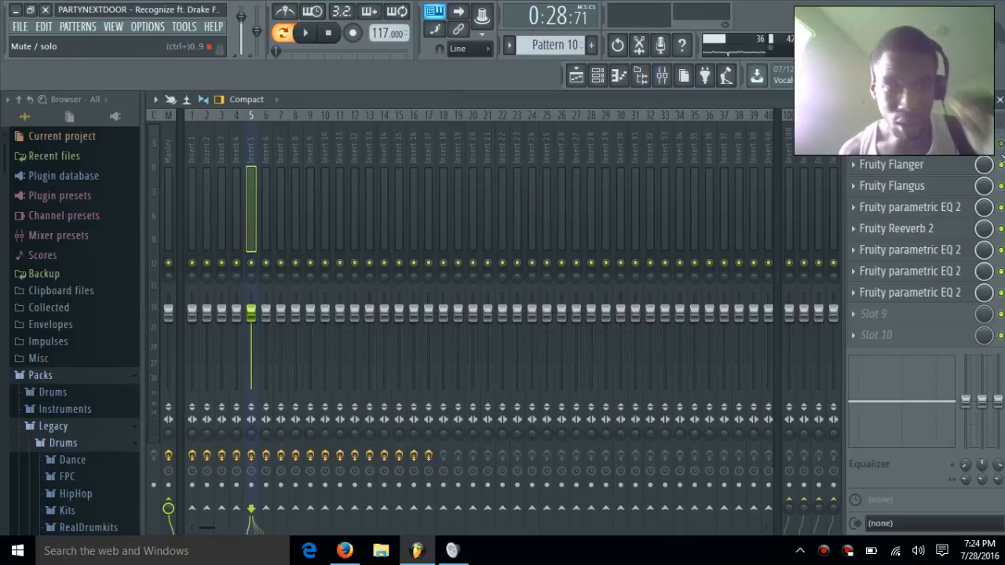
left_click(1001, 186)
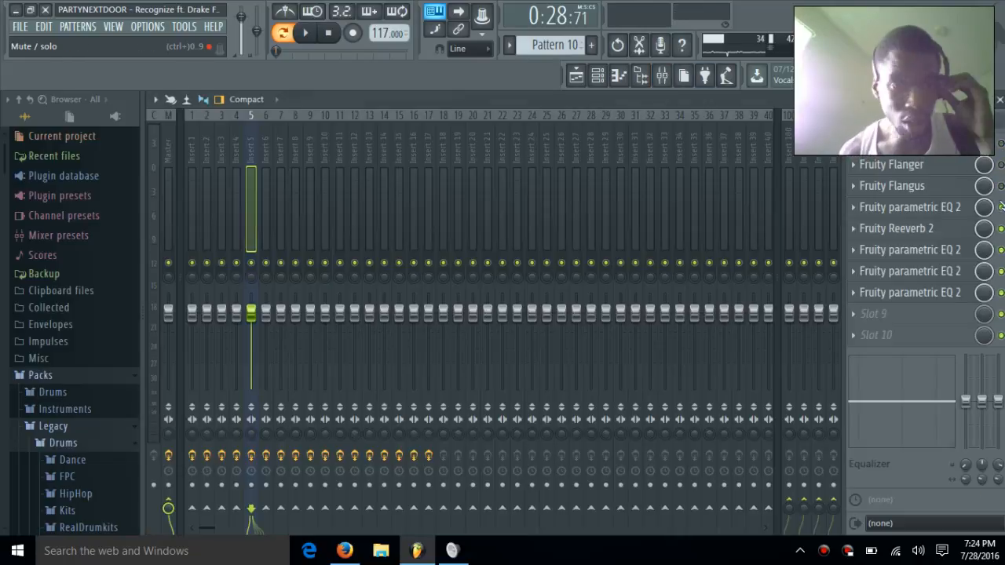
left_click(1001, 249)
left_click(1001, 271)
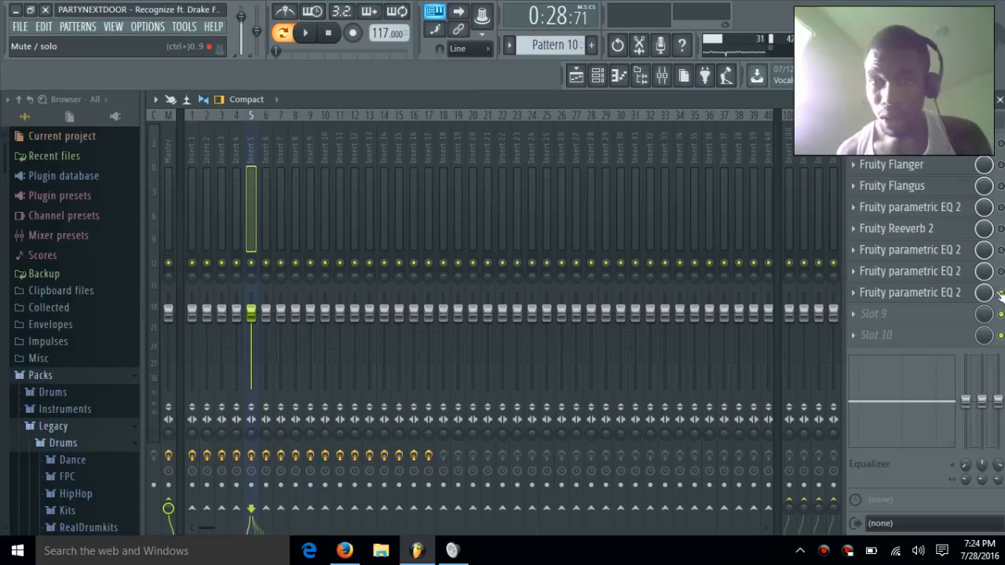
left_click(1001, 292)
left_click(1001, 292)
left_click(1000, 249)
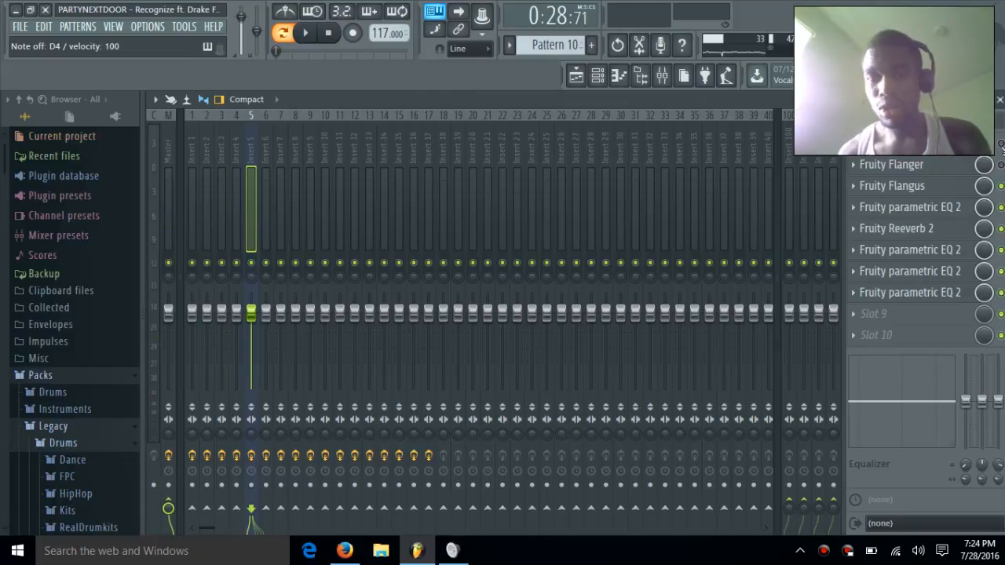
left_click(999, 99)
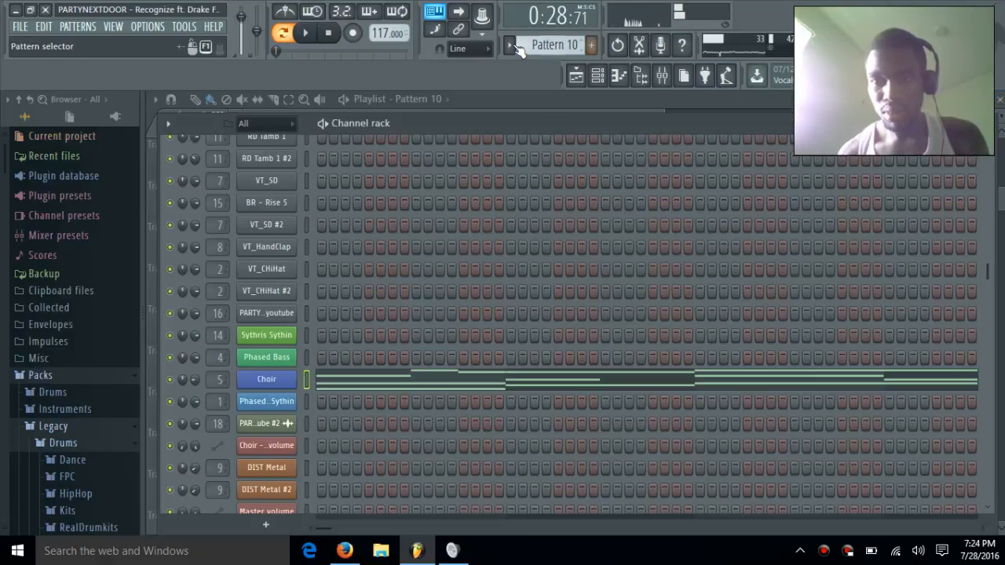
- Hide the channel rack and show the playlist arrangement with Pattern 10 still selected
left_click(514, 47)
left_click(580, 47)
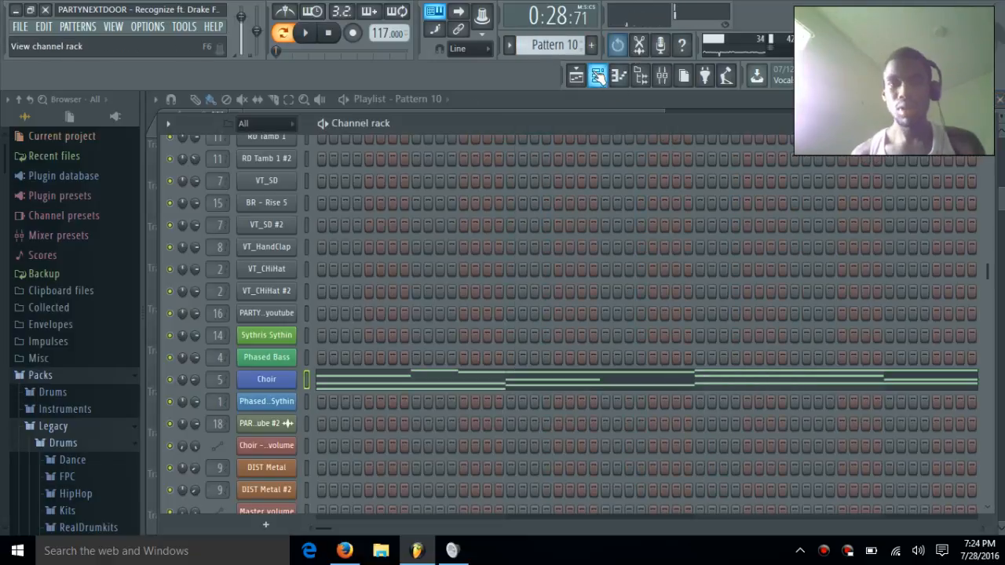
left_click(598, 79)
left_click(577, 75)
left_click(577, 75)
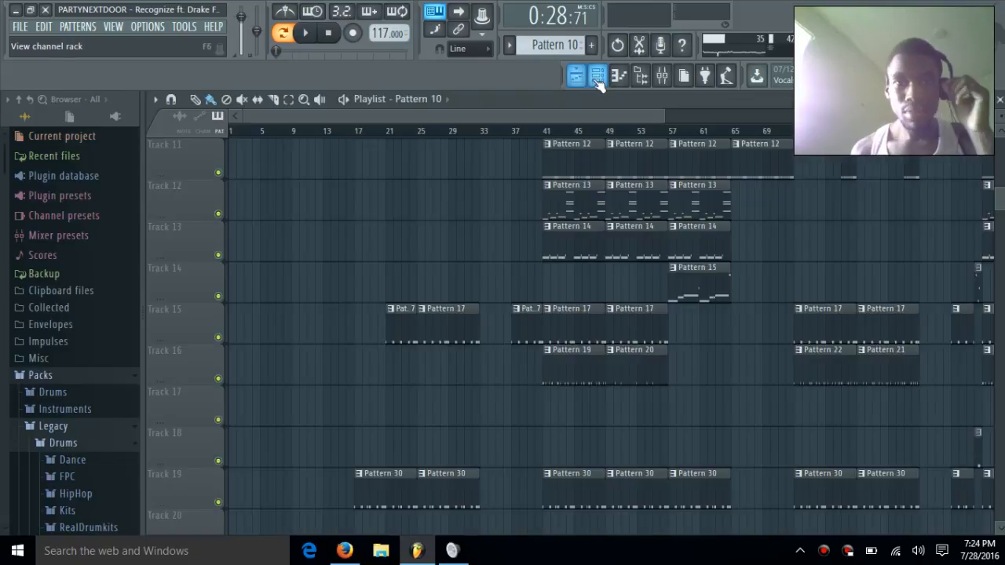
- Open the FPC triangle pattern's notes from the playlist, view the whole pattern and play it back
scroll(540, 170, "up", 5)
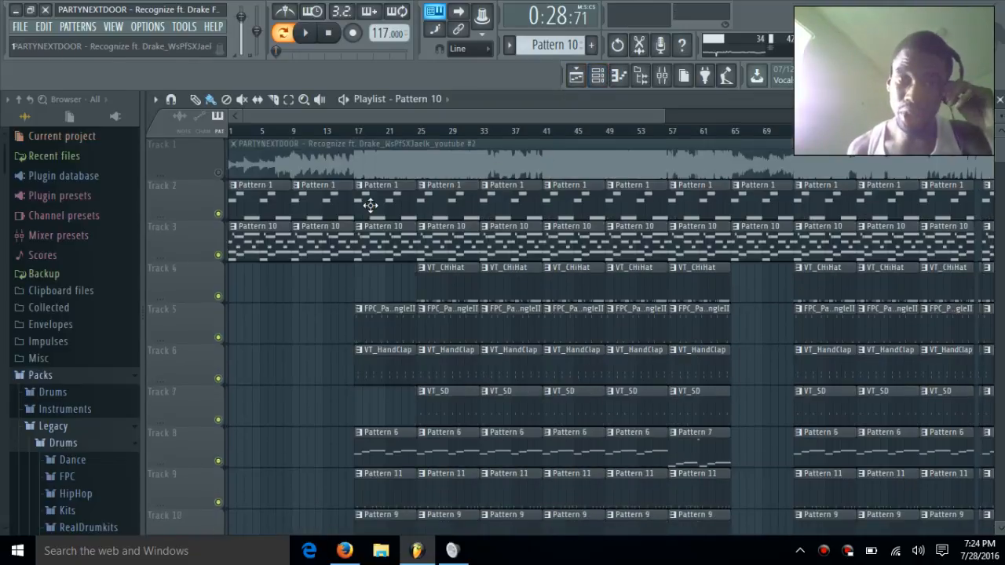
double_click(373, 322)
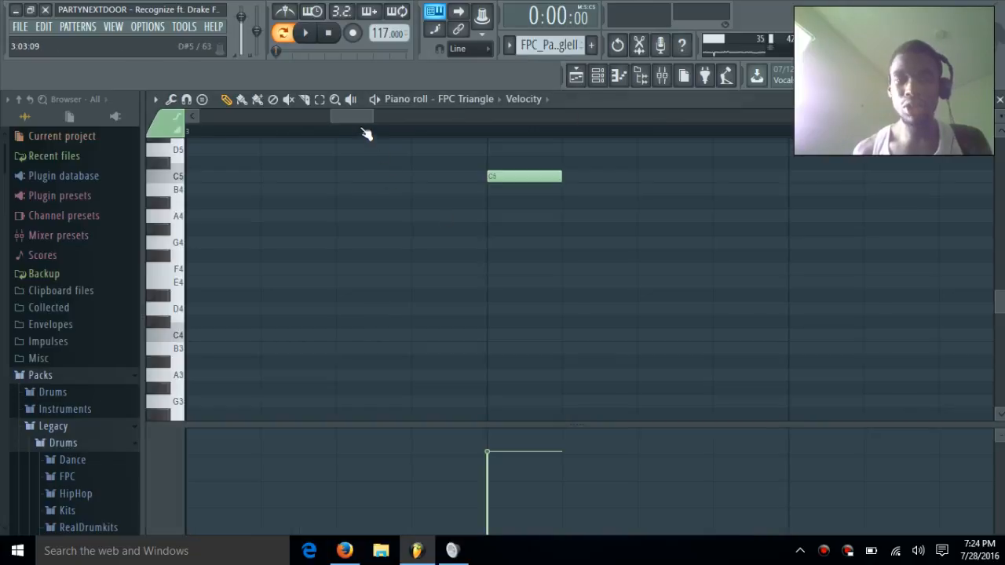
left_click_drag(350, 117, 739, 240)
scroll(628, 200, "up", 3)
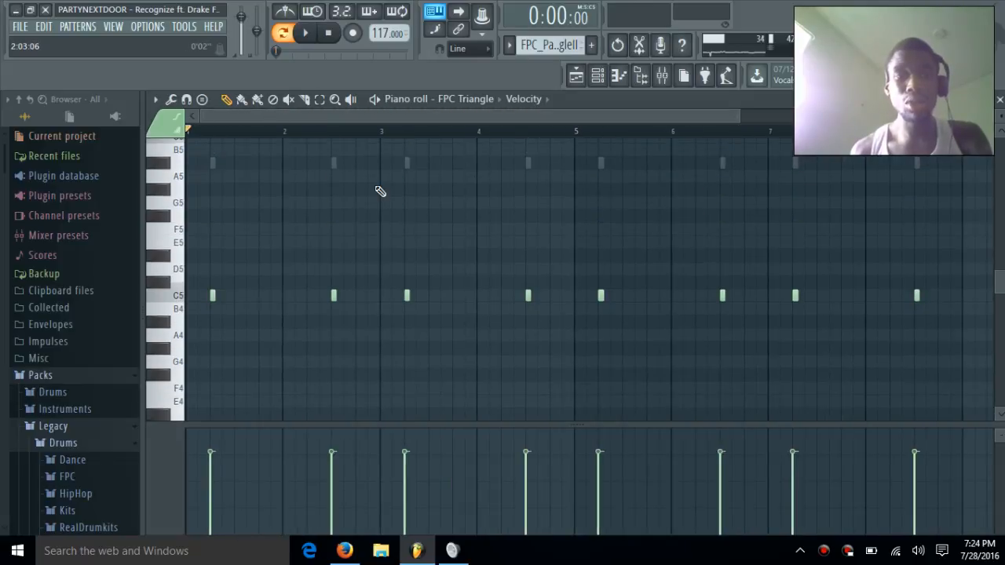
scroll(380, 191, "up", 2)
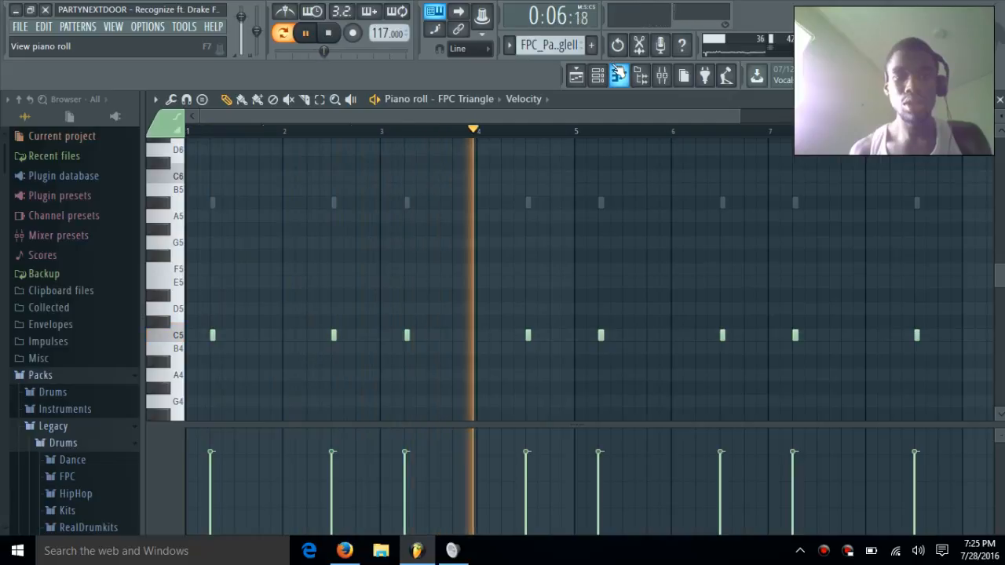
key("space")
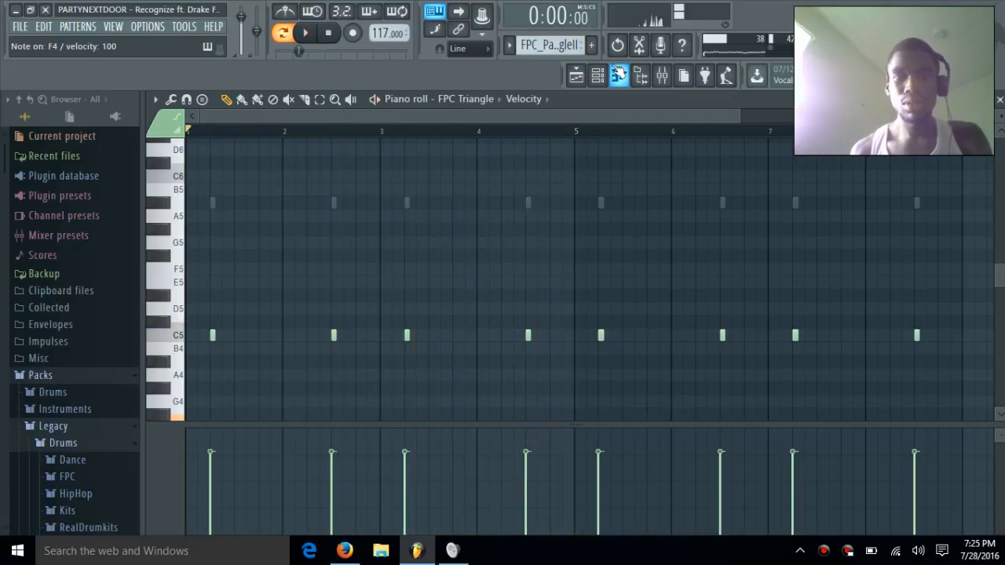
- Switch to the VT_CHiHat pattern, show its hi-hat notes in the piano roll and listen through the pattern
left_click(507, 47)
left_click(540, 95)
key("space")
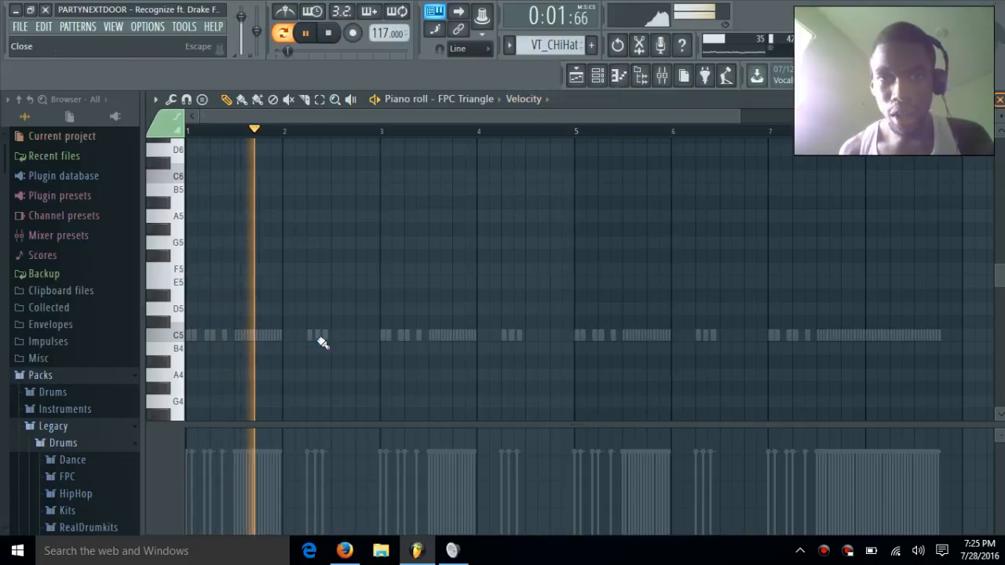
key("F5")
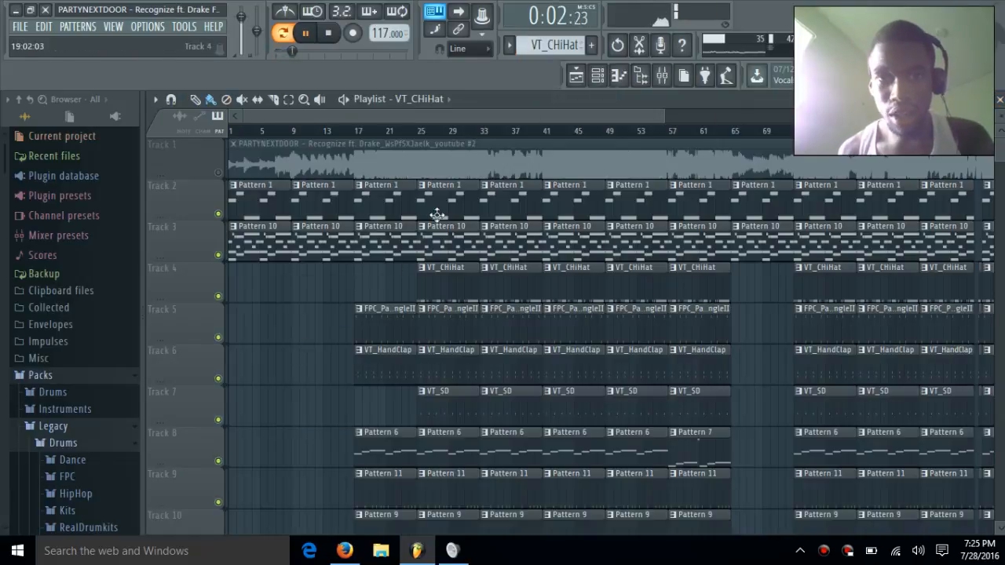
left_click(597, 76)
left_click(442, 270)
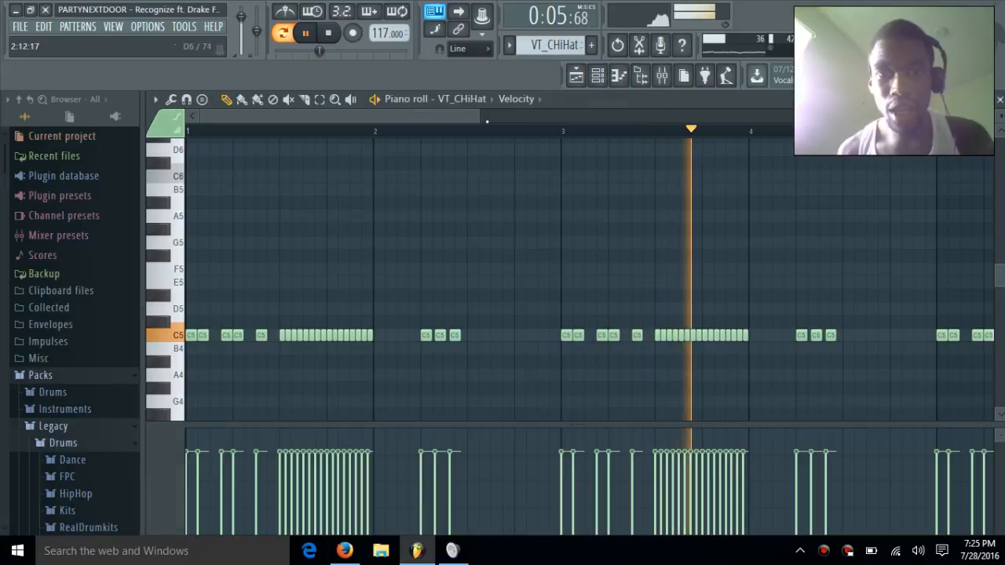
left_click_drag(479, 117, 685, 156)
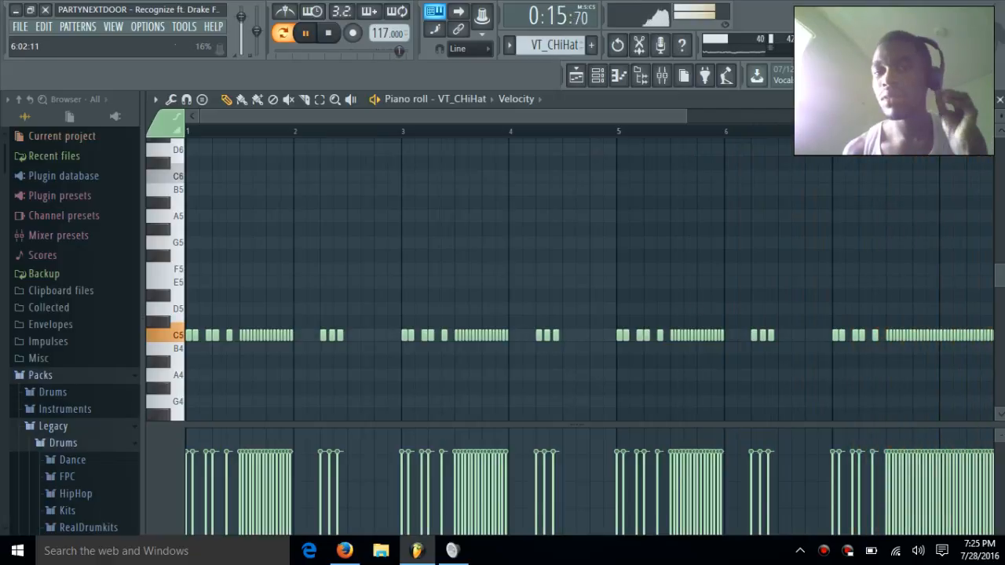
key("space")
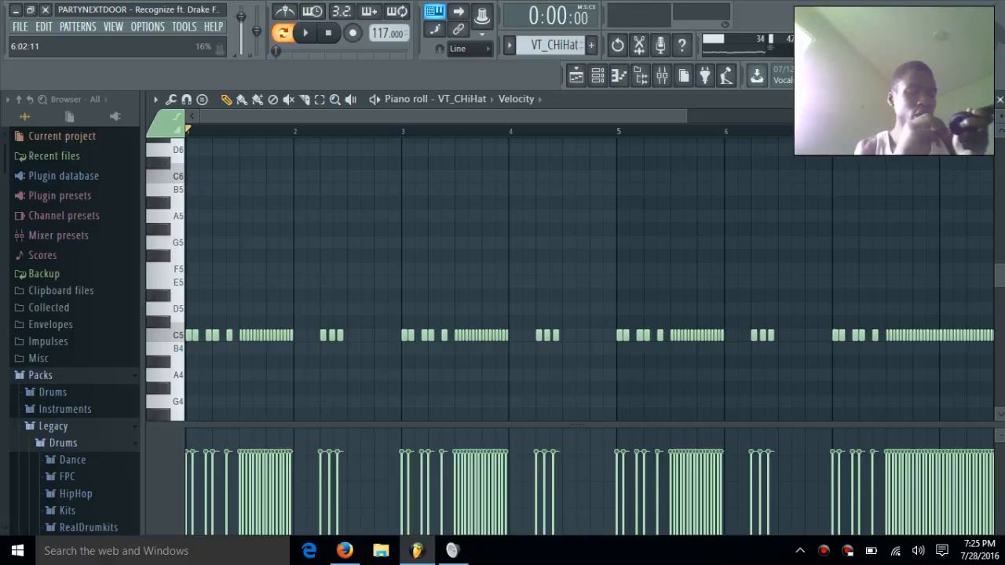
- Replay the VT_CHiHat pattern, jump to the long hi-hat roll in bar 7 and close the piano roll
left_click(307, 33)
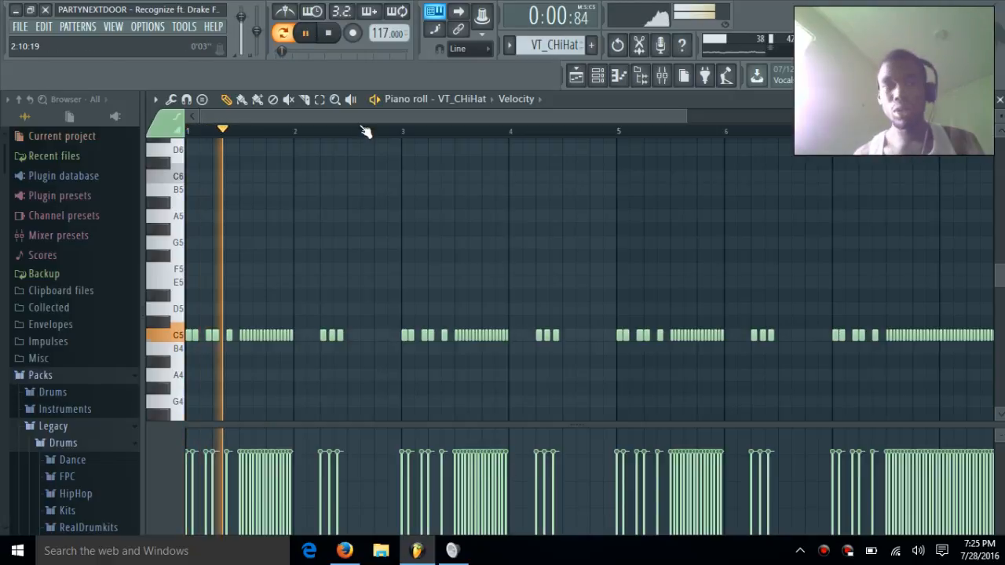
left_click_drag(411, 118, 599, 135)
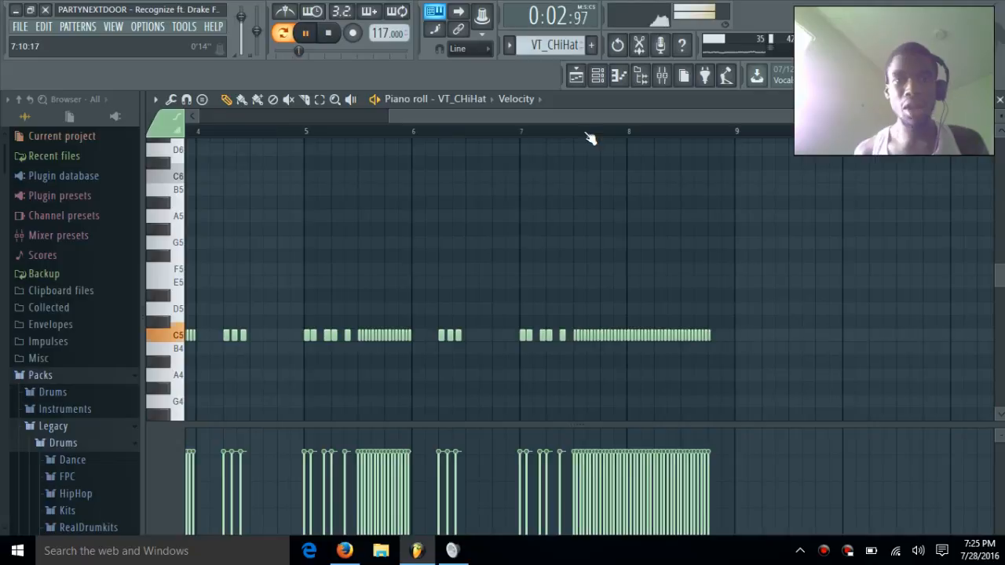
left_click(575, 136)
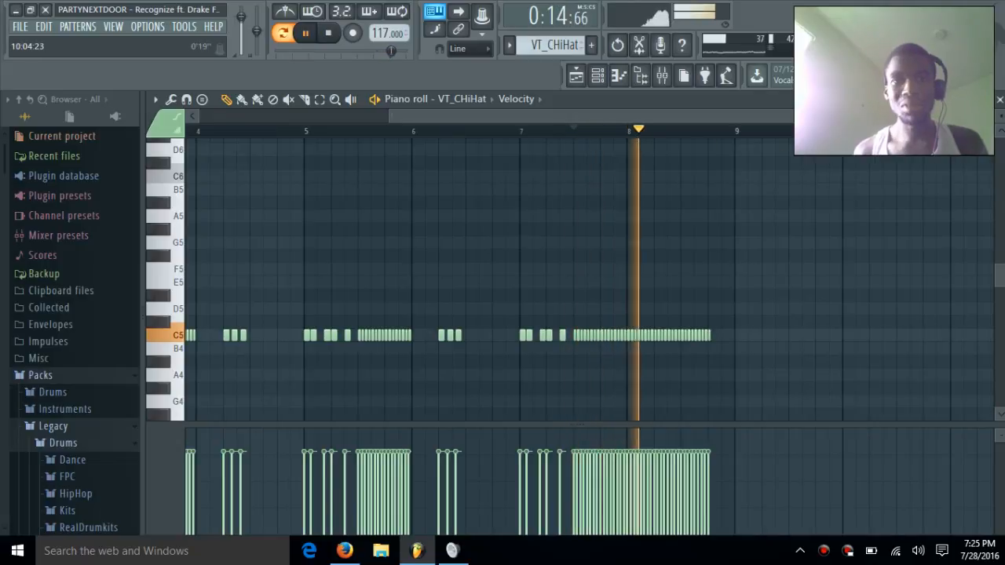
key("space")
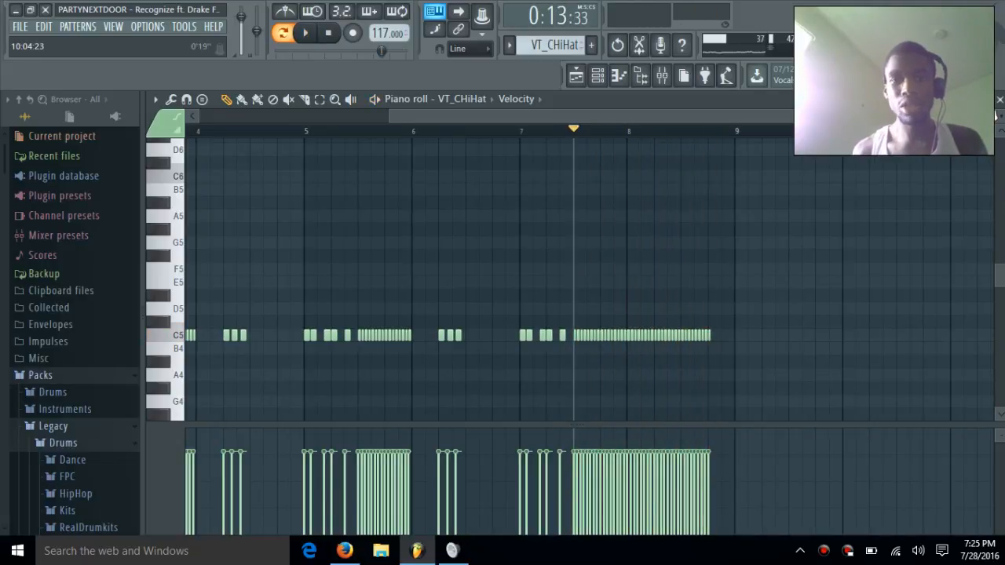
left_click(1000, 100)
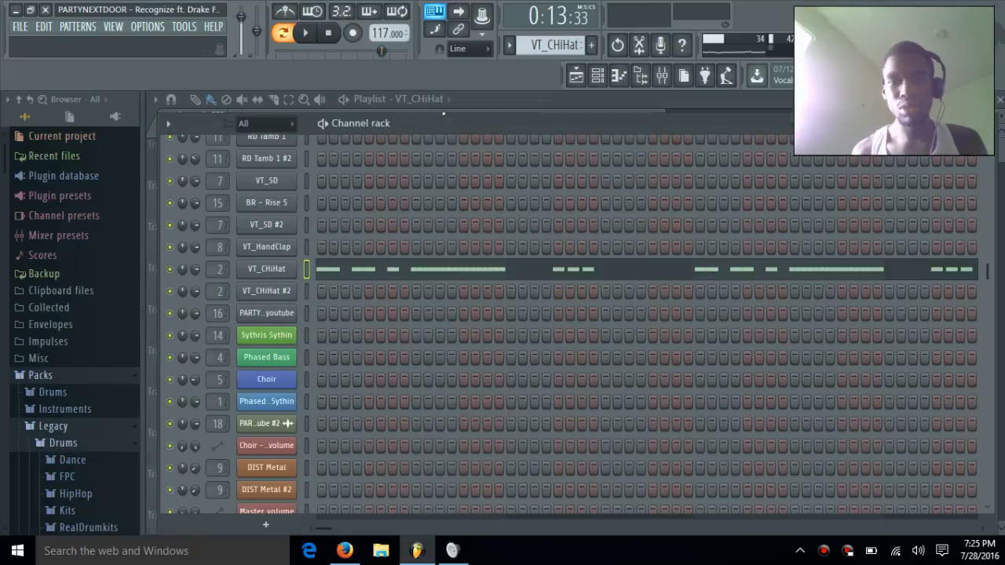
- Switch to the VT_SD pattern, play it while reviewing its snare notes in the piano roll, and close the roll
left_click(509, 45)
left_click(530, 106)
key("space")
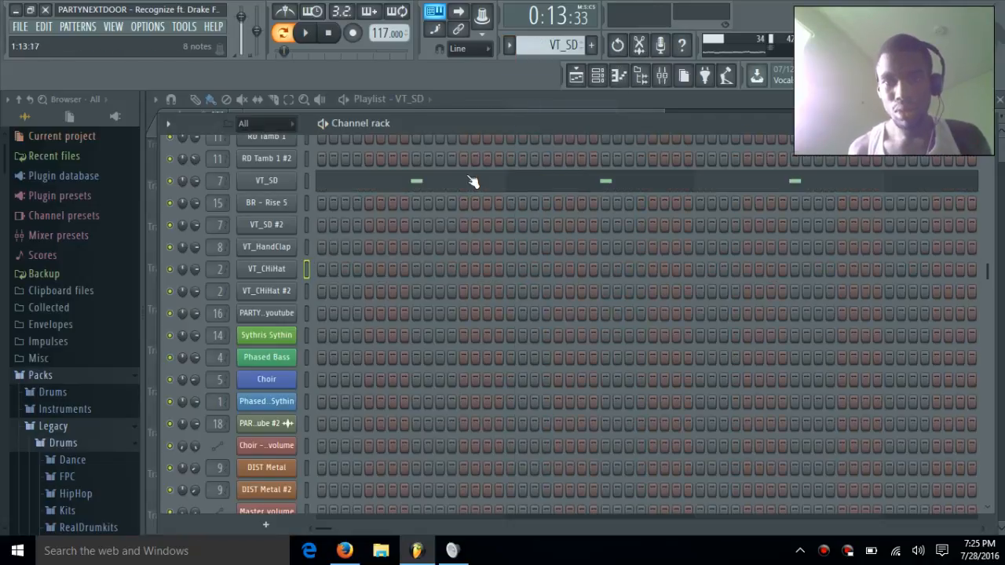
left_click(459, 178)
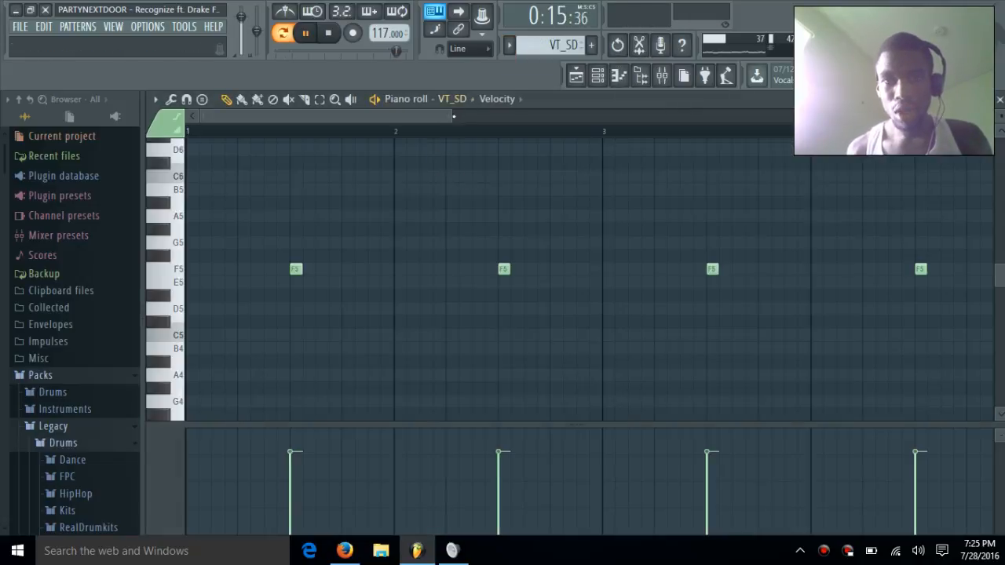
left_click_drag(454, 116, 769, 180)
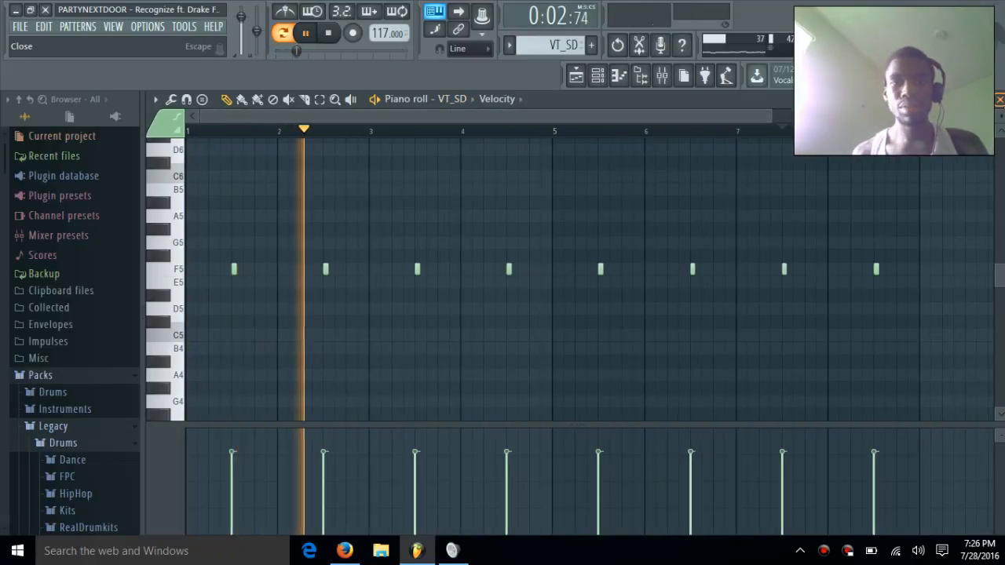
left_click(999, 100)
- Switch to the VT_HandClap pattern, play it and show the VT_SD #2 notes in the piano roll
left_click(510, 45)
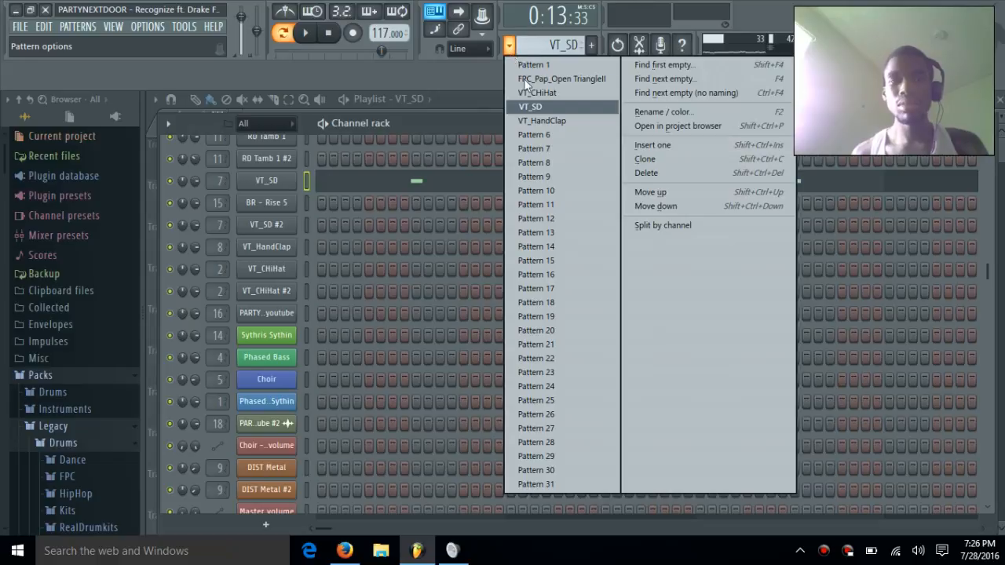
left_click(543, 122)
key("space")
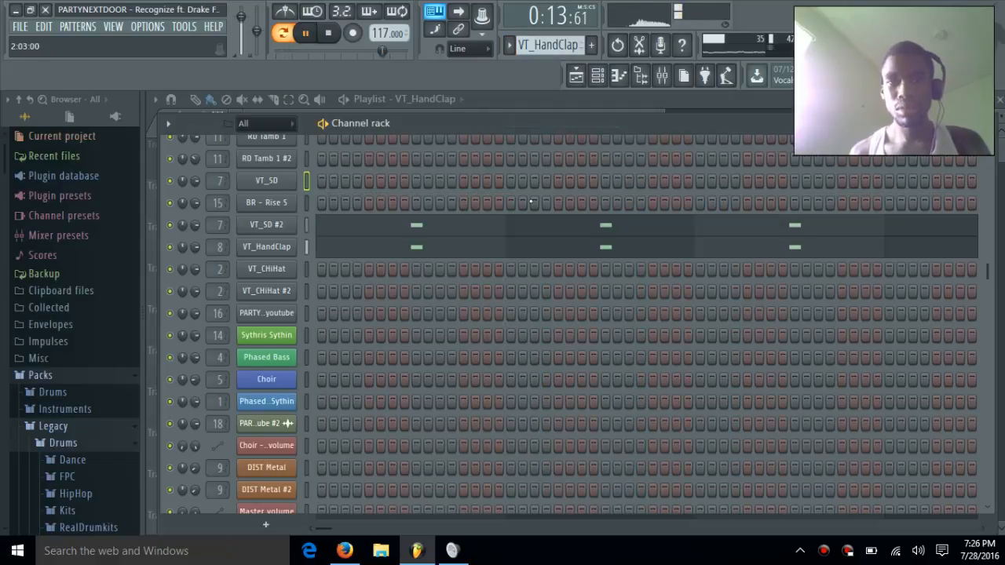
left_click(473, 230)
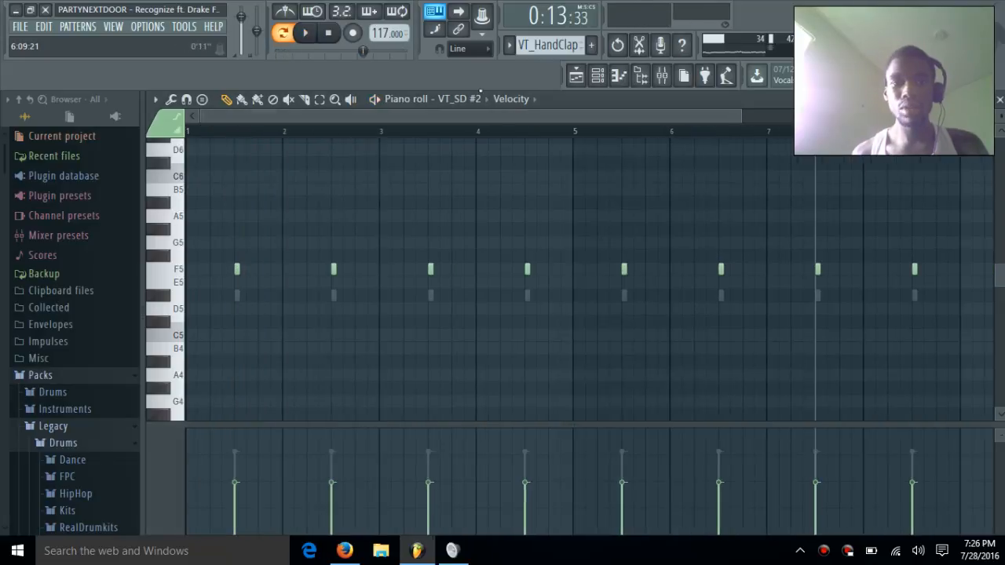
- Switch to Pattern 6 in the channel rack and review the Phased Bass oscillator settings, closing its window
left_click(509, 46)
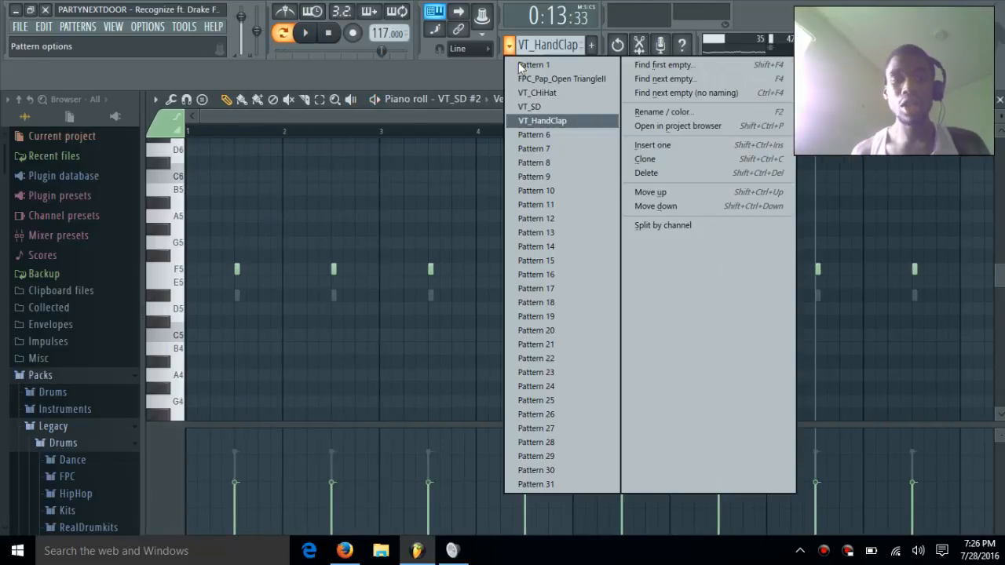
left_click(534, 136)
left_click(999, 100)
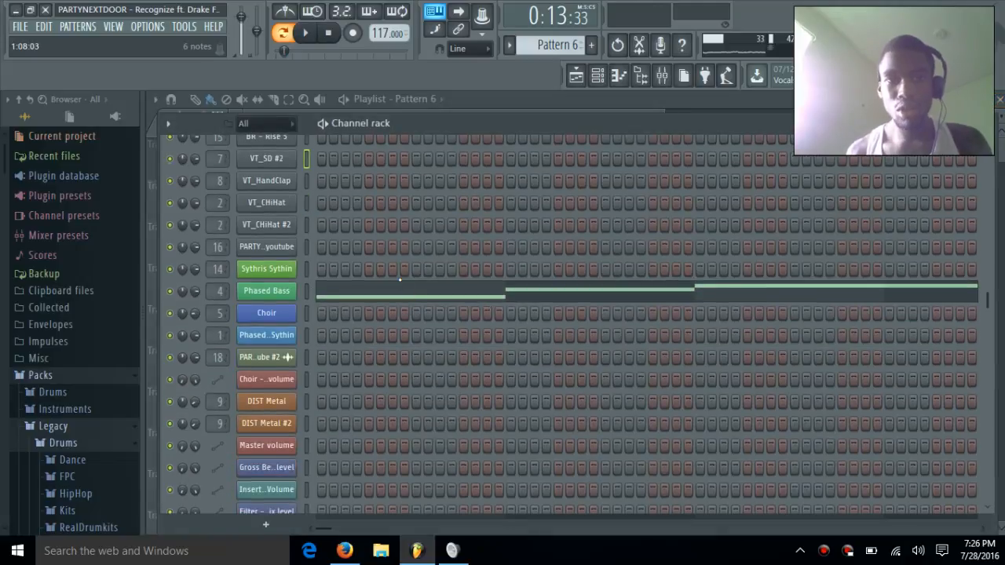
left_click(286, 296)
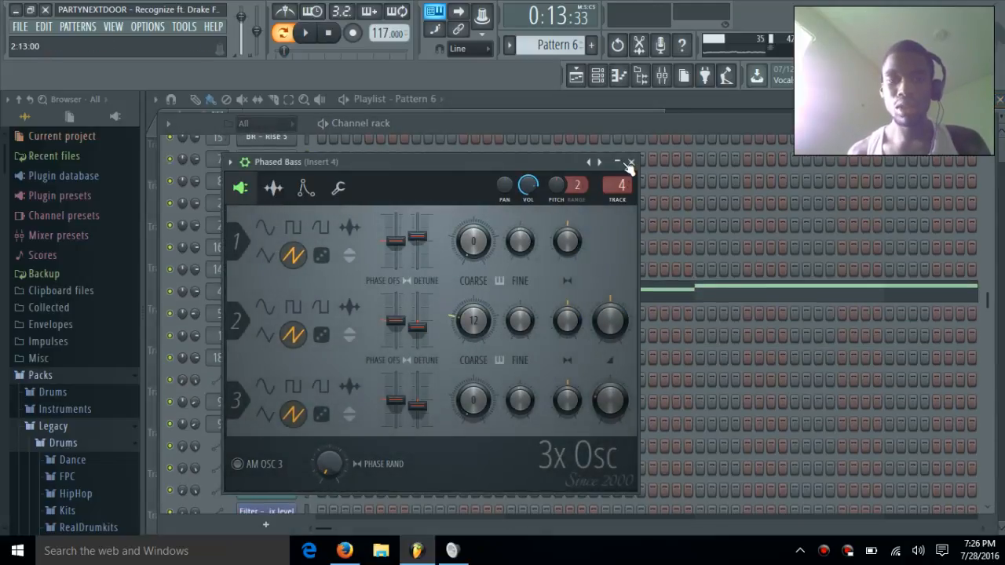
left_click(631, 162)
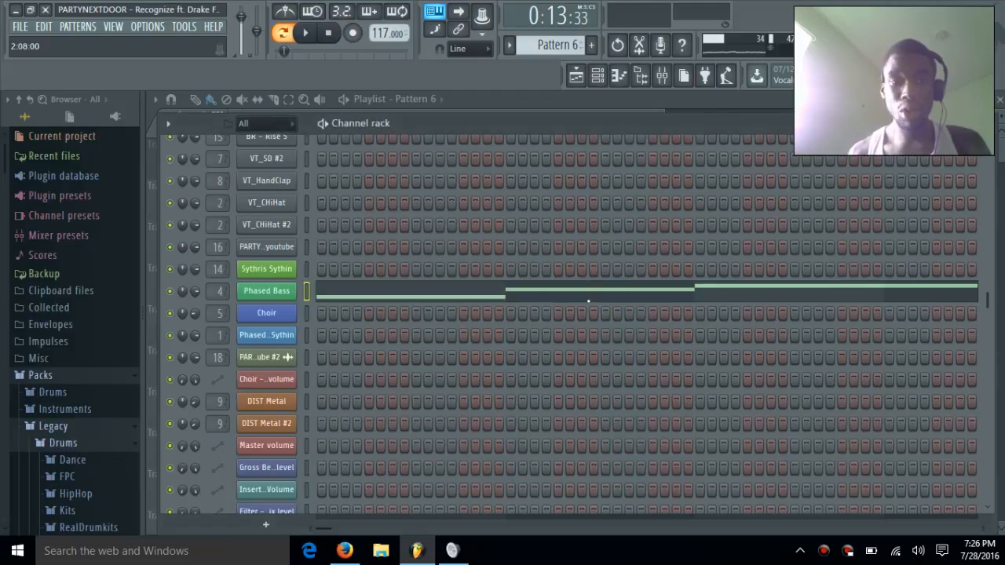
- Show all the Phased Bass notes of Pattern 6 in the piano roll
left_click(590, 296)
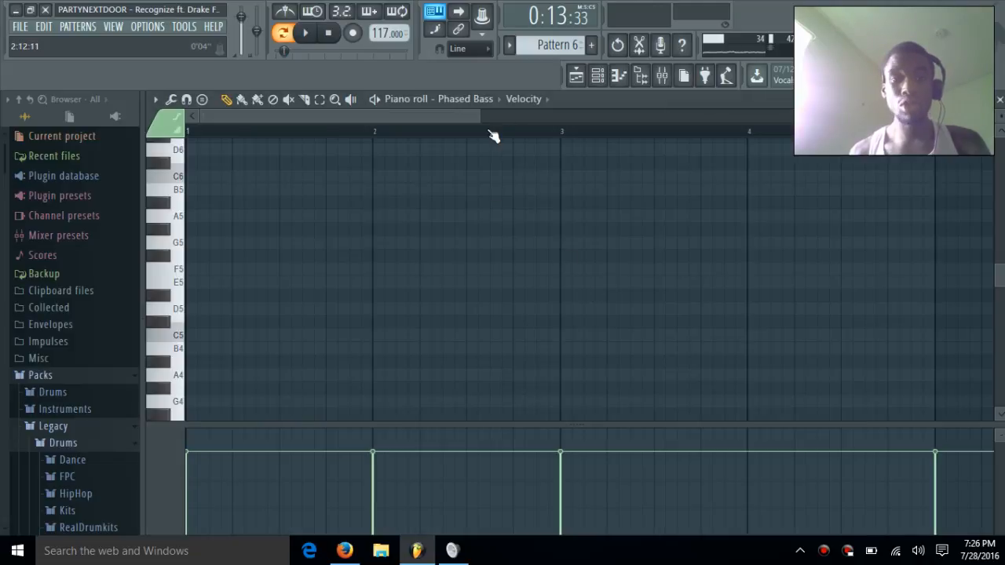
left_click_drag(478, 118, 725, 249)
scroll(729, 227, "up", 3)
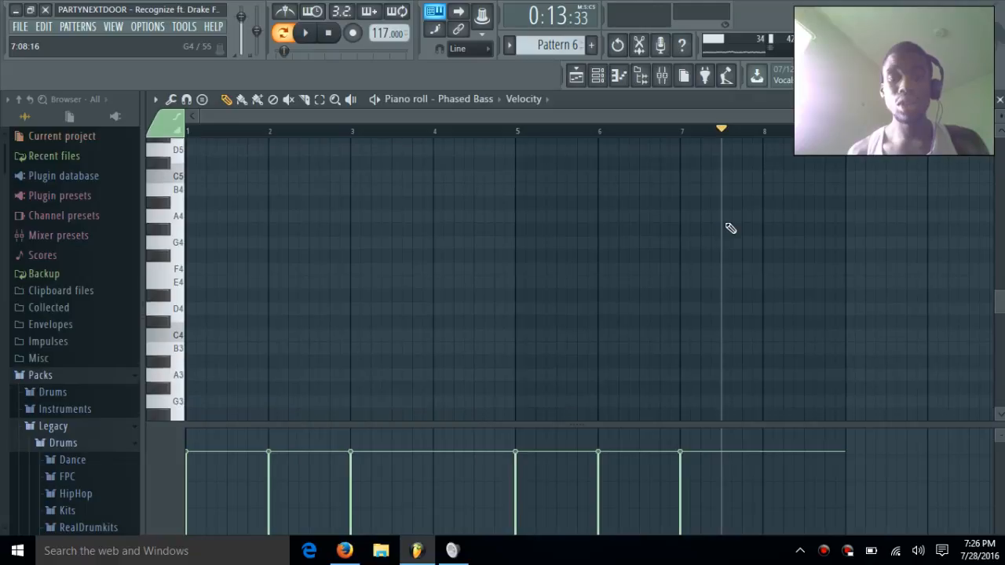
scroll(735, 225, "up", 8)
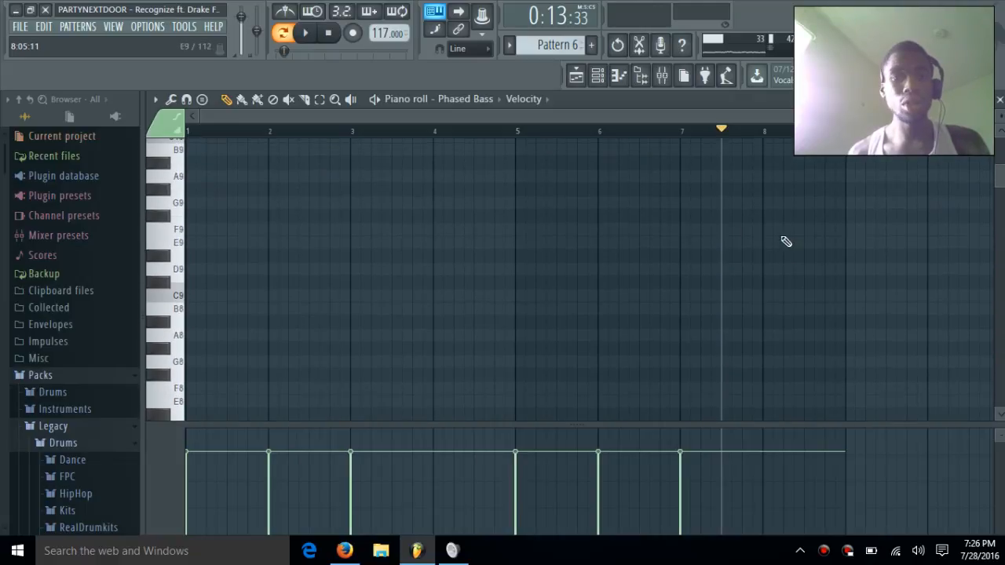
scroll(783, 248, "down", 15)
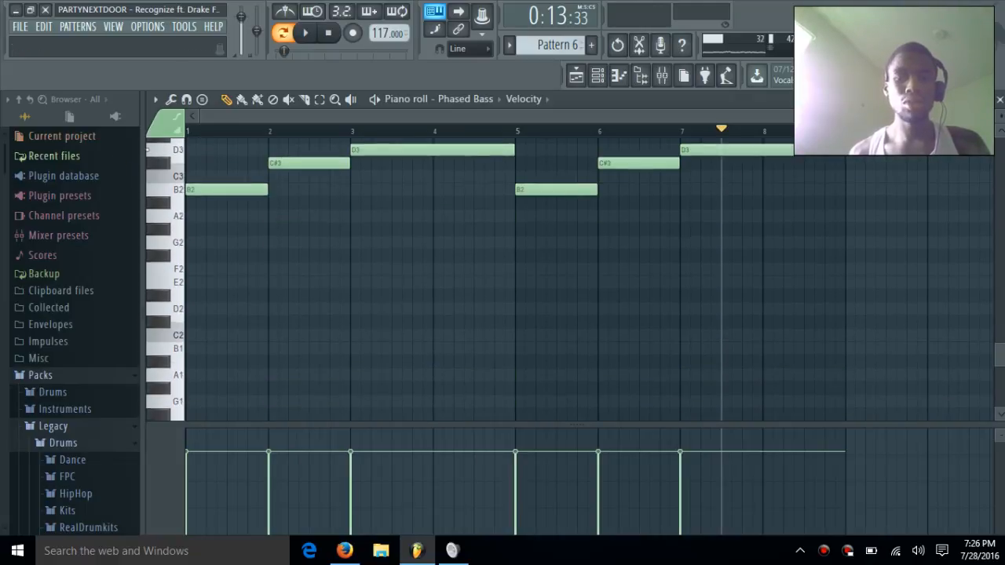
- Play the Phased Bass line of Pattern 6 from the start, stop playback and close the piano roll
left_click(329, 36)
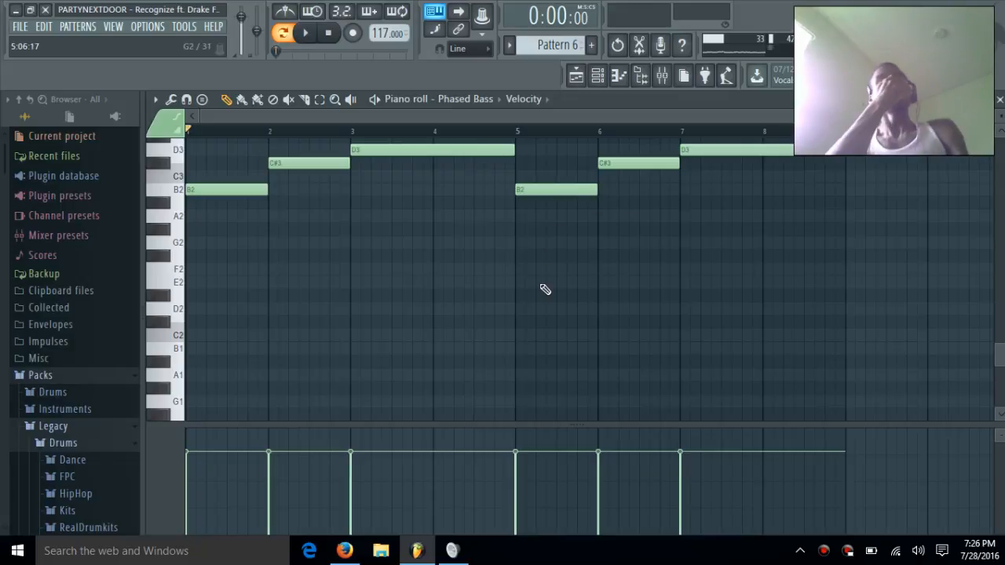
scroll(545, 289, "up", 3)
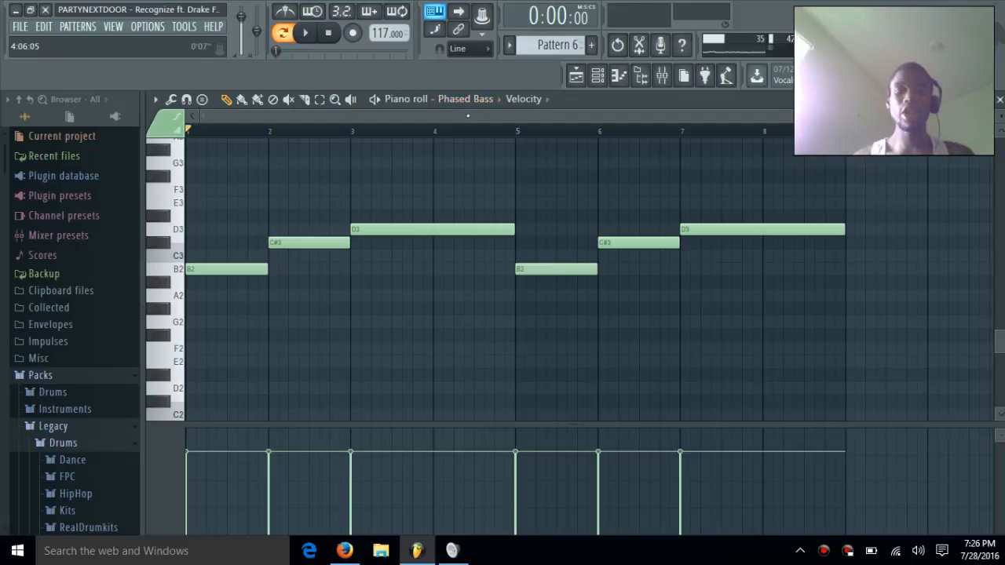
key("space")
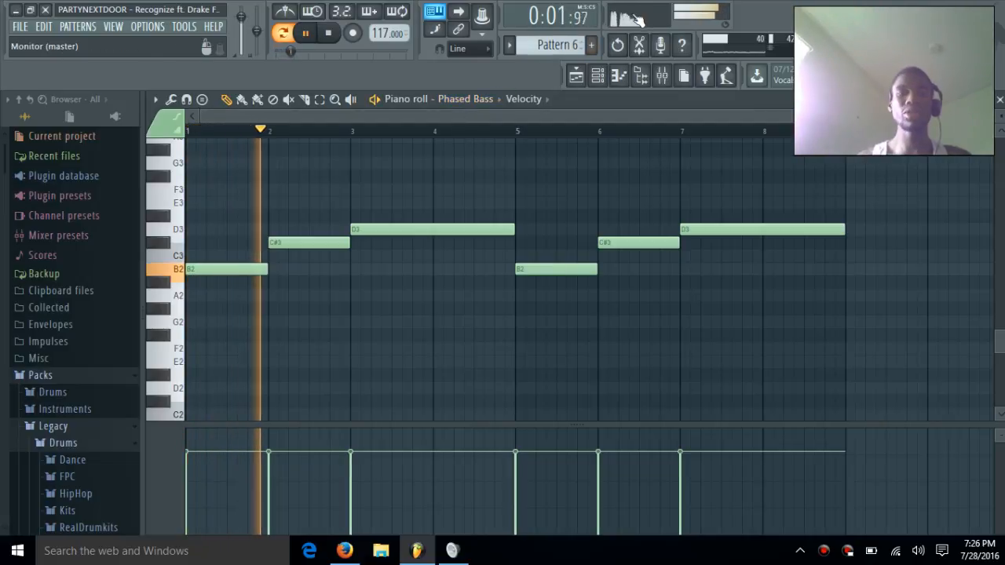
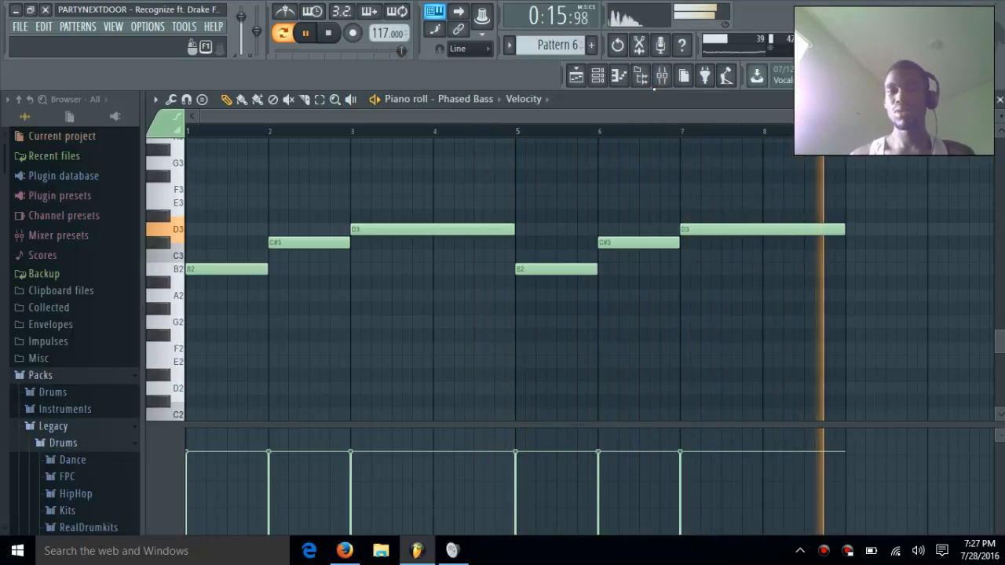
key("space")
left_click(999, 102)
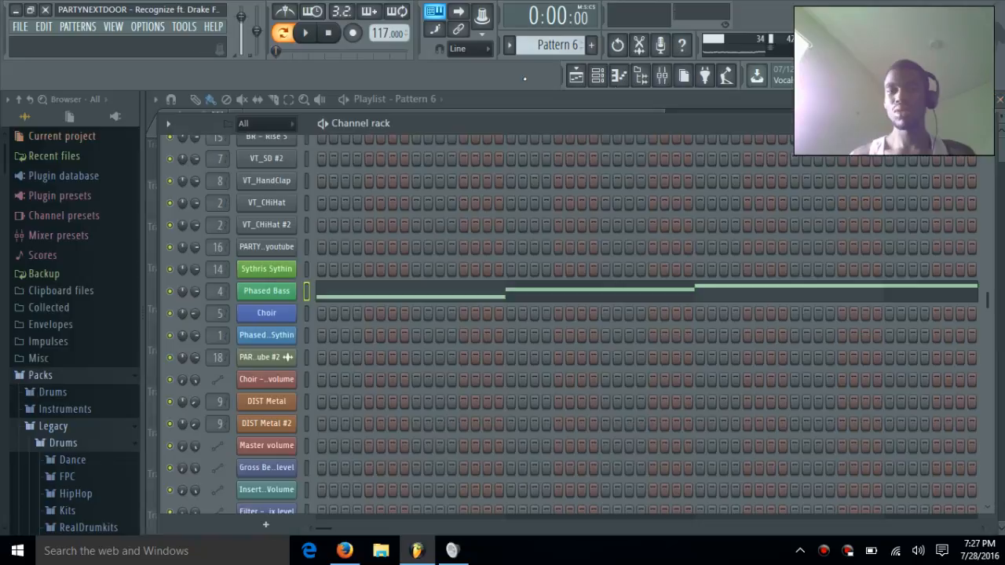
- Open the Choir notes of Pattern 10 from the playlist in the piano roll and start playback
left_click(510, 46)
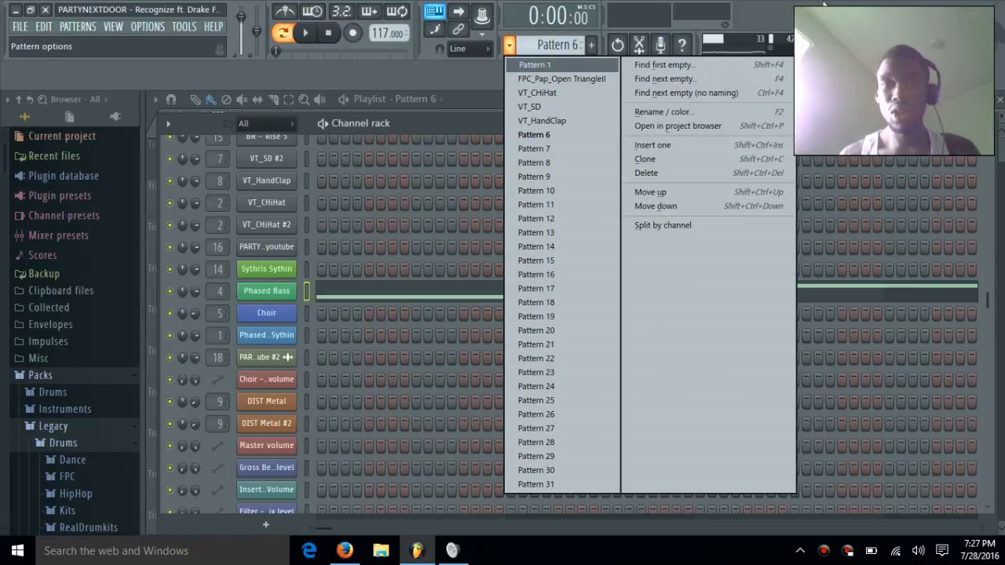
left_click(746, 47)
left_click(595, 77)
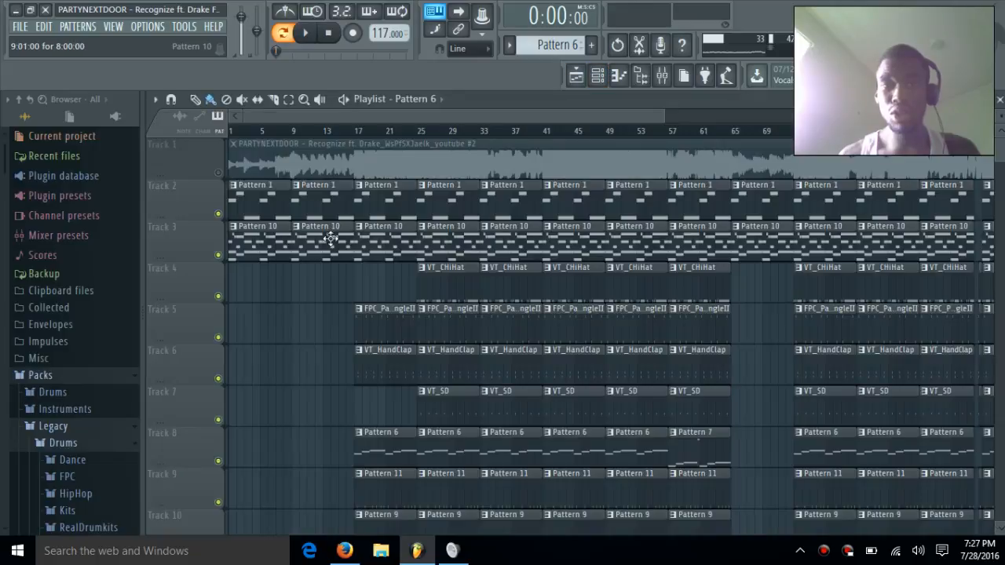
double_click(330, 238)
key("space")
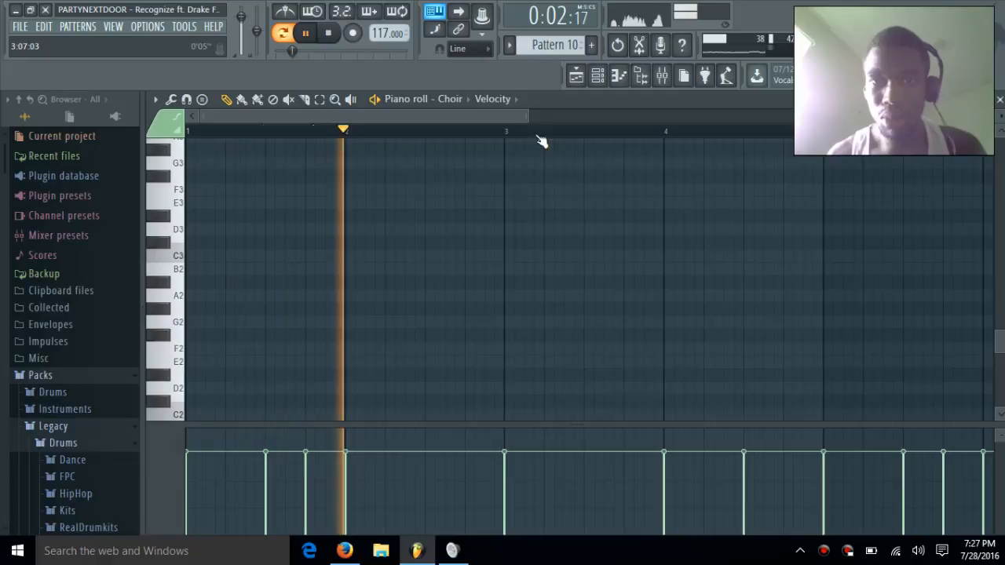
- Bring the Choir notes of Pattern 10 into view, stop playback, show more bars and shrink the piano roll window
scroll(577, 171, "up", 6)
scroll(559, 167, "down", 2)
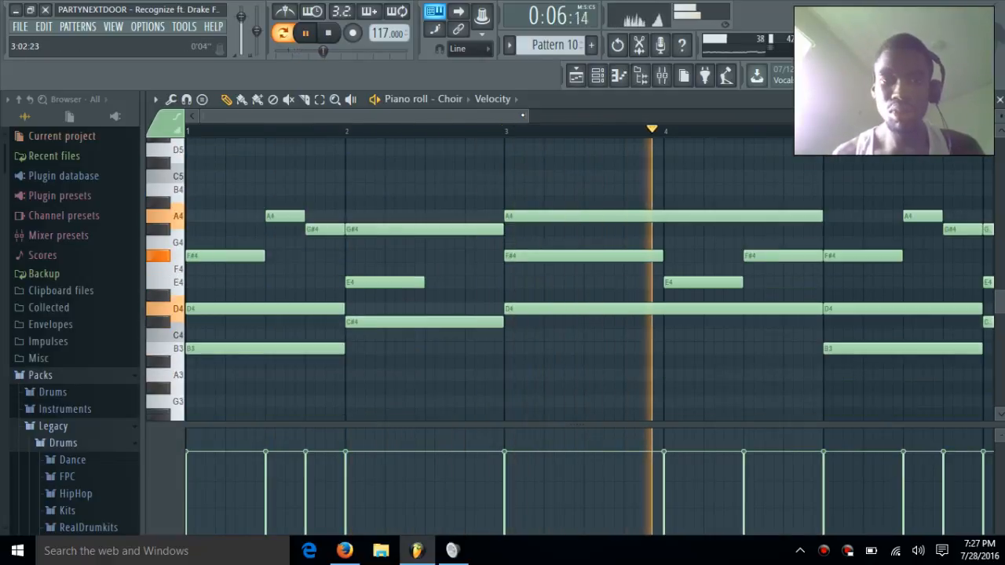
key("space")
left_click_drag(532, 113, 658, 114)
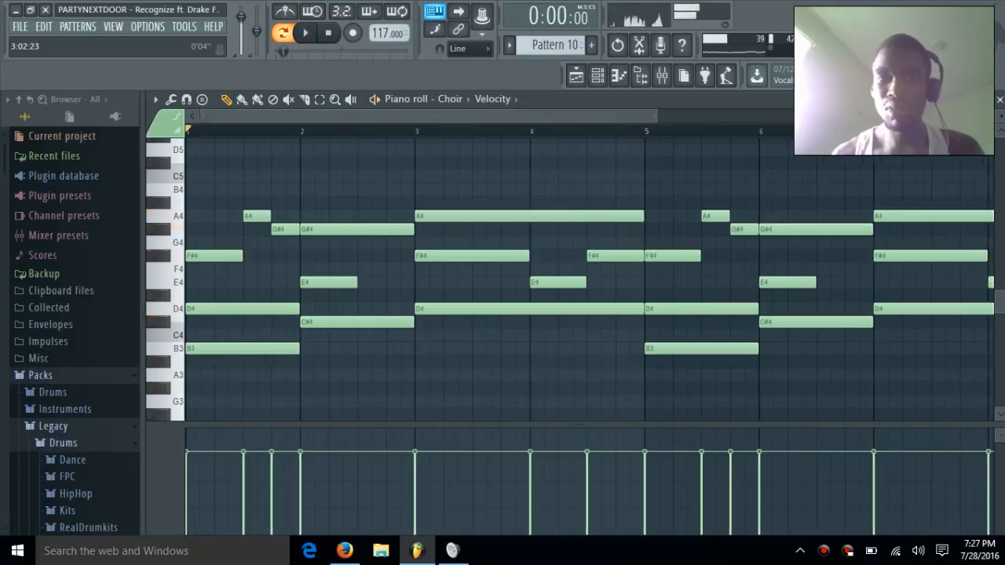
left_click(998, 106)
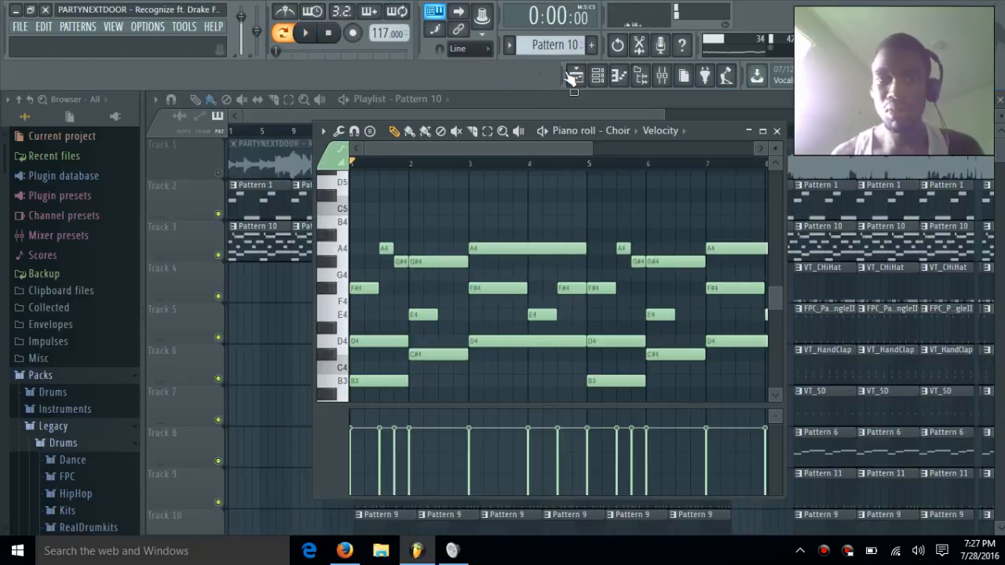
- Switch back to Pattern 6, look at its bass notes behind the Choir channel and show the pattern in the channel rack
left_click(510, 46)
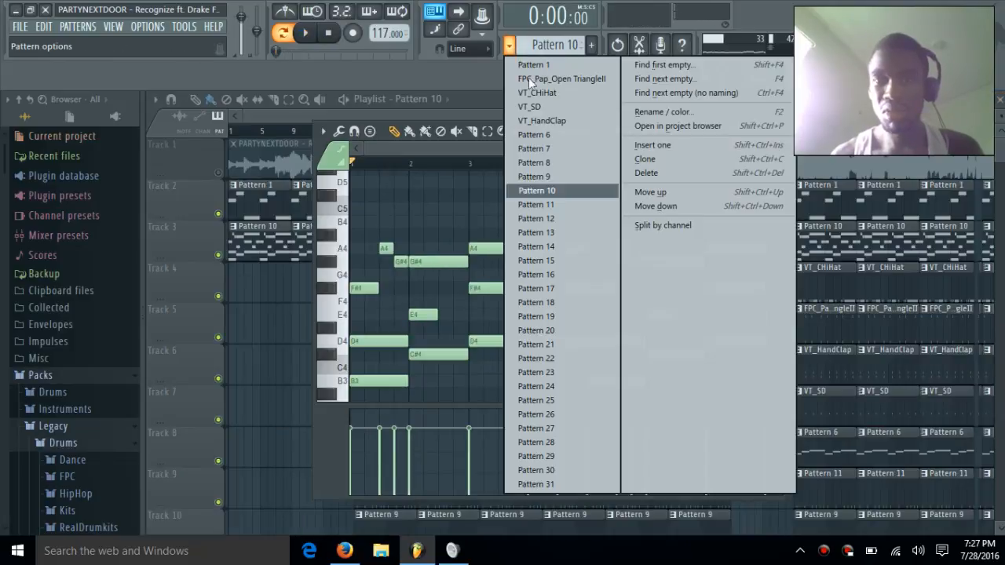
left_click(554, 136)
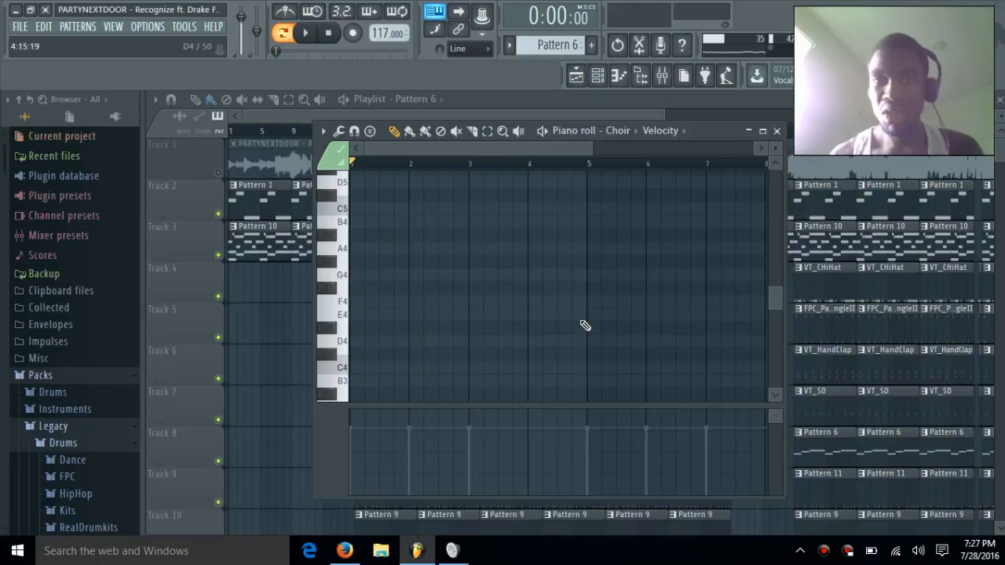
scroll(585, 325, "down", 8)
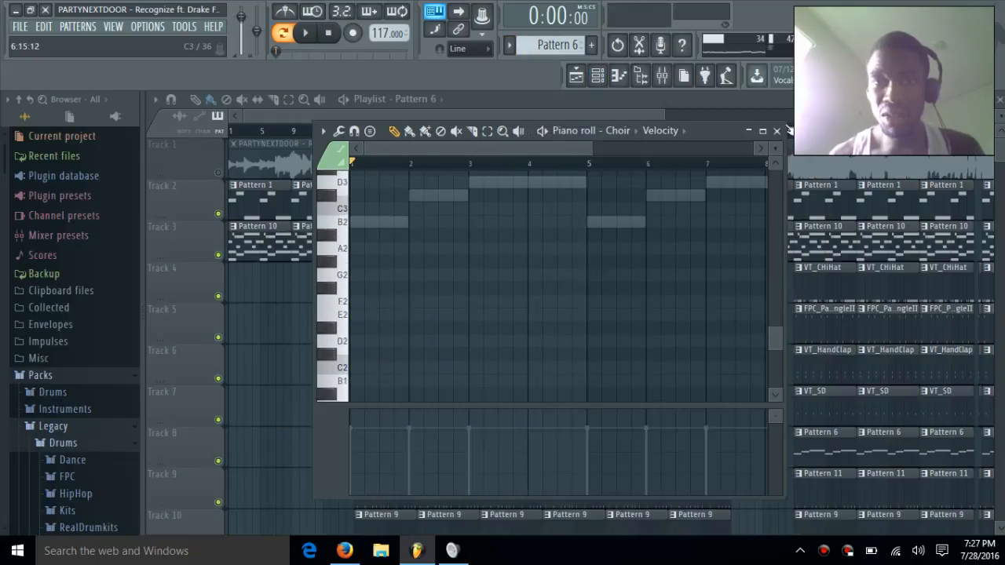
left_click(597, 75)
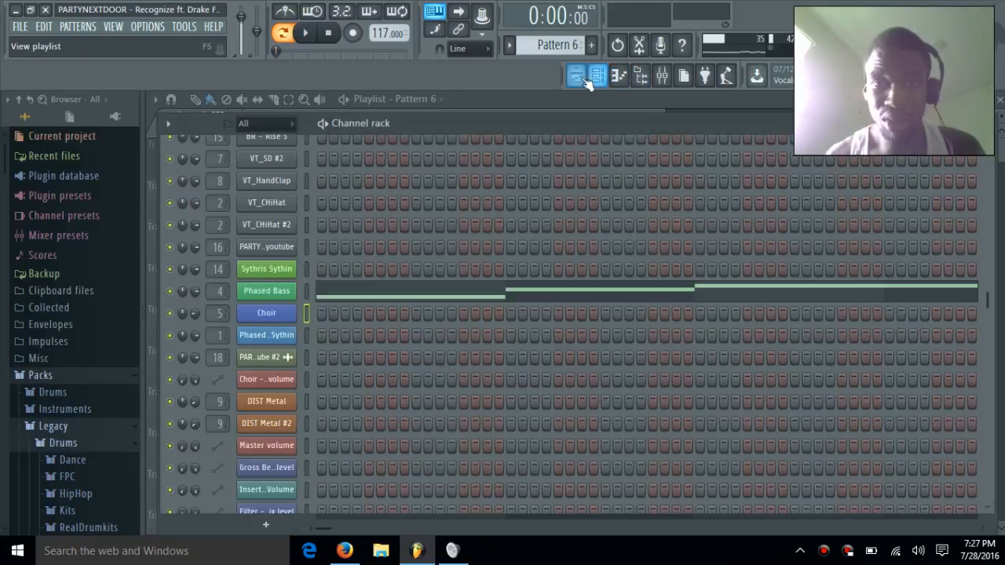
key("space")
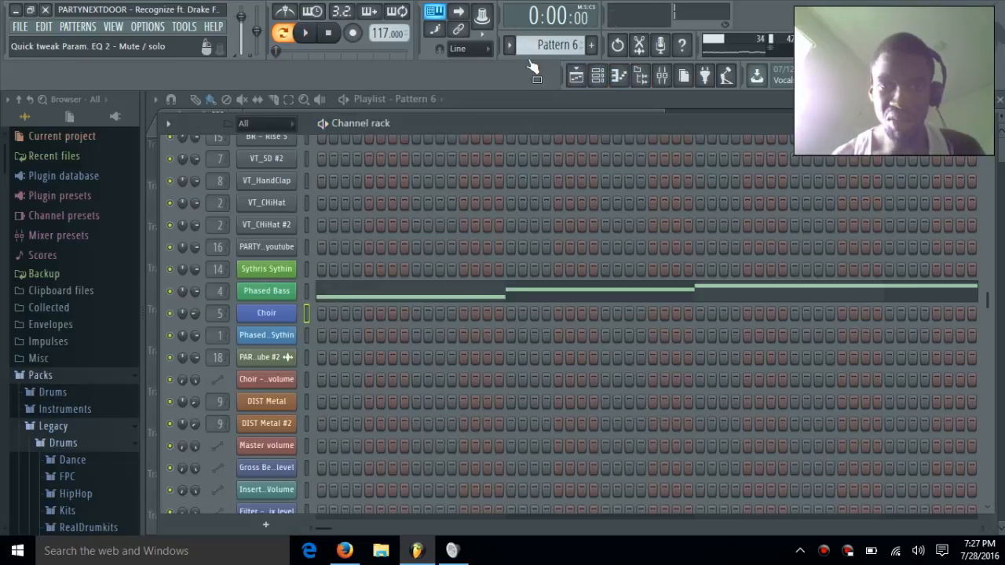
- Open the mixer, play Pattern 6 and compare the effect chains on Insert 4 and Insert 5
left_click(661, 75)
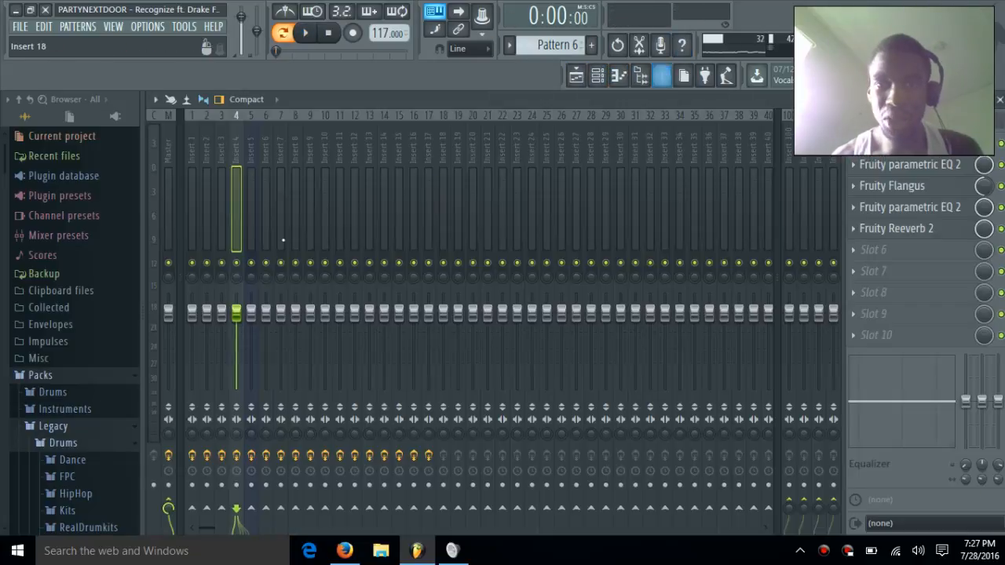
key("space")
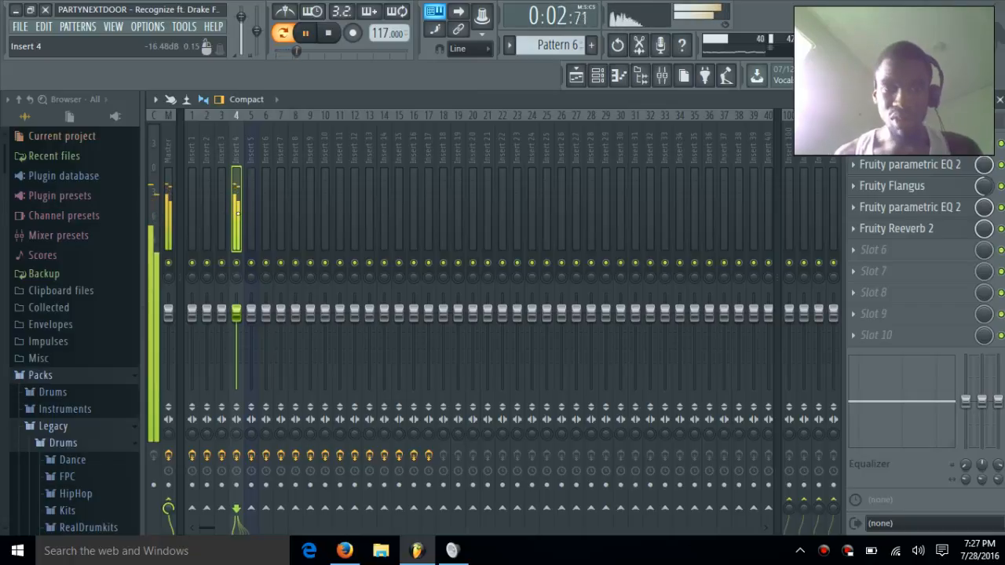
left_click(246, 209)
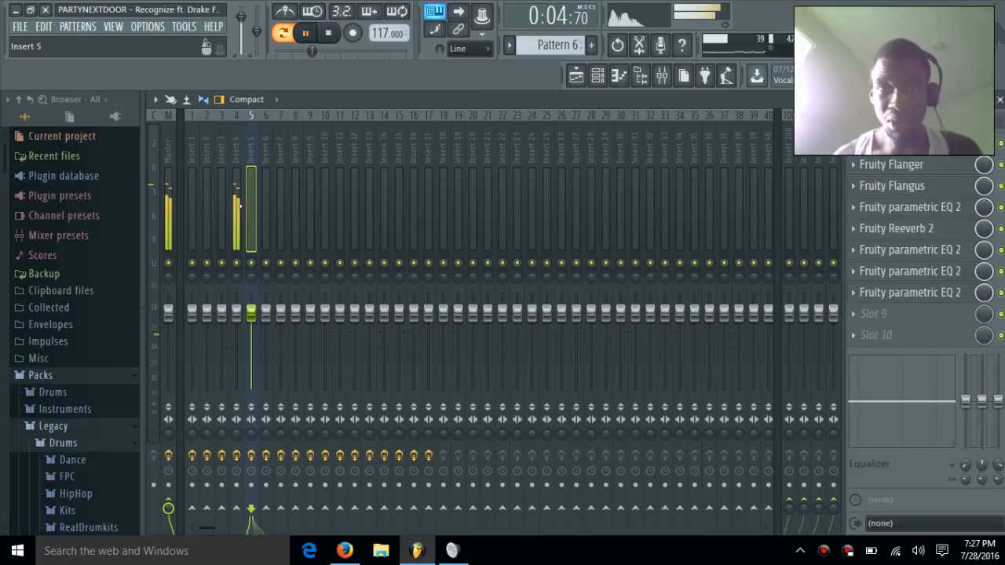
left_click(240, 206)
left_click(255, 205)
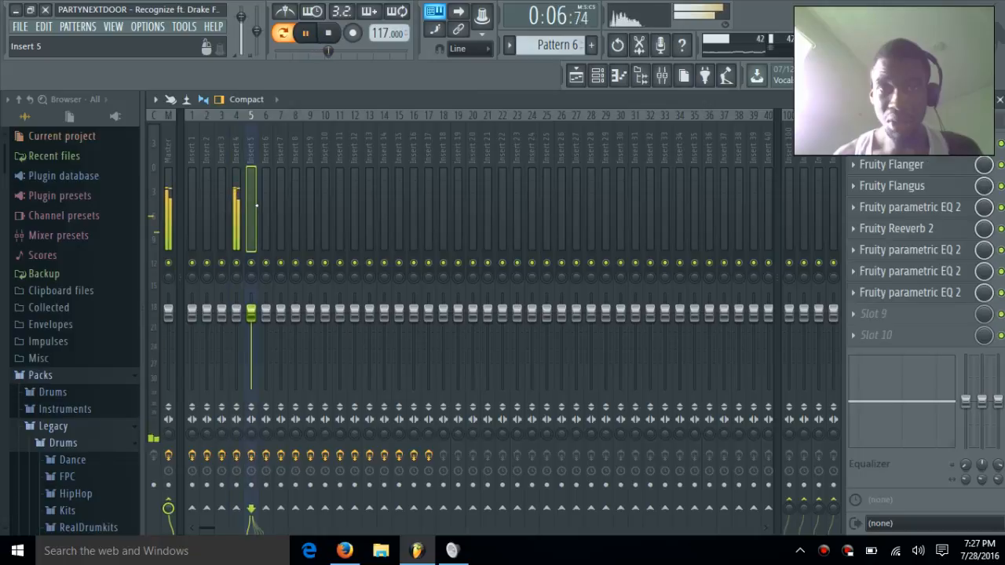
left_click(237, 204)
left_click(218, 201)
left_click(237, 201)
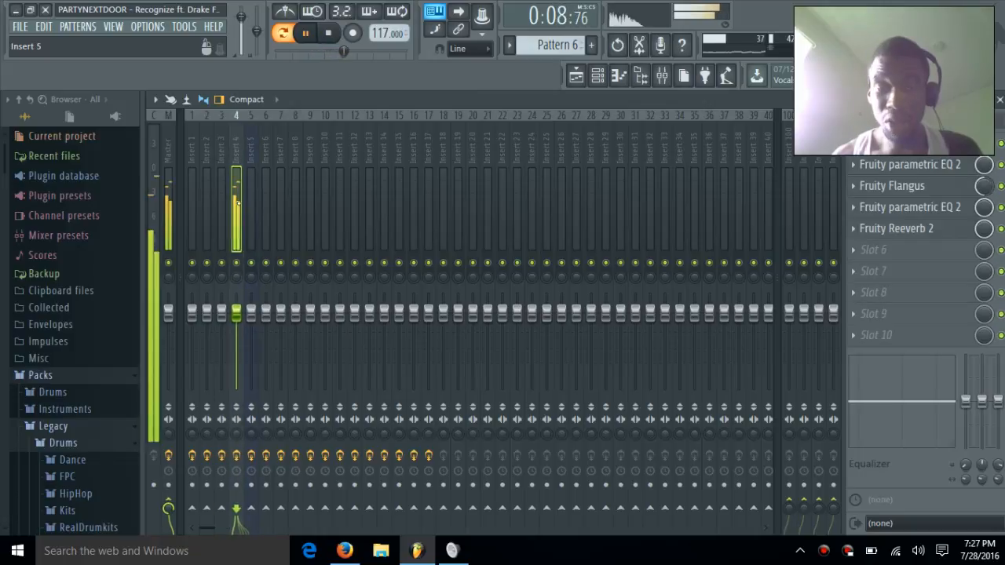
- Check the neighbouring mixer inserts against Insert 4 during playback, ending on Insert 4, and stop and close the mixer
left_click(252, 204)
left_click(279, 209)
left_click(296, 209)
left_click(313, 210)
left_click(237, 220)
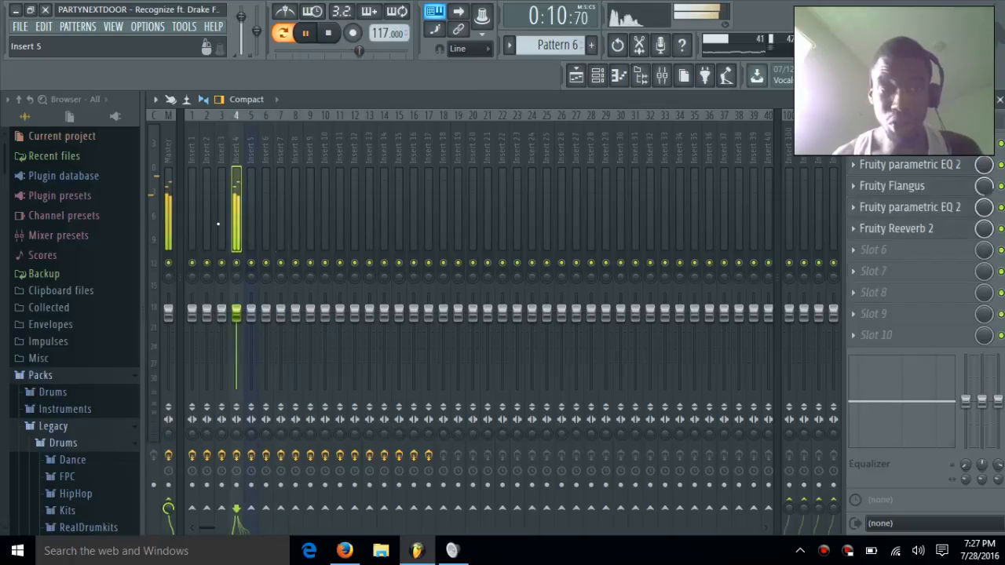
left_click(221, 224)
left_click(249, 219)
left_click(238, 219)
key("space")
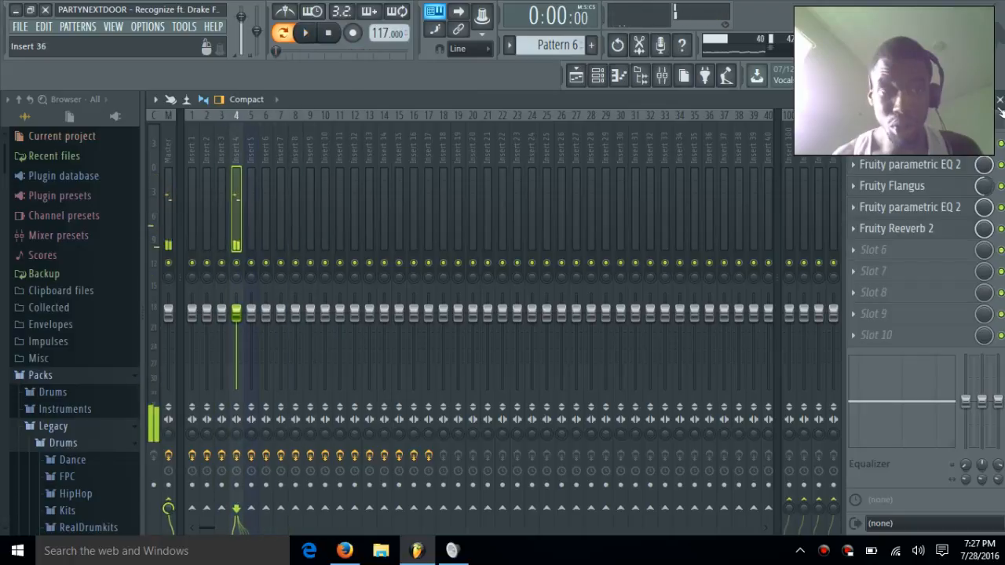
left_click(999, 101)
- Switch to Pattern 7 and open its Phased Bass notes in the piano roll
left_click(510, 46)
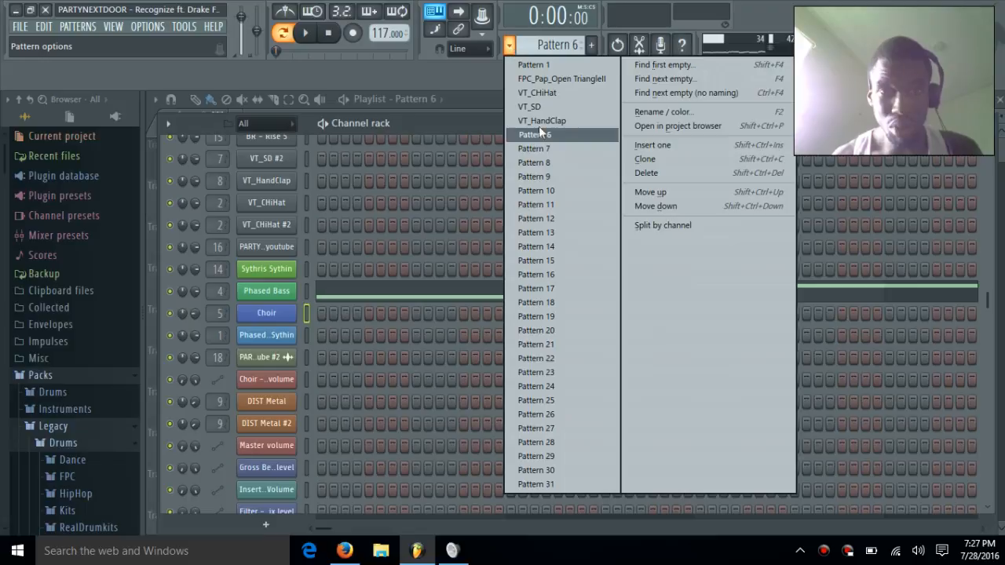
left_click(547, 149)
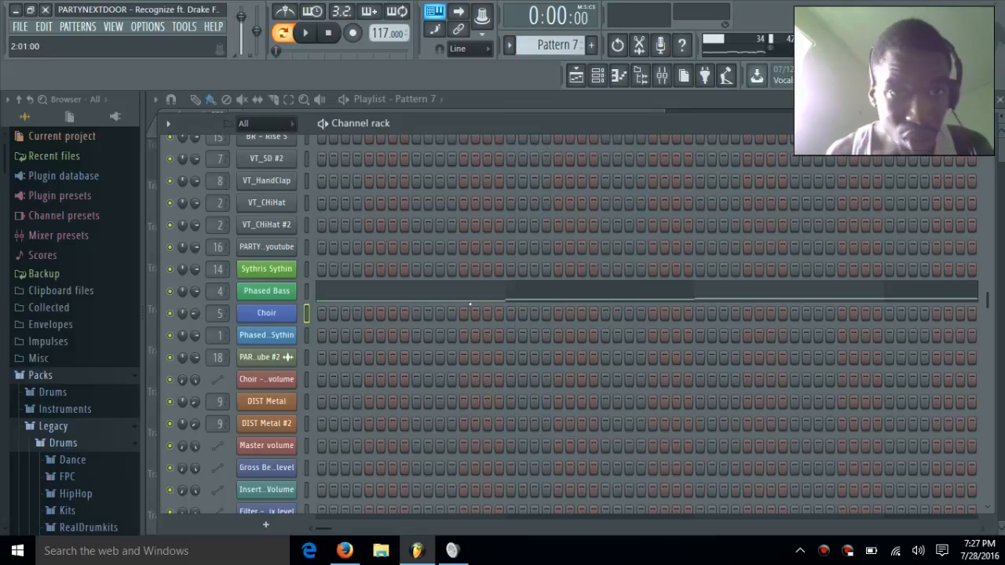
left_click(474, 295)
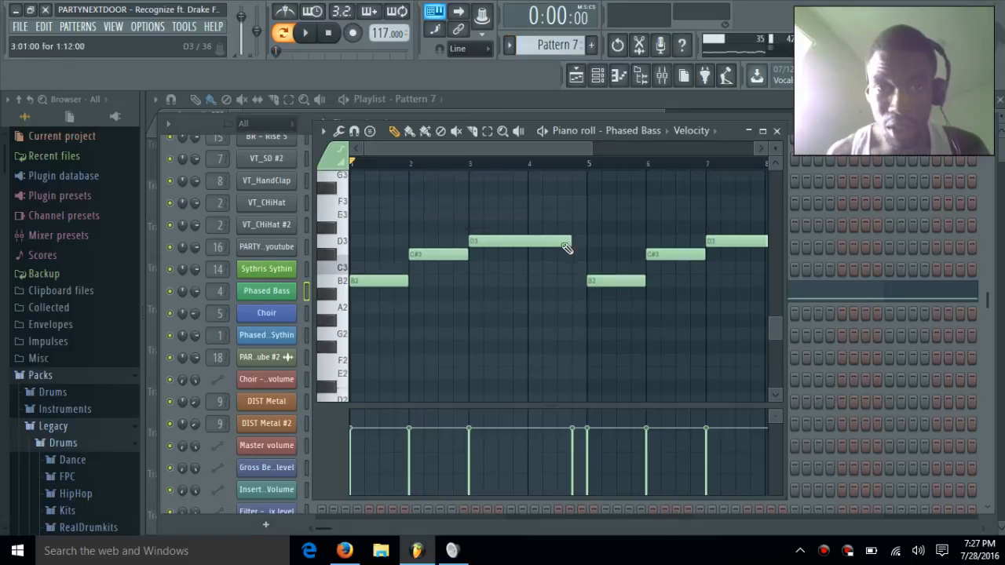
key("space")
key("space")
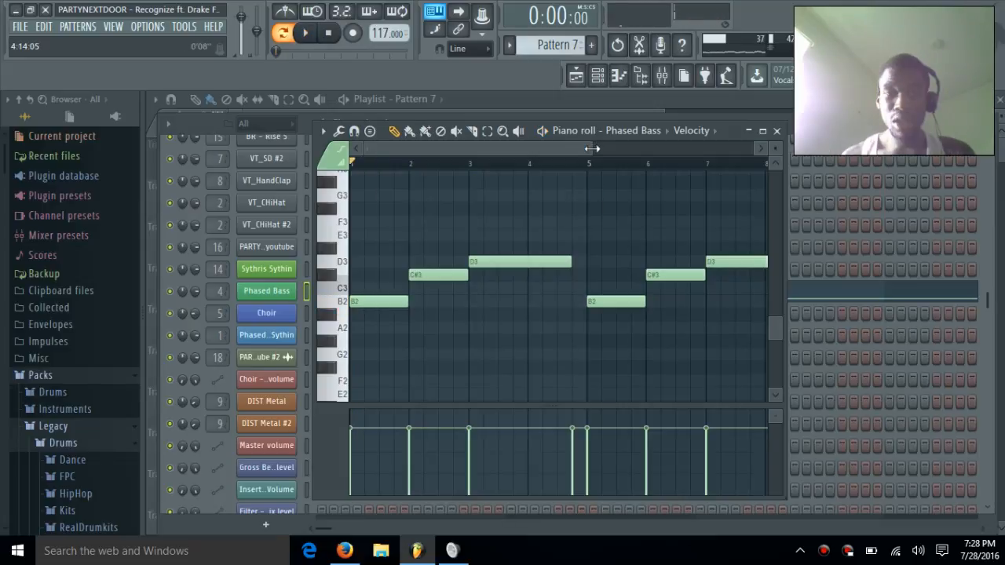
- Examine the full Phased Bass line of Pattern 7 while it plays, and close the piano roll
left_click_drag(672, 160, 763, 225)
scroll(509, 330, "up", 6)
scroll(511, 326, "down", 4)
scroll(510, 322, "up", 2)
scroll(510, 310, "down", 4)
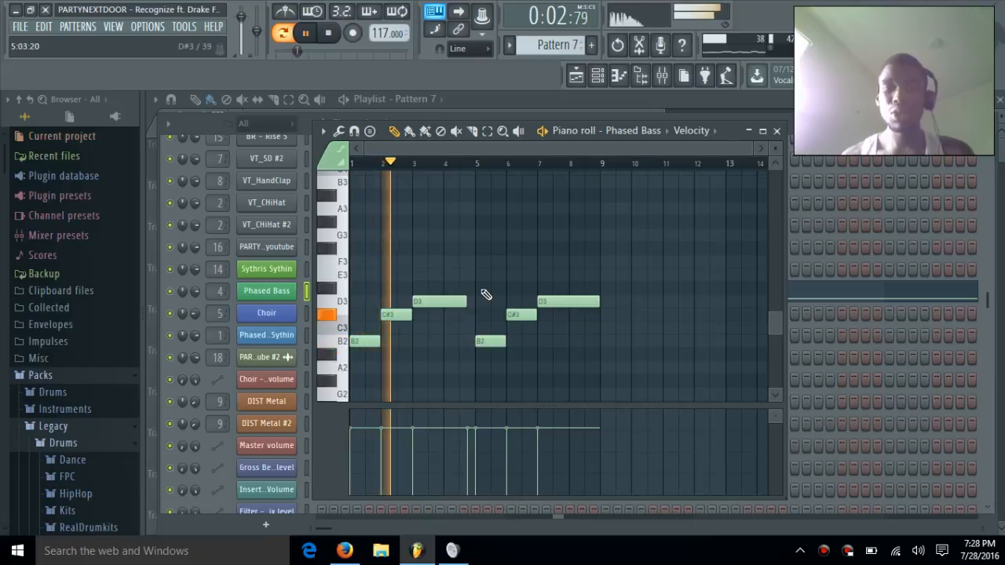
scroll(503, 294, "up", 8)
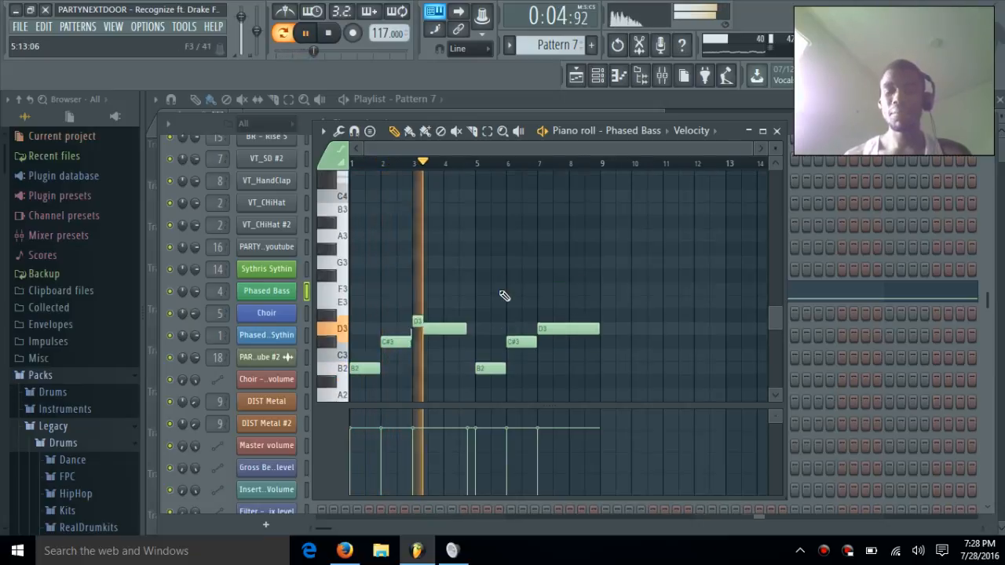
scroll(505, 296, "down", 2)
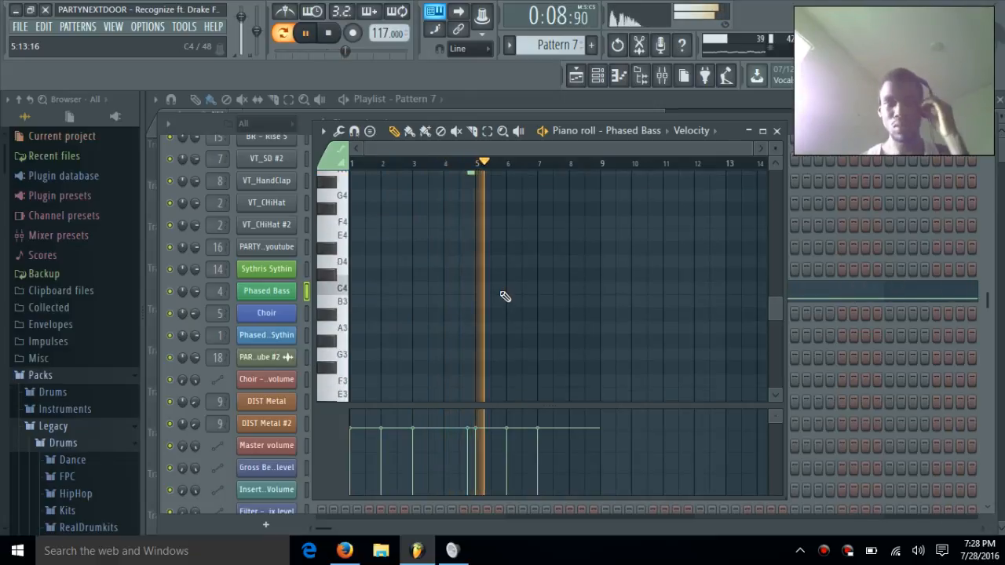
key("space")
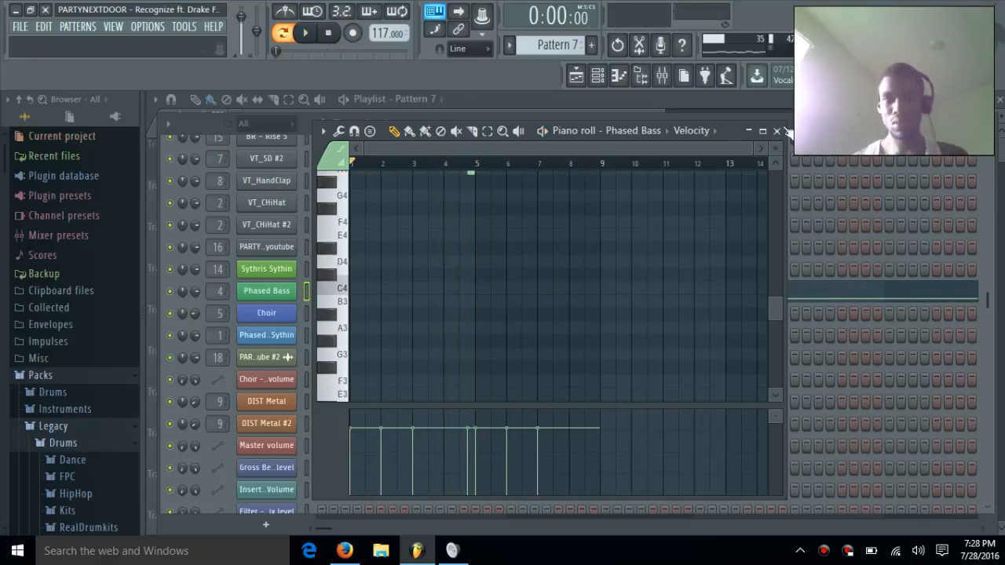
left_click(776, 130)
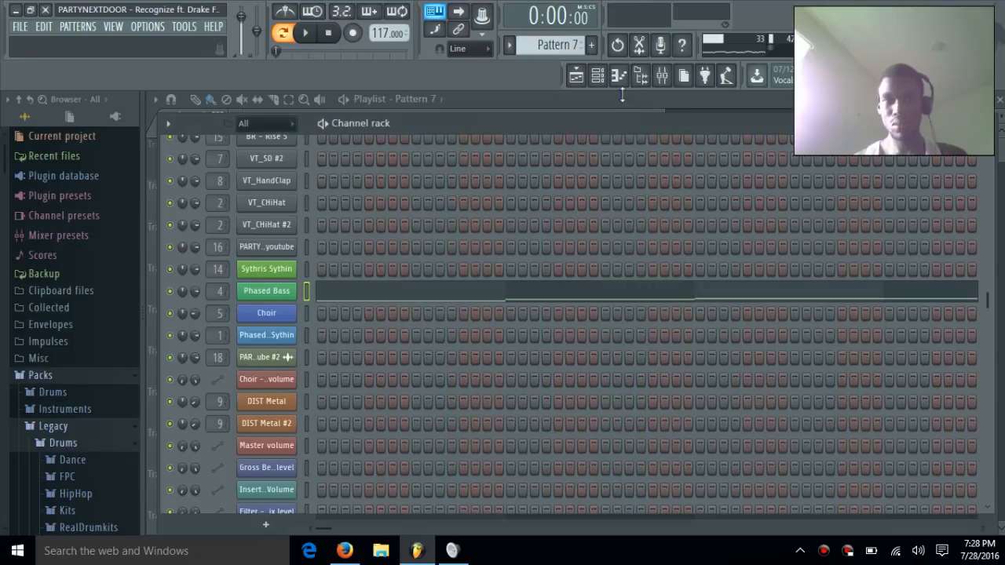
- Switch to Pattern 8 and show its Phased Bass notes in a maximized piano roll
left_click(509, 46)
left_click(568, 161)
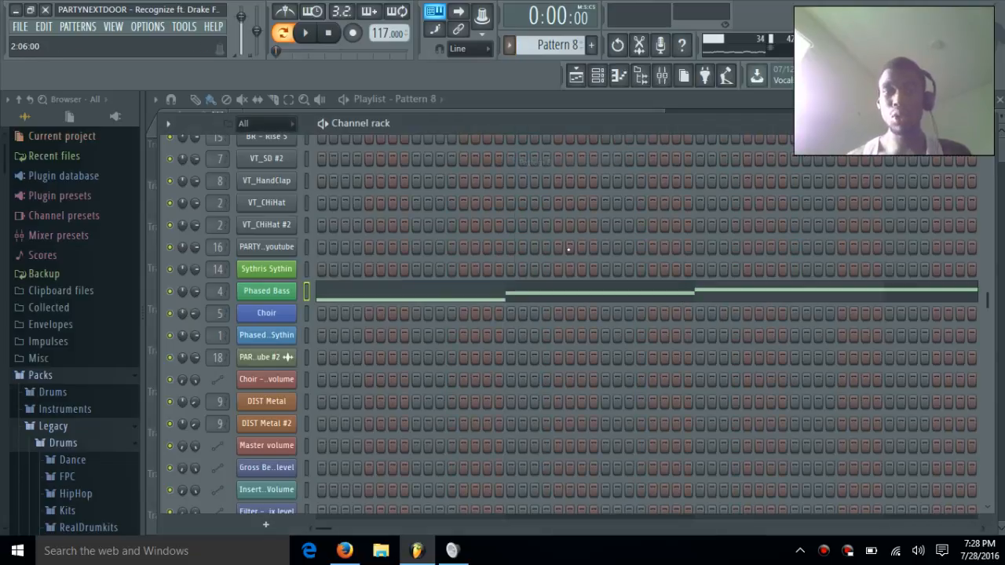
left_click(573, 296)
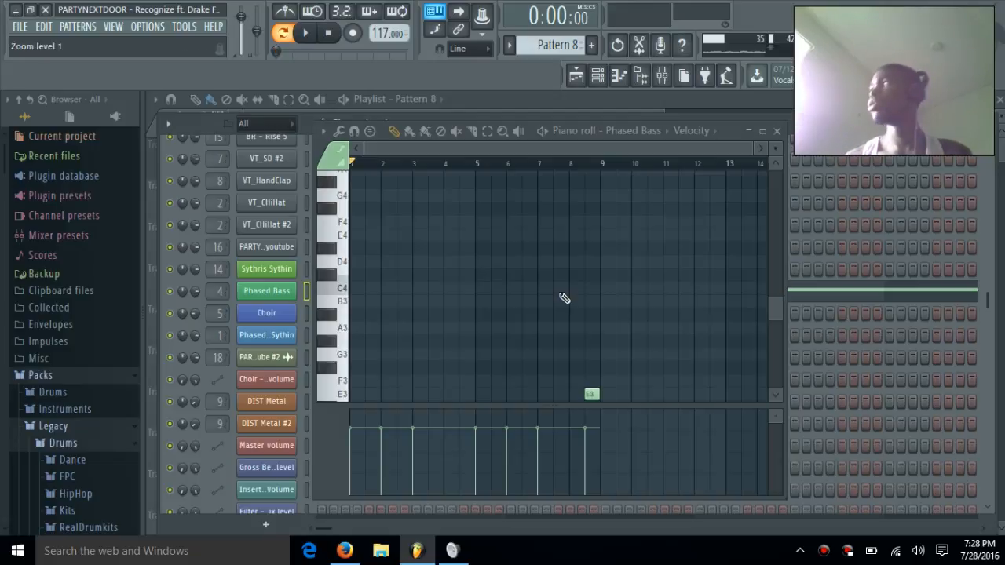
left_click(763, 132)
scroll(697, 300, "down", 3)
scroll(675, 290, "up", 2)
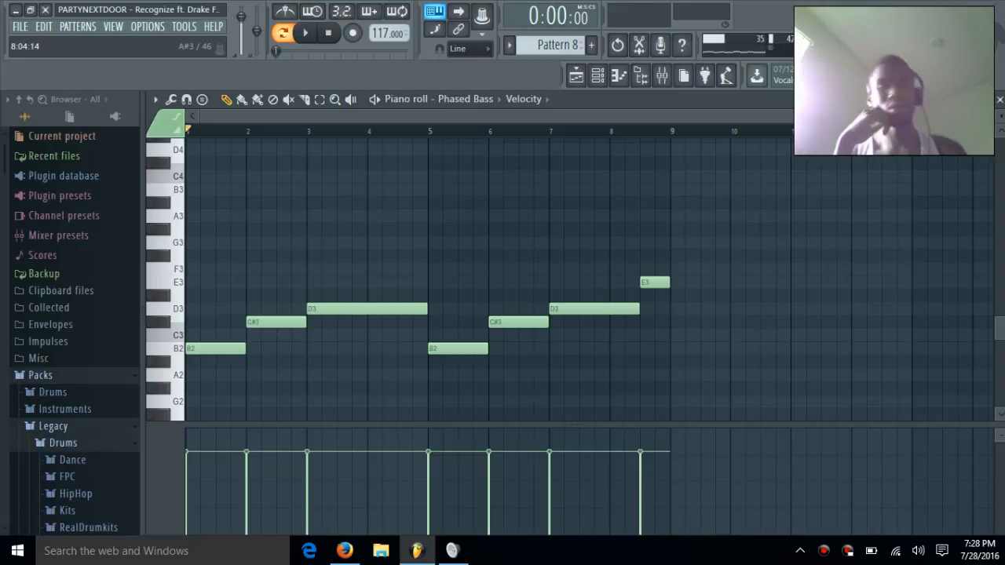
- Play Pattern 8's Phased Bass line through to its last note, stop it and close the piano roll
key("space")
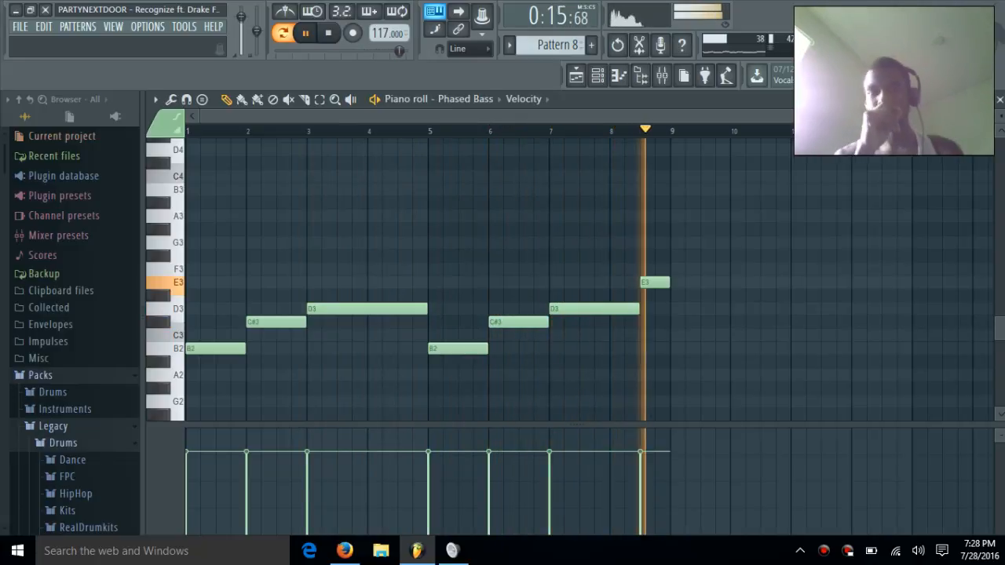
key("space")
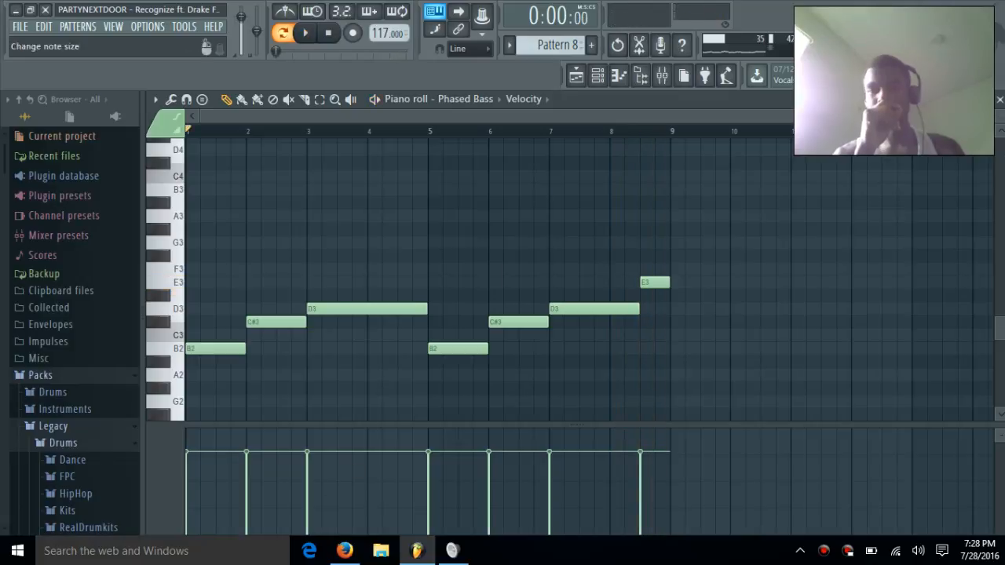
left_click(999, 101)
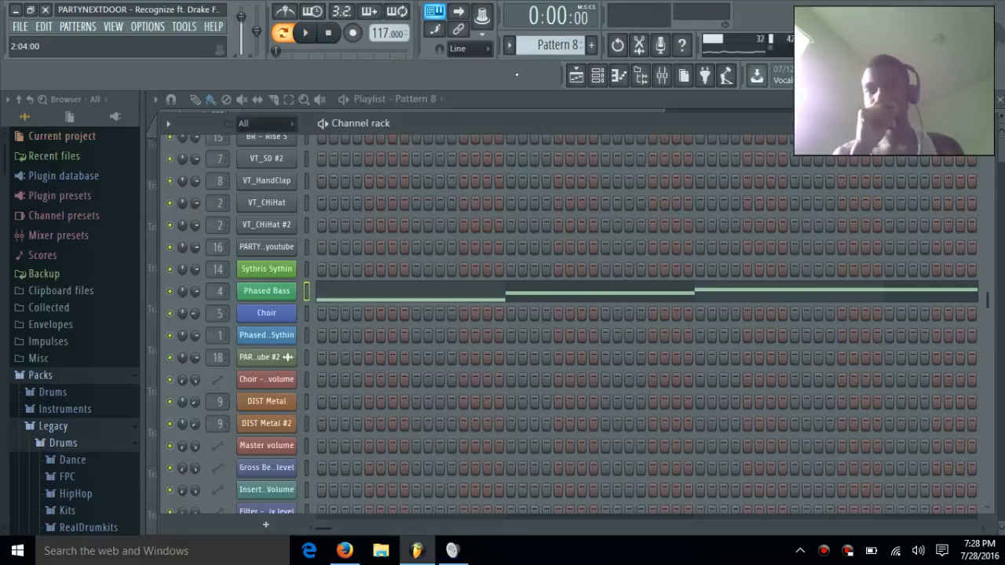
- Switch to Pattern 9 and open the RD_Tambhit notes in the piano roll
left_click(511, 48)
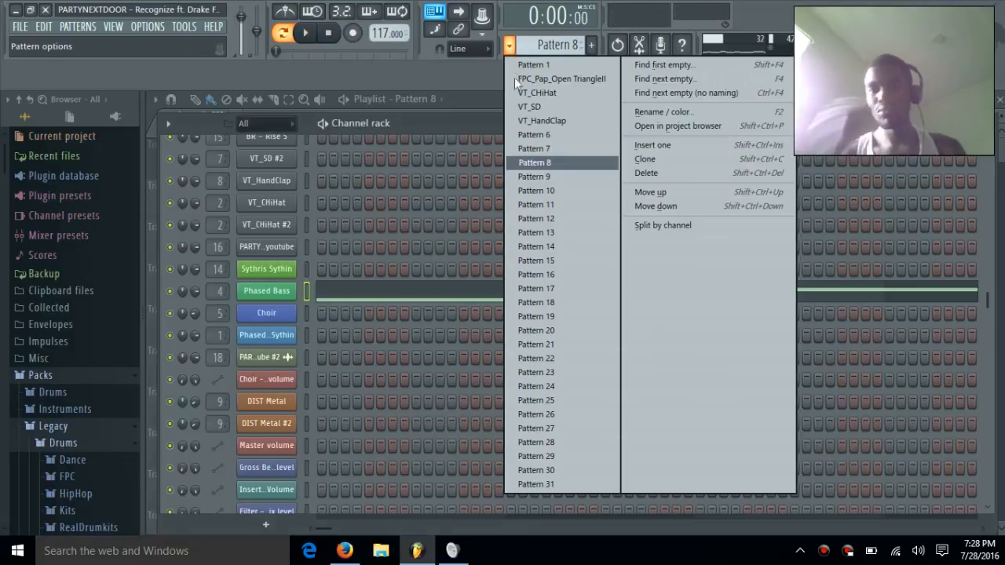
left_click(543, 173)
scroll(495, 219, "up", 5)
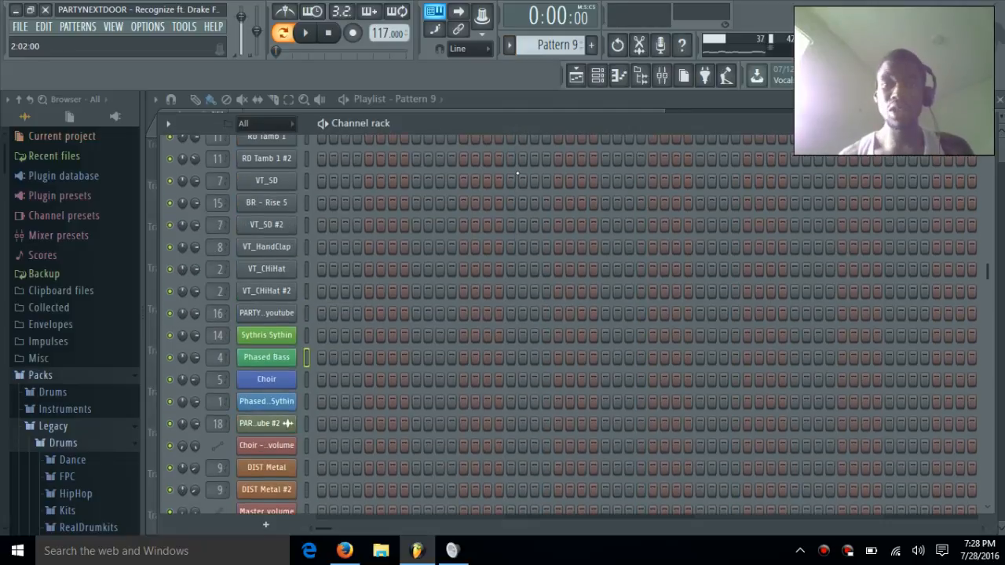
left_click(406, 289)
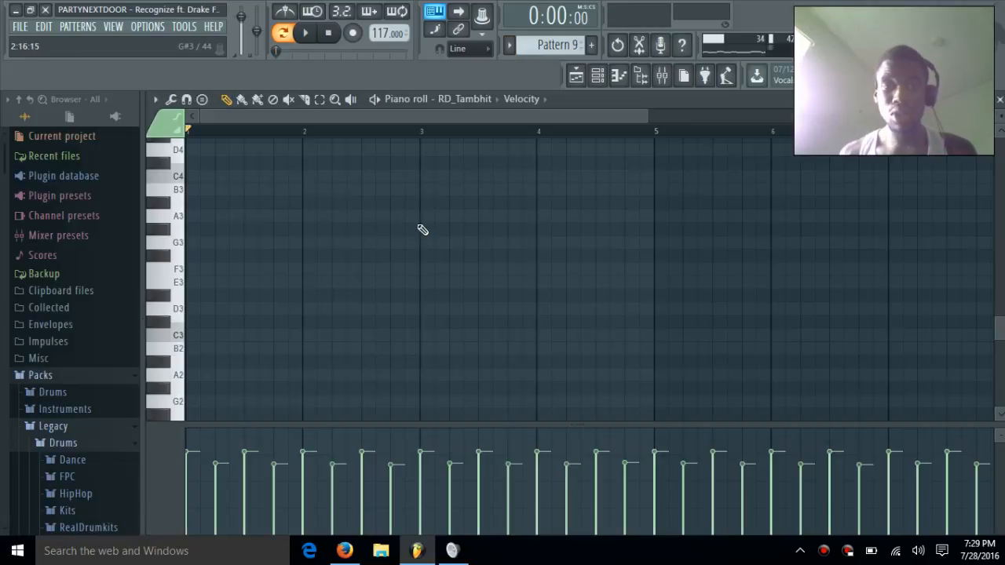
- Play Pattern 9 while examining its RD_Tambhit notes, stop playback and close the piano roll
key("space")
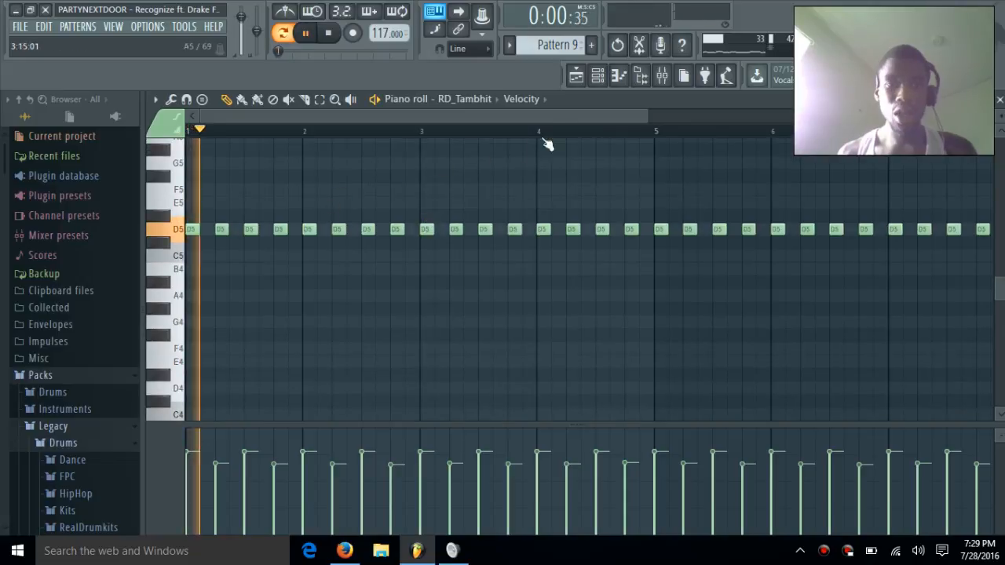
left_click_drag(554, 118, 617, 125)
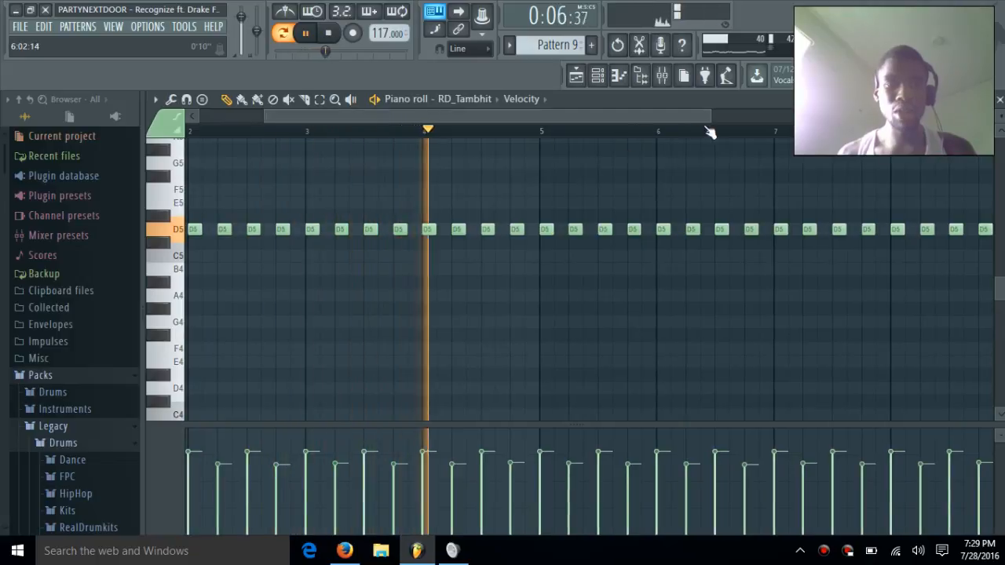
key("space")
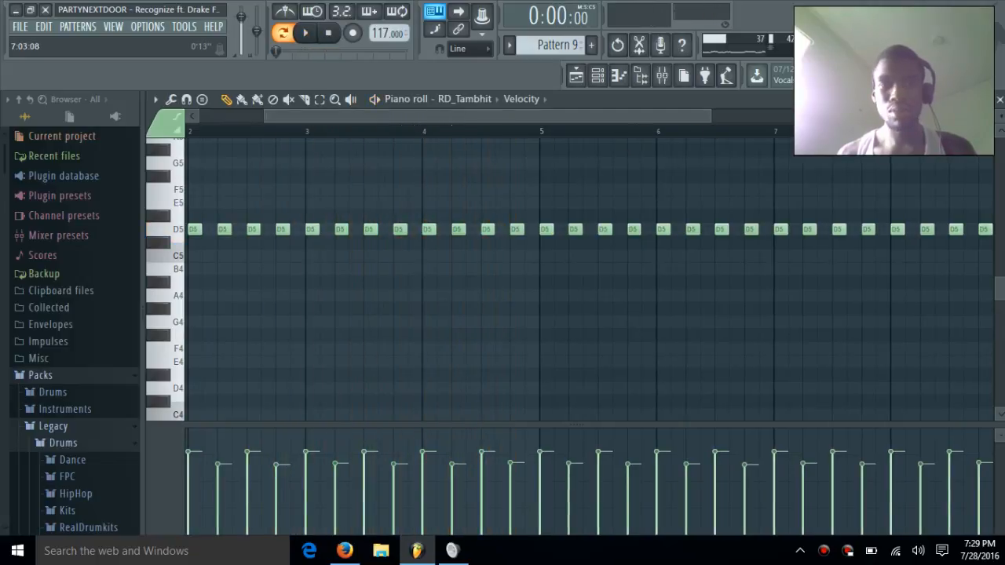
key("Escape")
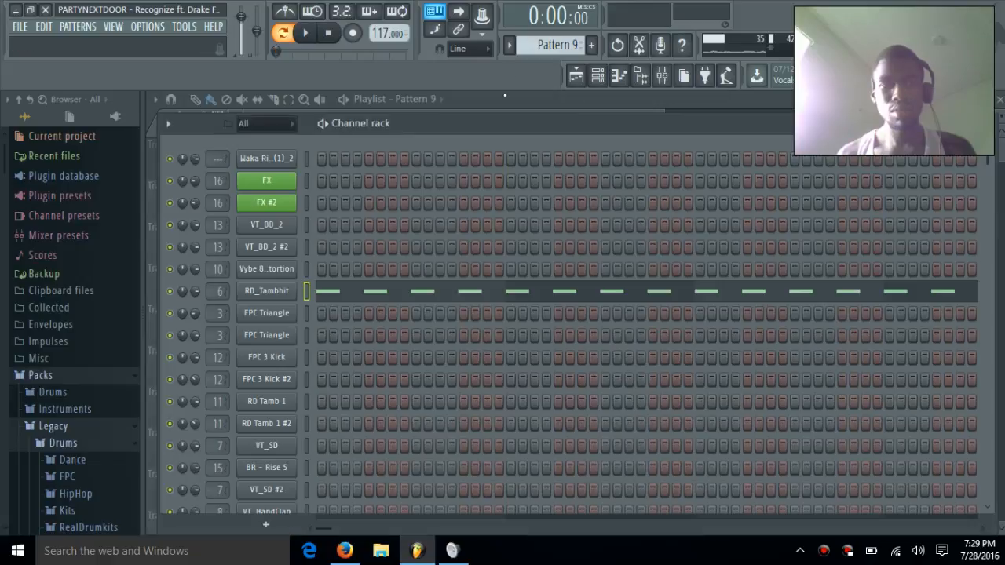
- Switch to Pattern 10 and find the Choir notes in the channel rack
left_click(514, 47)
left_click(549, 193)
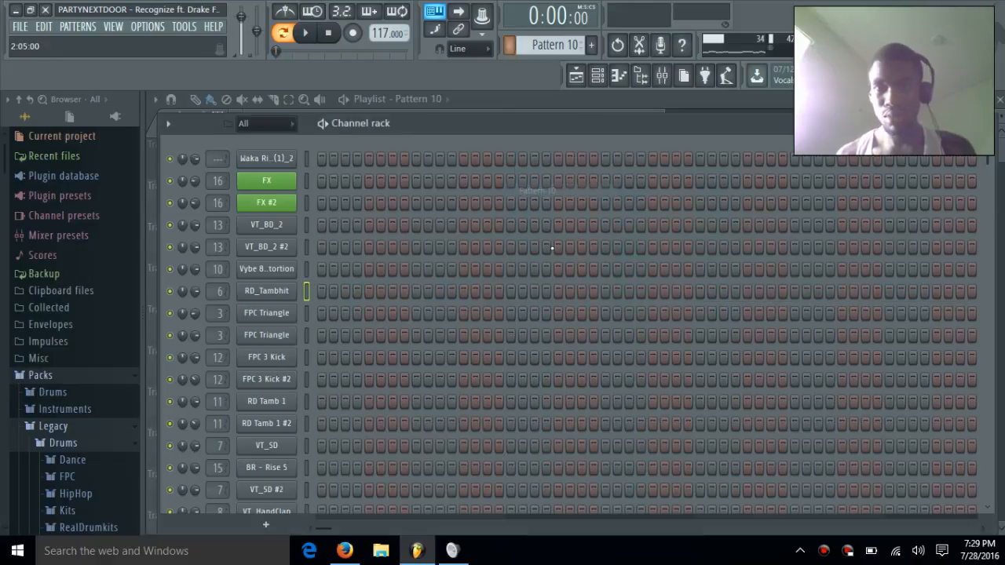
scroll(552, 249, "down", 10)
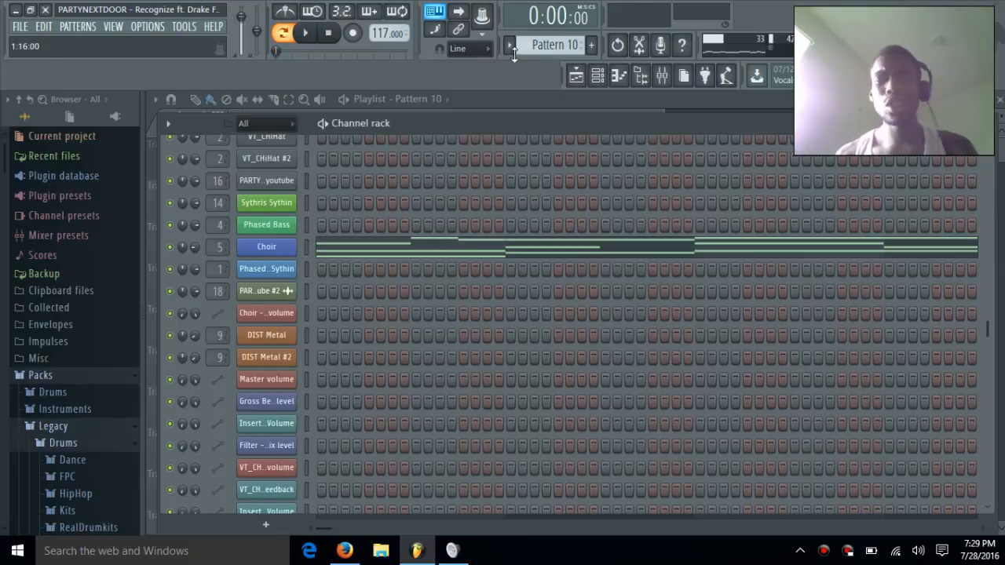
- View the VT_CHiHat notes of Pattern 11 in the channel rack and switch back to Pattern 10
left_click(510, 47)
left_click(522, 204)
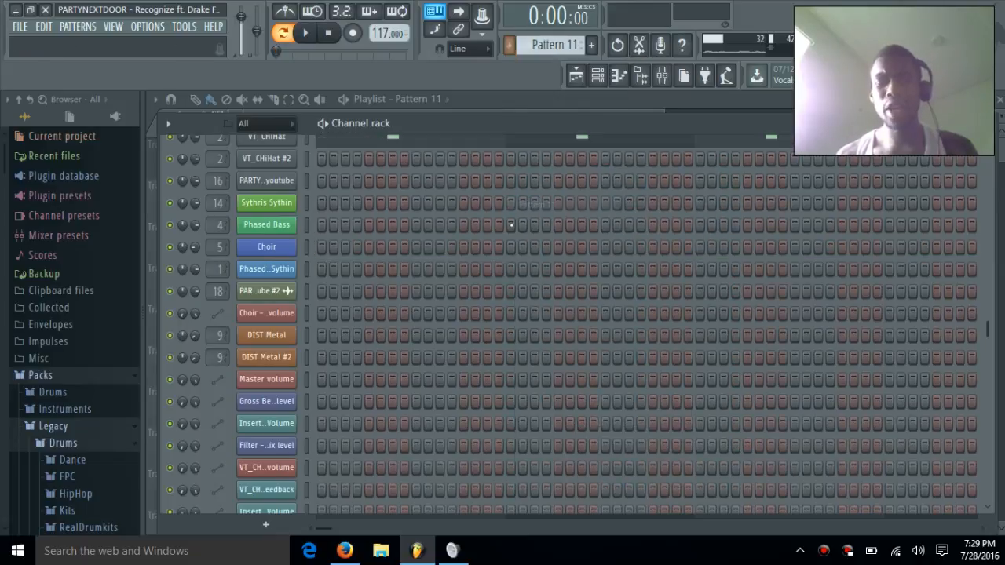
scroll(511, 225, "up", 3)
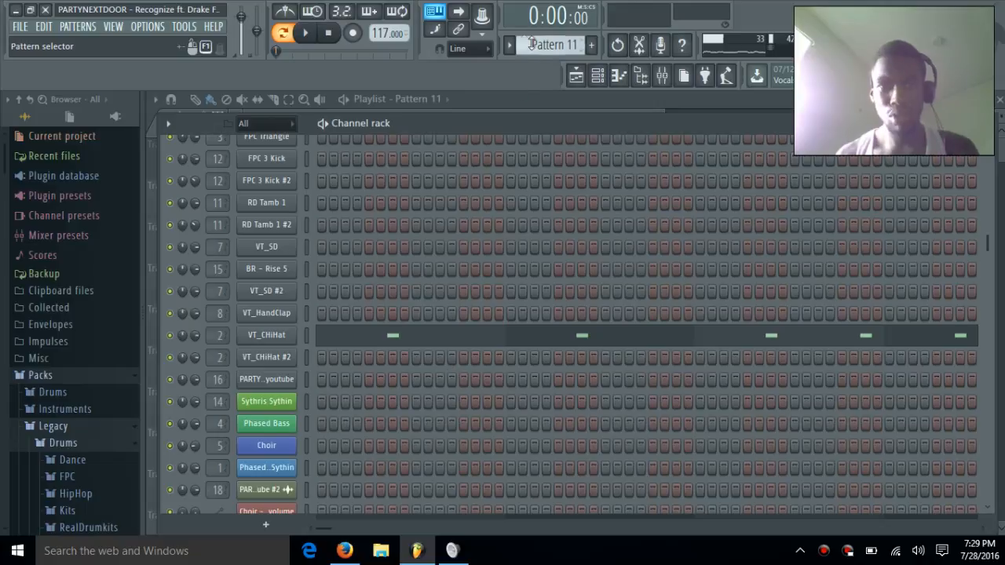
left_click(510, 46)
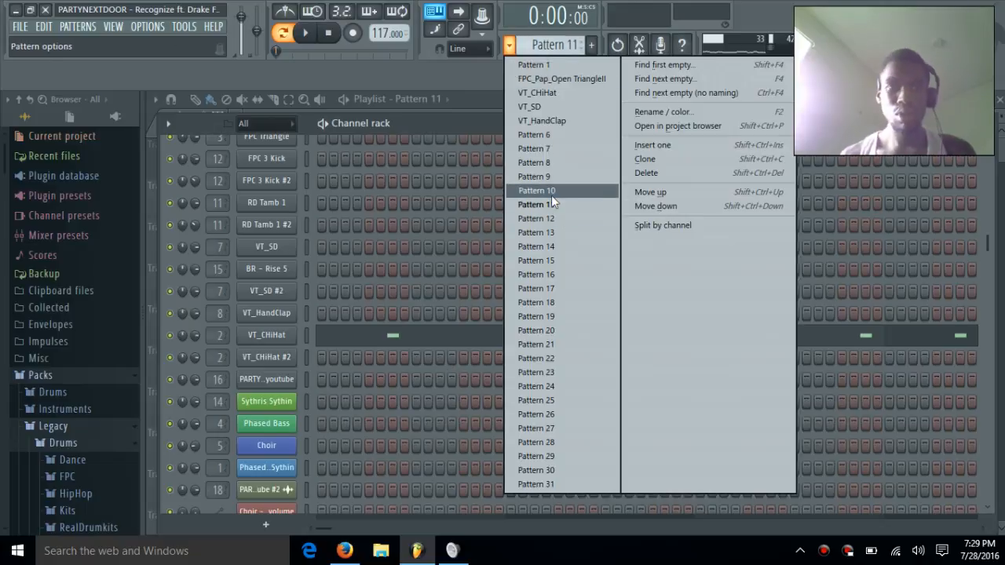
left_click(551, 192)
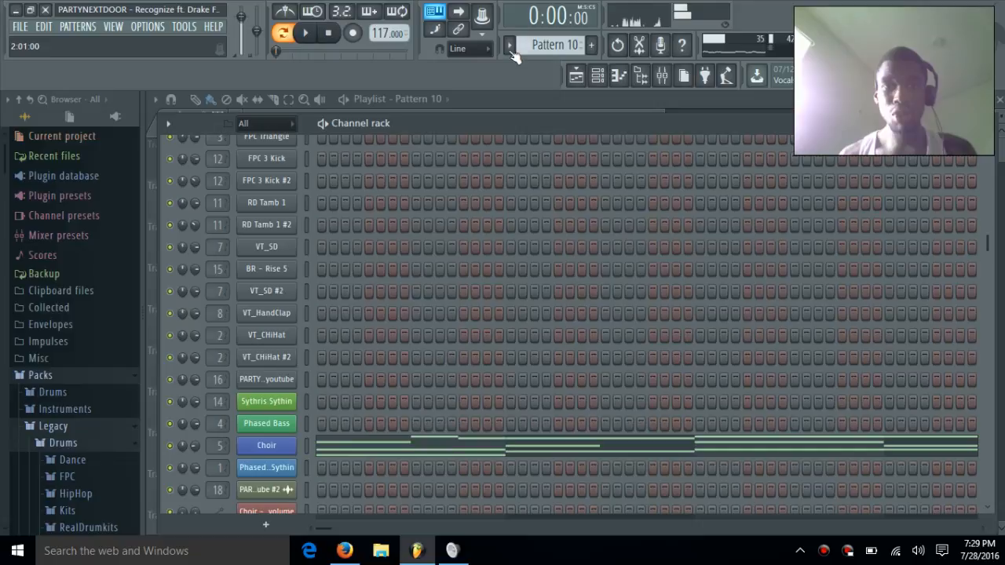
- Switch to Pattern 11, play it while examining its VT_CHiHat notes in the piano roll, and stop and close it
left_click(510, 47)
left_click(576, 199)
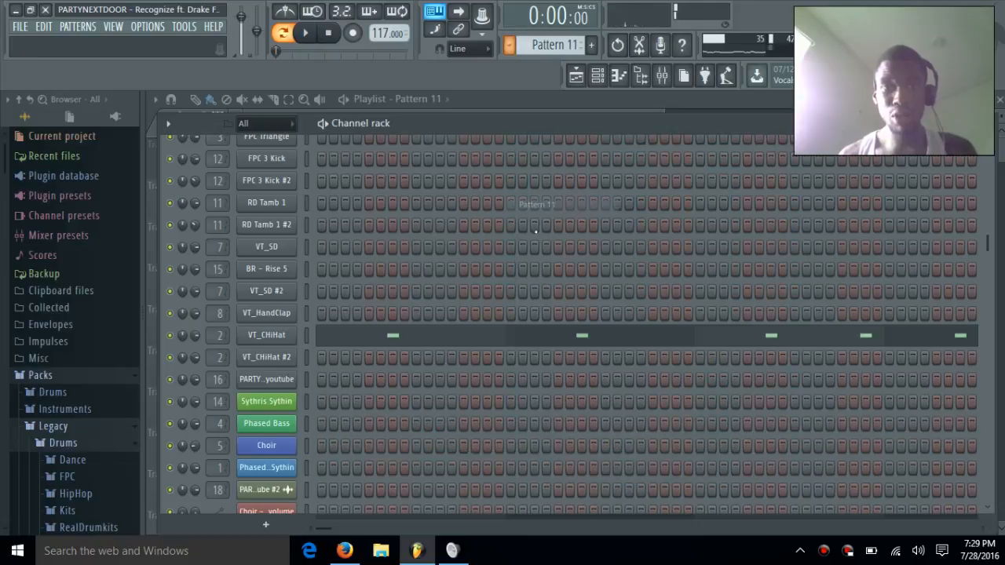
scroll(475, 288, "down", 3)
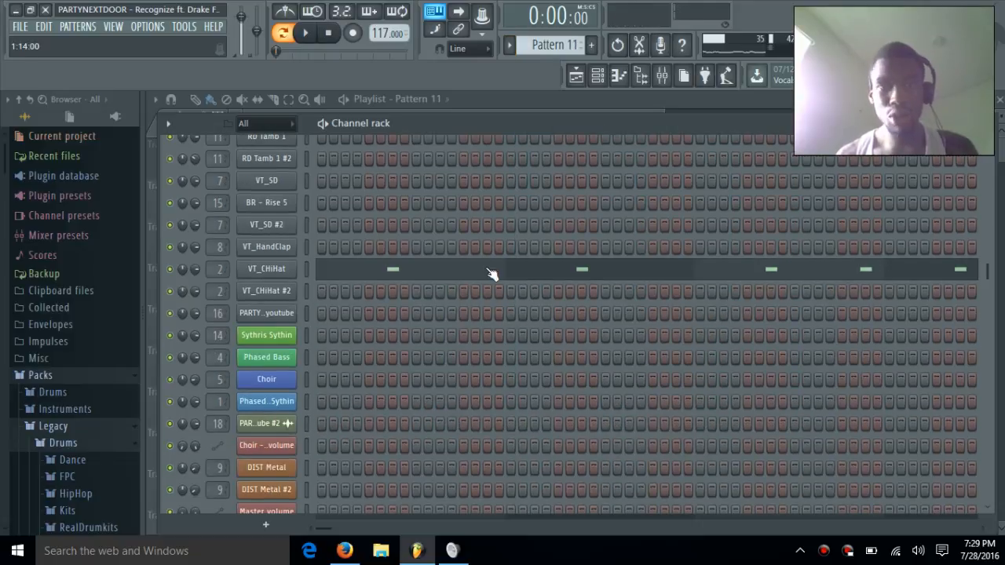
key("space")
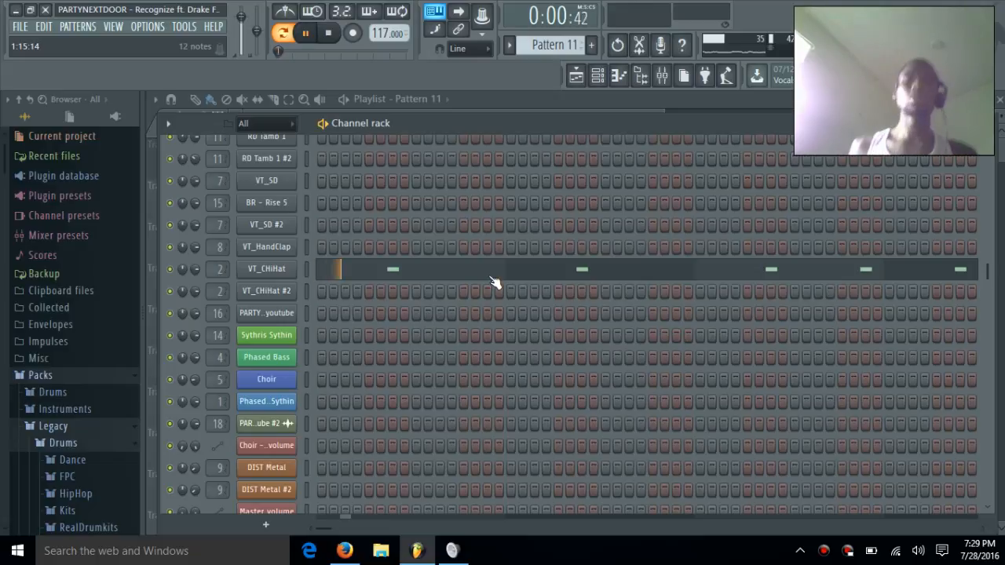
left_click(492, 277)
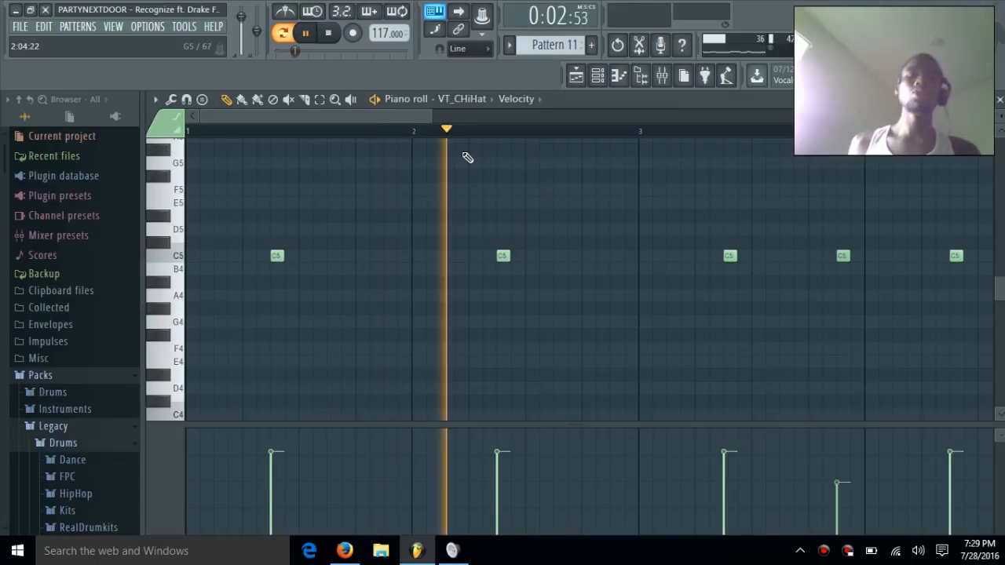
left_click_drag(437, 118, 762, 148)
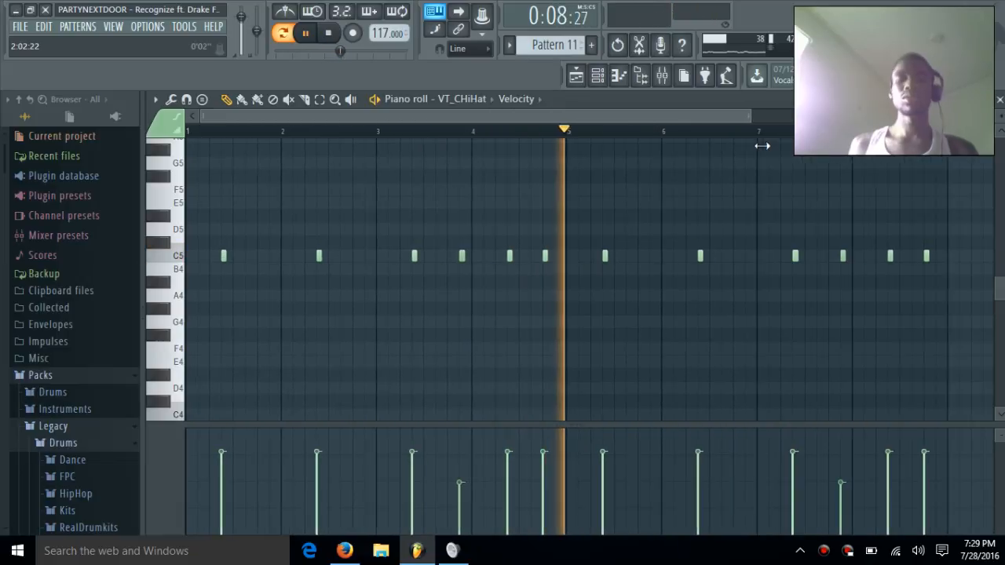
key("space")
key("Escape")
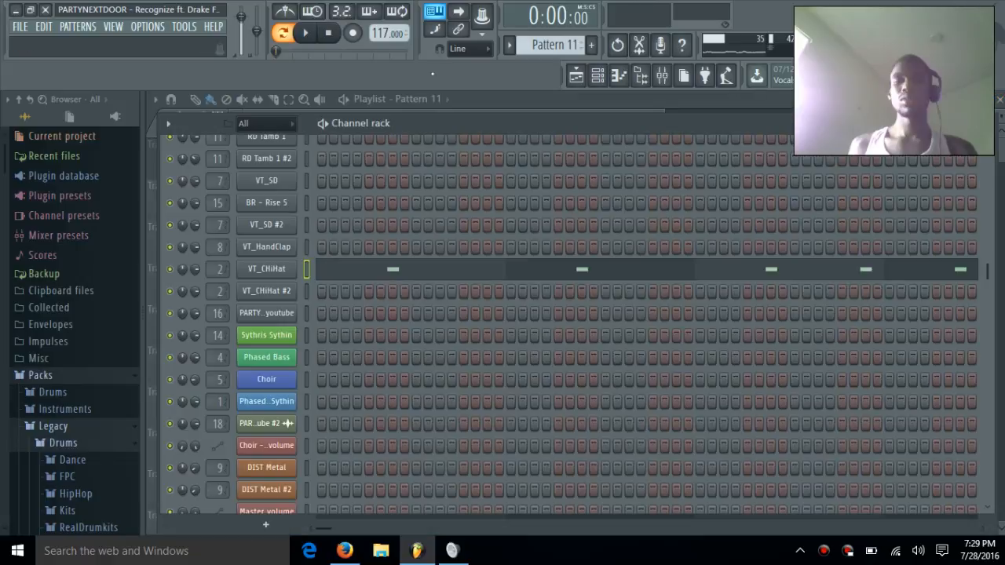
- Switch to Pattern 12, play its VT_CHiHat #2 notes in the piano roll across the whole pattern, and stop and close it
left_click(510, 45)
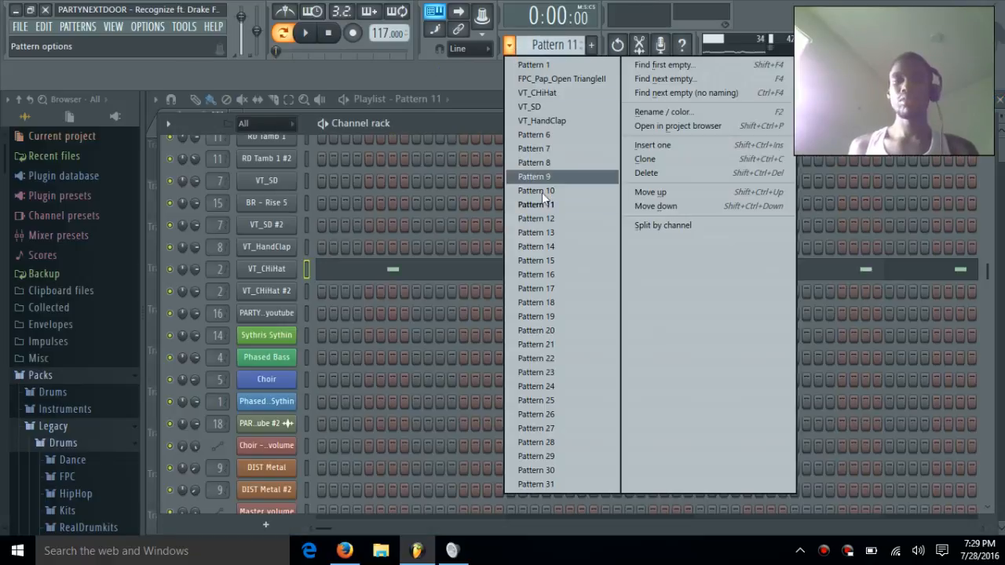
left_click(546, 218)
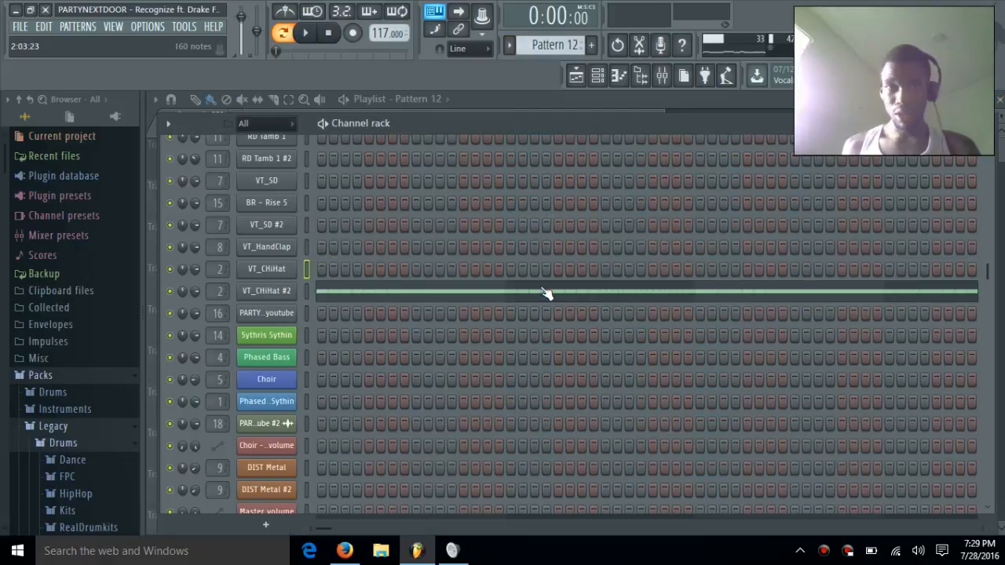
left_click(546, 292)
left_click_drag(490, 118, 802, 208)
key("space")
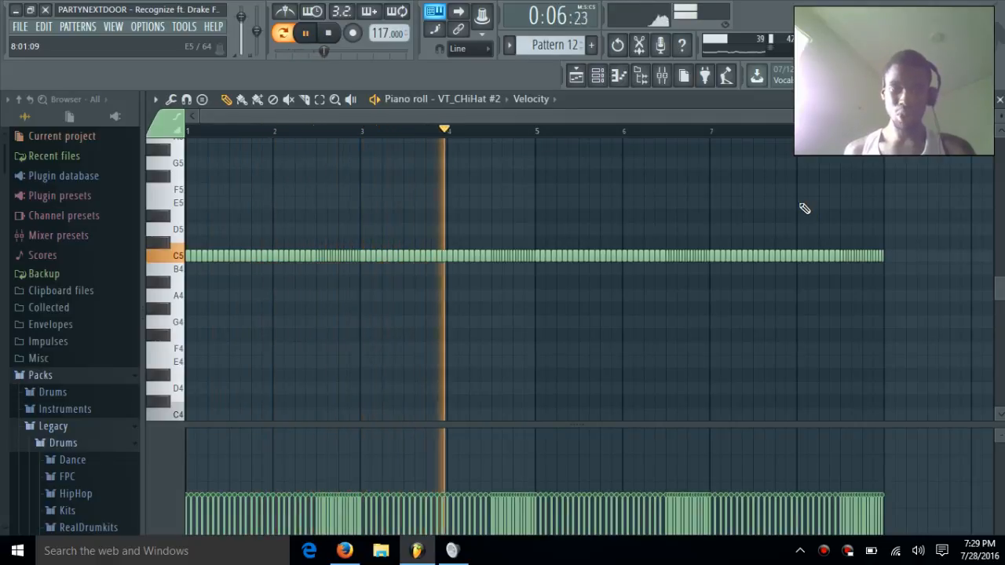
key("space")
left_click(999, 103)
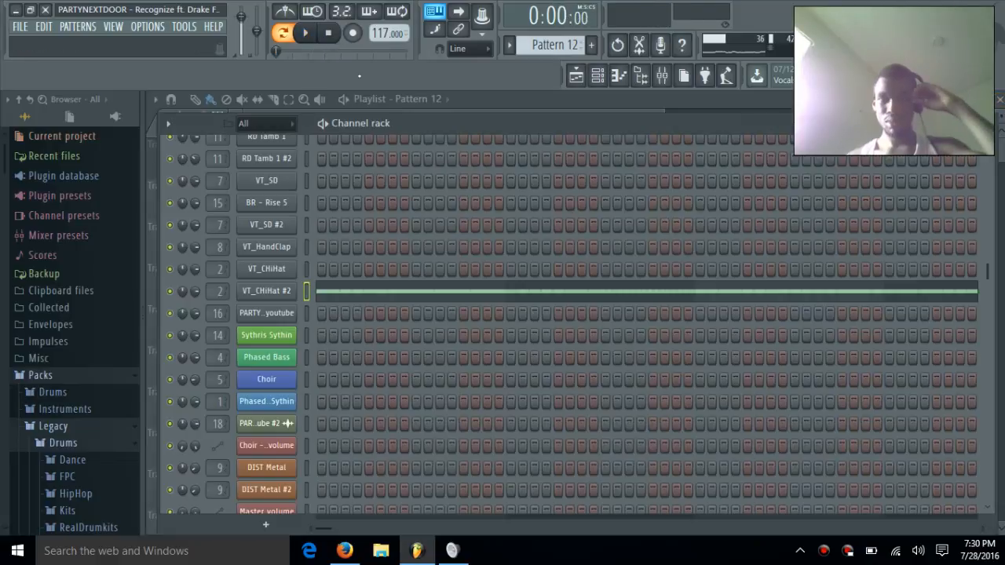
- Switch to Pattern 13 and open the DIST Metal notes in the piano roll
left_click(509, 45)
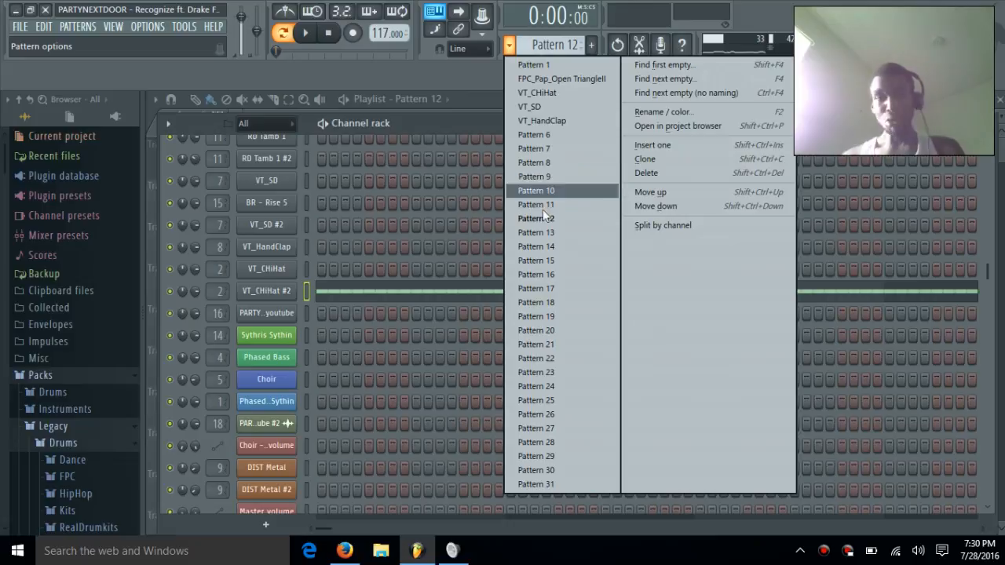
left_click(552, 232)
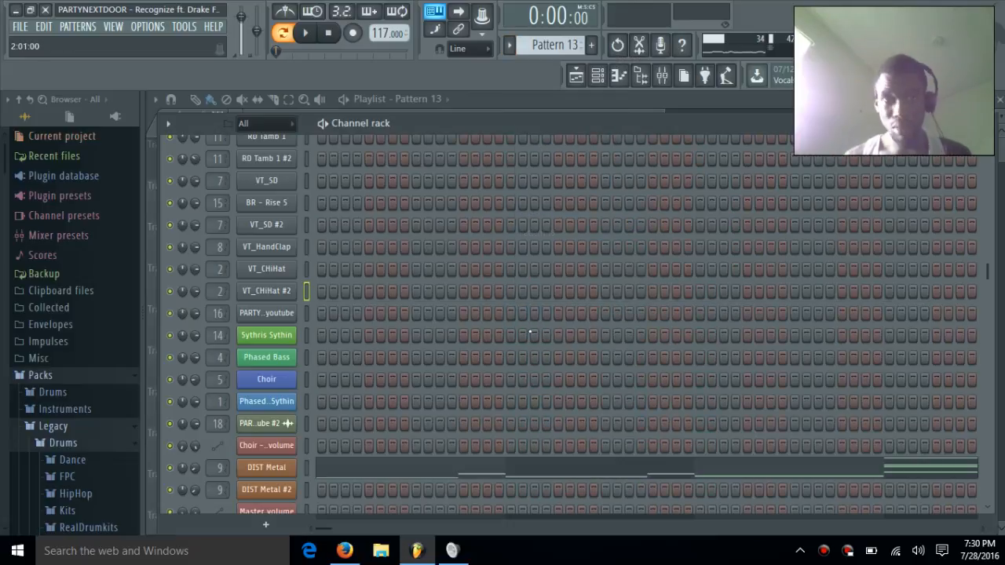
scroll(496, 346, "down", 3)
left_click(492, 340)
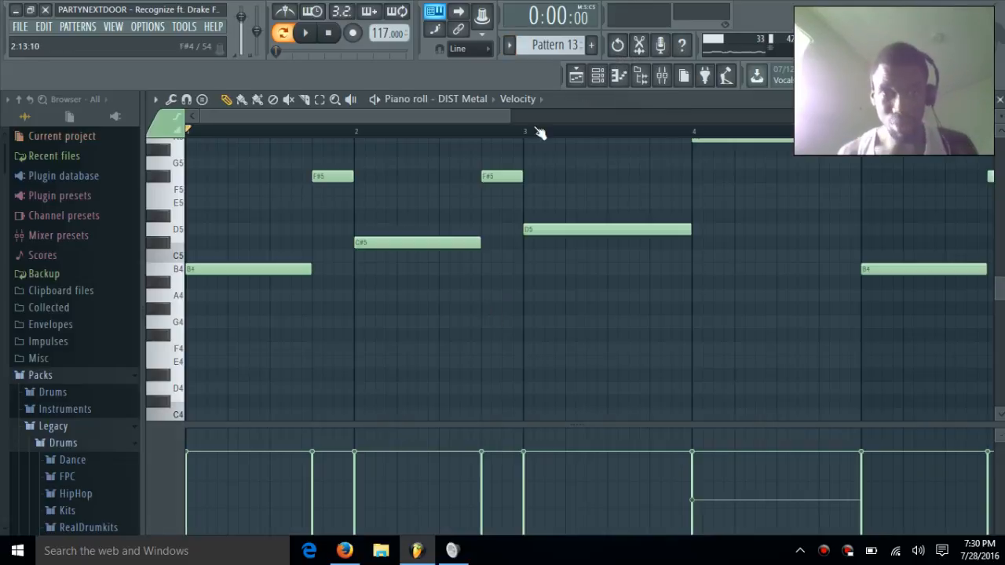
- Return to the channel rack, view the DIST Metal channel's Slayer instrument settings and close them
left_click(661, 83)
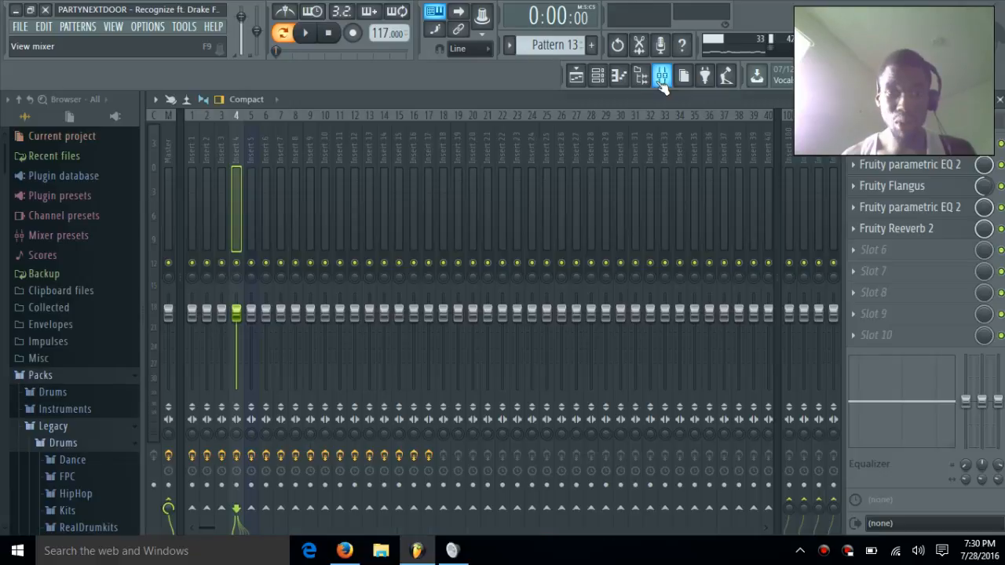
left_click(661, 83)
left_click(598, 77)
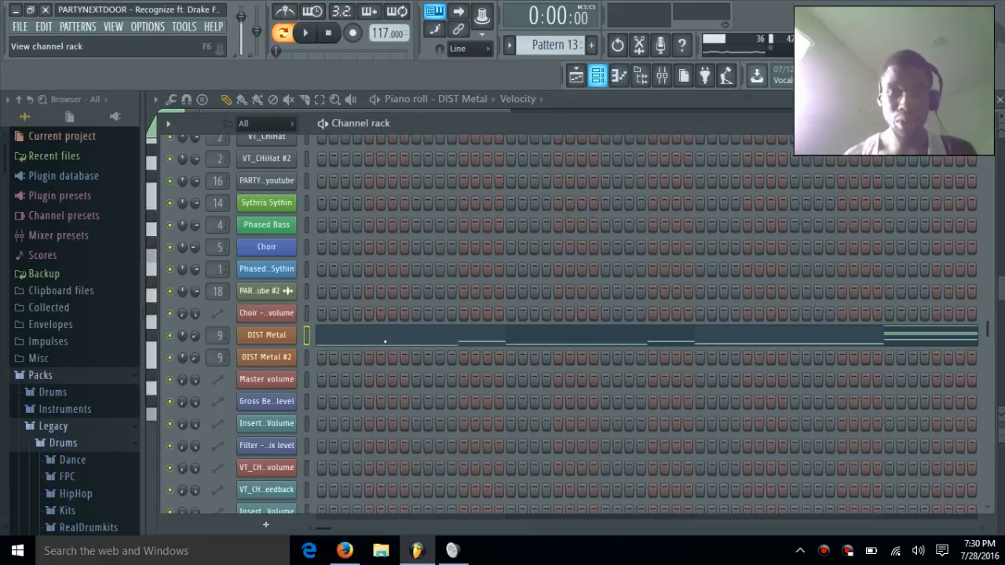
left_click(278, 336)
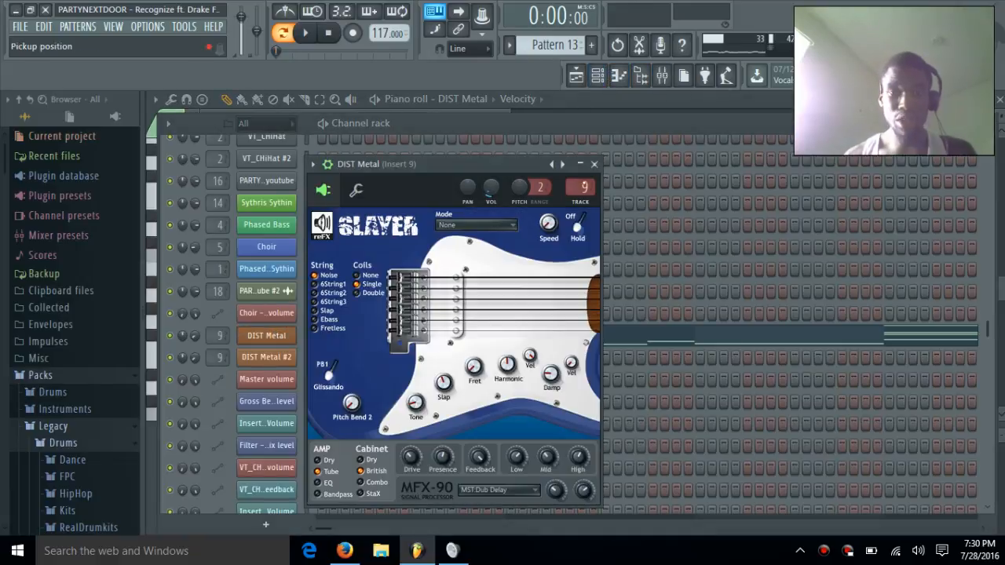
left_click(594, 165)
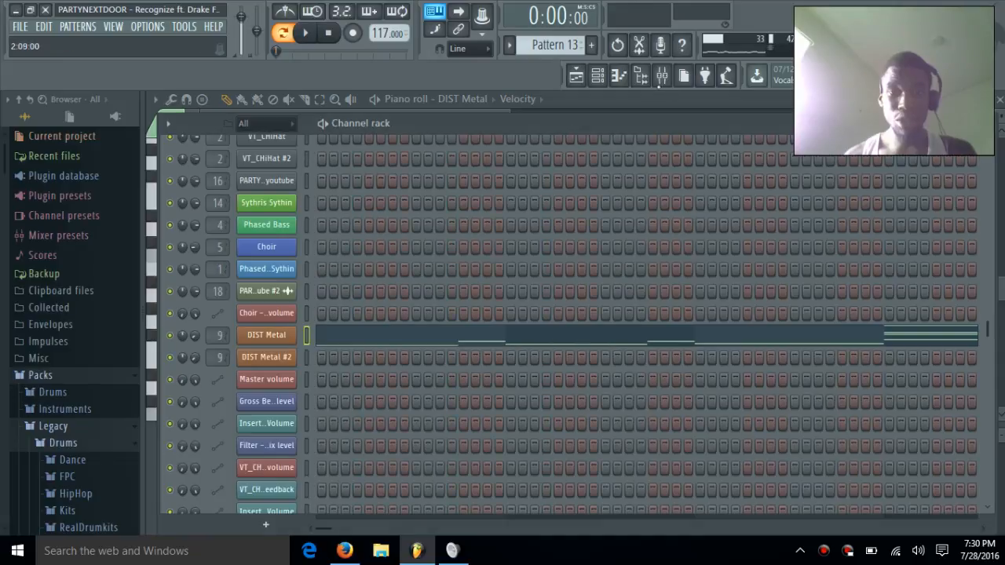
- Show the DIST Metal channel's Insert 9 track in the mixer and bring up the plugin picker
left_click(661, 76)
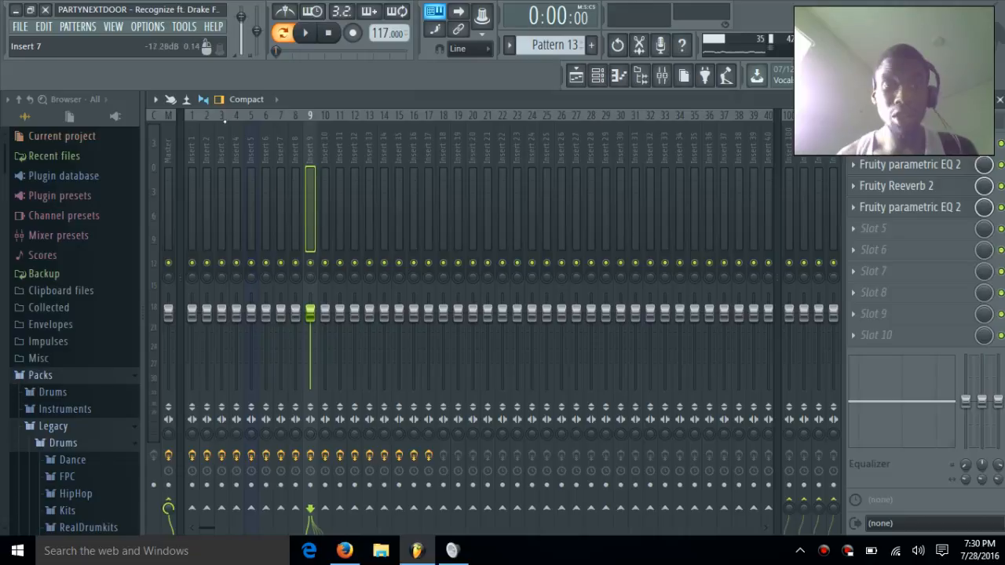
left_click(145, 28)
mouse_move(122, 28)
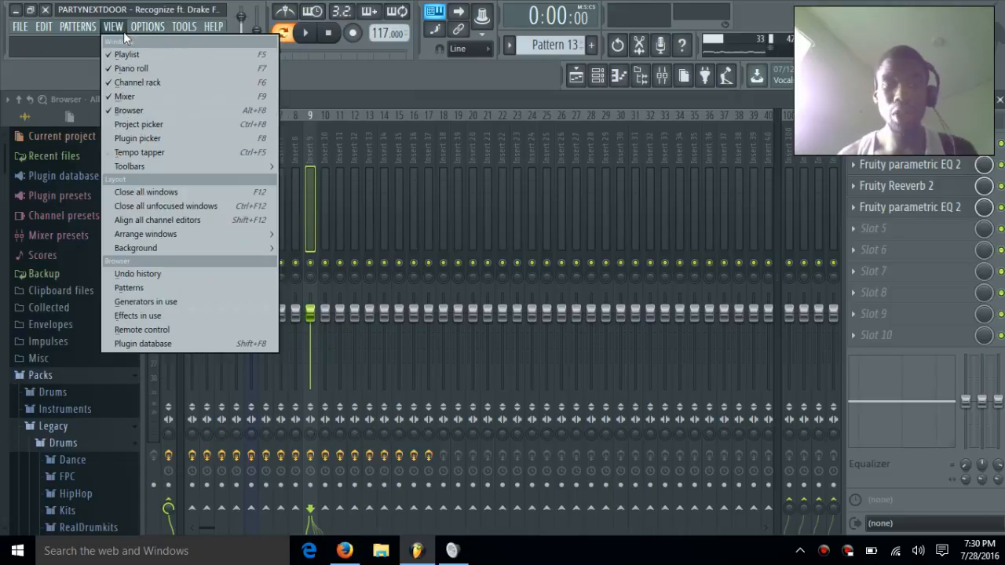
left_click(159, 138)
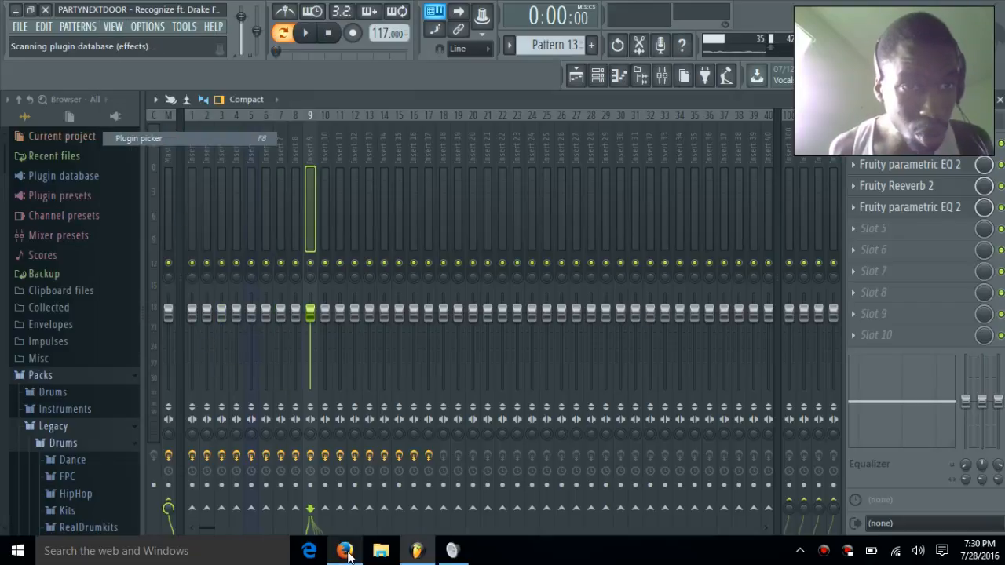
left_click(345, 551)
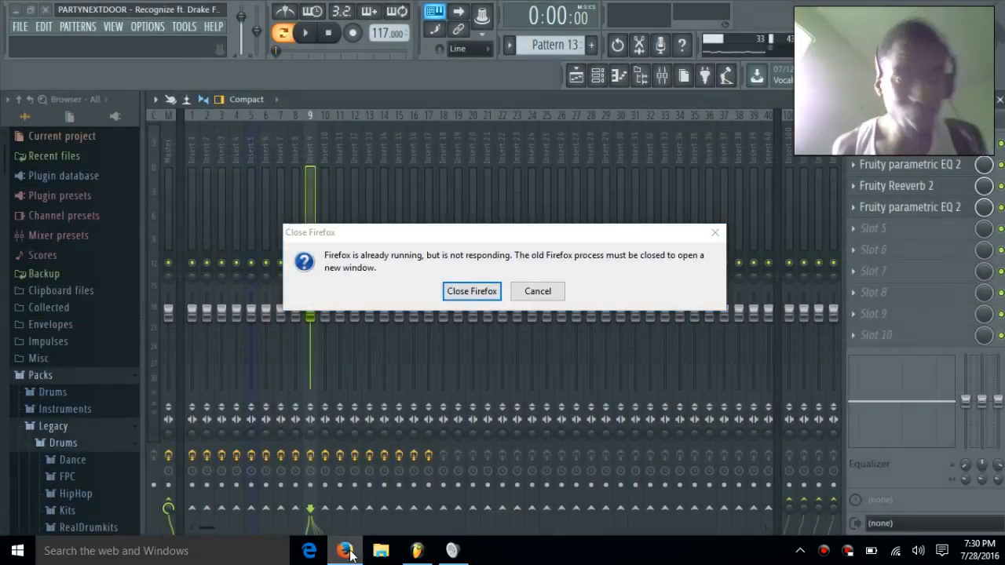
left_click(533, 292)
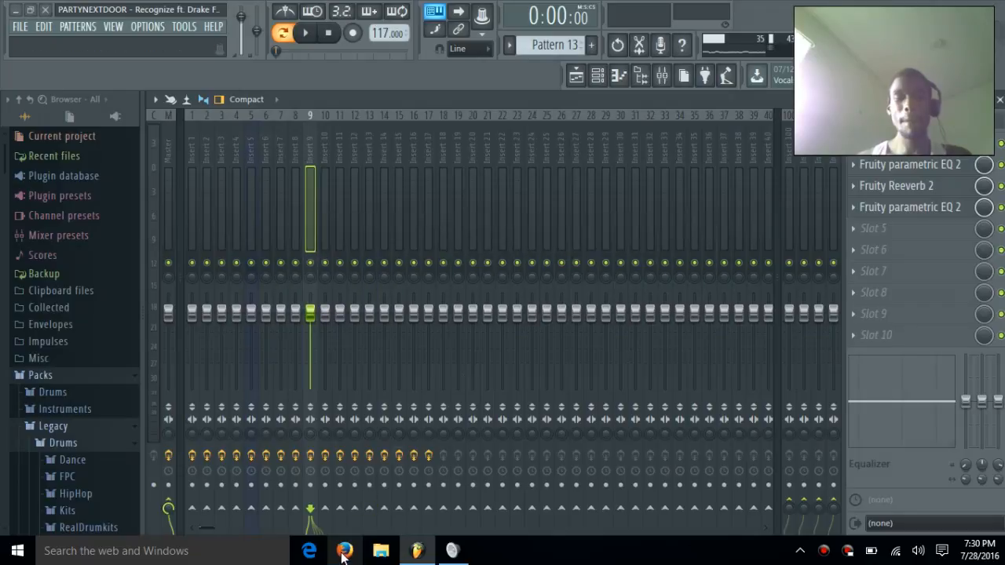
left_click(418, 551)
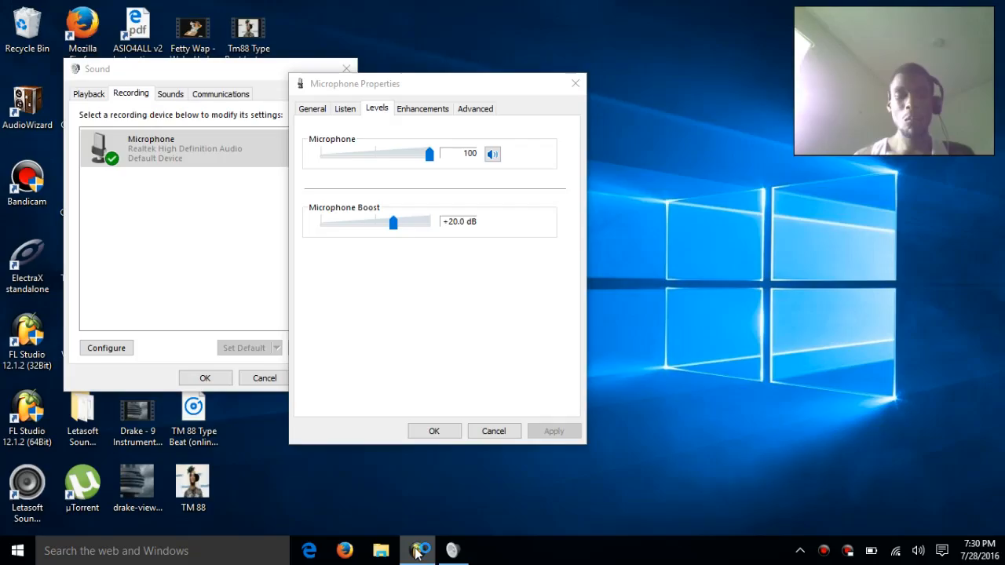
left_click(417, 552)
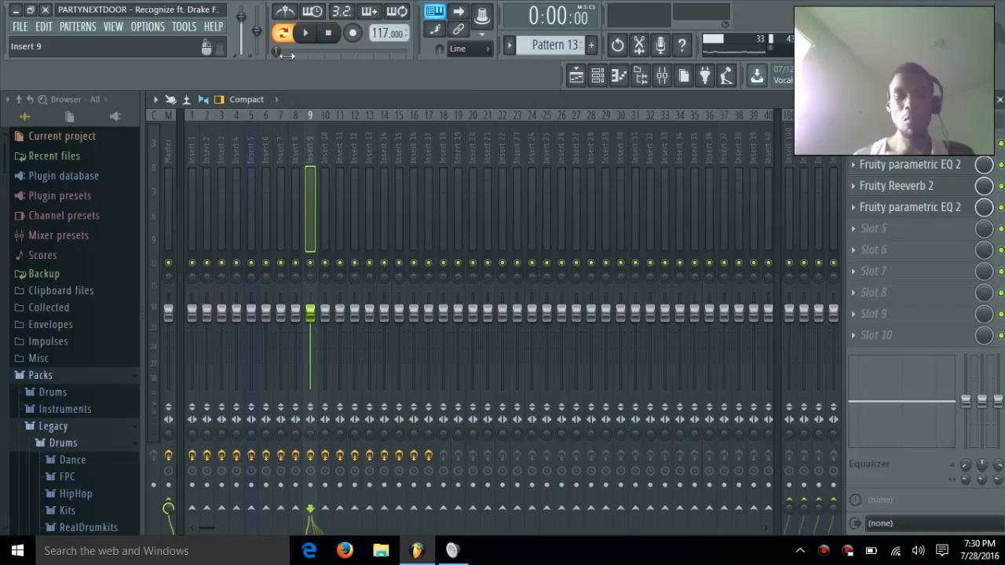
- Reopen the plugin picker, locate the FL Slayer synthesizer and close the picker
left_click(155, 30)
mouse_move(115, 29)
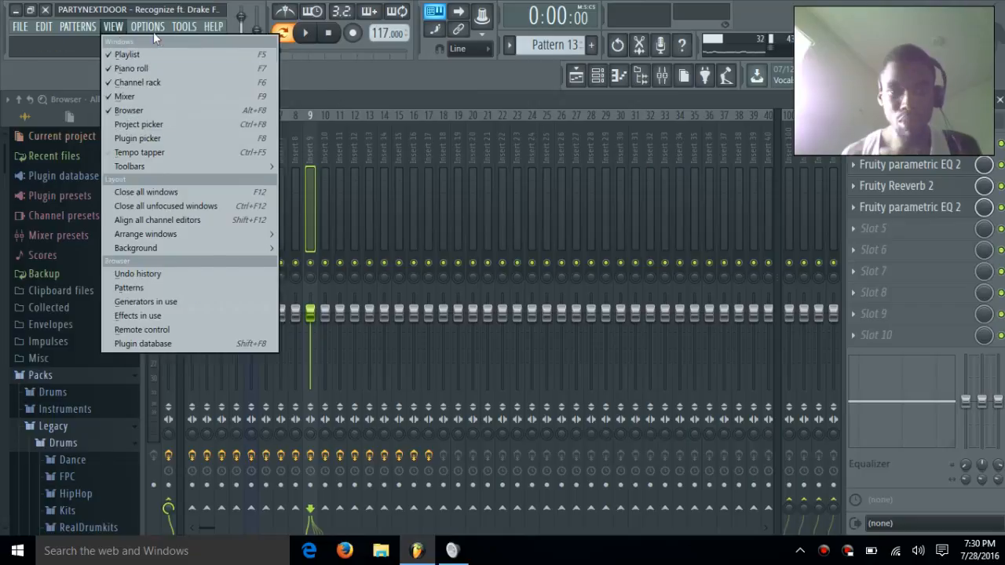
left_click(146, 139)
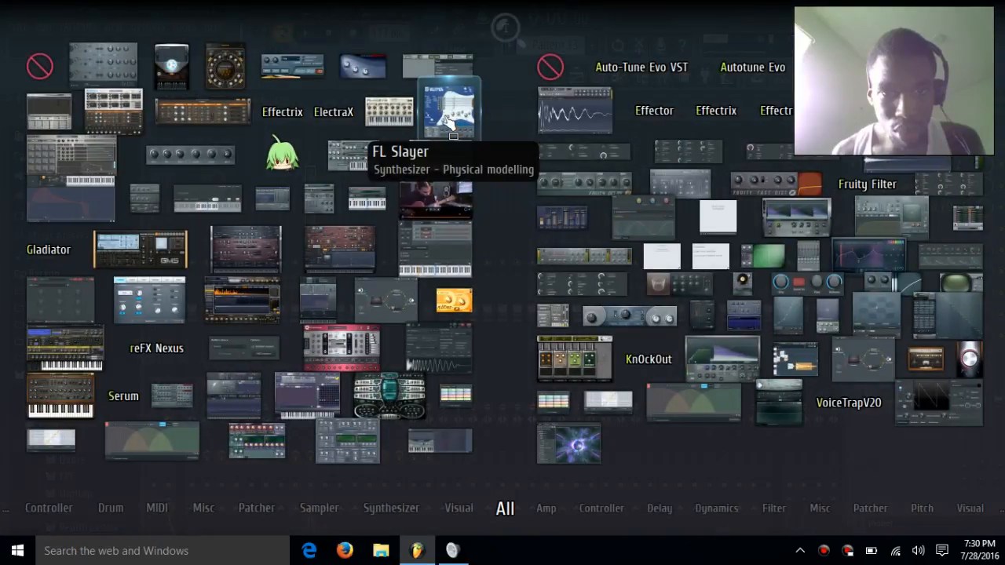
left_click(710, 458)
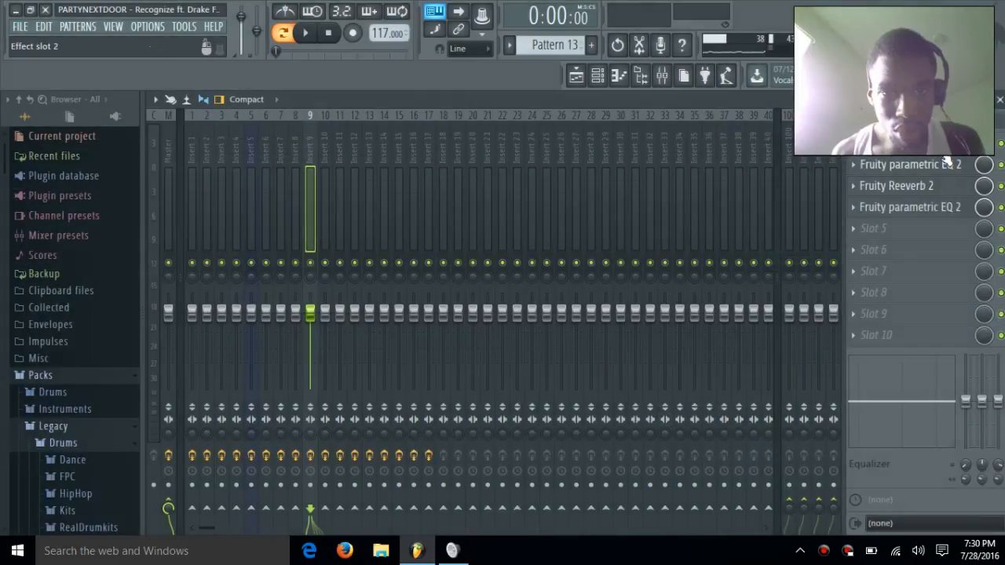
- Inspect the effects in slots 1 to 4 of Insert 9, including both Fruity parametric EQ 2 instances and Fruity Reeverb 2
left_click(941, 144)
left_click(941, 145)
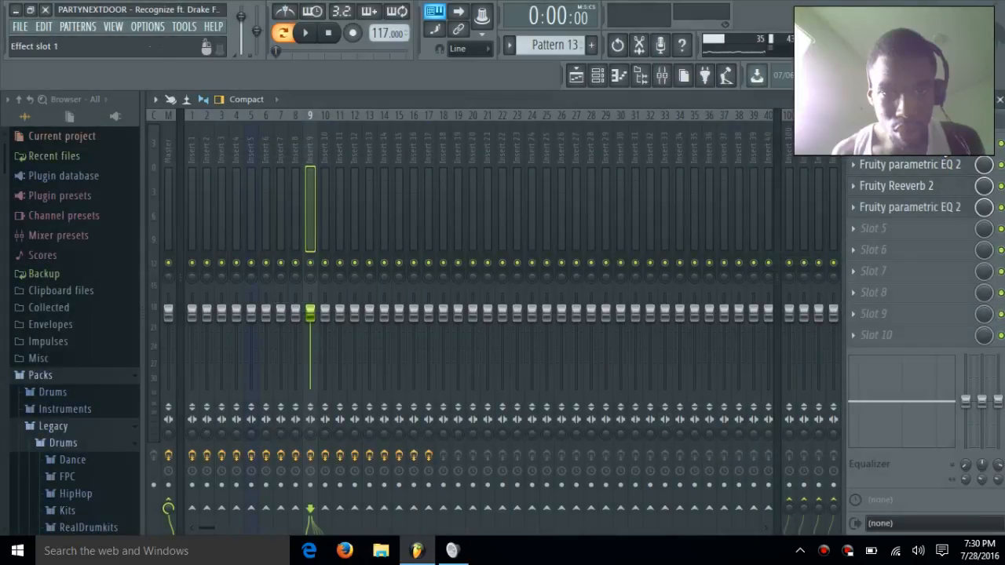
left_click(948, 166)
left_click(948, 167)
left_click(942, 189)
left_click(942, 189)
left_click(939, 210)
left_click(940, 210)
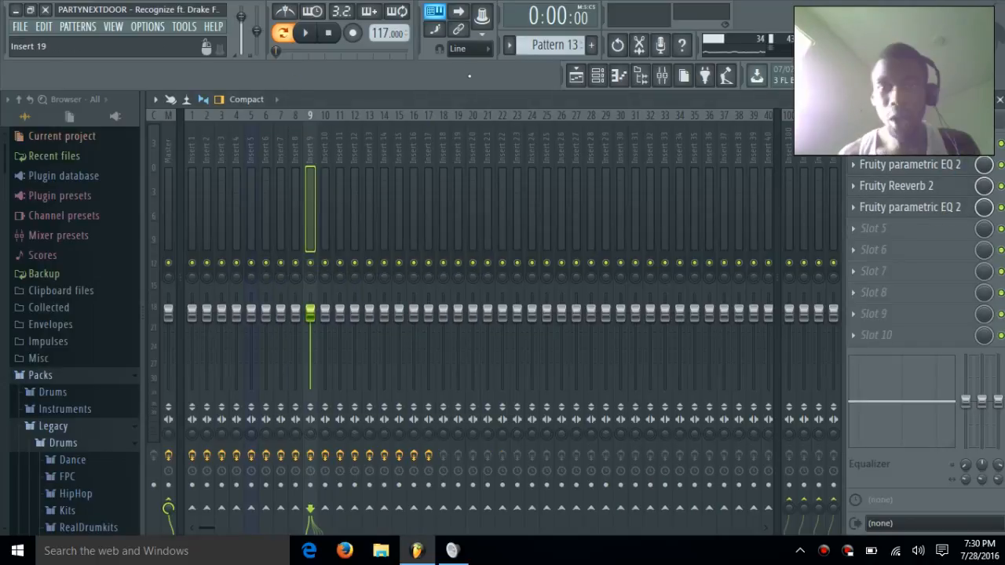
- Play Pattern 13 briefly from the channel rack, reopen the DIST Metal notes in the piano roll and stop playback
left_click(597, 76)
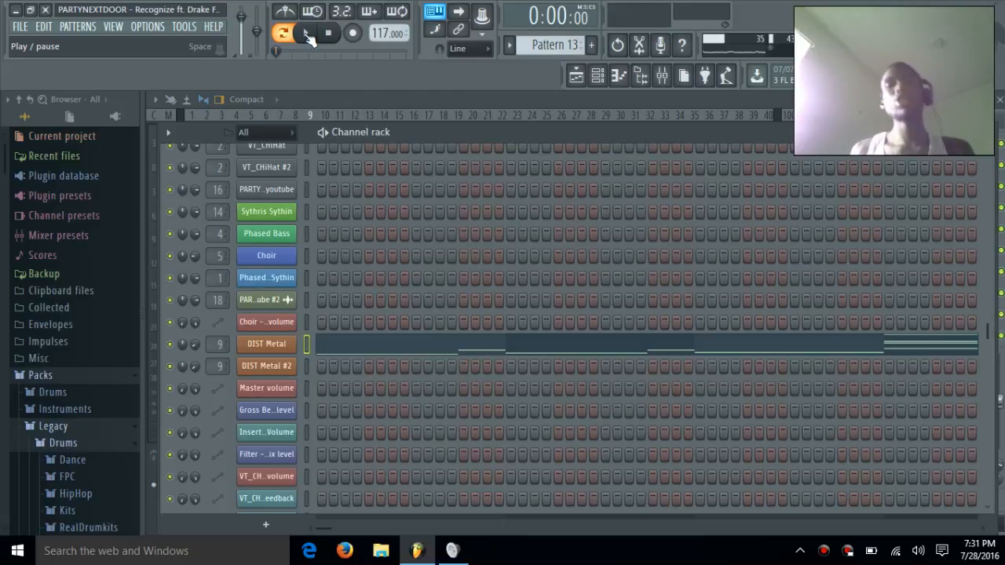
left_click(313, 39)
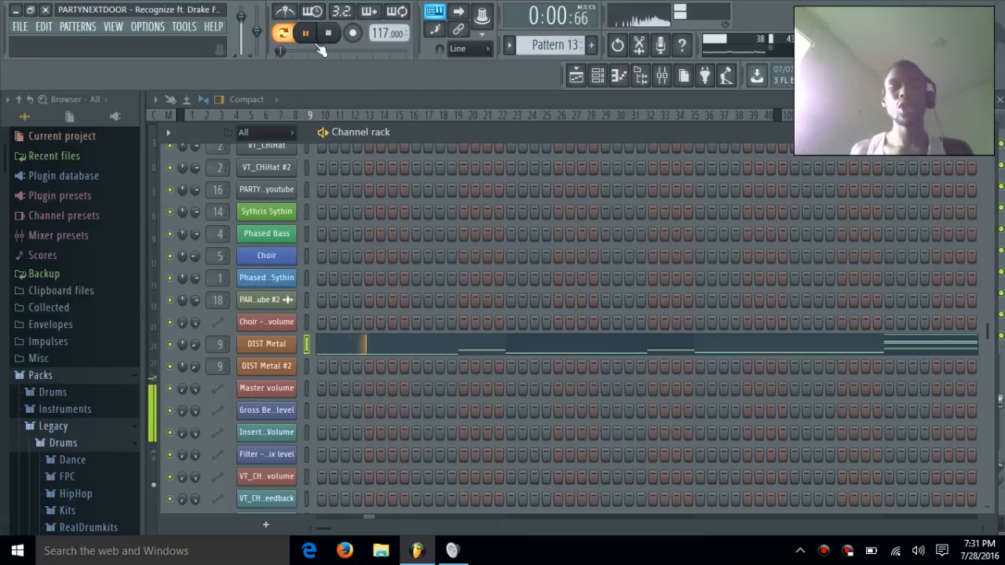
left_click(574, 349)
key("space")
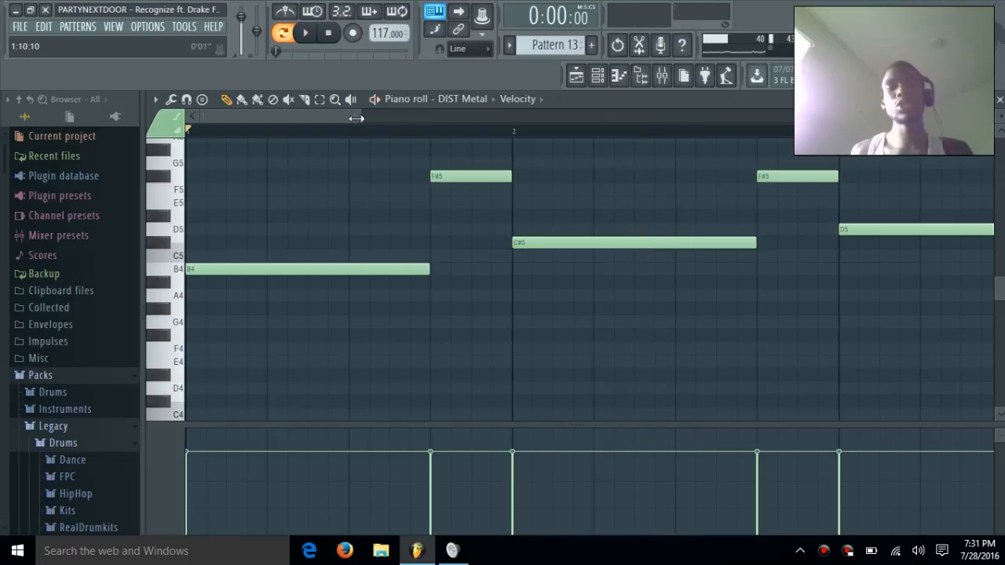
- Play Pattern 13 in full while examining its high and low DIST Metal notes across all eight bars, and stop playback
left_click_drag(361, 114, 830, 168)
key("space")
scroll(566, 366, "up", 3)
scroll(597, 329, "up", 4)
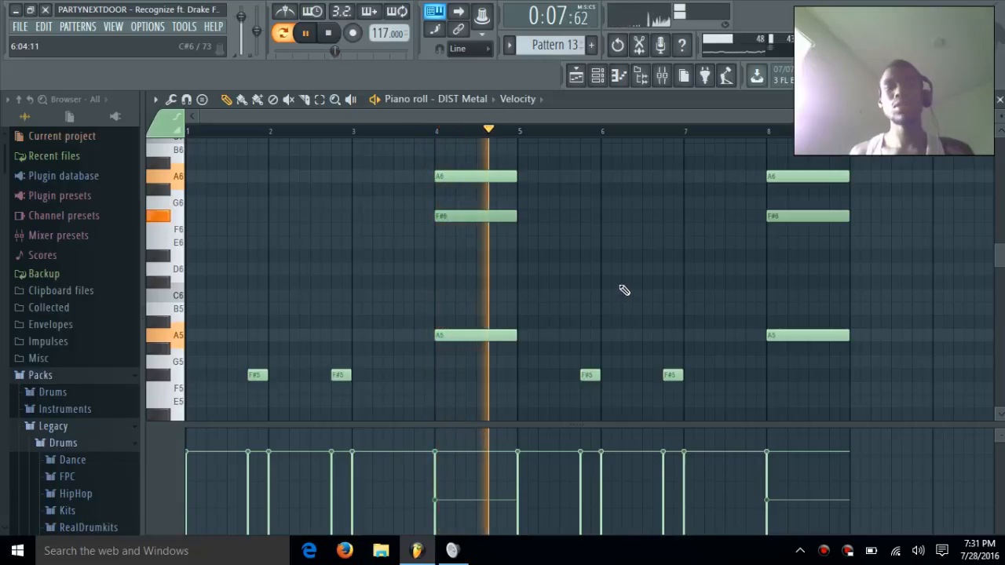
scroll(638, 280, "down", 4)
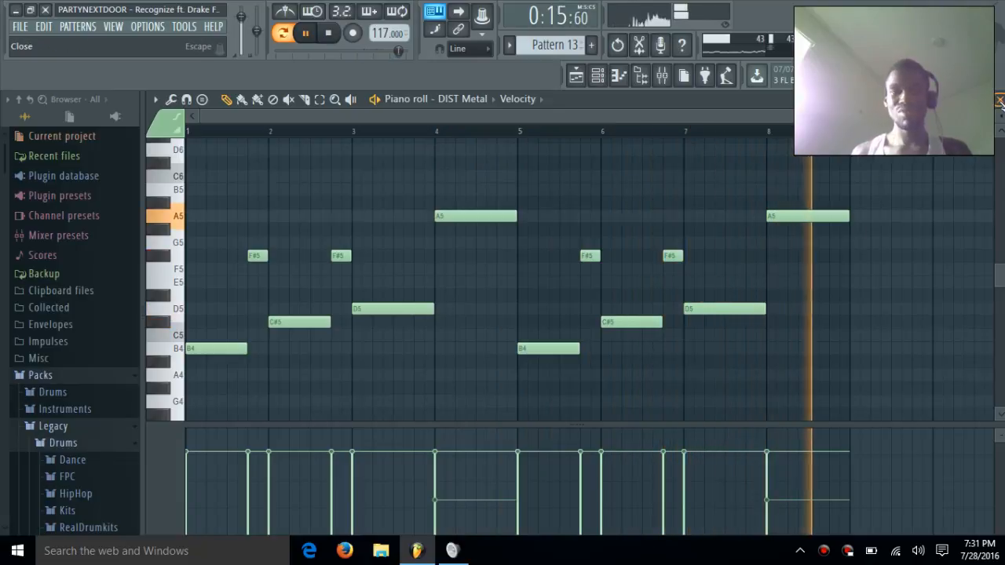
key("space")
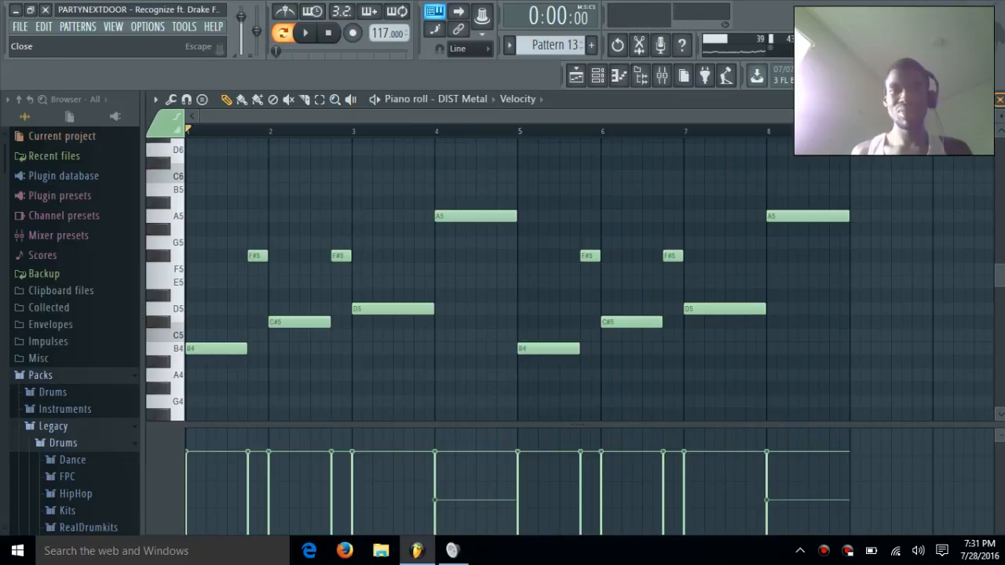
- Close the DIST Metal notes and play Pattern 13 with the mixer open to hear Insert 9 and its effects
left_click(999, 99)
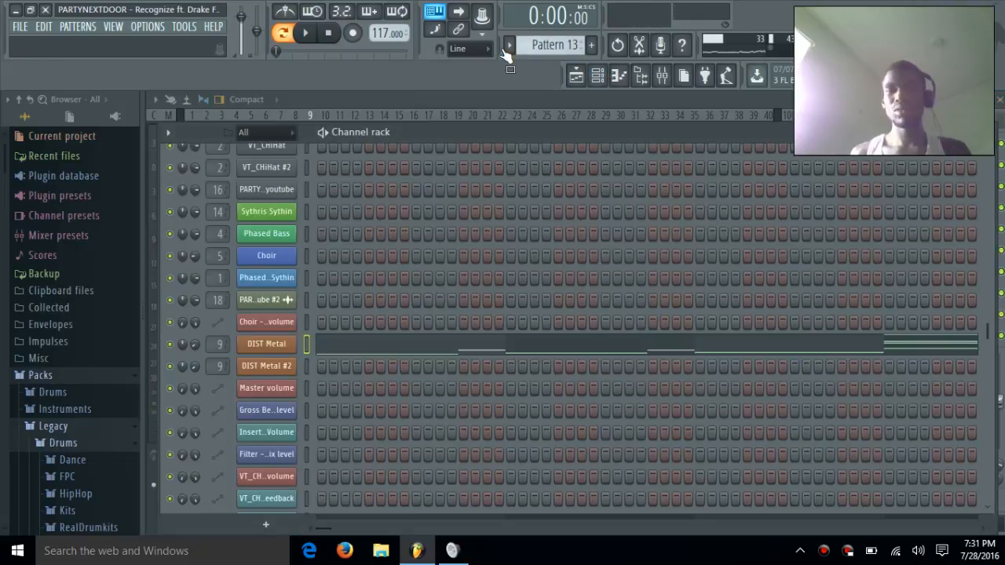
left_click(662, 74)
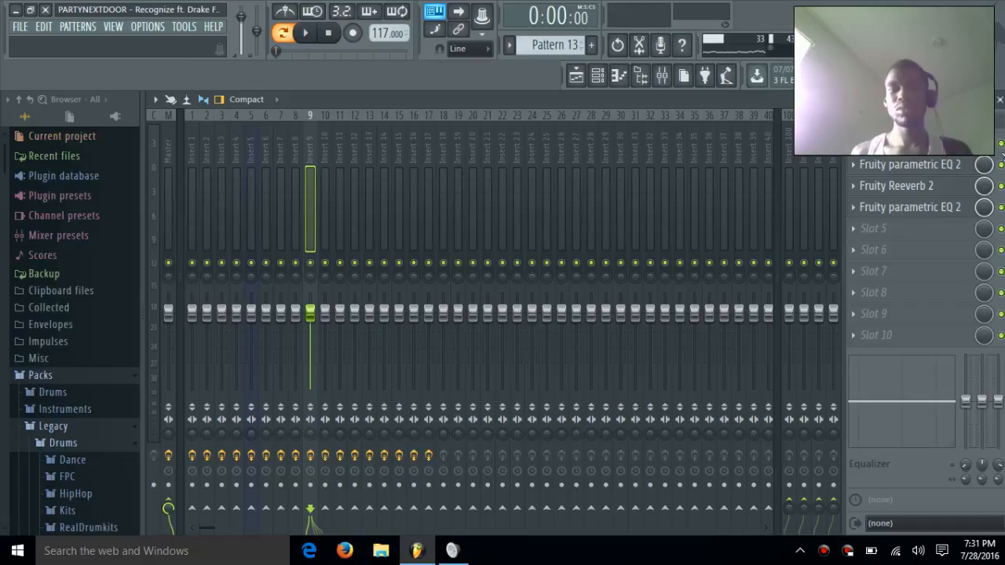
key("space")
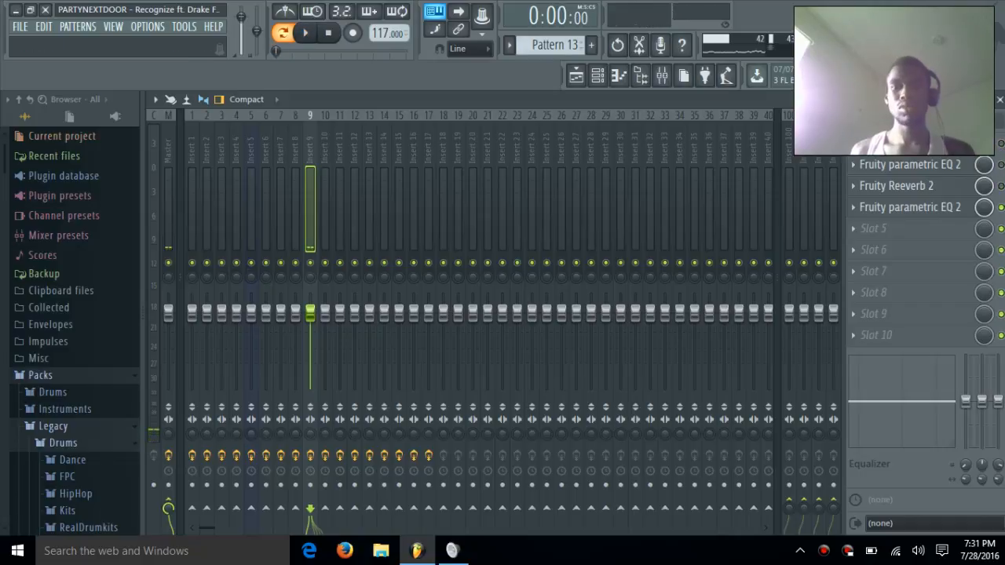
key("space")
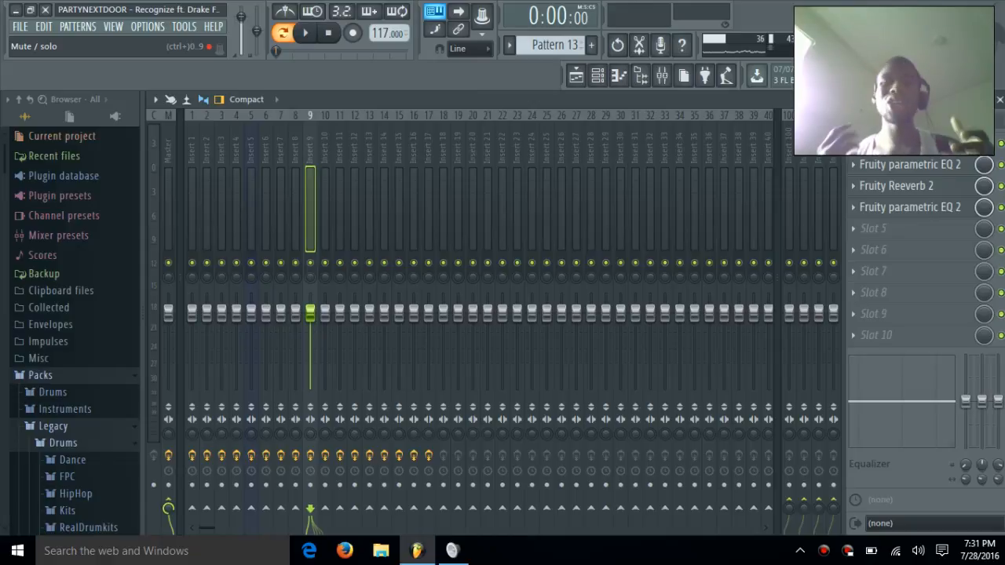
key("space")
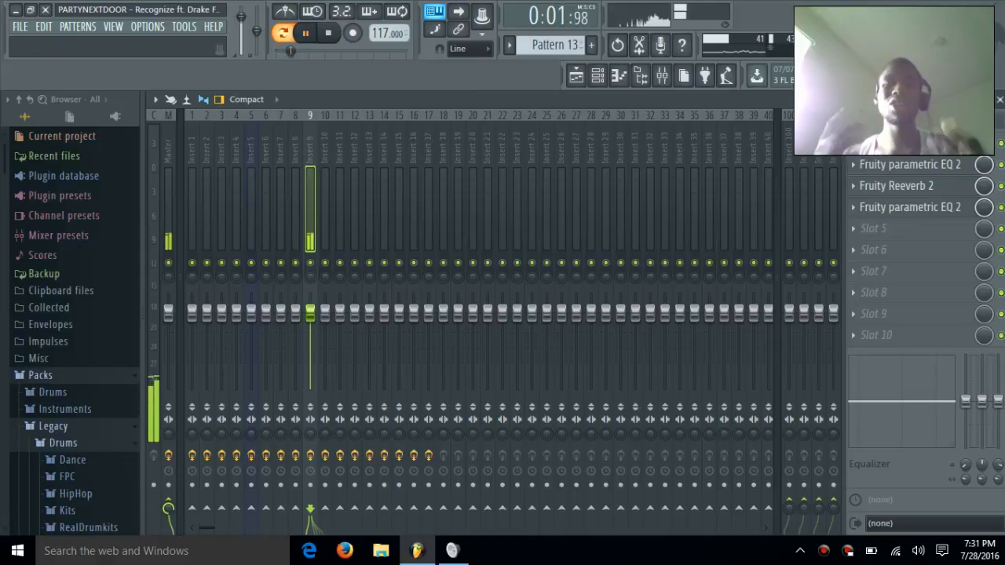
- Close the mixer, reopen the DIST Metal notes in the piano roll and stop Pattern 13's playback
left_click(1000, 100)
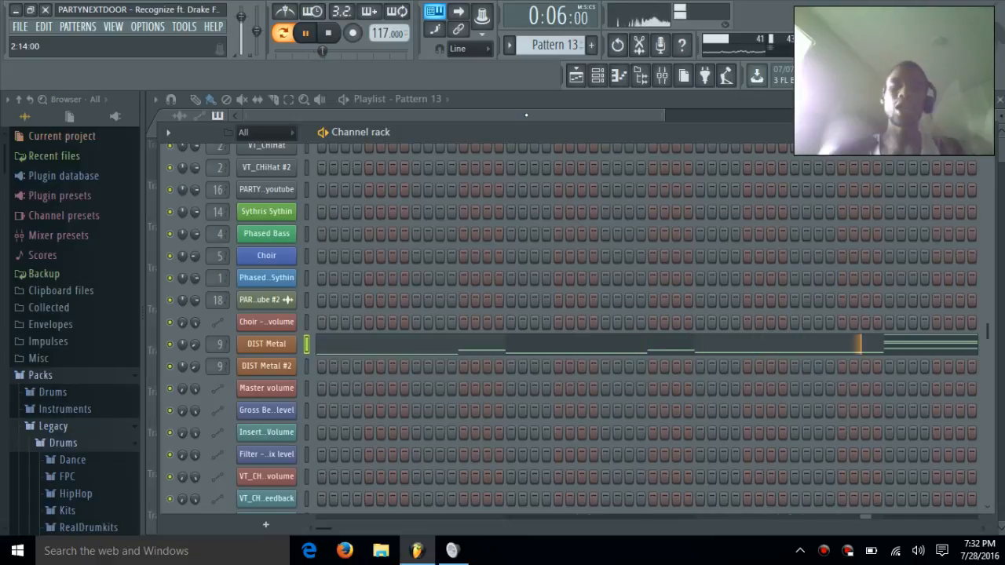
left_click(533, 112)
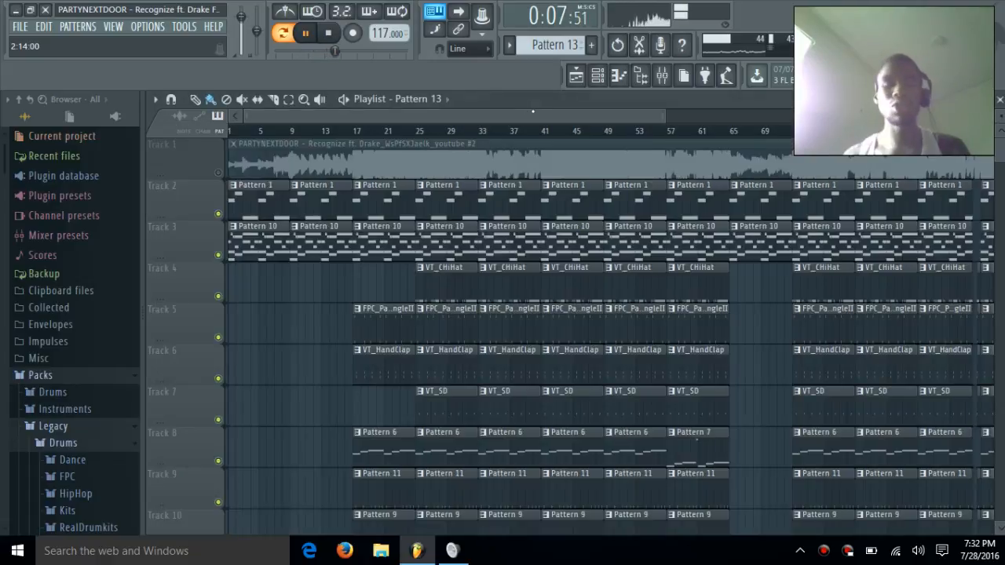
left_click(618, 76)
key("space")
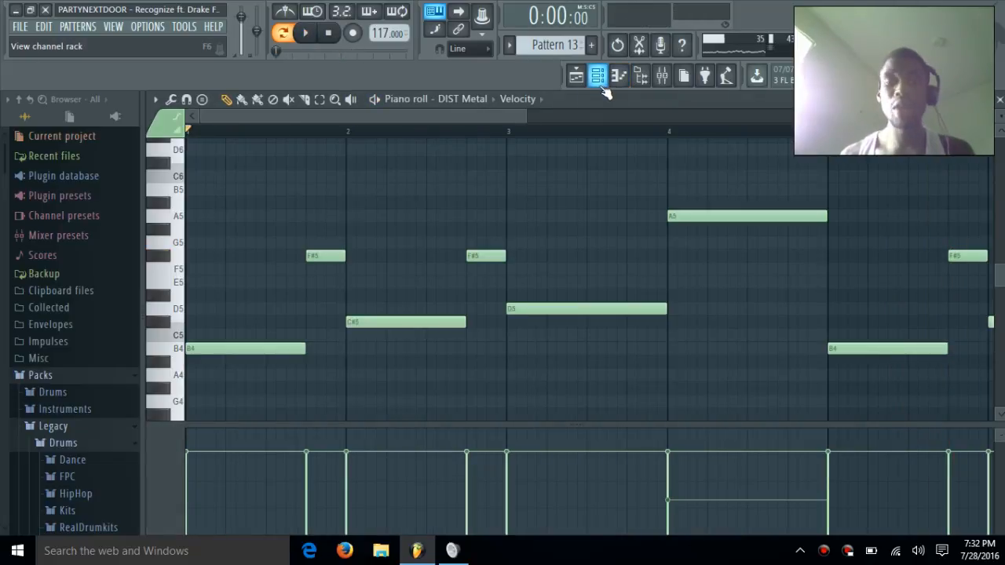
- Switch to Pattern 14 and open its DIST Metal #2 notes in the piano roll, widening the view to show both phrases
left_click(605, 90)
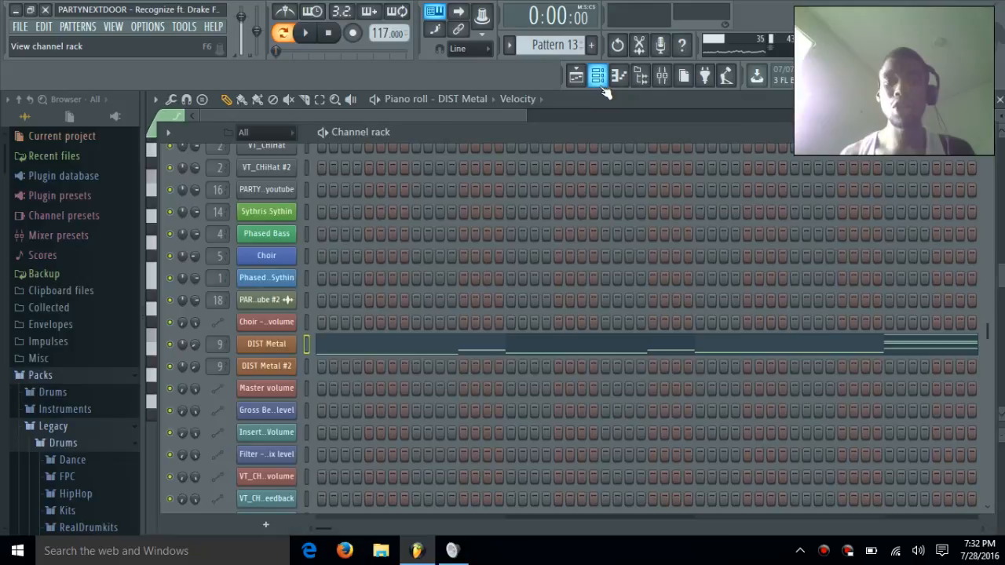
left_click(508, 46)
left_click(528, 245)
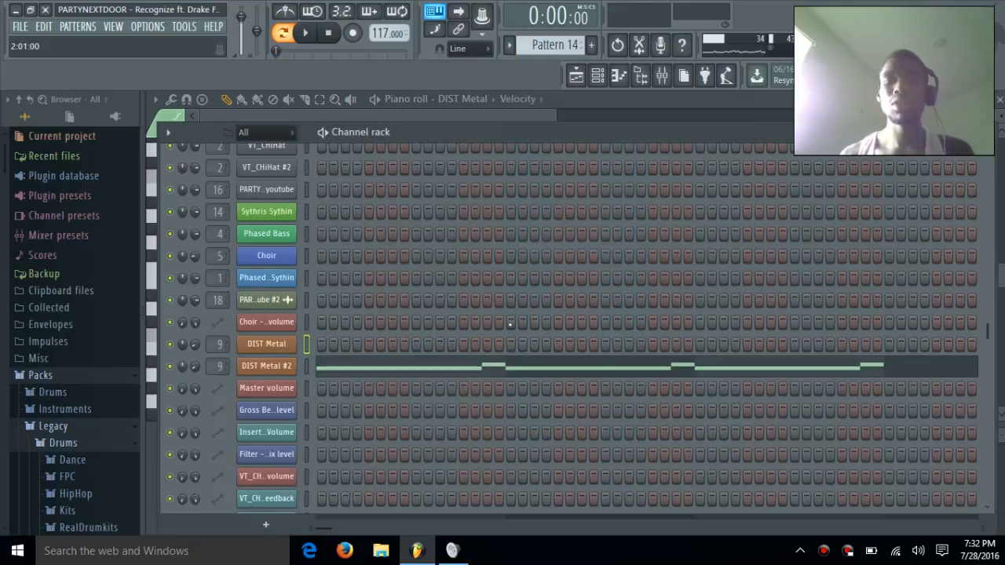
left_click(505, 367)
scroll(633, 275, "down", 5)
scroll(632, 275, "down", 8)
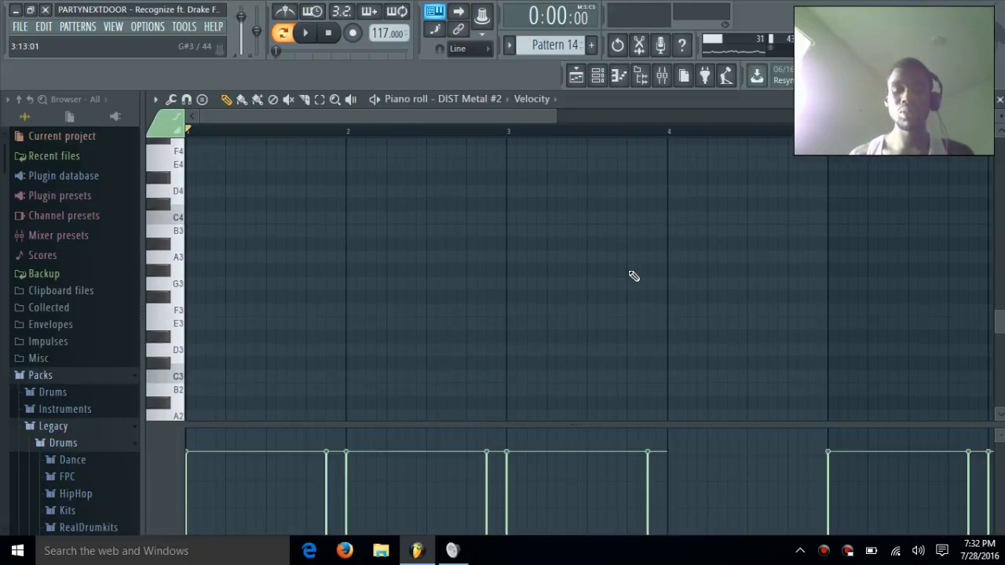
scroll(633, 263, "up", 15)
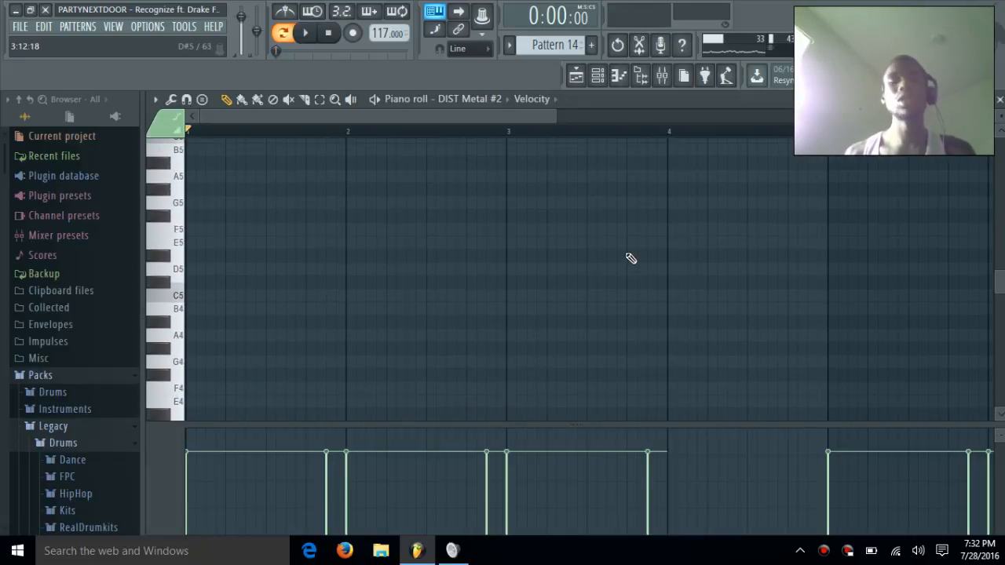
left_click_drag(586, 115, 712, 190)
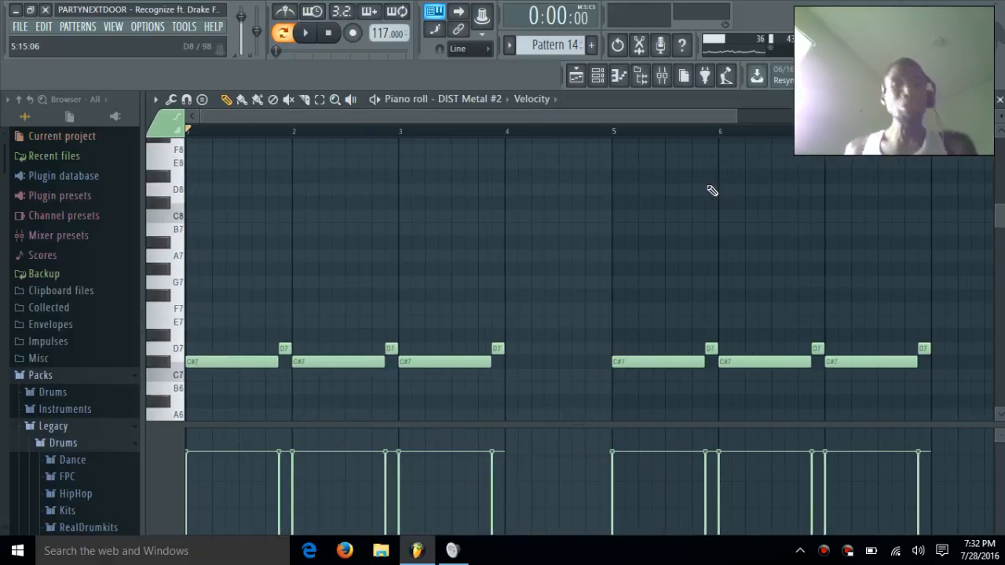
- Play Pattern 14 through its DIST Metal #2 notes, stop playback and close the piano roll
key("space")
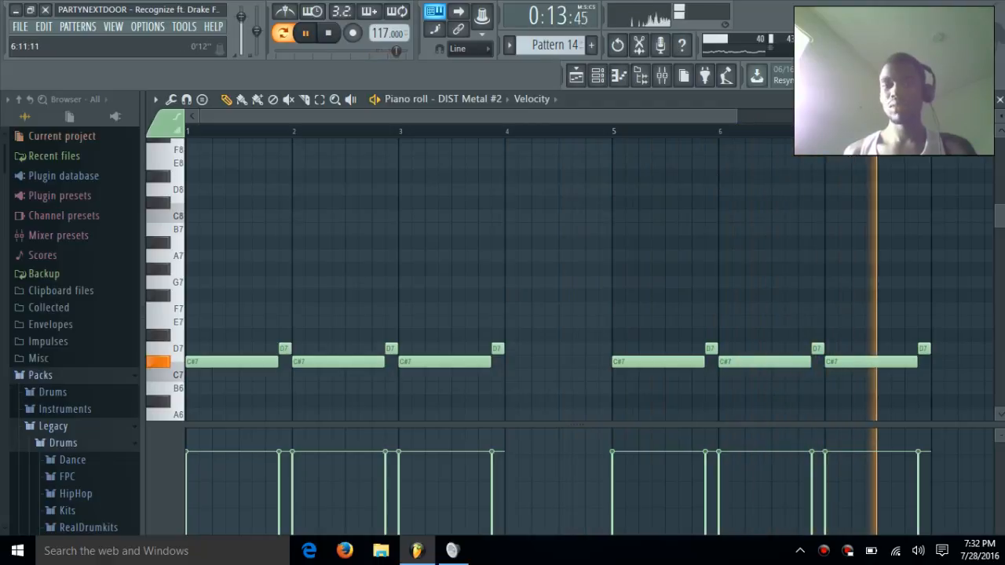
key("space")
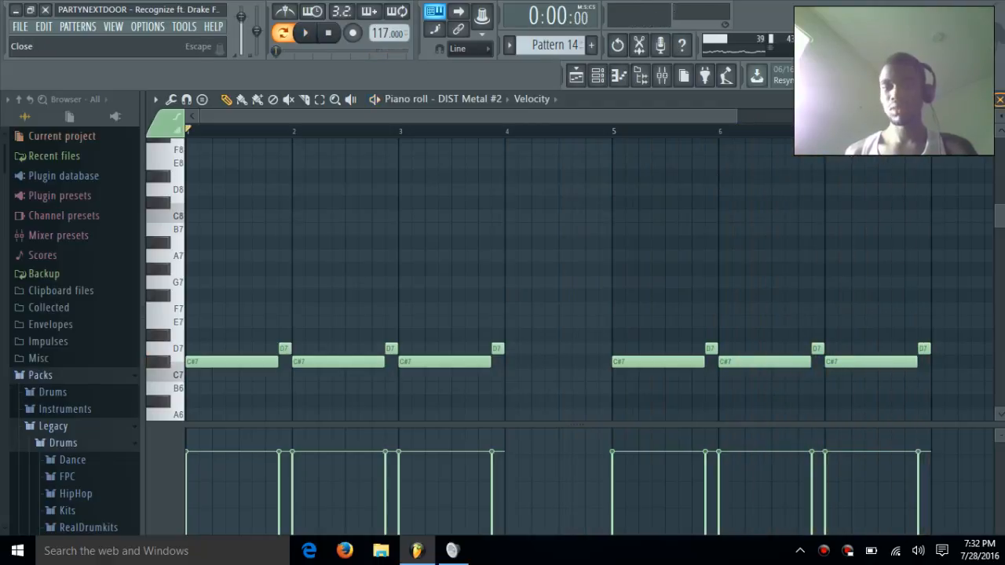
left_click(999, 100)
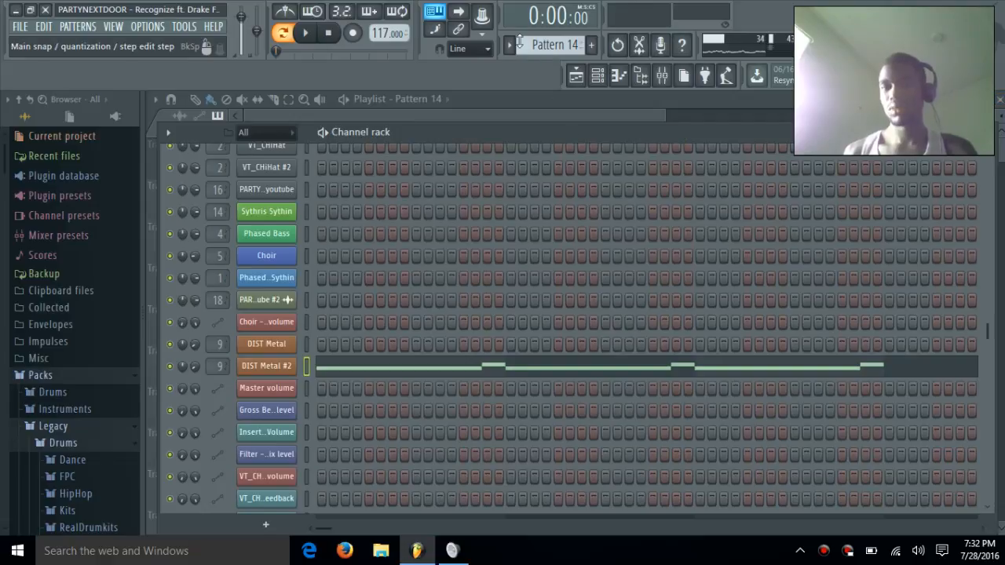
- Switch to Pattern 15 and display all eight bars of the Vybe 808 with litte distortion notes in the piano roll
left_click(508, 50)
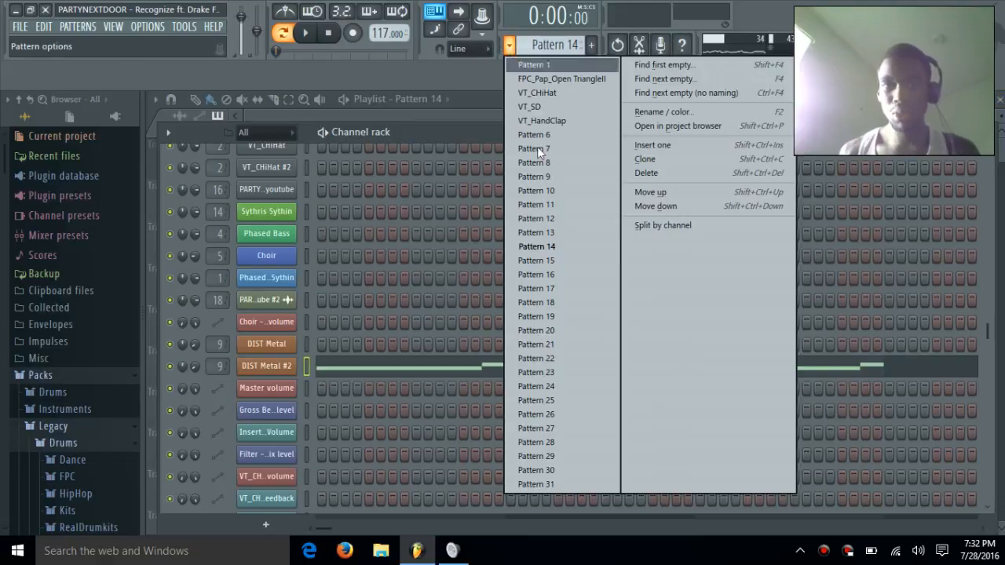
left_click(545, 260)
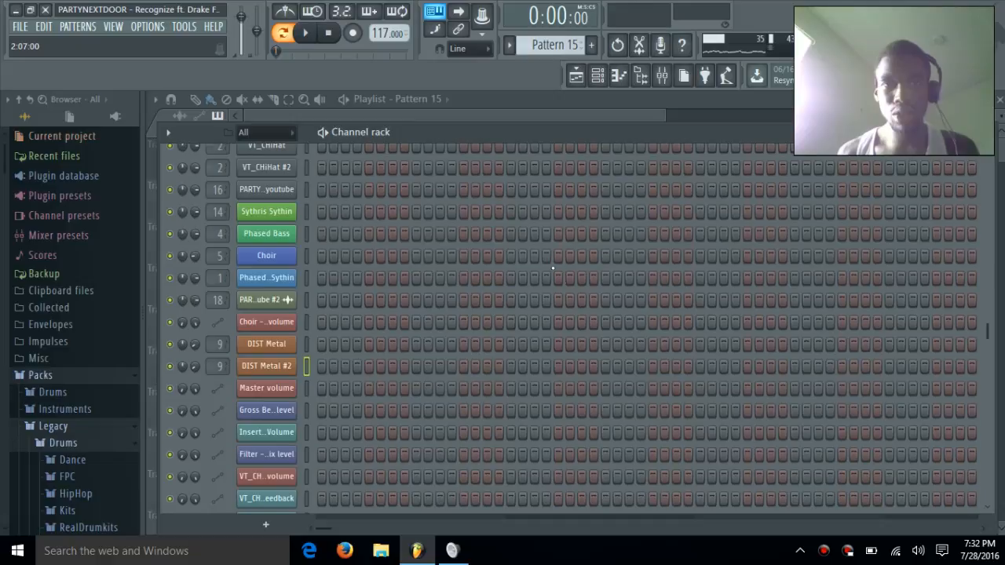
scroll(553, 268, "up", 5)
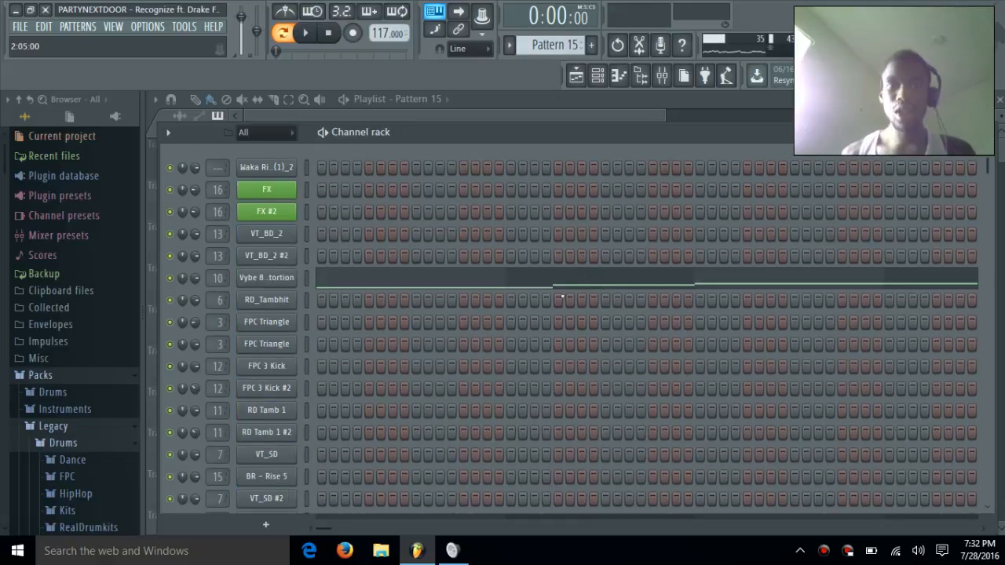
left_click(567, 284)
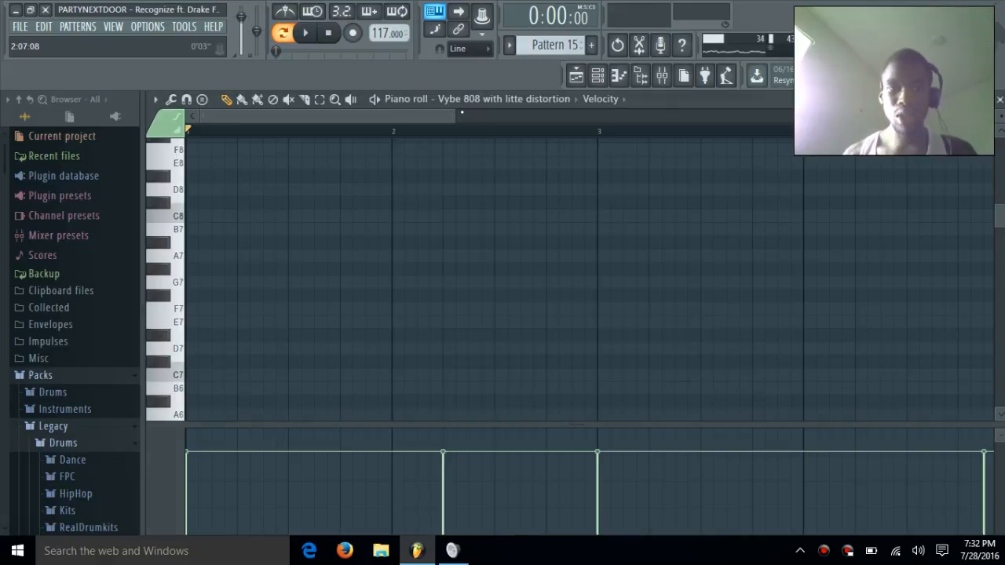
left_click_drag(456, 115, 910, 228)
scroll(764, 311, "up", 5)
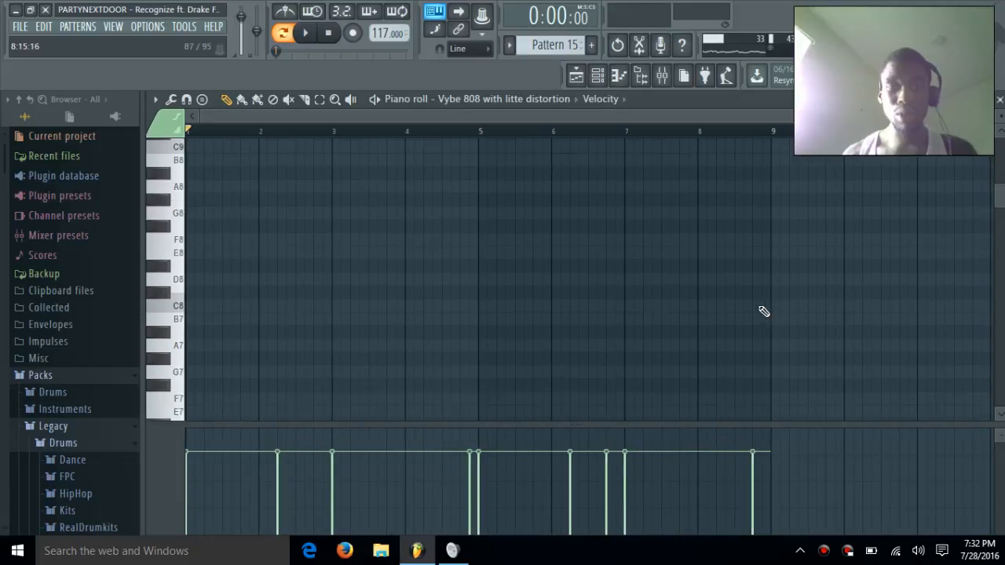
scroll(777, 306, "down", 15)
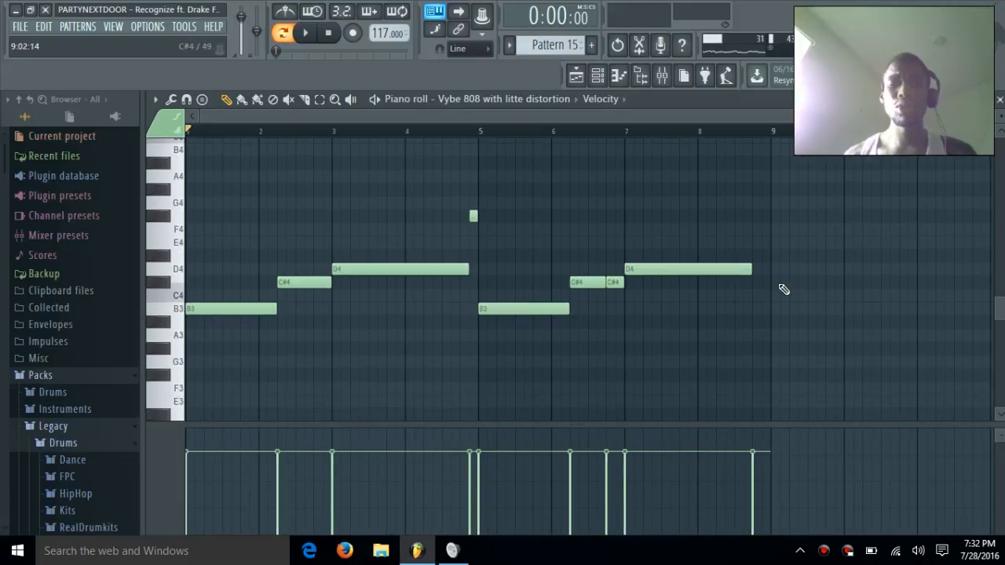
- Play Pattern 15 briefly with the mixer open and inspect Insert 10's Fruity parametric EQ 2 in slot 2
left_click(666, 80)
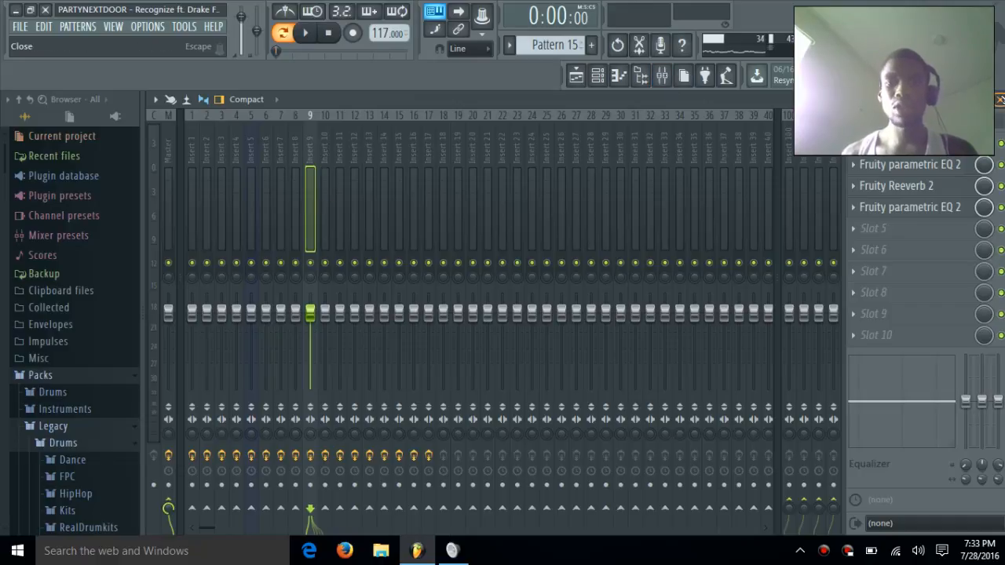
key("space")
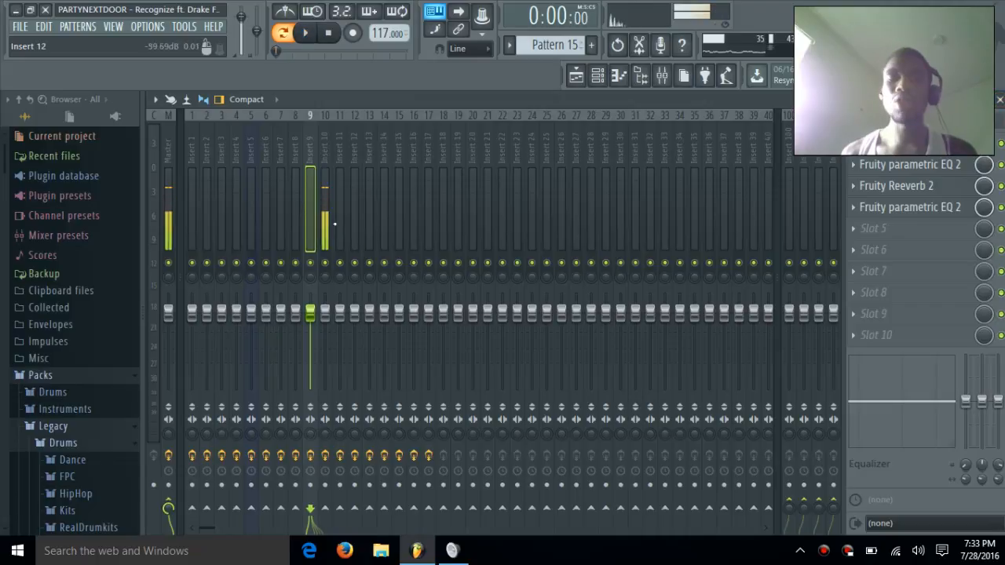
left_click(328, 218)
left_click(934, 162)
left_click(931, 163)
left_click(906, 171)
left_click(907, 171)
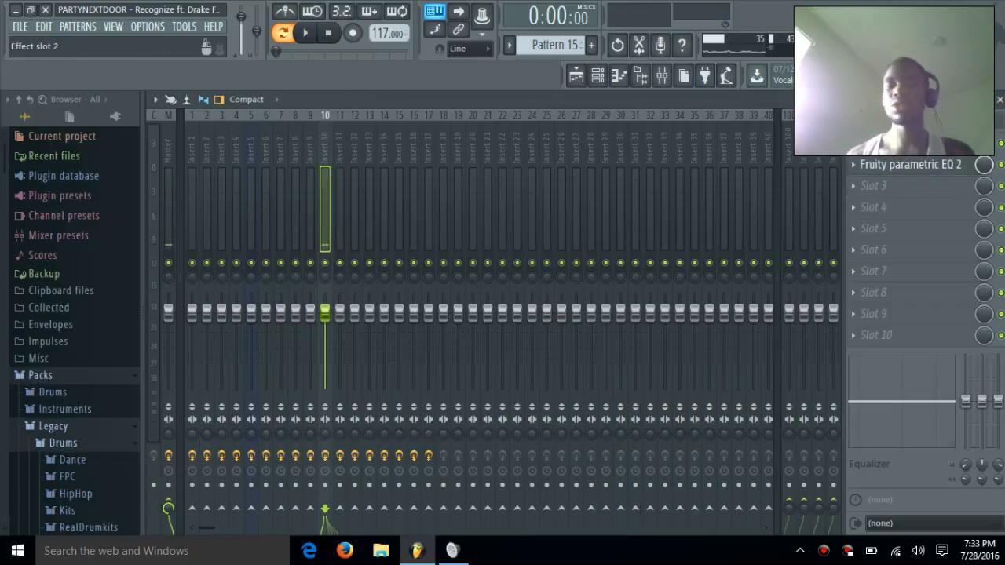
- Play Pattern 15 in full in the piano roll while examining its low and high 808 notes, and close the piano roll after stopping
key("F7")
key("space")
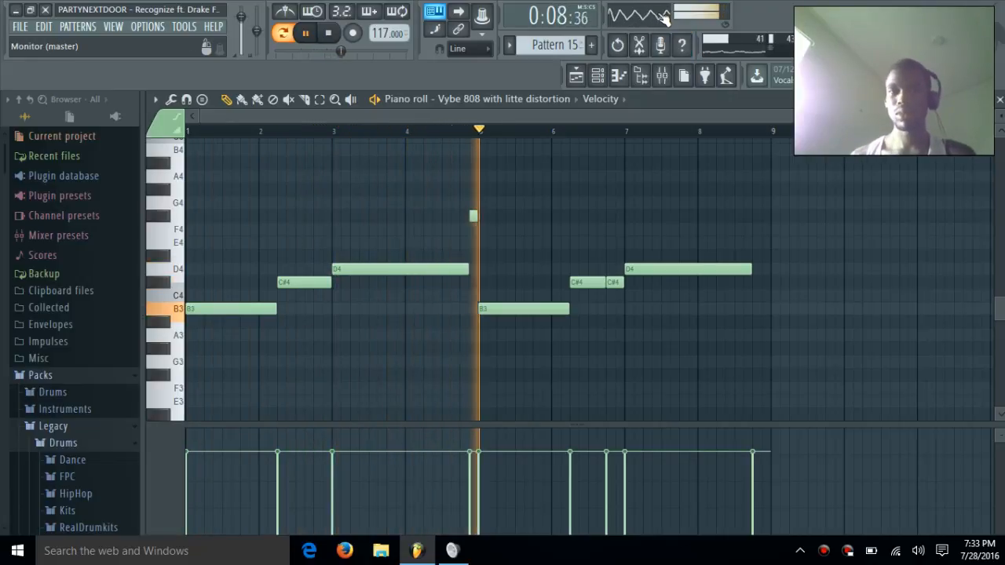
scroll(768, 305, "up", 3)
scroll(771, 303, "down", 1)
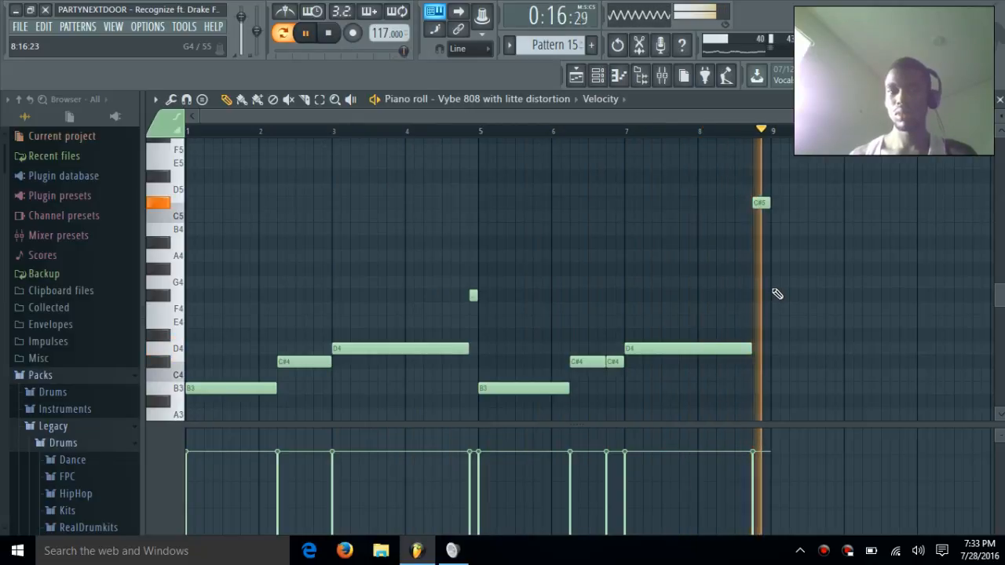
key("space")
left_click(1000, 99)
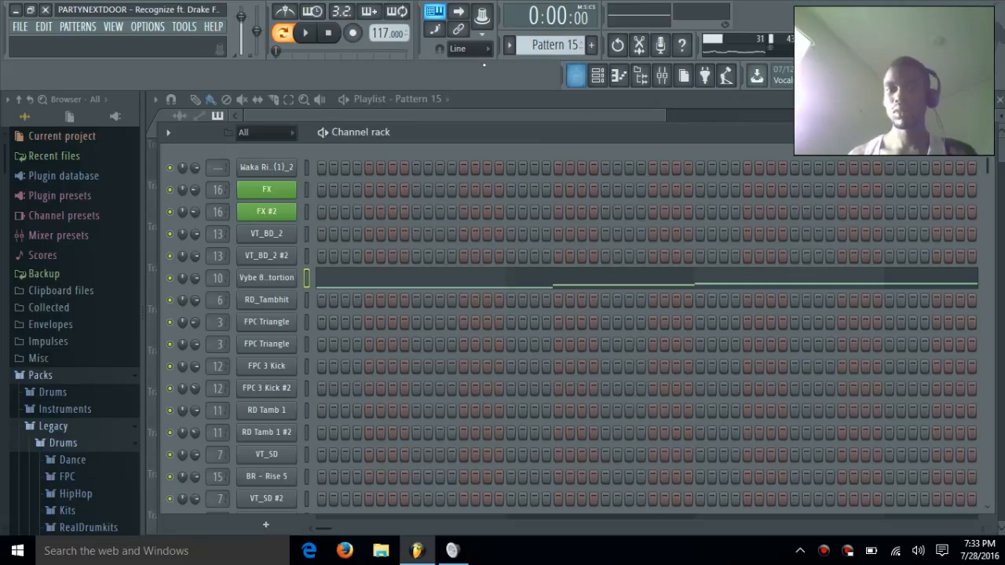
- Switch to Pattern 16, play its VT_BD_2, VT_BD_2 #2 and Vybe 808 parts in the channel rack and stop playback
left_click(511, 50)
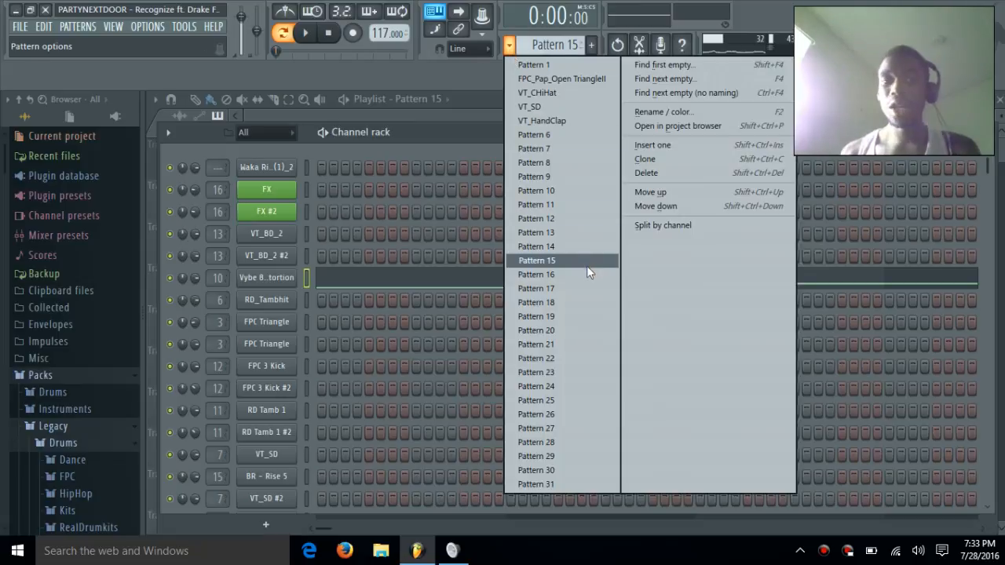
left_click(589, 272)
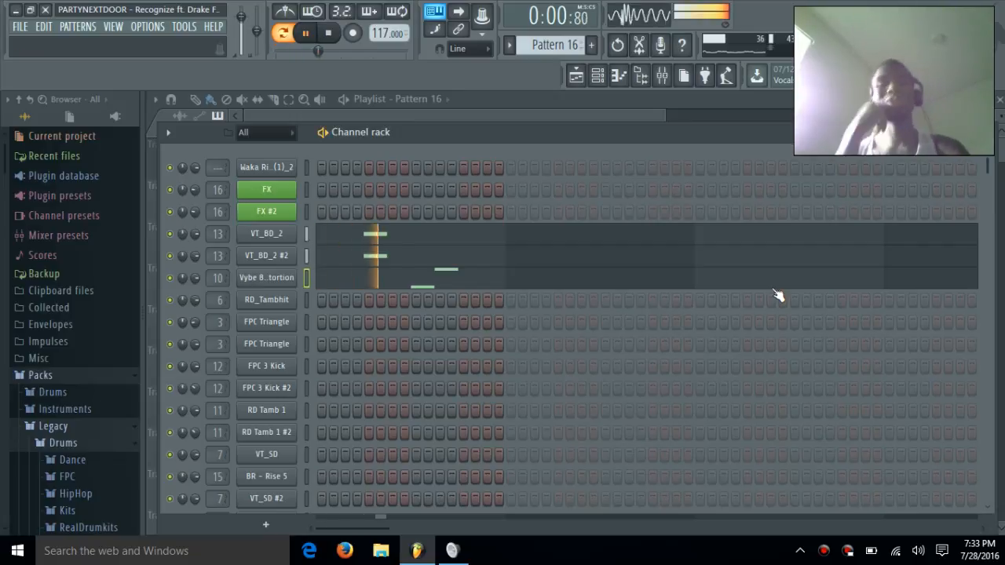
key("space")
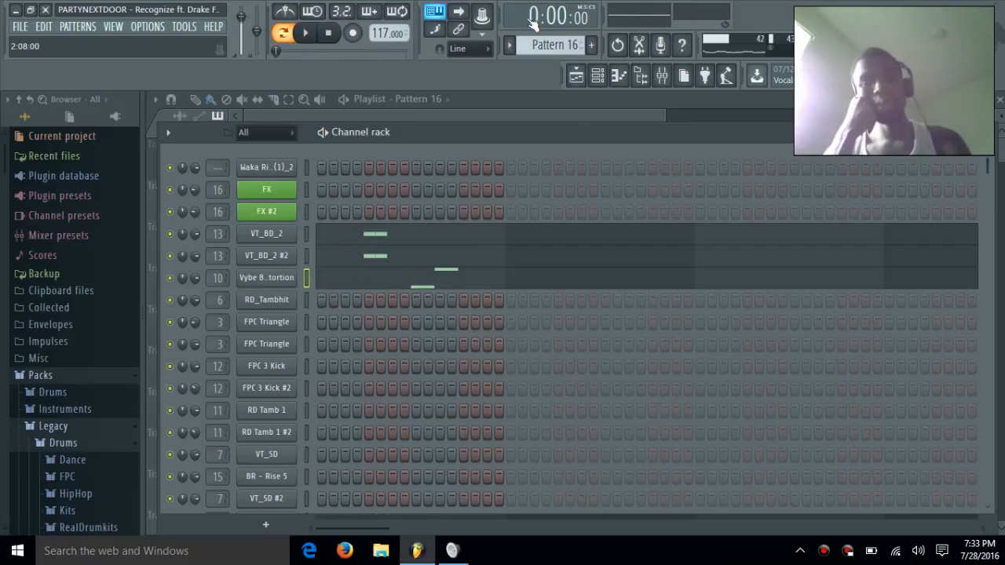
- Switch to Pattern 17, play it briefly and display all eight bars of its FPC 3 Kick notes in the piano roll
left_click(511, 46)
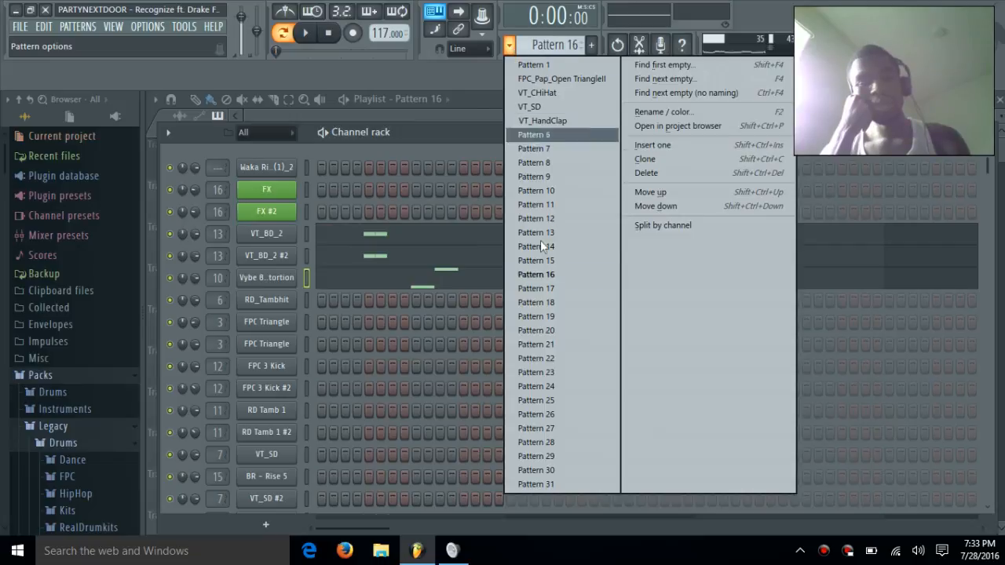
left_click(543, 289)
key("space")
left_click(543, 373)
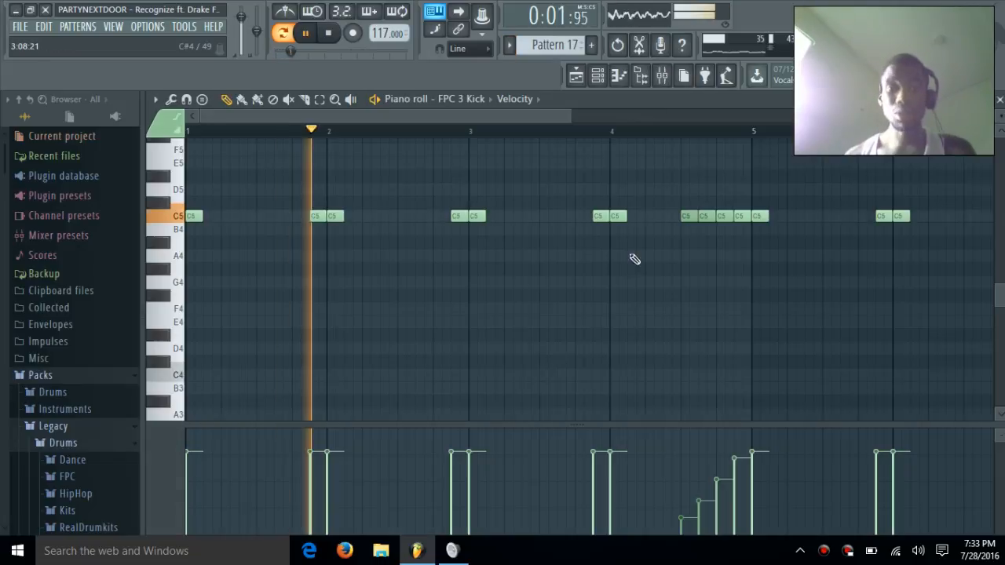
key("space")
left_click_drag(571, 116, 996, 164)
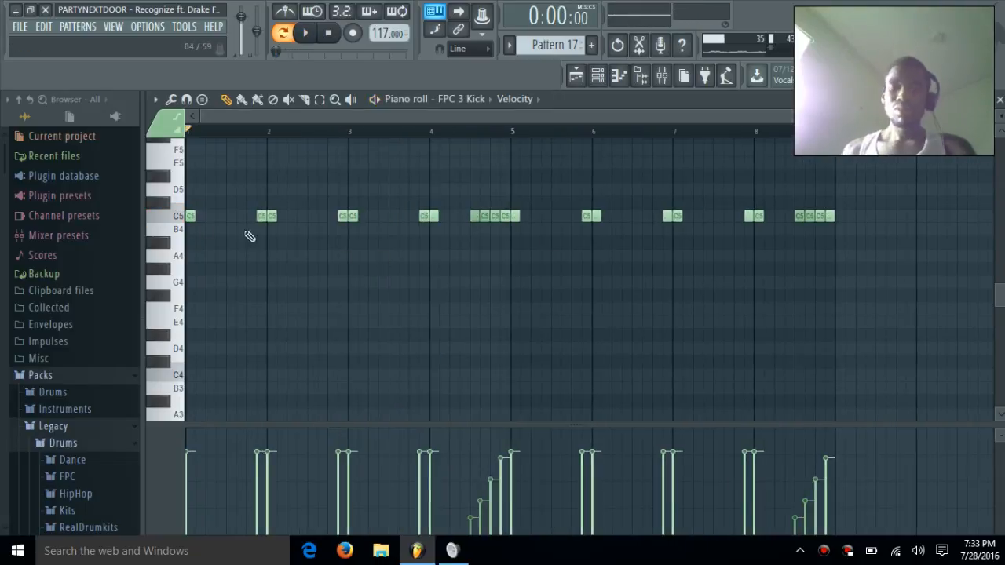
- Play Pattern 17's FPC 3 Kick notes again, stop playback and close the piano roll
key("space")
key("space")
left_click(999, 100)
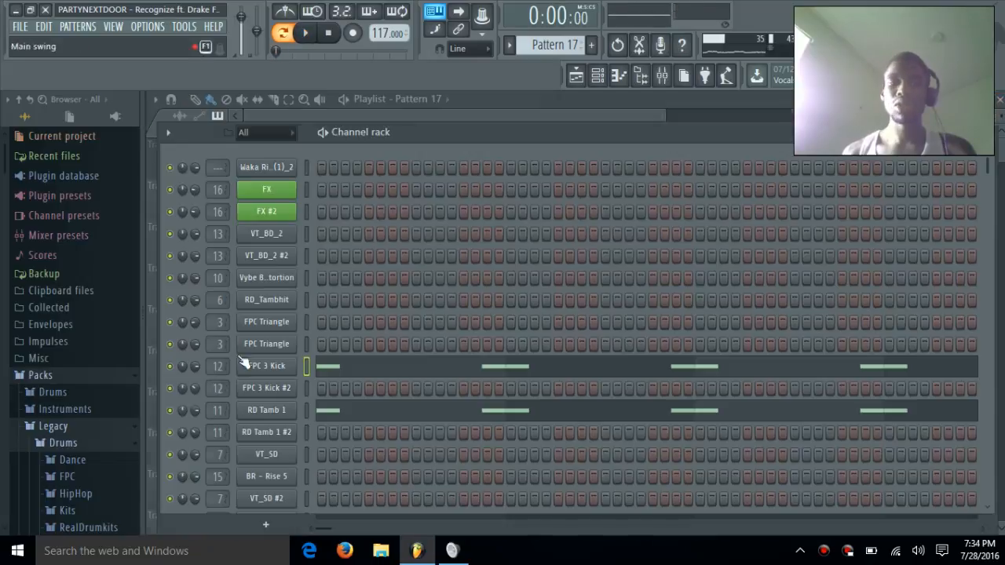
- Play Pattern 17, display its FPC 3 Kick notes in the piano roll and stop playback
key("space")
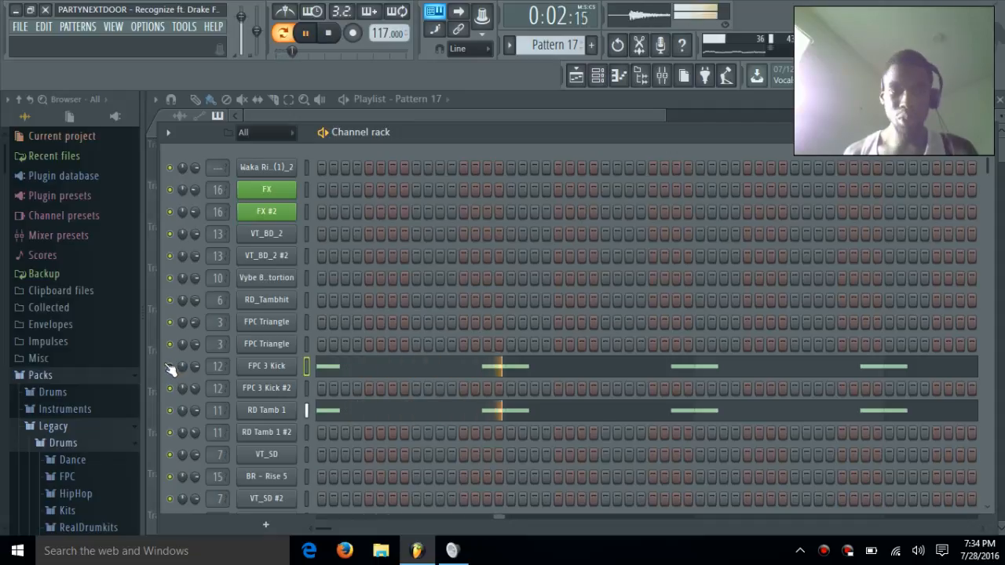
left_click(470, 368)
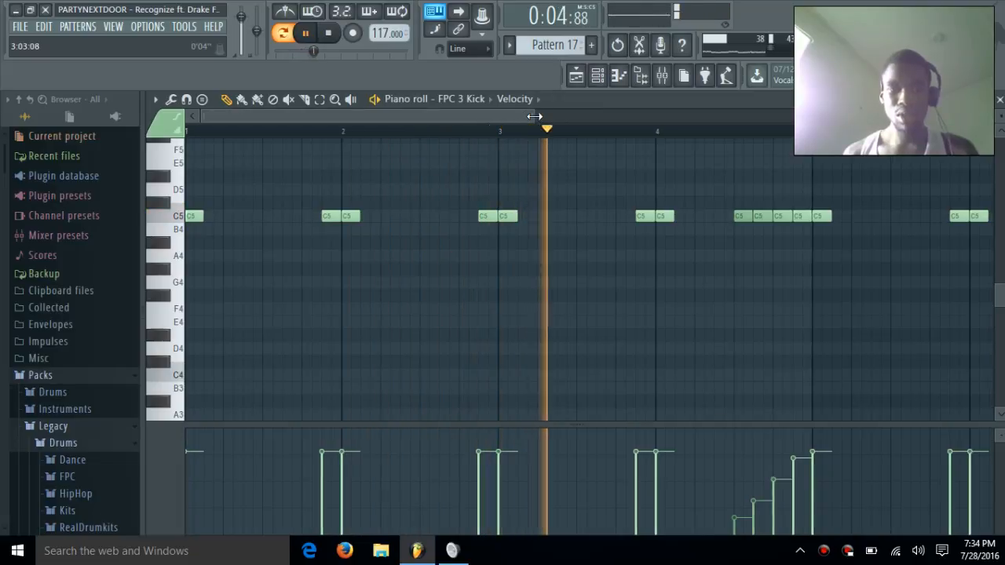
scroll(774, 124, "down", 3)
key("space")
- Play Pattern 17 with the mixer displayed to see which inserts its kick and tambourine use
left_click(668, 82)
key("space")
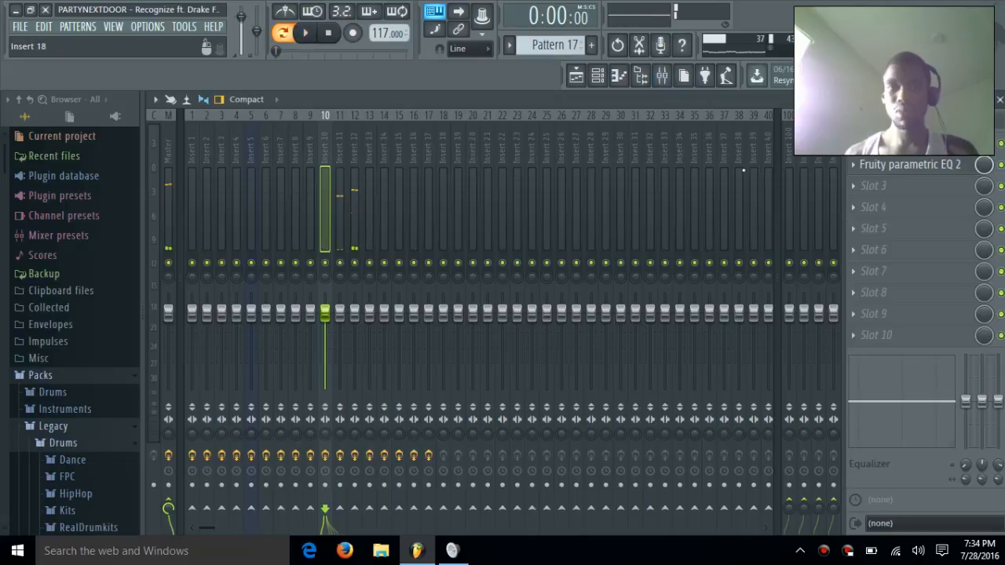
left_click(1000, 102)
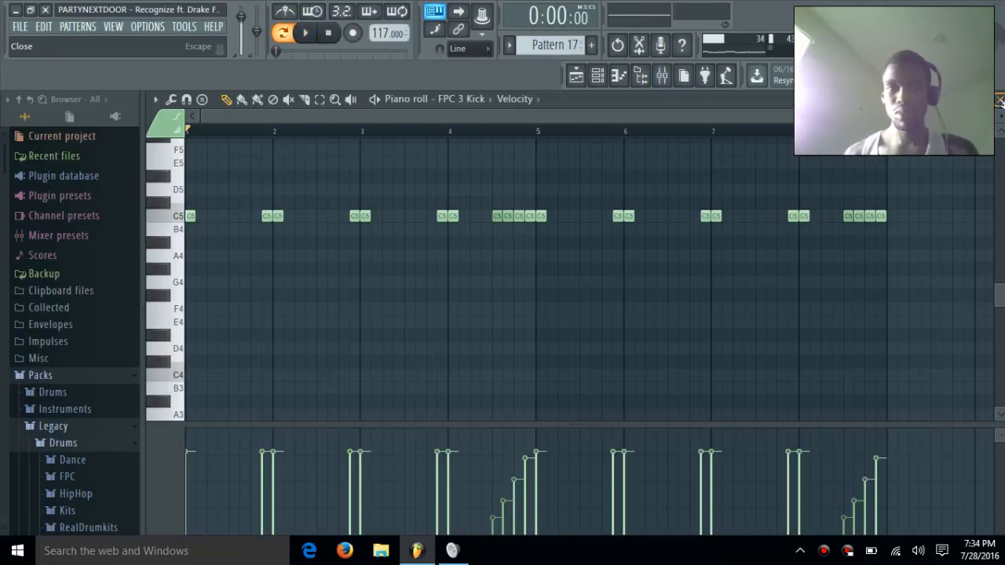
key("F6")
key("space")
left_click(663, 76)
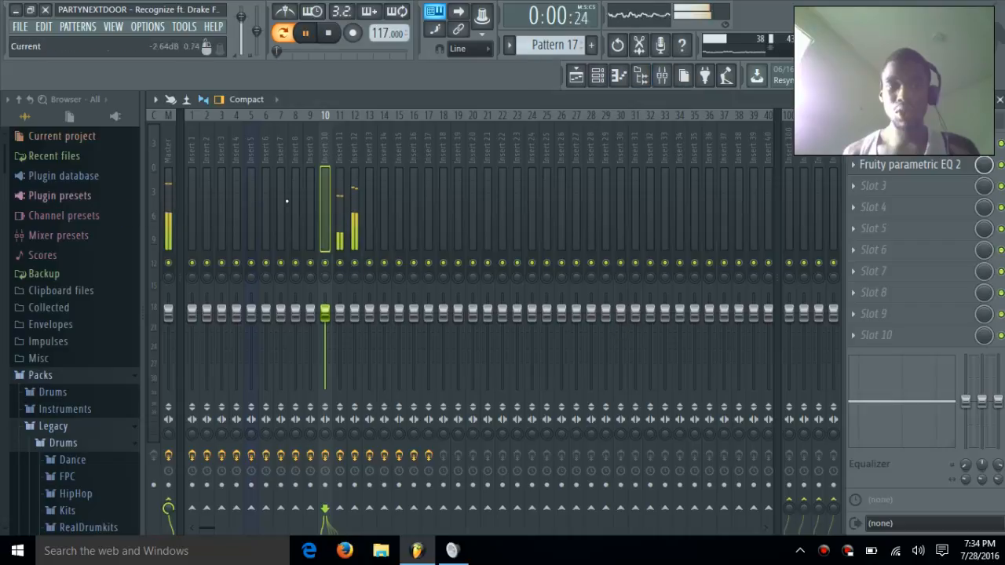
- Examine the effect slots of mixer inserts 12 and 11 while Pattern 17 plays, and close the mixer
left_click(355, 216)
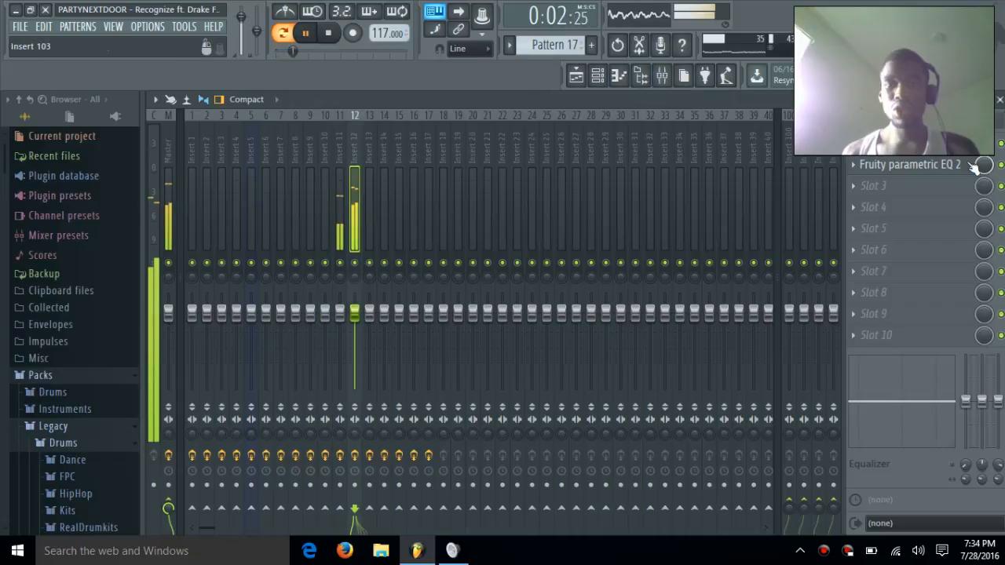
key("space")
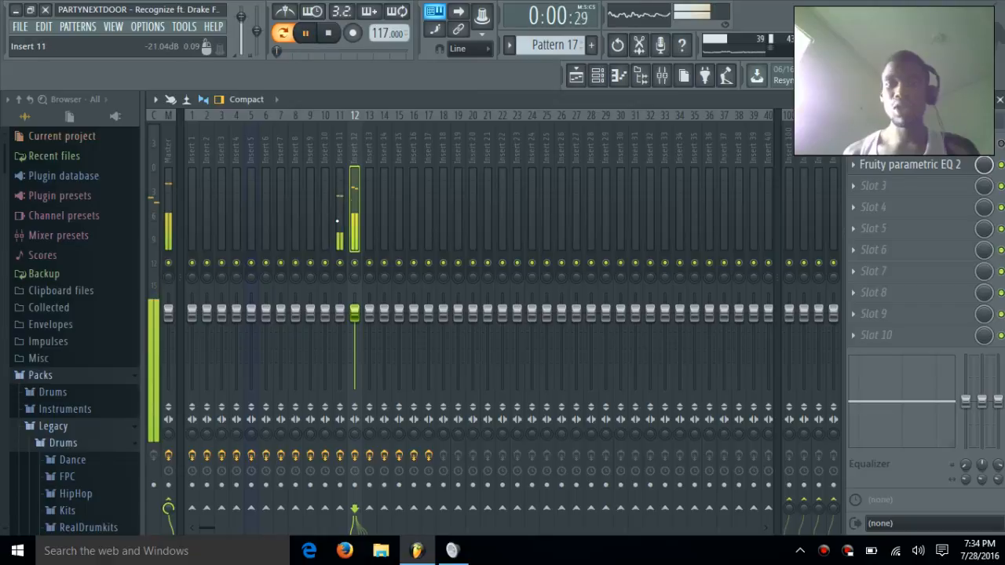
left_click(340, 223)
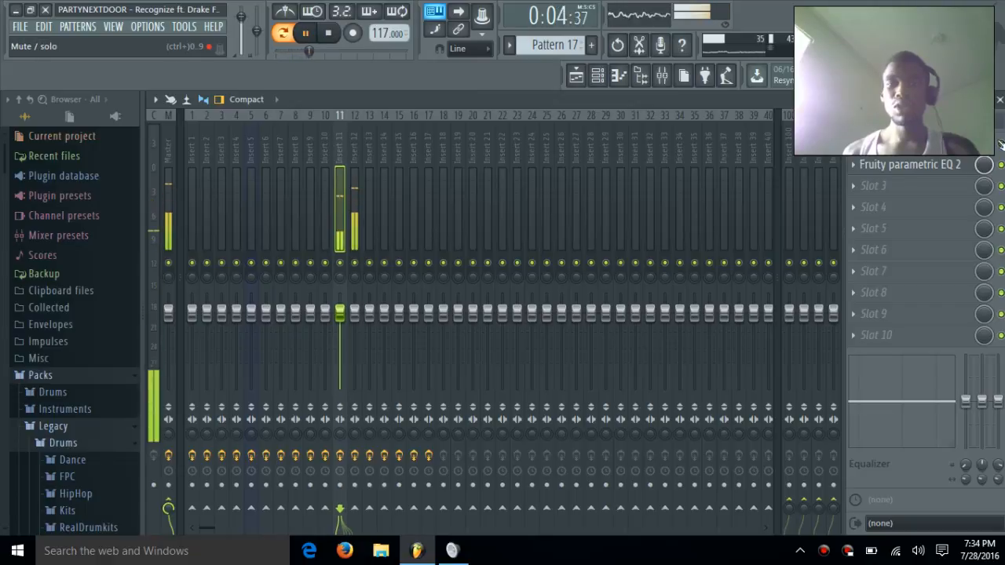
left_click(357, 190)
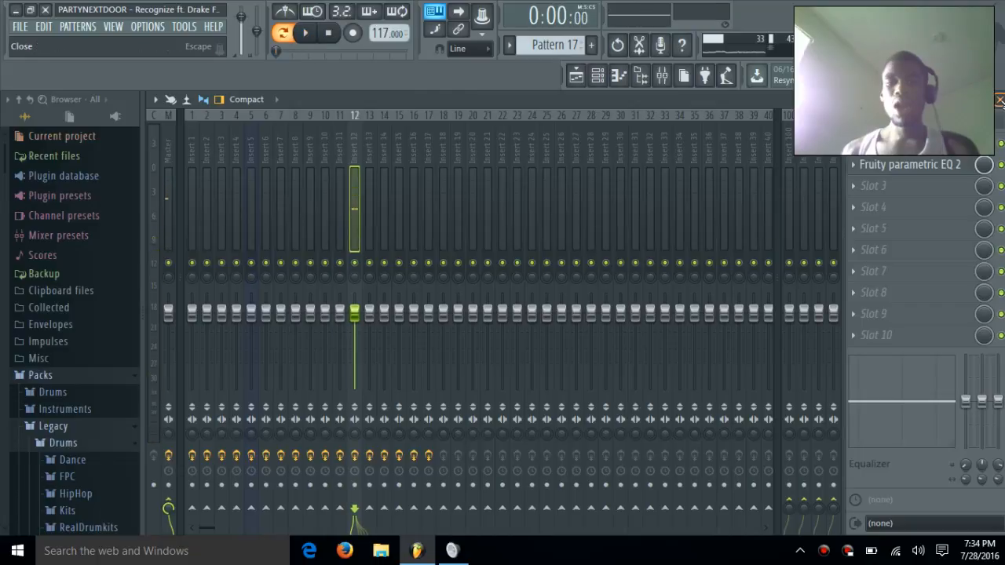
left_click(999, 101)
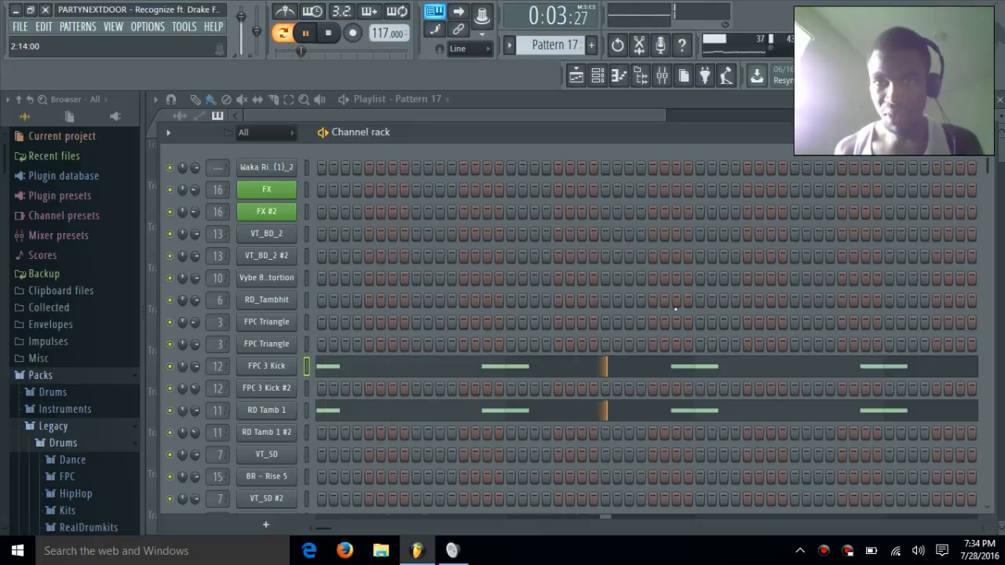
- Follow Pattern 17's FPC 3 Kick notes across all eight bars in the piano roll, stop playback and close it
left_click(634, 368)
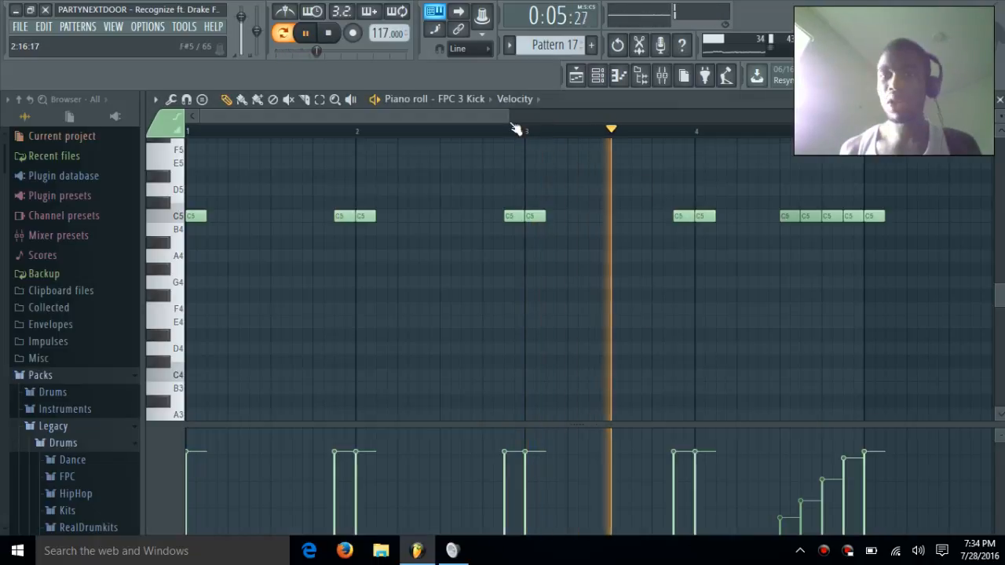
left_click_drag(512, 116, 870, 167)
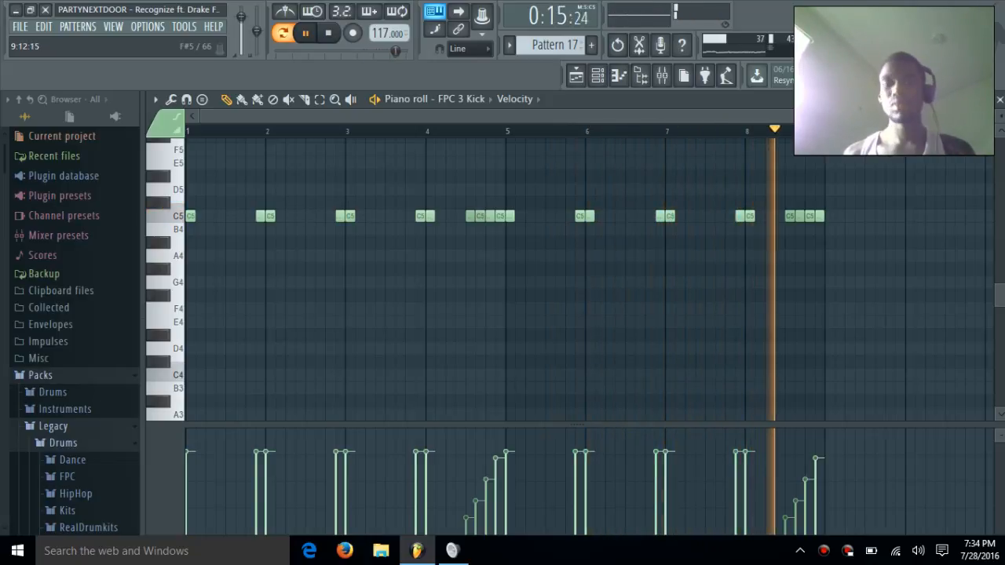
key("space")
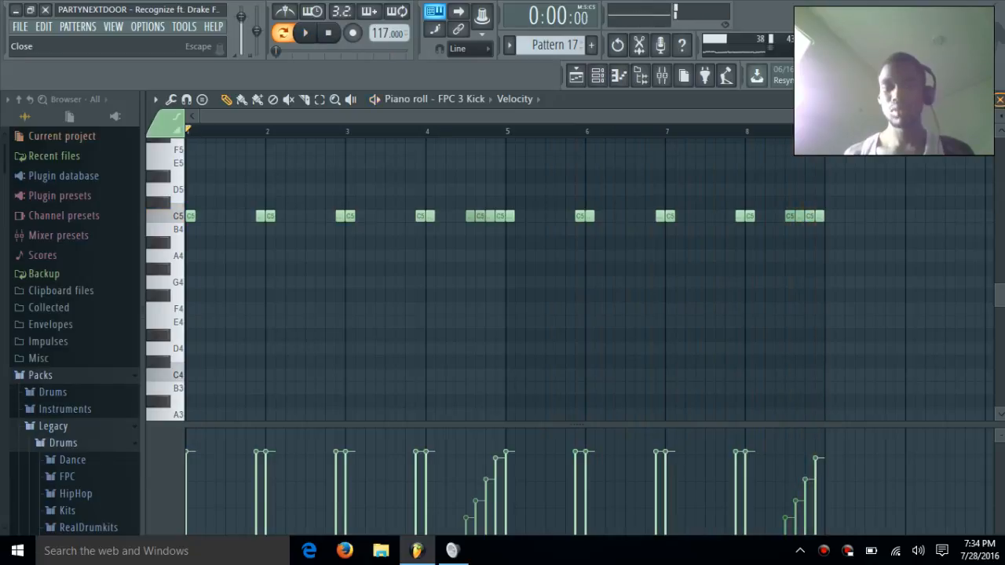
left_click(1000, 99)
- Switch to Pattern 18 and display its full FPC 3 Kick roll in the piano roll
left_click(509, 45)
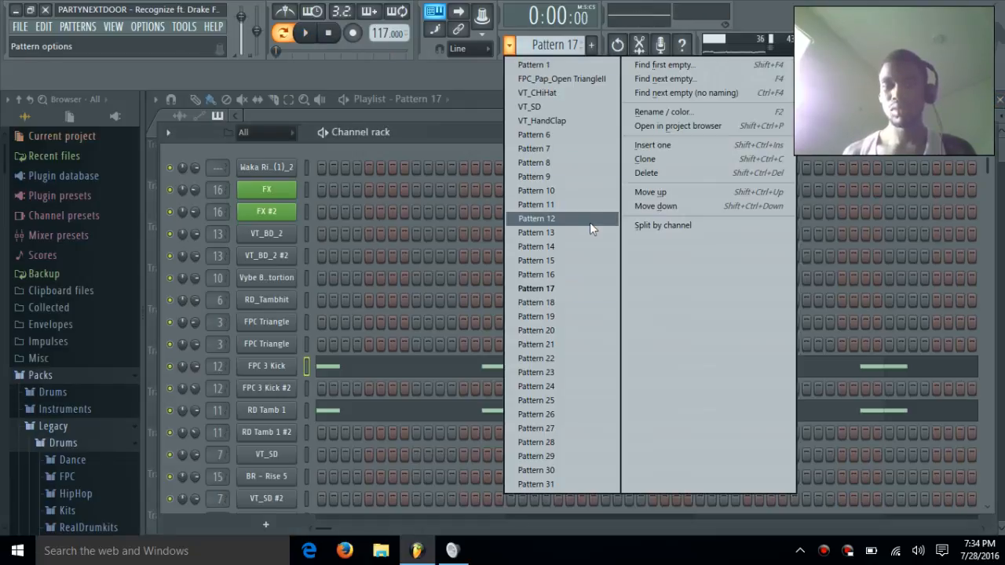
left_click(581, 302)
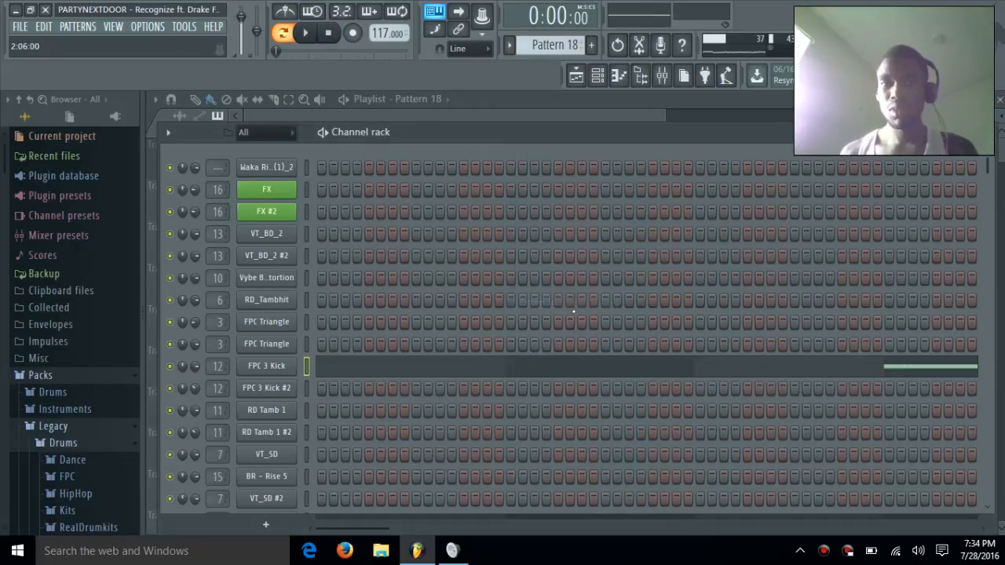
left_click(574, 366)
left_click_drag(705, 113, 486, 117)
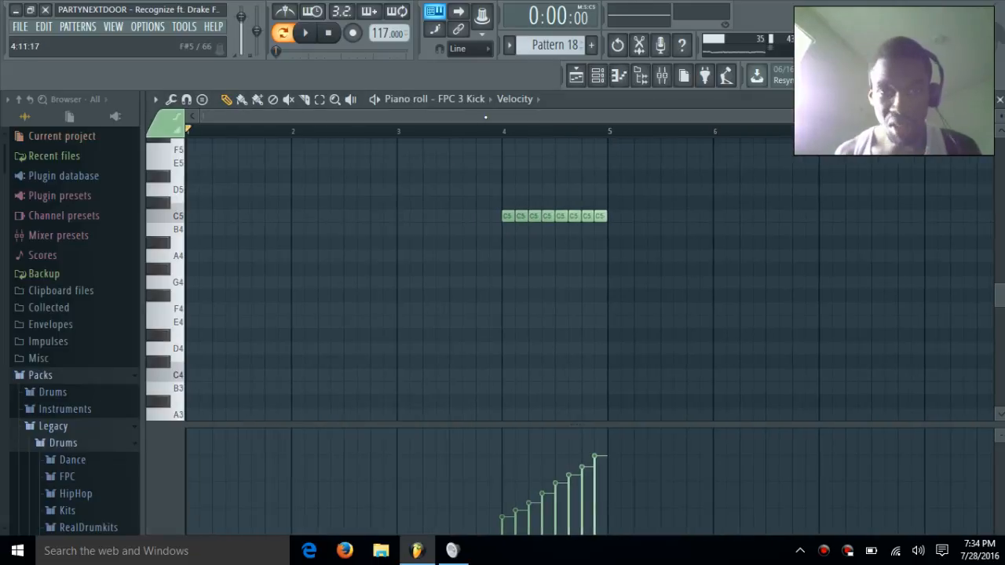
- Play Pattern 18's kick roll from bar 4, stop playback and bring up the channel rack
left_click(502, 131)
key("space")
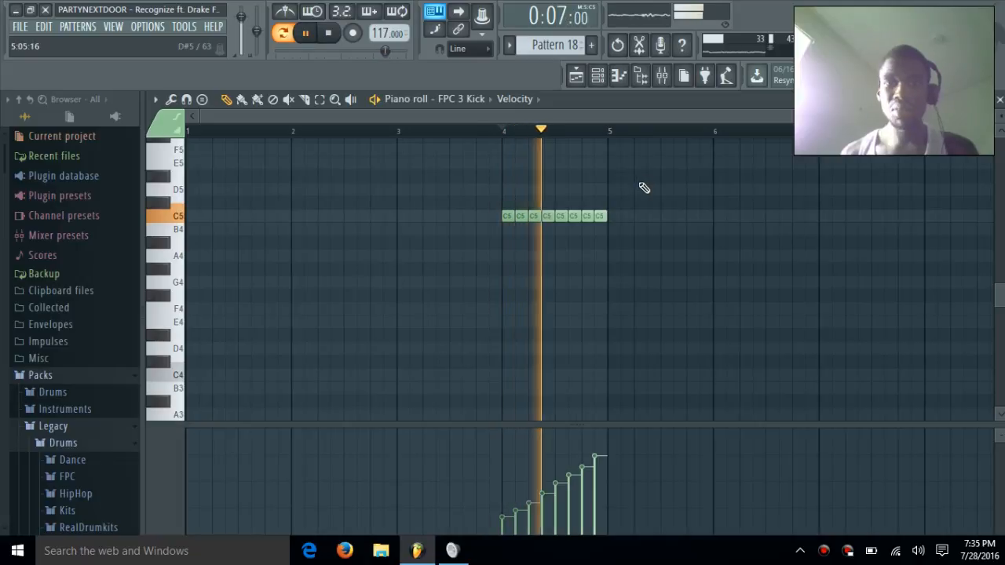
key("space")
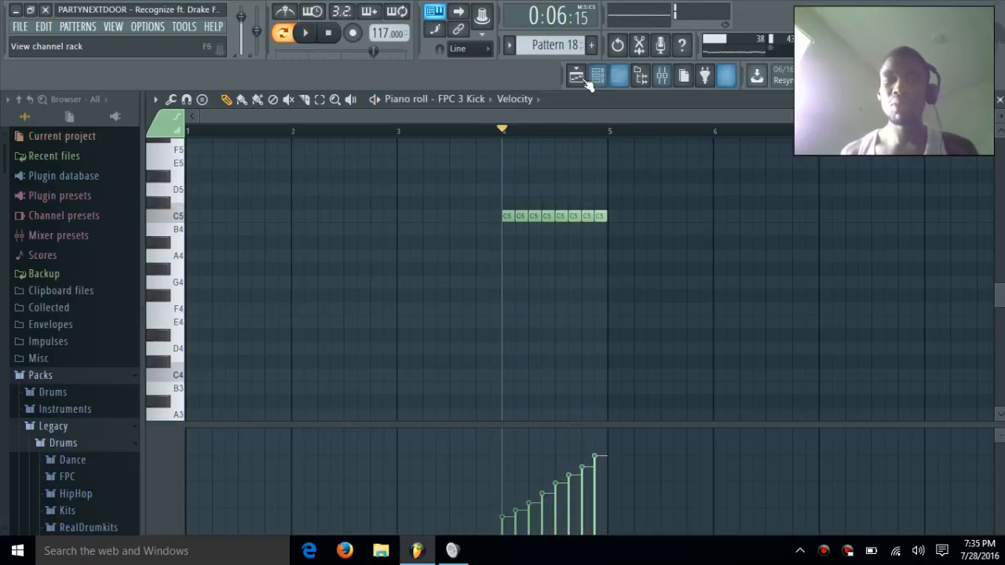
left_click(598, 76)
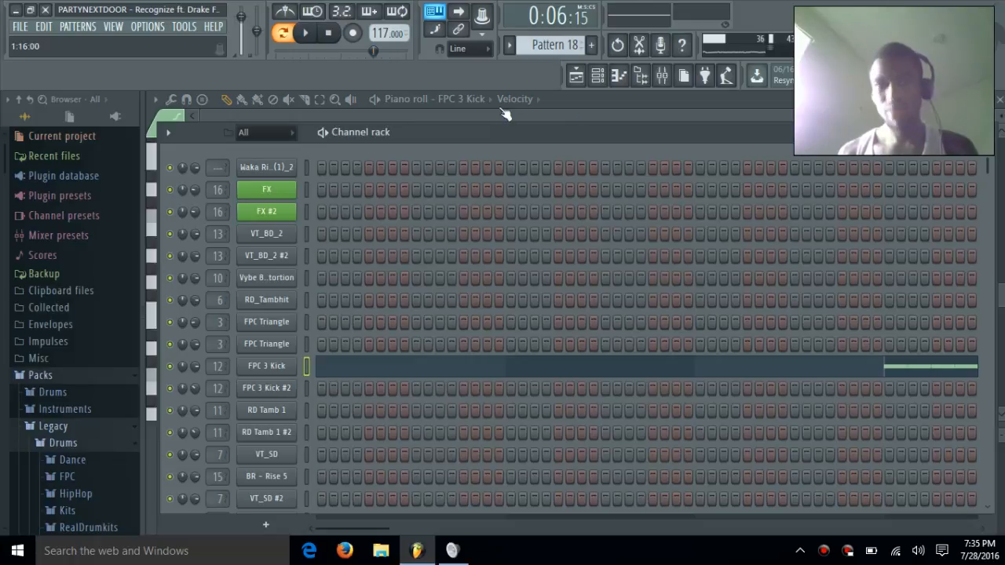
- Switch to Pattern 19, play its VT_BD_2 and VT_BD_2 #2 parts in the channel rack and stop playback
left_click(509, 44)
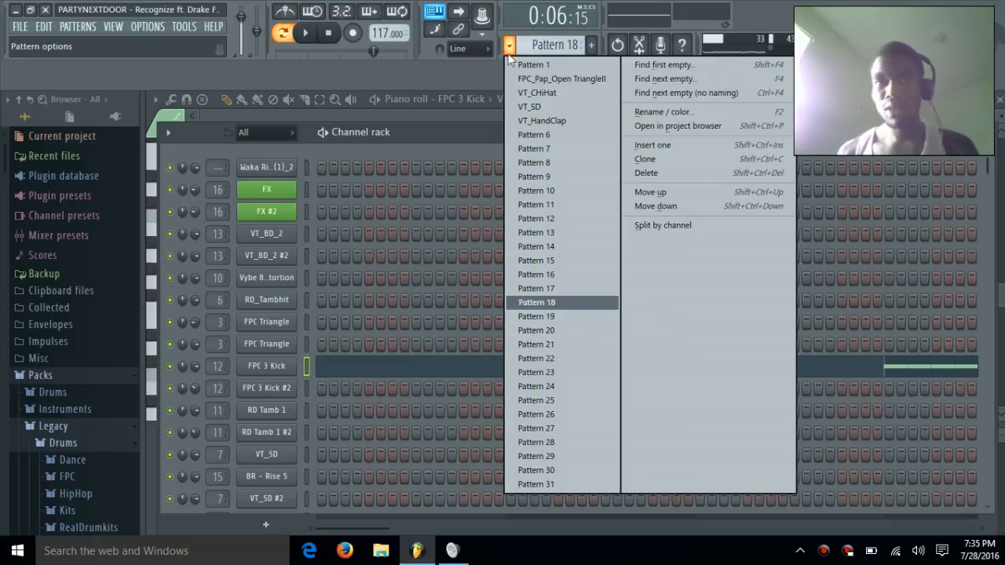
left_click(559, 316)
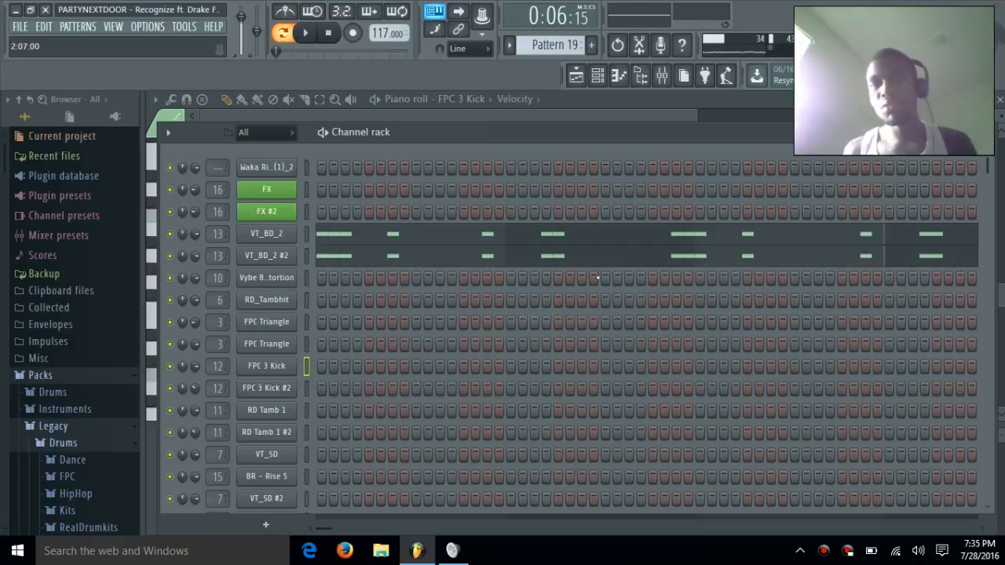
left_click(311, 35)
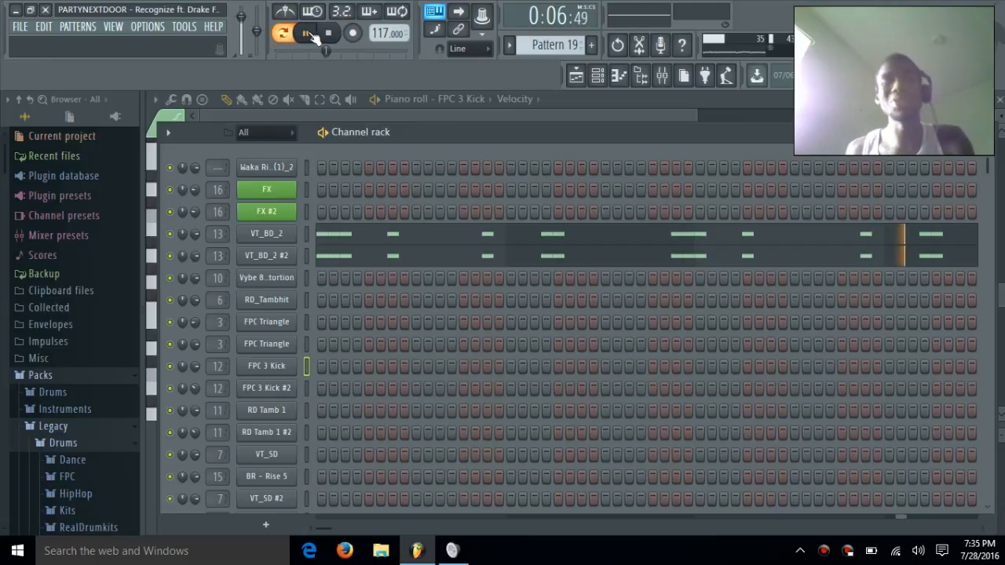
left_click(328, 35)
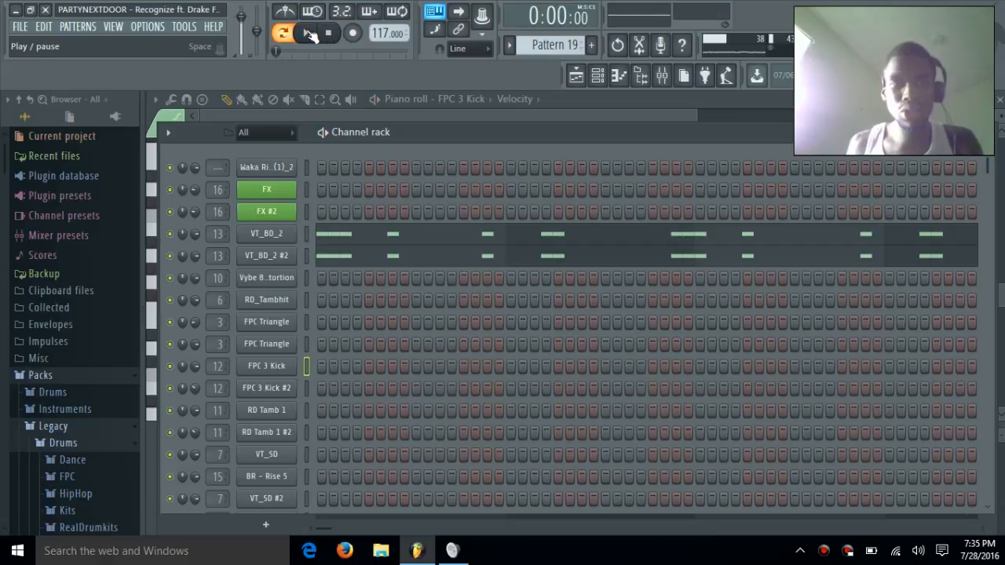
- Play Pattern 19's VT_BD_2 notes in the piano roll with all eight bars in view, stop and close it
left_click(504, 236)
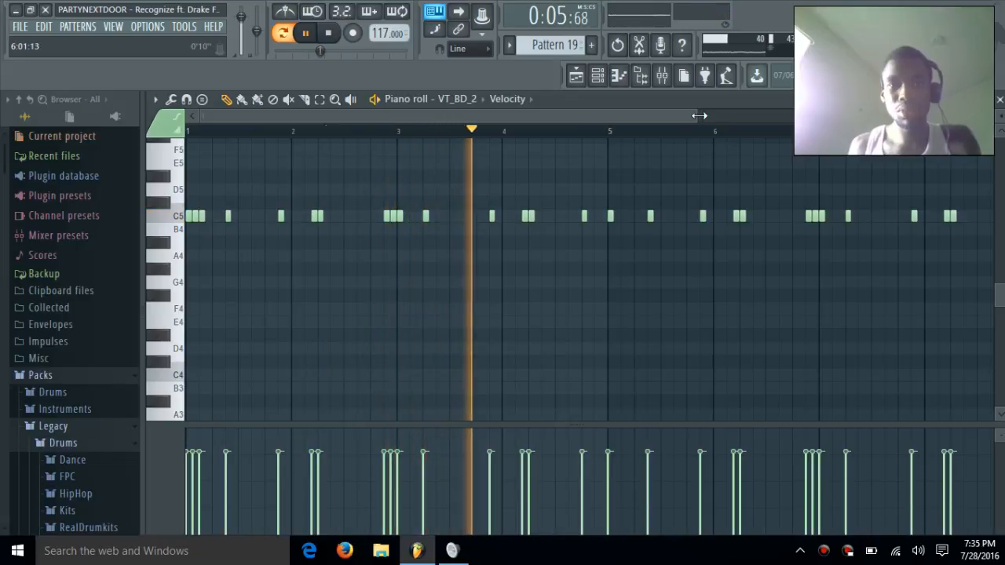
left_click_drag(697, 116, 848, 115)
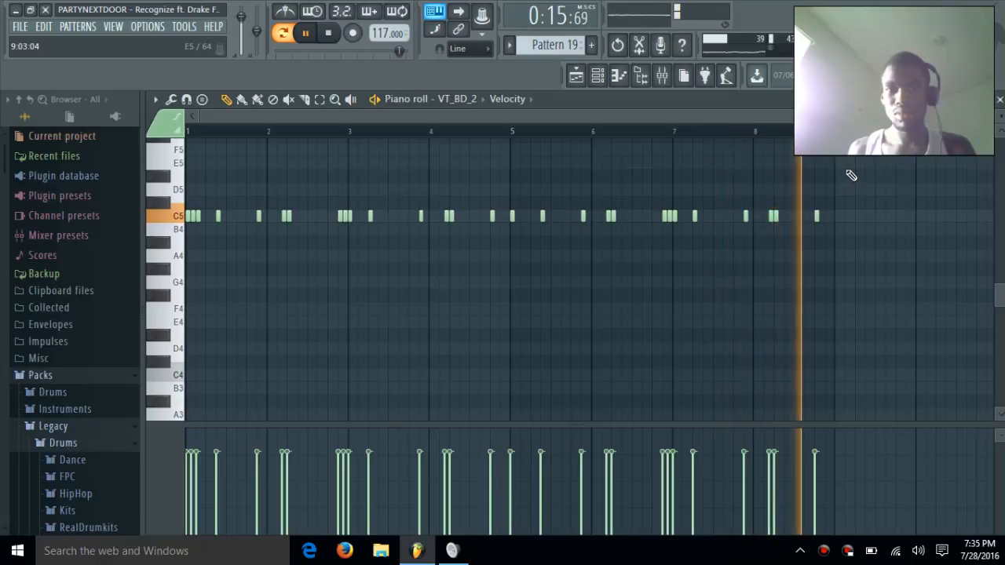
key("space")
left_click(1000, 100)
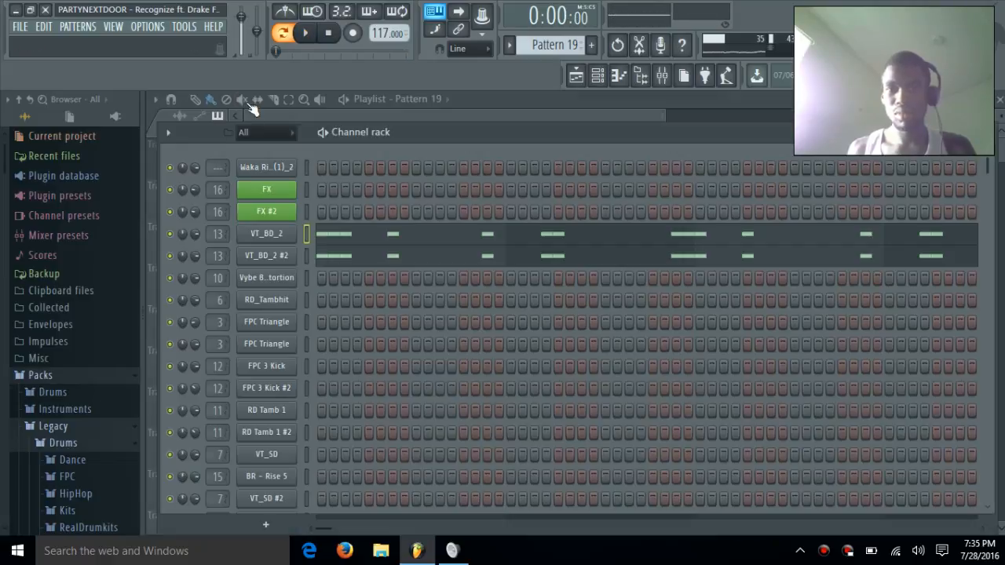
- Switch to Pattern 20, play its VT_BD_2 notes in the piano roll with all eight bars shown, and close it after stopping
left_click(509, 49)
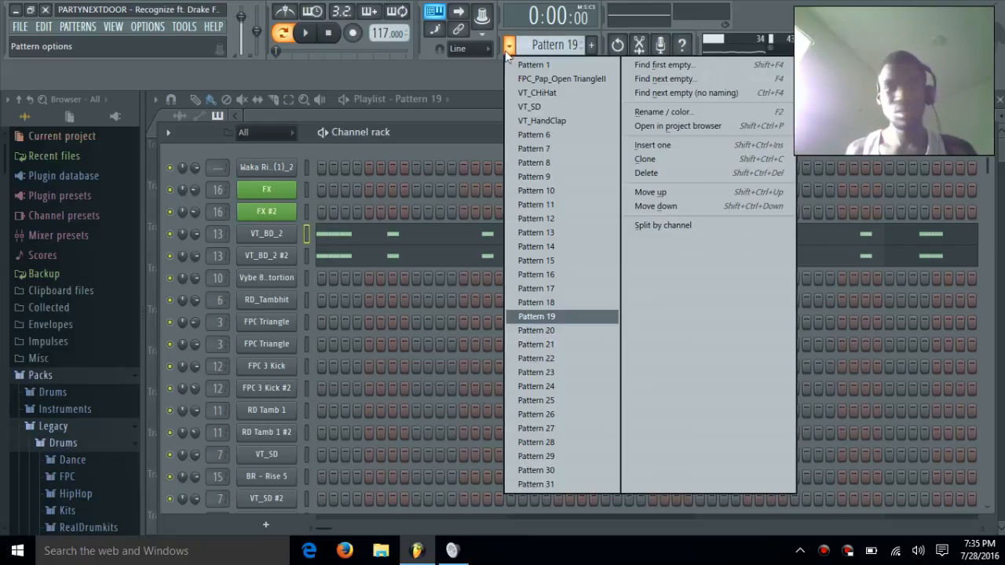
left_click(539, 331)
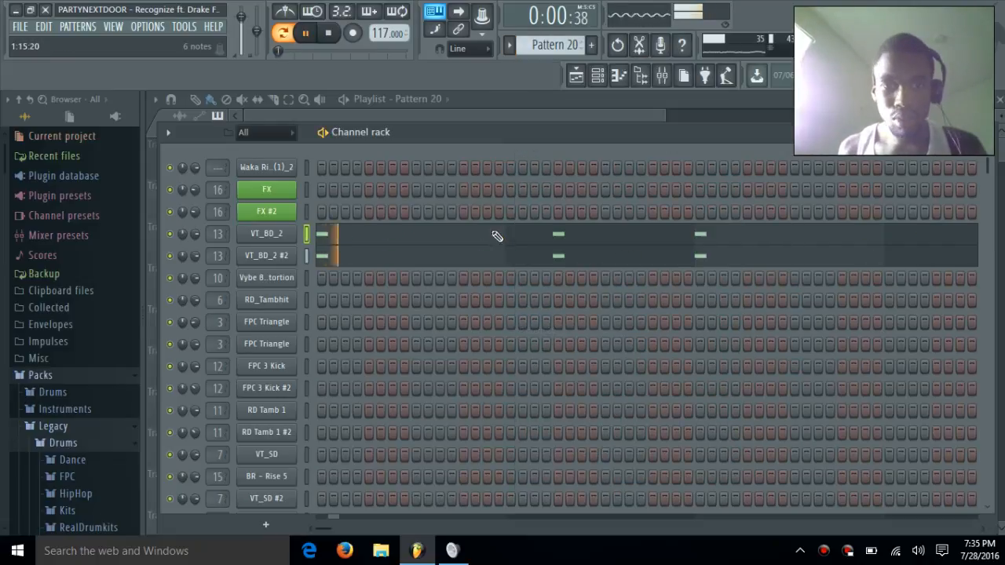
left_click(497, 237)
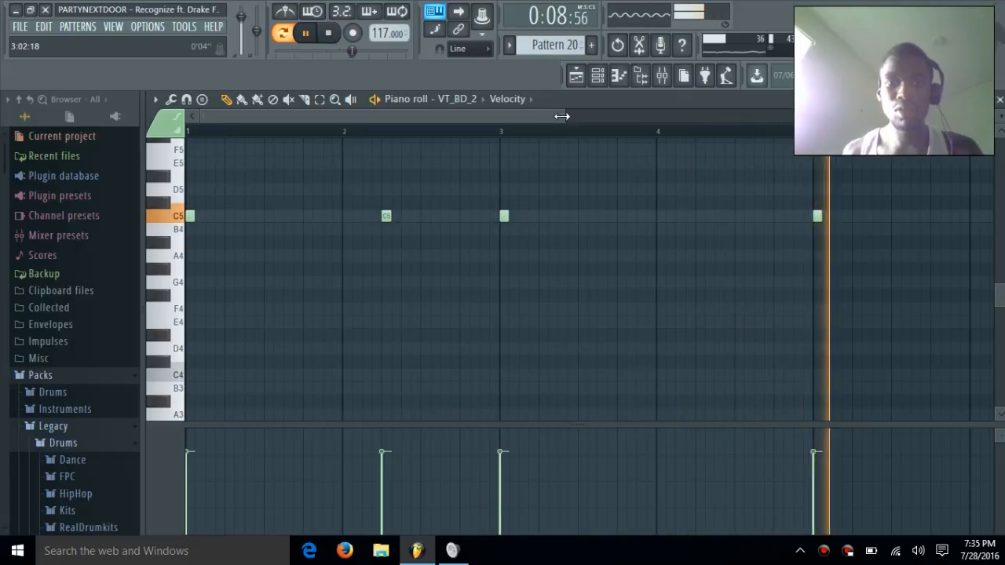
left_click_drag(558, 116, 832, 116)
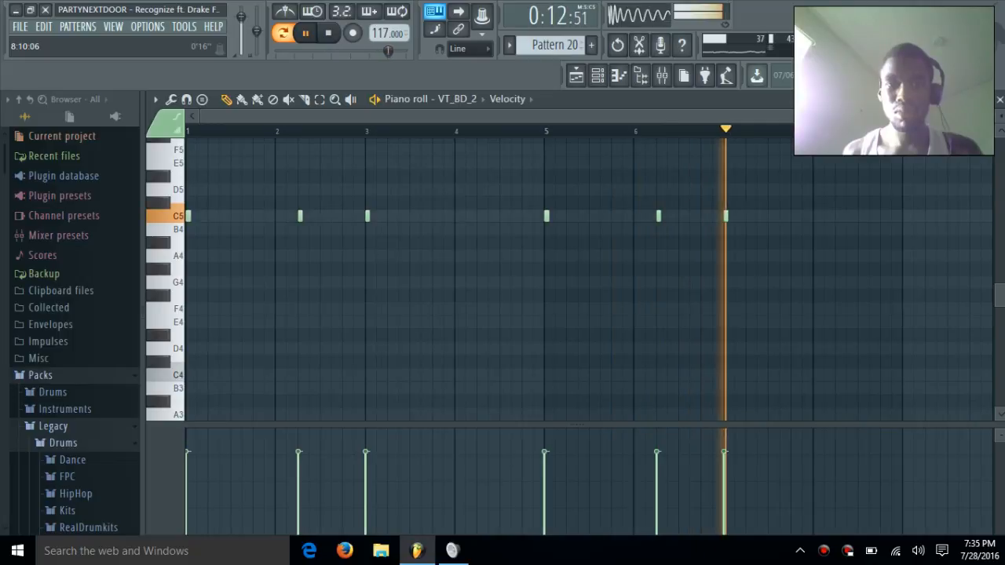
key("space")
left_click(1000, 98)
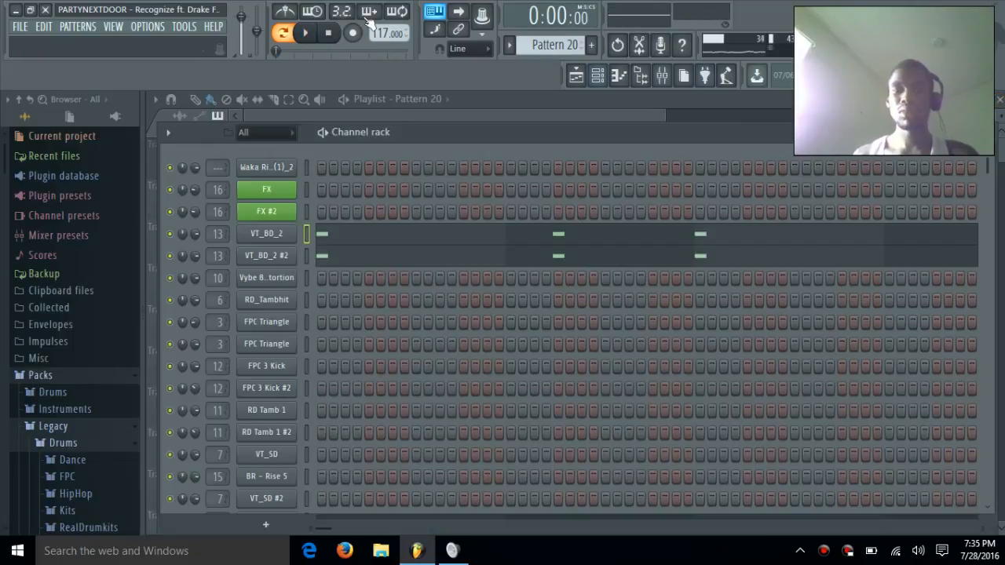
- Switch to Pattern 21, play its VT_BD_2 notes in the piano roll with all eight bars shown, and stop playback
left_click(509, 45)
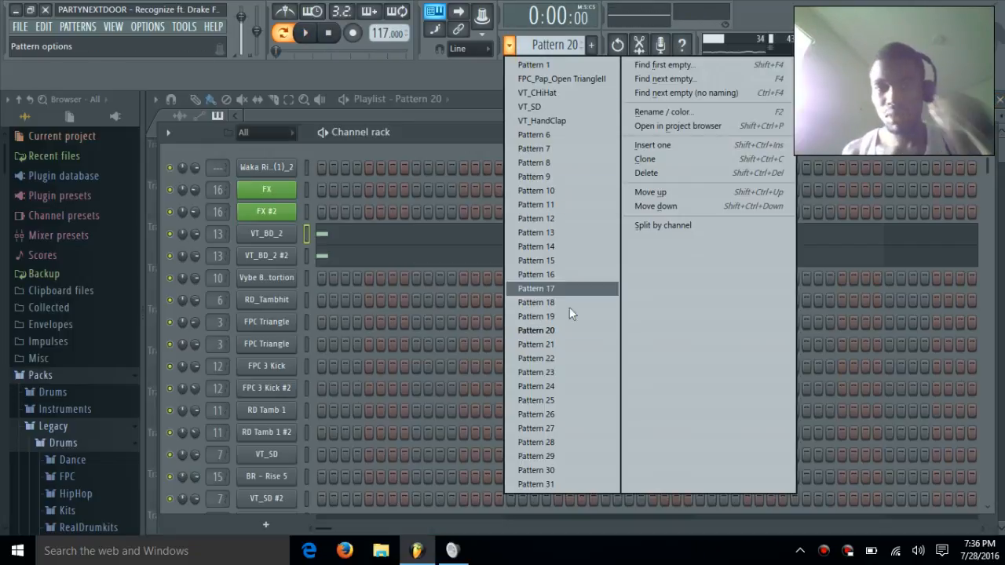
left_click(561, 347)
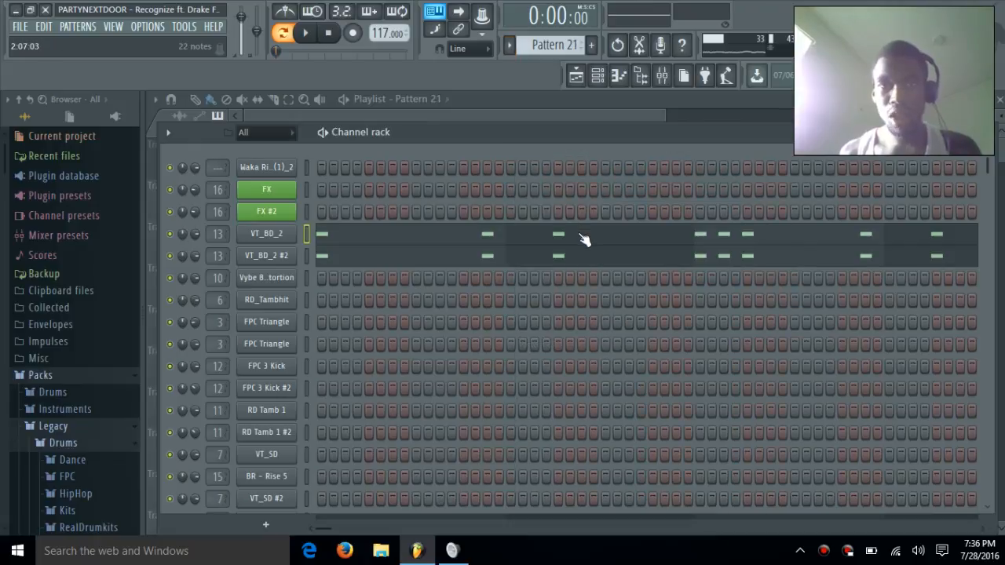
double_click(584, 240)
key("space")
left_click_drag(665, 91, 795, 97)
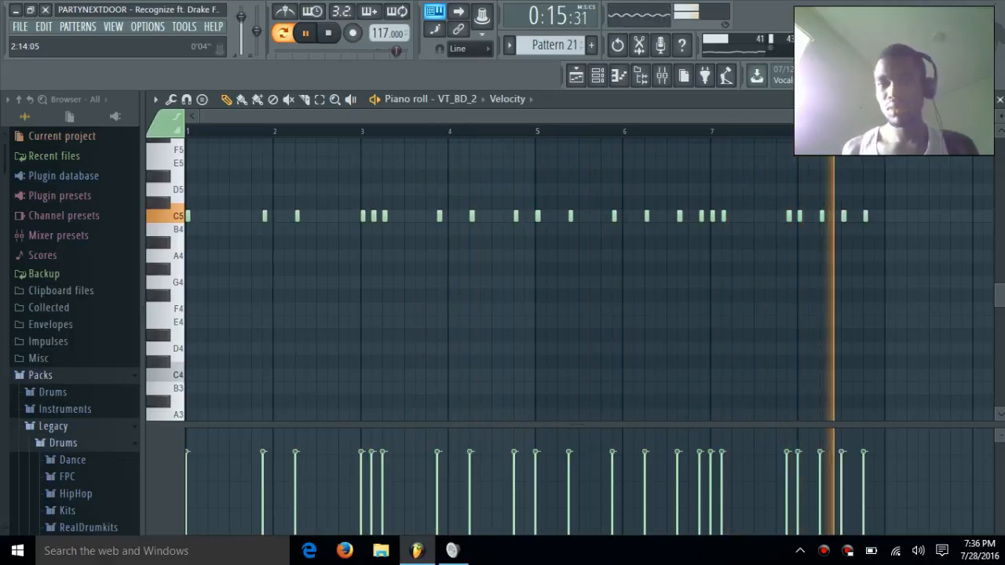
key("space")
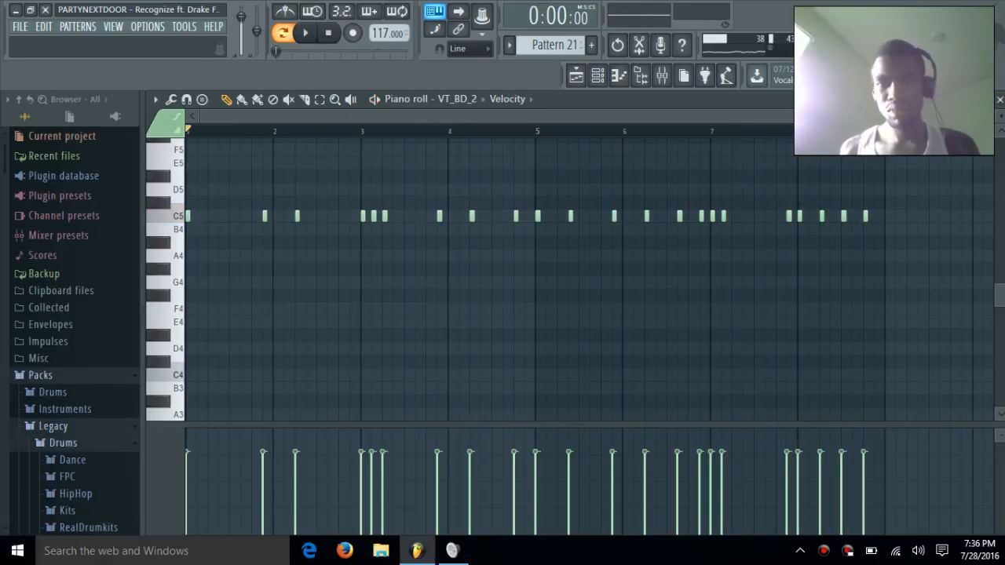
- Switch to Pattern 22, play its VT_BD_2 notes in the piano roll with all eight bars in view, and close it
key("Escape")
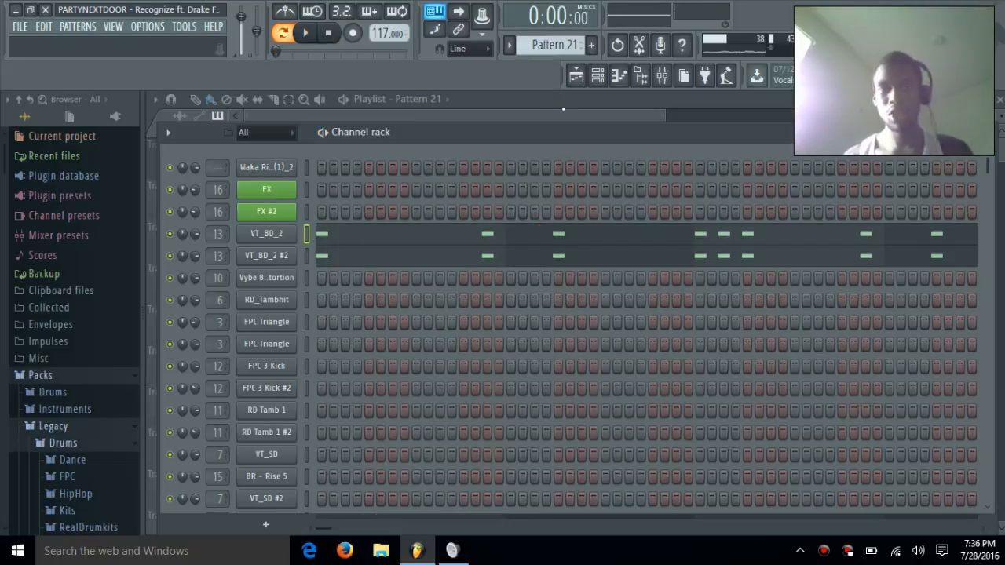
left_click(509, 46)
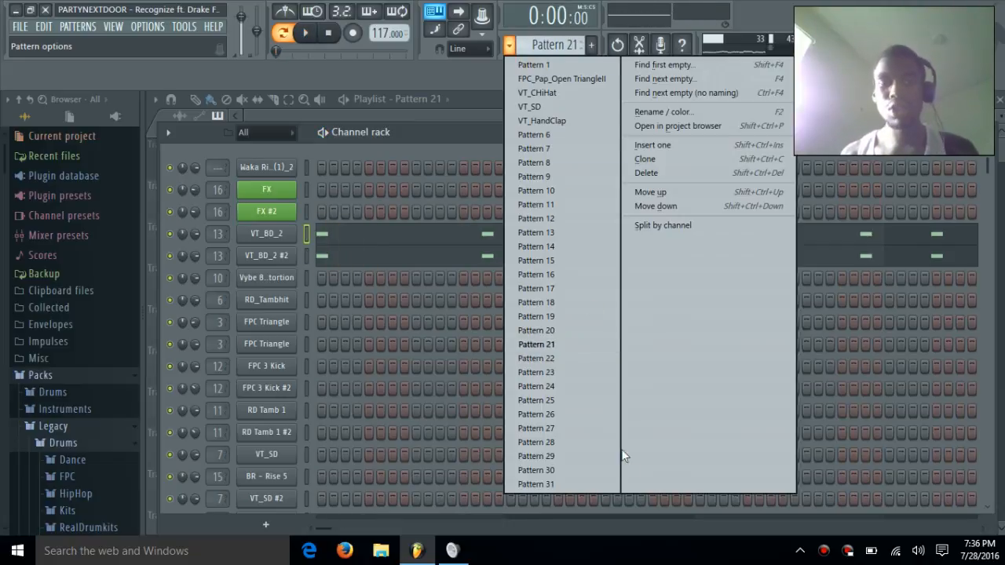
left_click(585, 358)
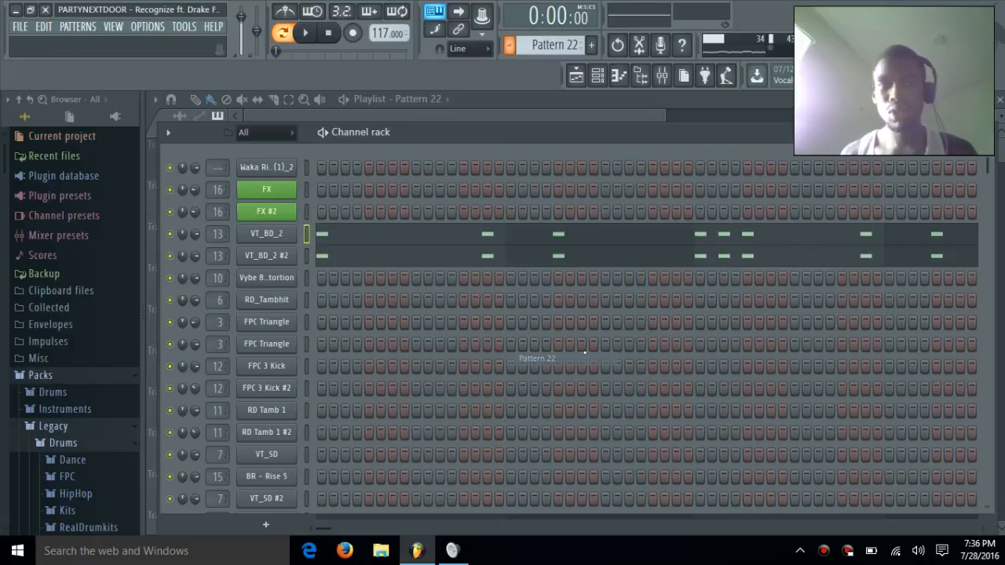
left_click(577, 237)
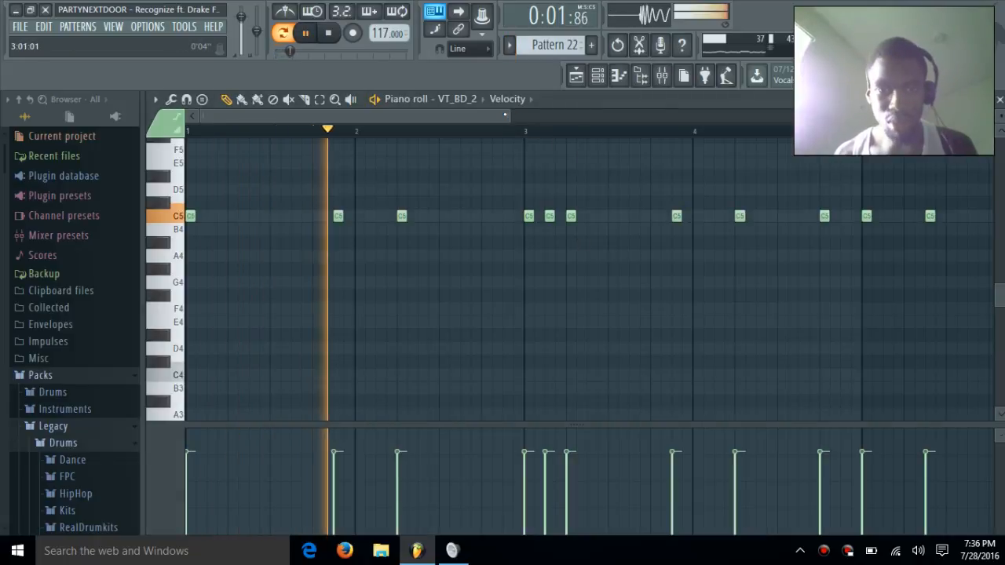
left_click_drag(507, 116, 790, 115)
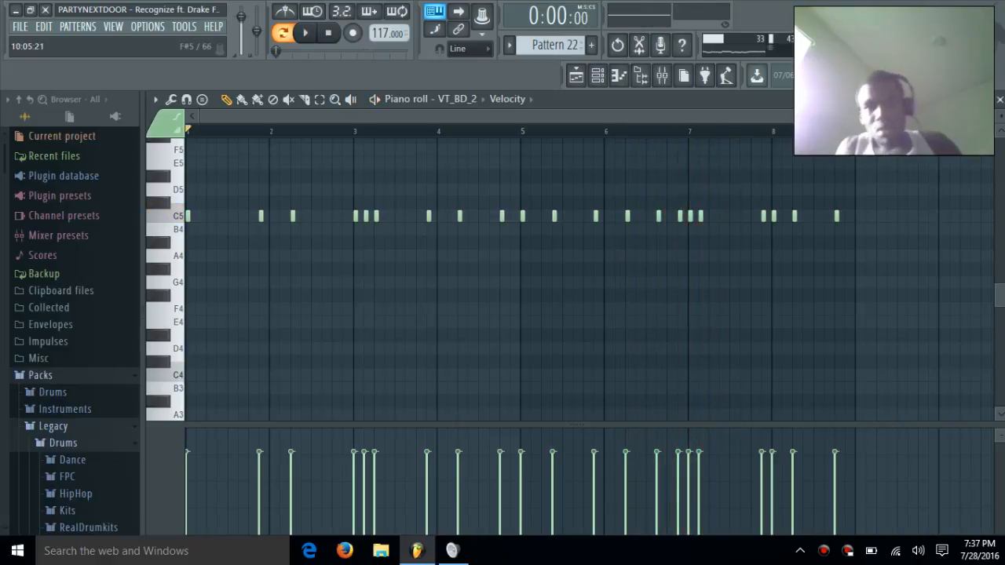
left_click(999, 99)
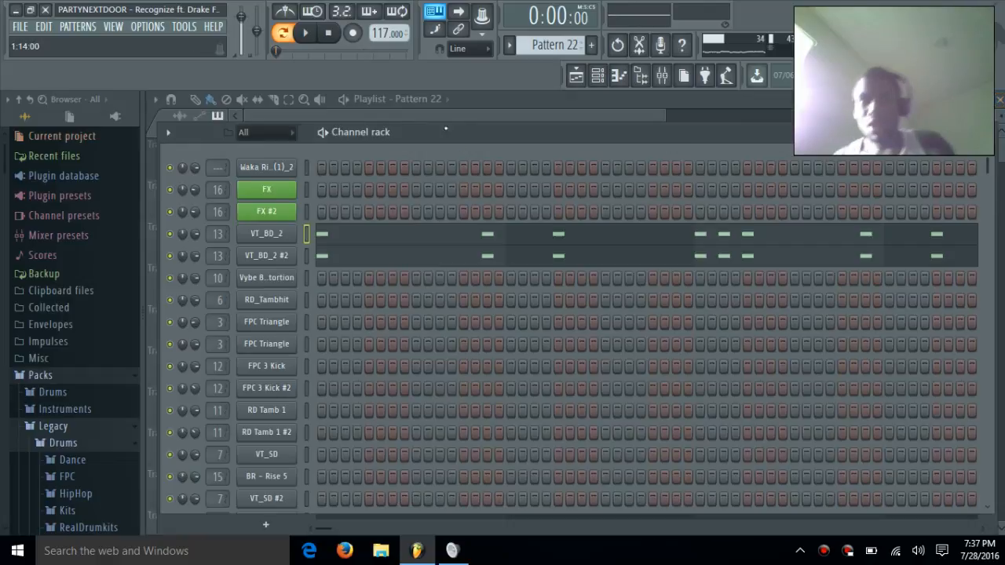
- Switch to Pattern 23, play its VT_BD_2 notes in the piano roll with all eight bars shown, stop playback and close it
left_click(510, 45)
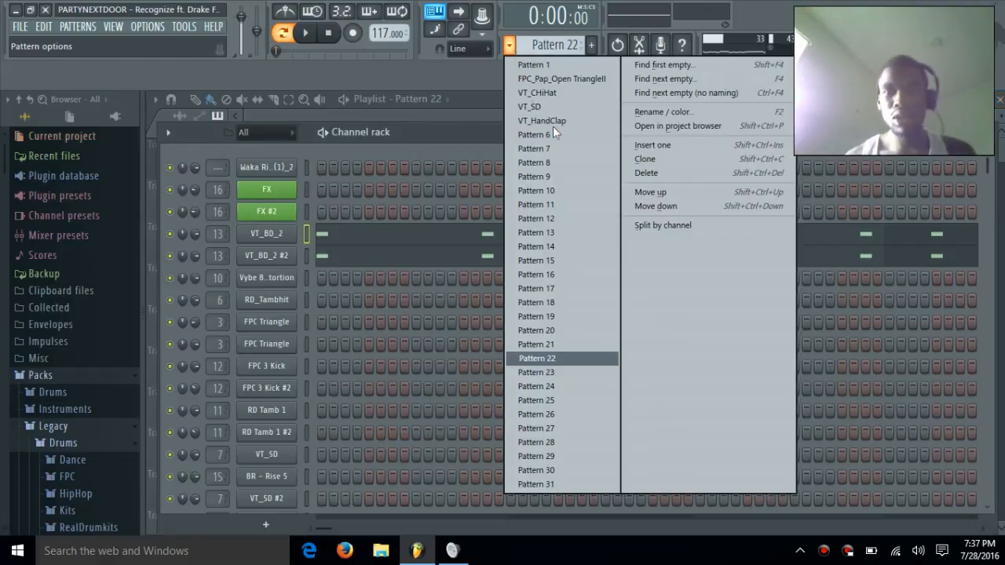
left_click(573, 370)
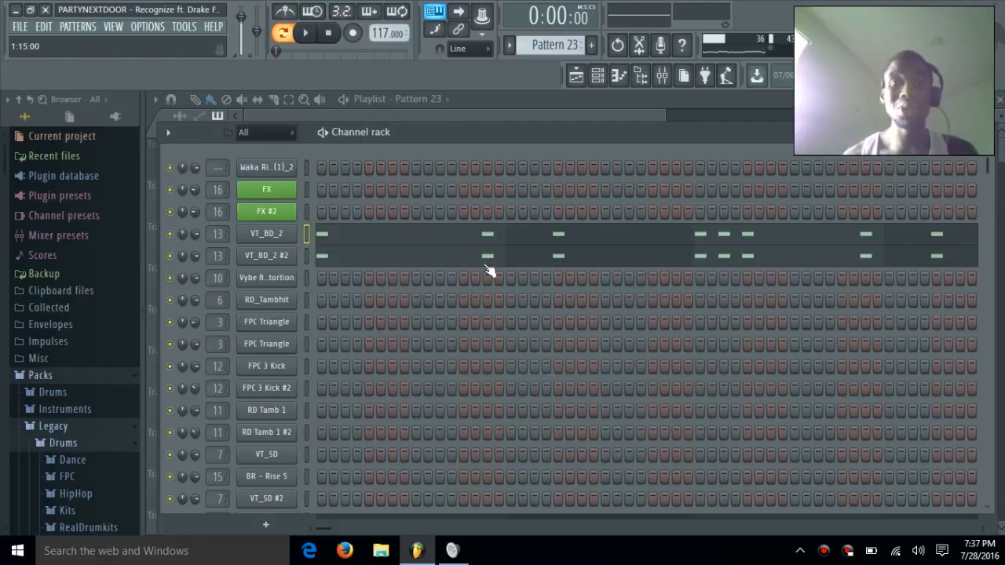
left_click(508, 237)
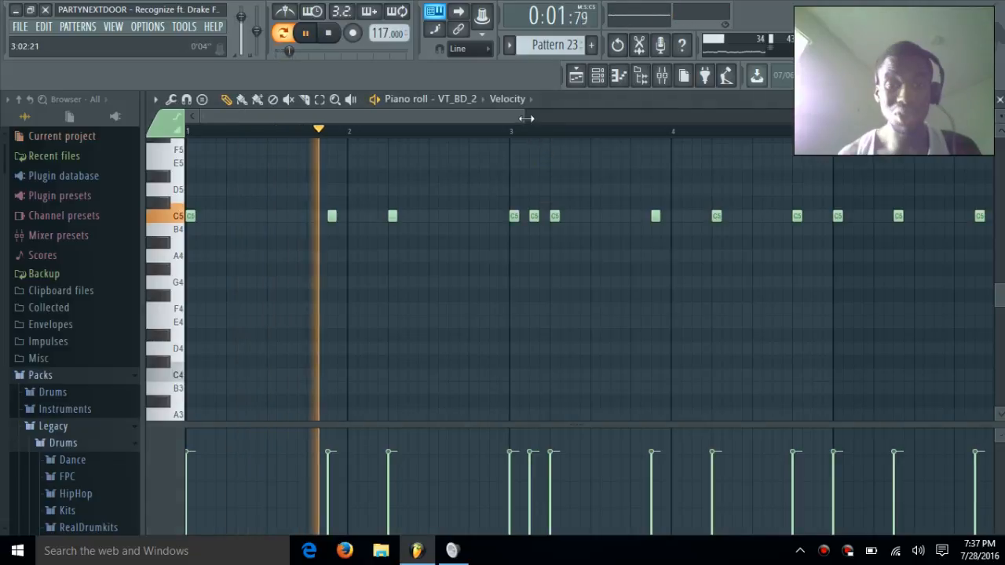
mouse_move(616, 116)
left_mouse_down()
mouse_move(746, 118)
mouse_move(785, 145)
left_mouse_up()
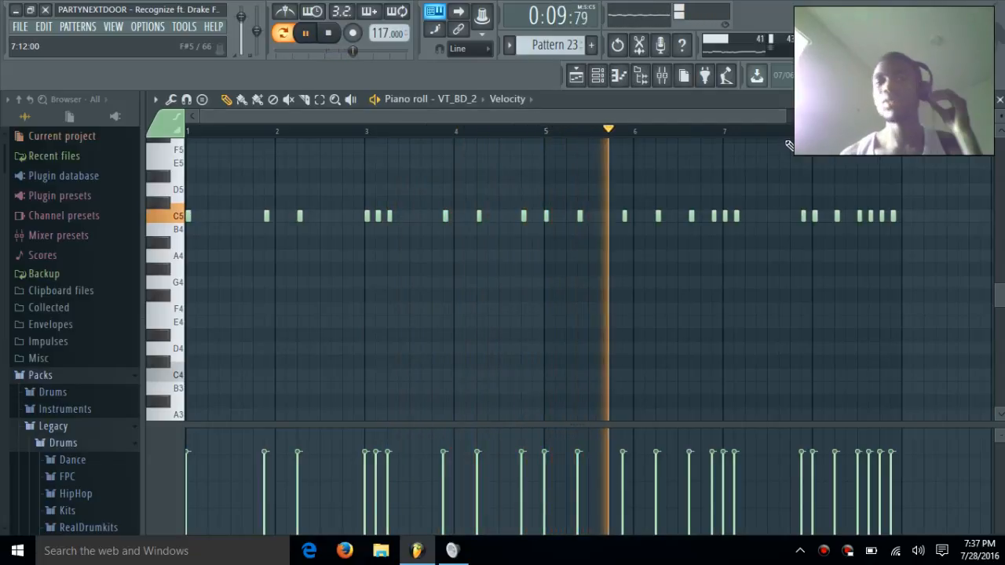
key("space")
left_click(999, 100)
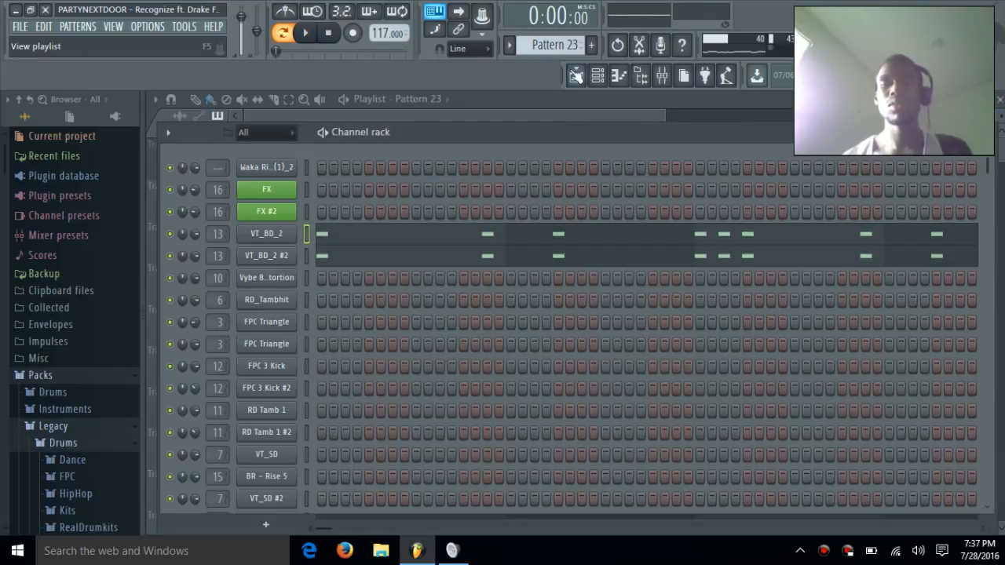
left_click(275, 237)
left_click(254, 233)
right_click(254, 231)
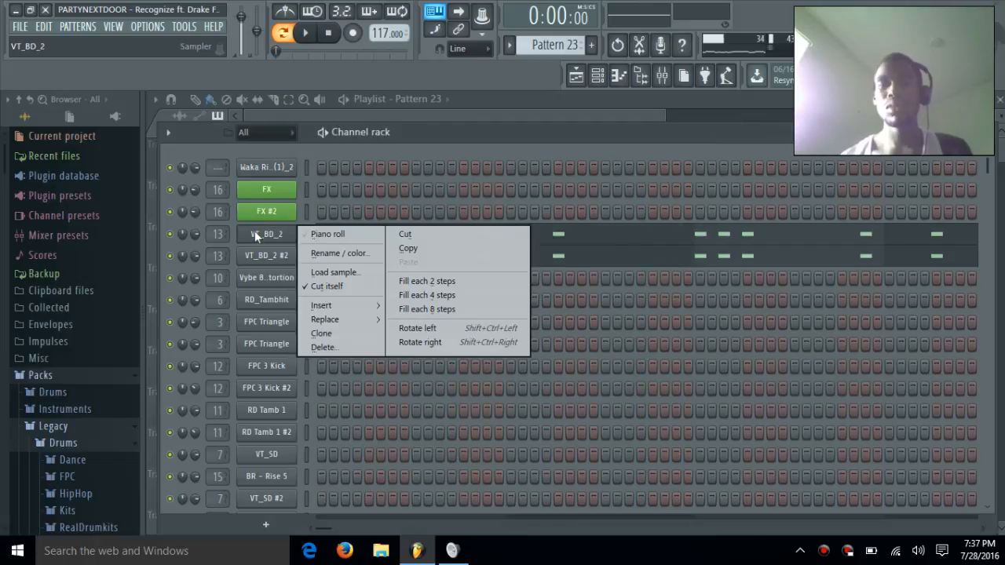
left_click(256, 233)
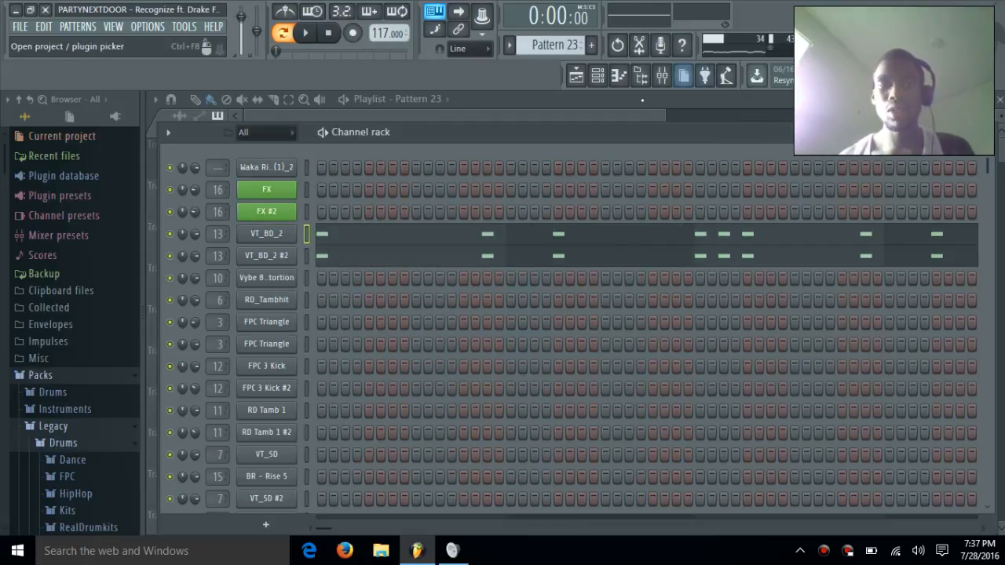
left_click(670, 78)
left_click(670, 79)
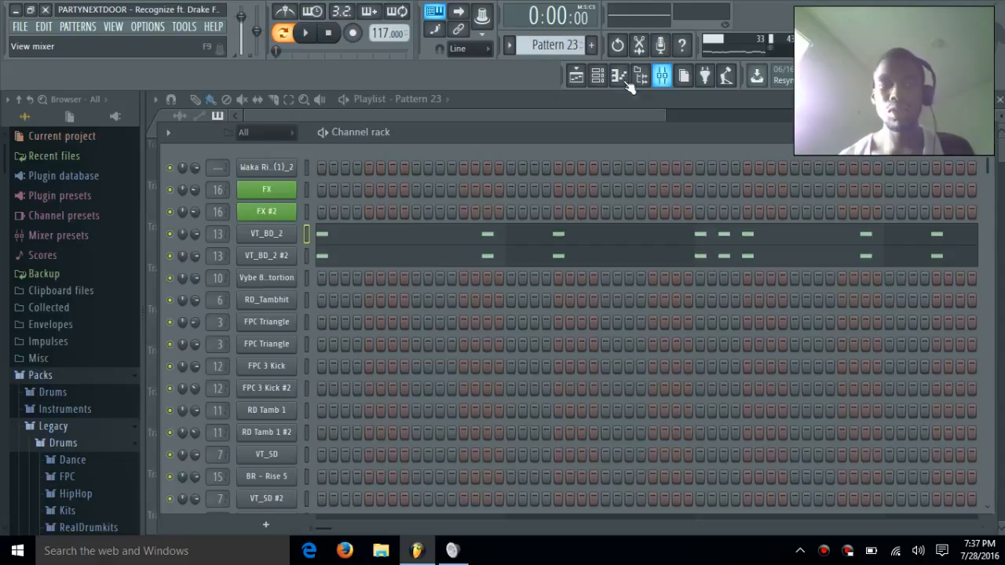
- Switch to Pattern 24, play its VT_BD_2 notes across all eight bars in the piano roll, and close it after stopping
left_click(510, 45)
left_click(527, 387)
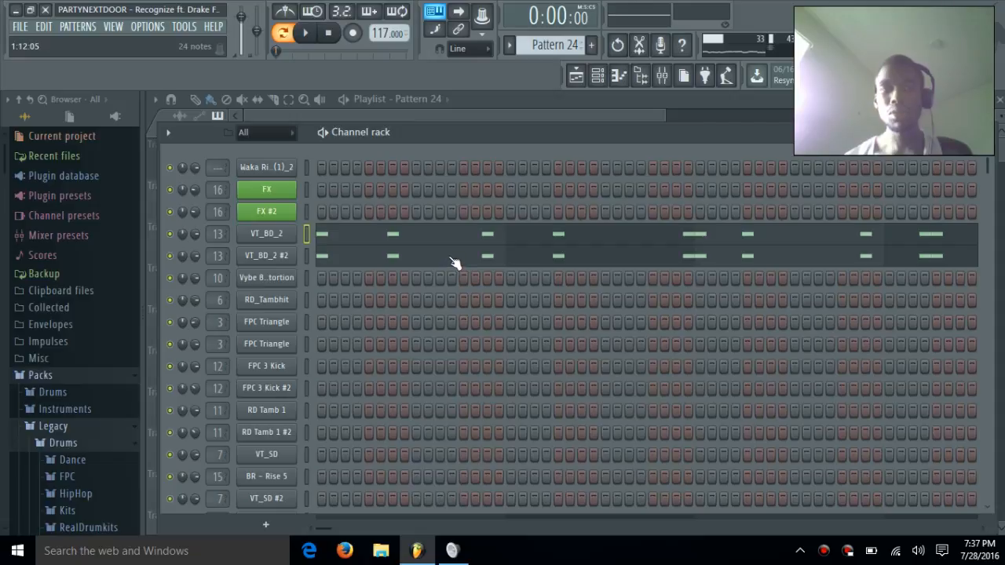
left_click(471, 236)
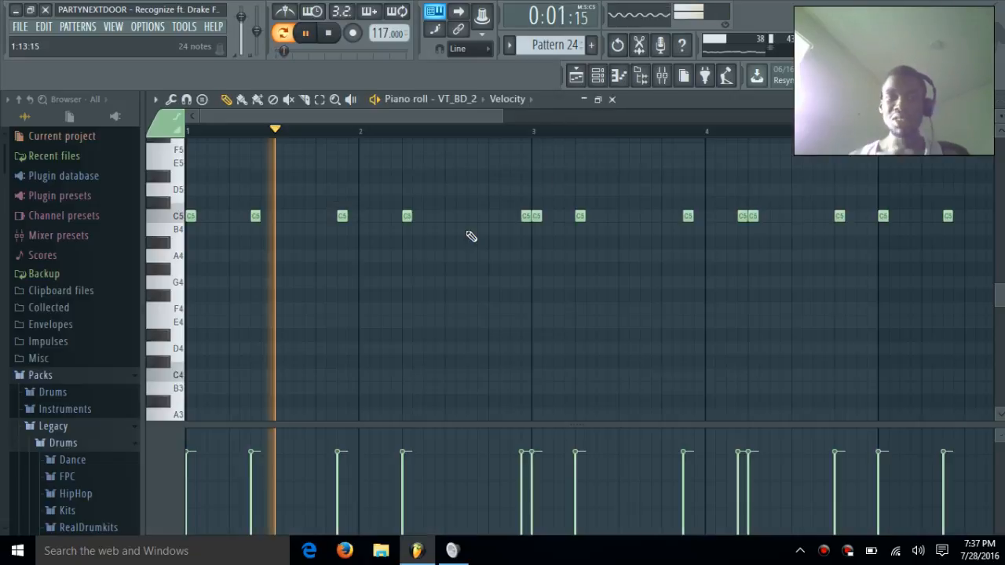
left_click_drag(506, 116, 872, 116)
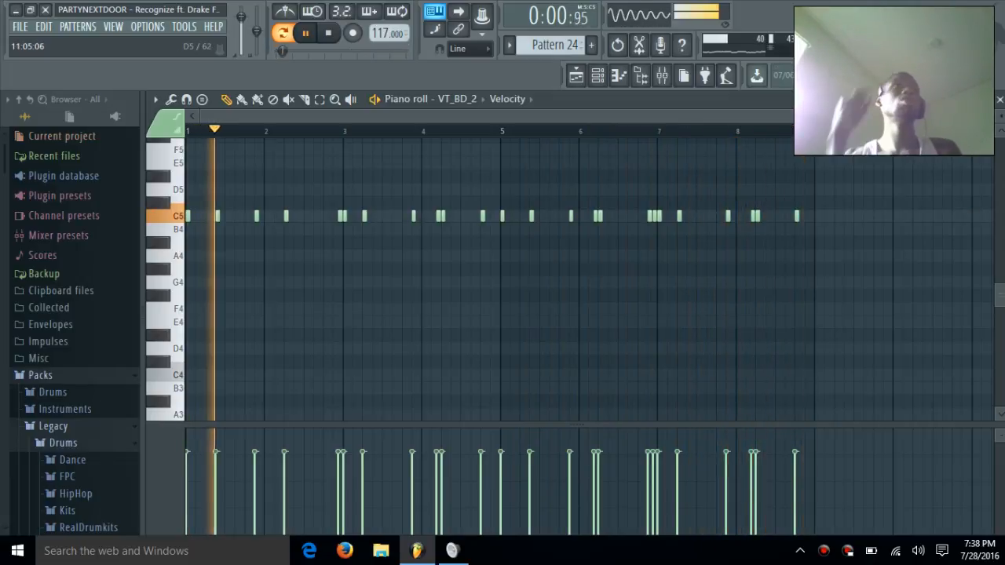
key("space")
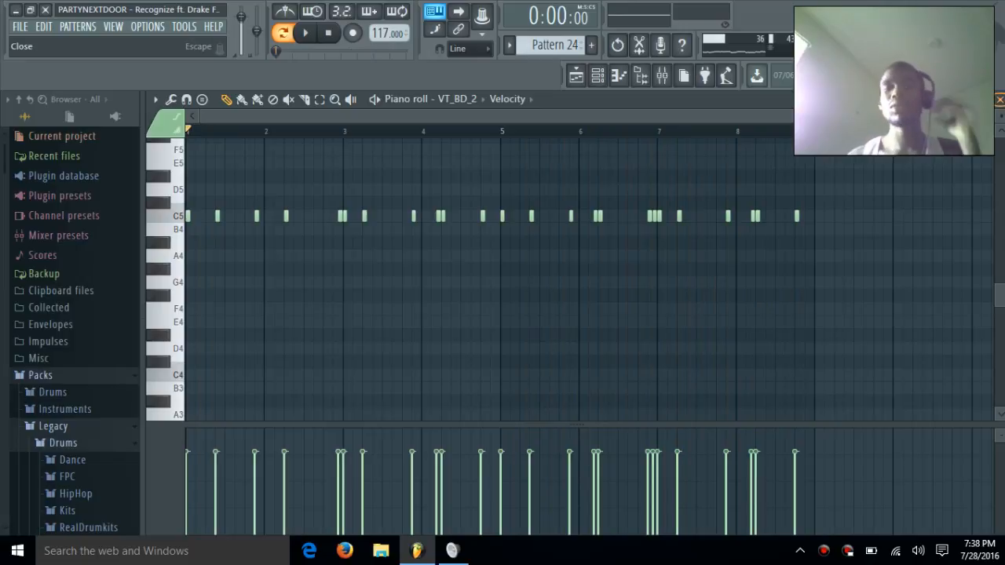
left_click(1000, 100)
- Switch to Pattern 25, play it while showing the VT_BD_2 #2 notes in the piano roll, and stop playback
left_click(508, 46)
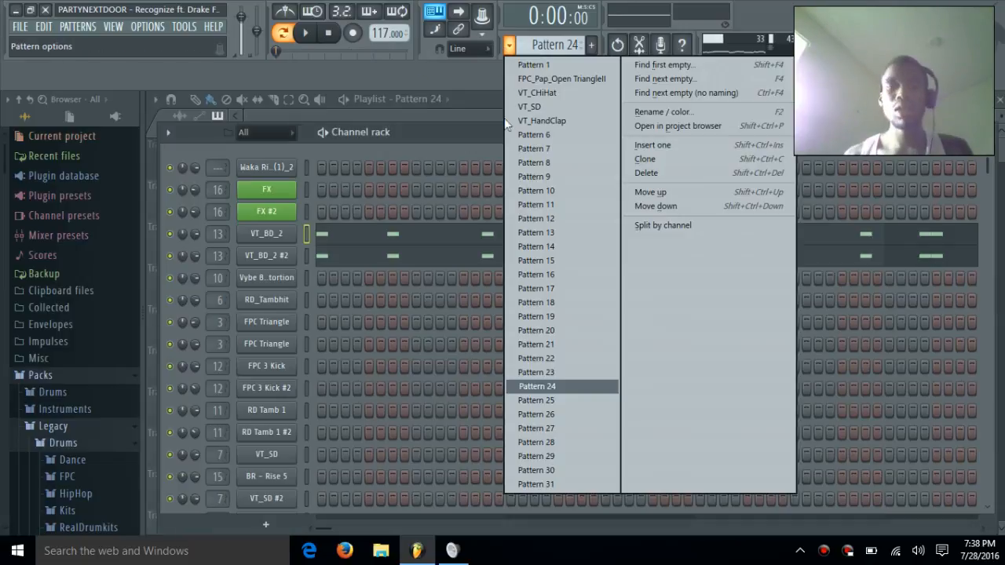
left_click(520, 400)
key("space")
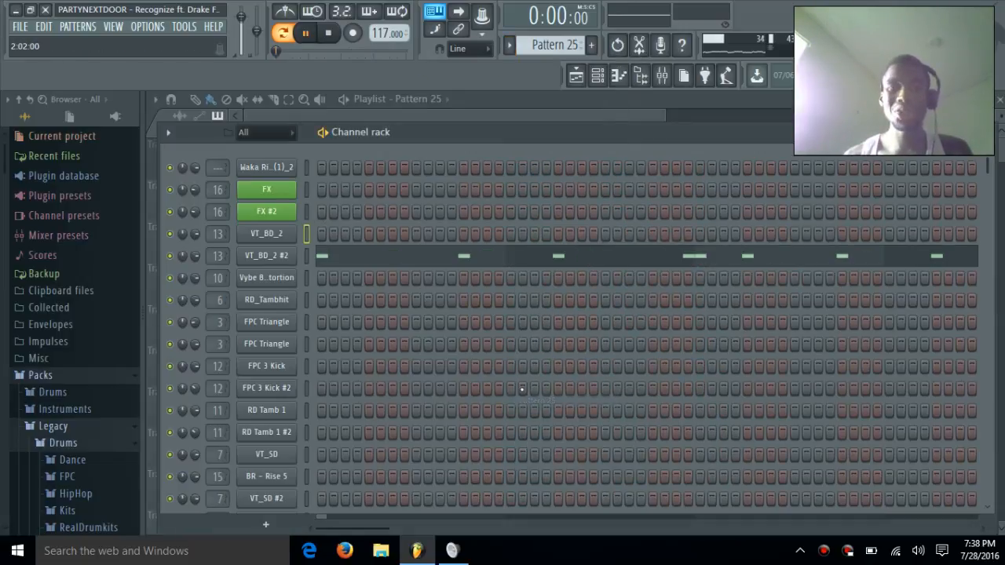
left_click(511, 262)
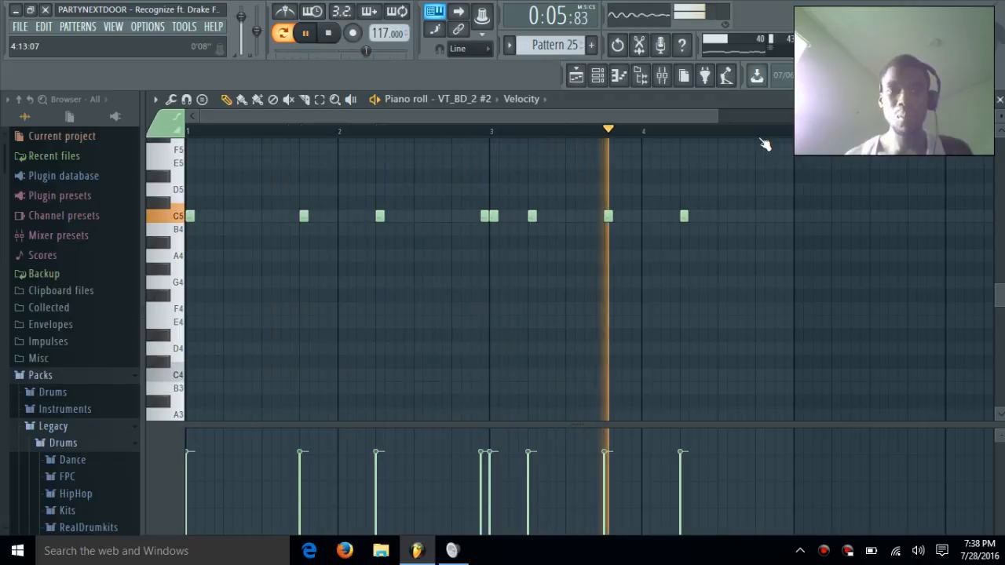
key("space")
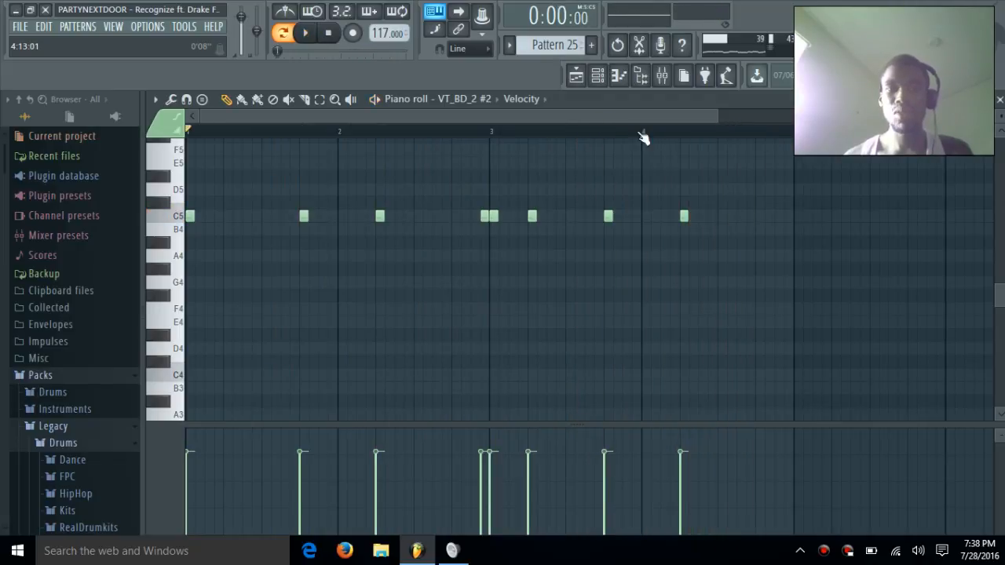
- Switch to Pattern 26, play its VT_BD_2 #2 notes in the piano roll and return to the channel rack
left_click(510, 47)
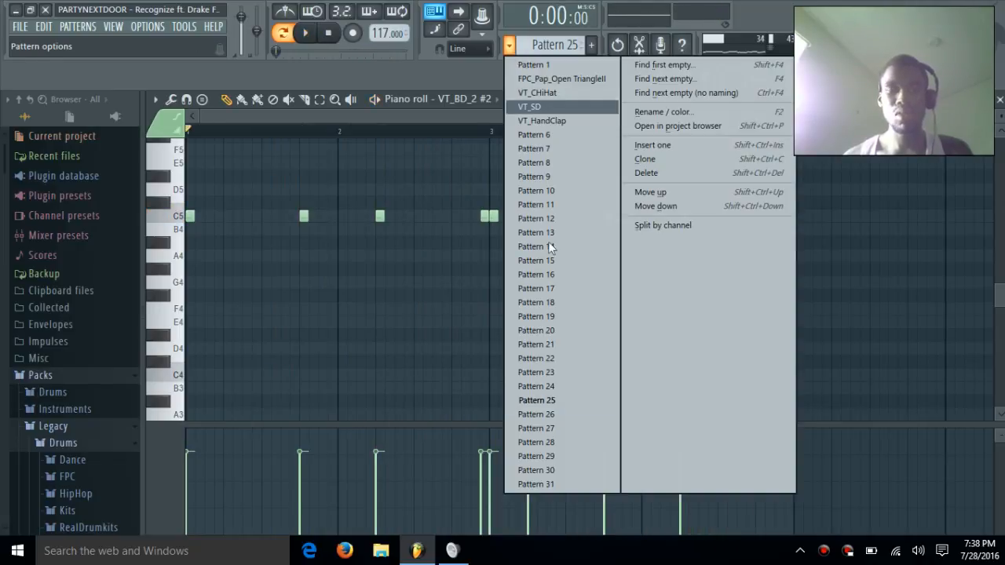
left_click(537, 414)
key("space")
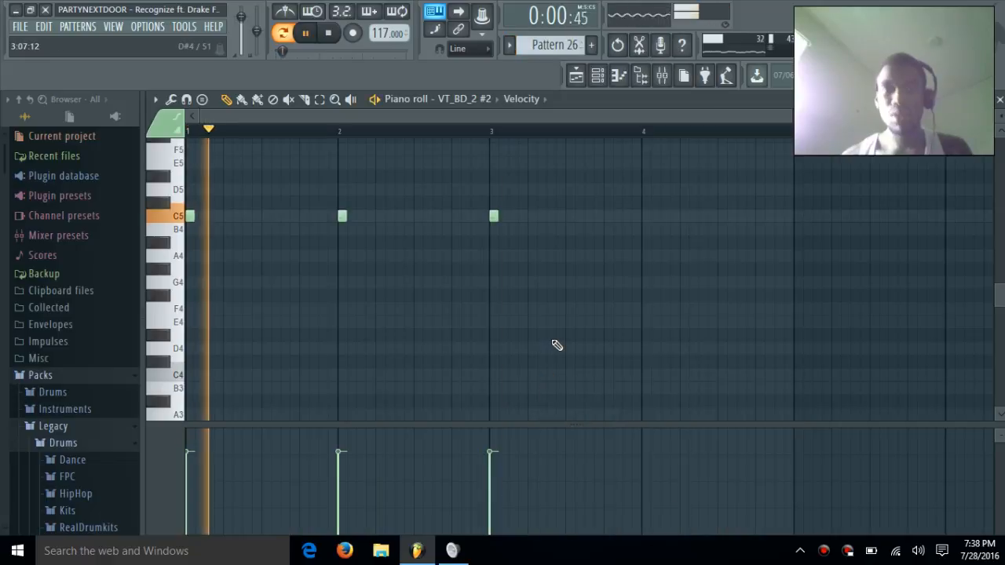
left_click(999, 99)
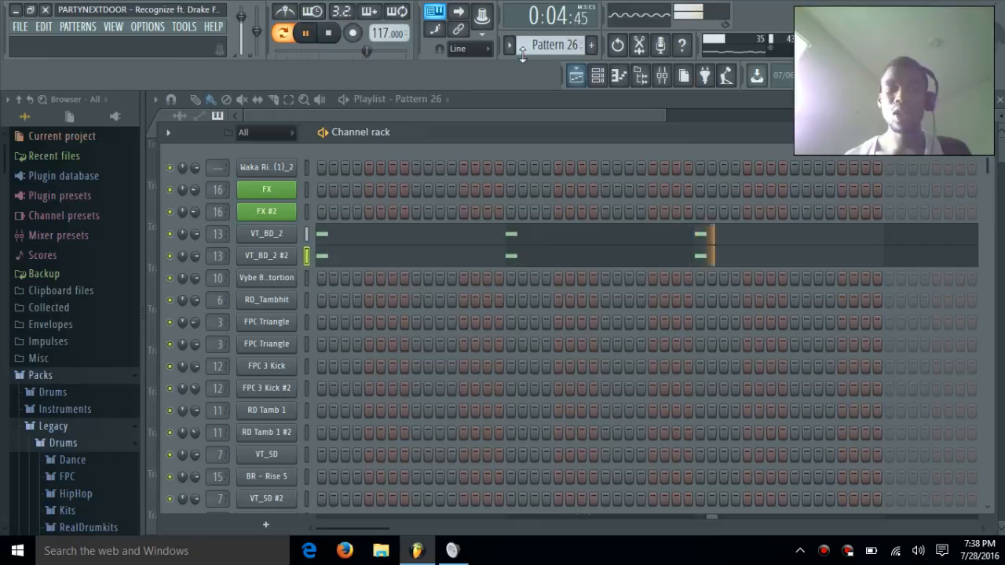
- Switch to Pattern 27, play its VT_BD_2 notes in the piano roll with all eight bars visible, and close it
left_click(510, 45)
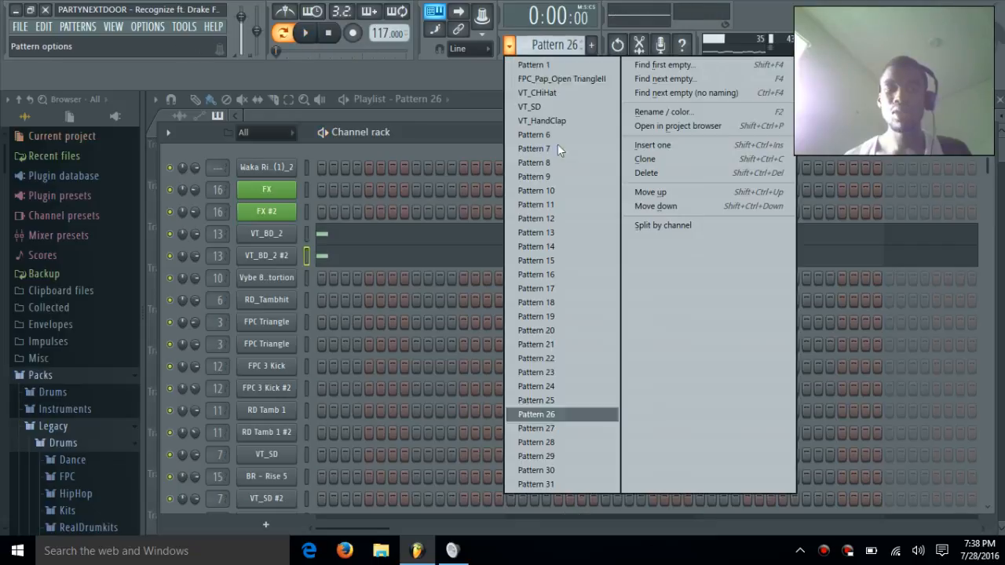
left_click(568, 433)
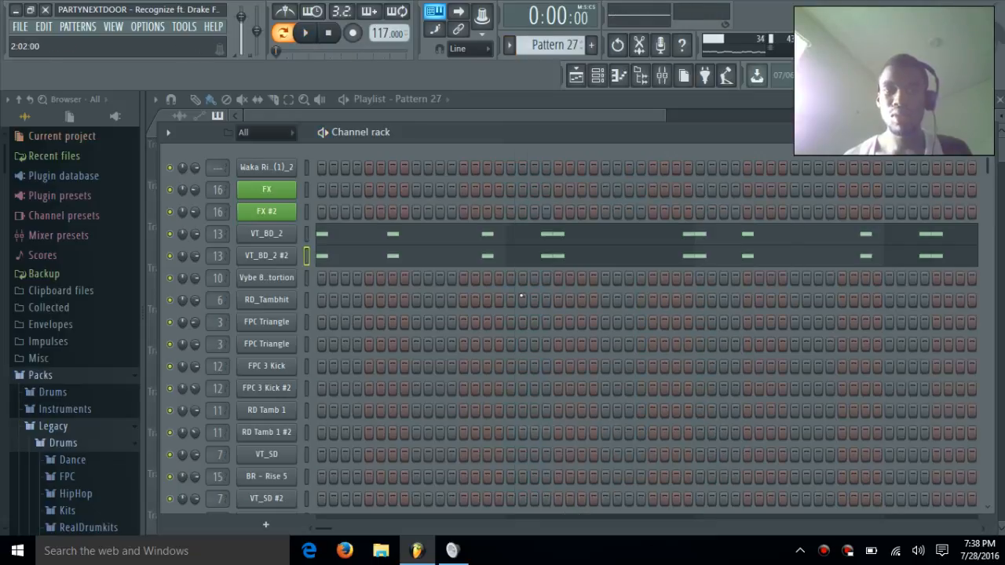
left_click(509, 241)
key("space")
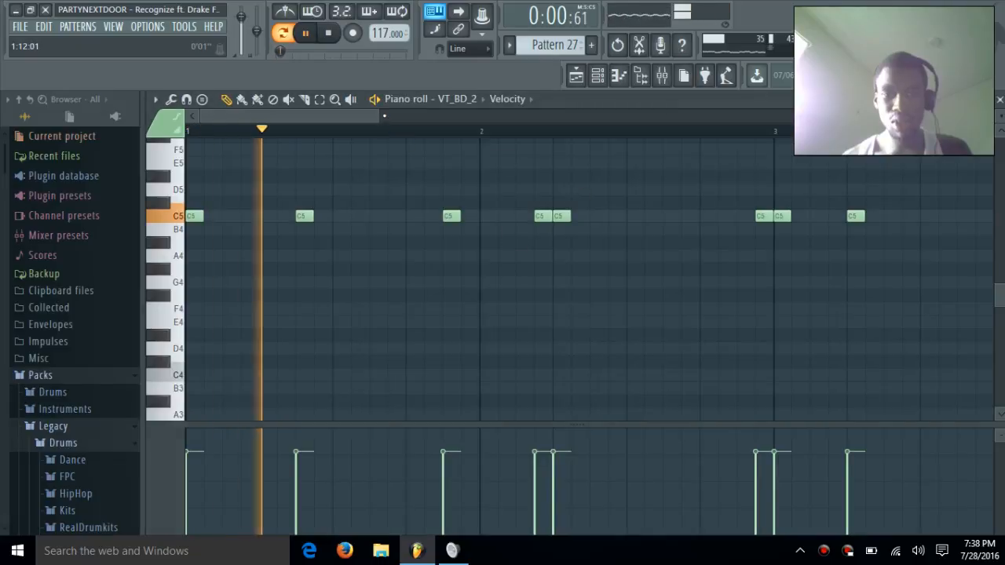
left_click_drag(380, 116, 817, 116)
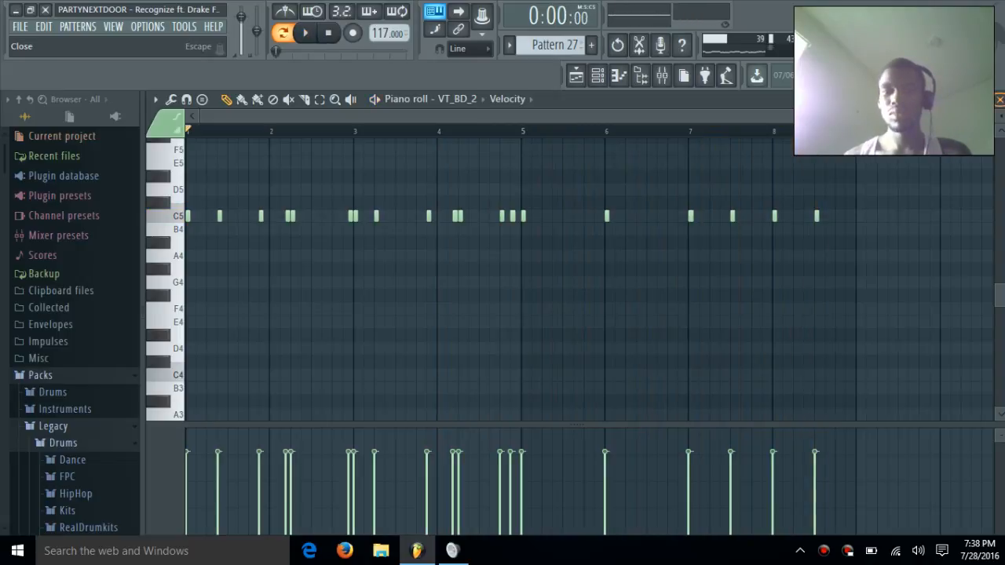
left_click(999, 99)
- Switch to Pattern 28, find its Sythris Sythin channel and show all eight bars of its notes in the piano roll
left_click(509, 46)
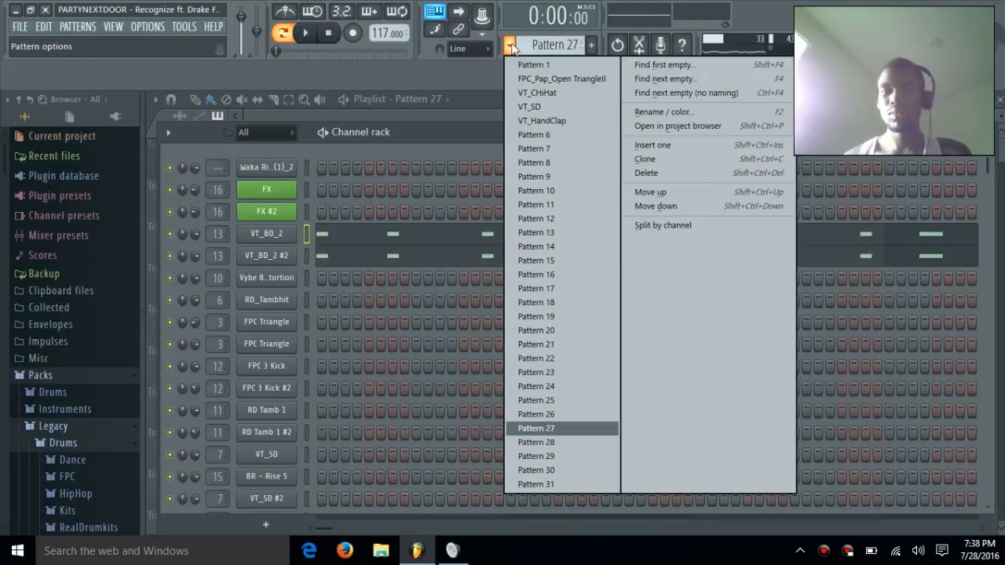
left_click(568, 442)
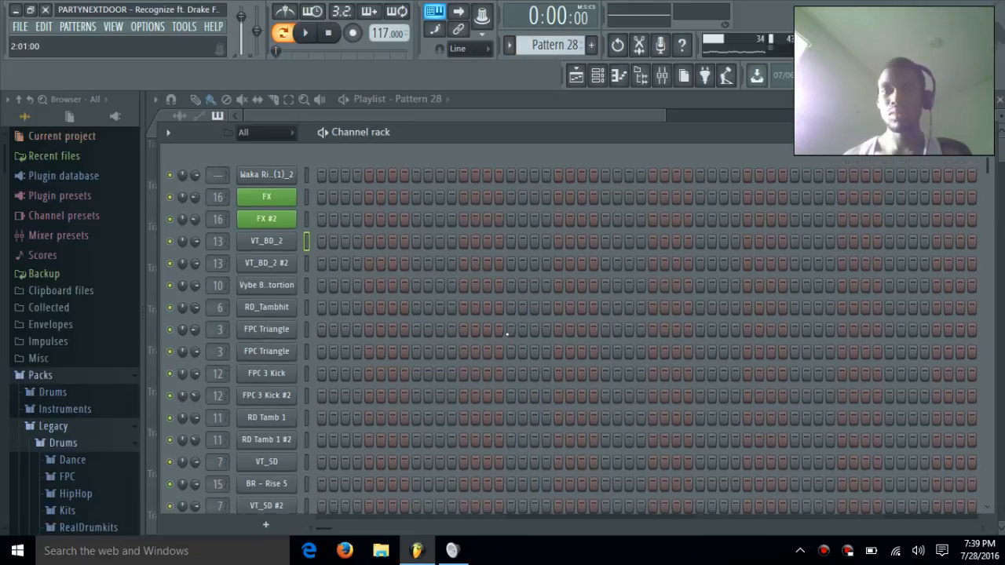
scroll(512, 331, "down", 10)
scroll(288, 355, "up", 8)
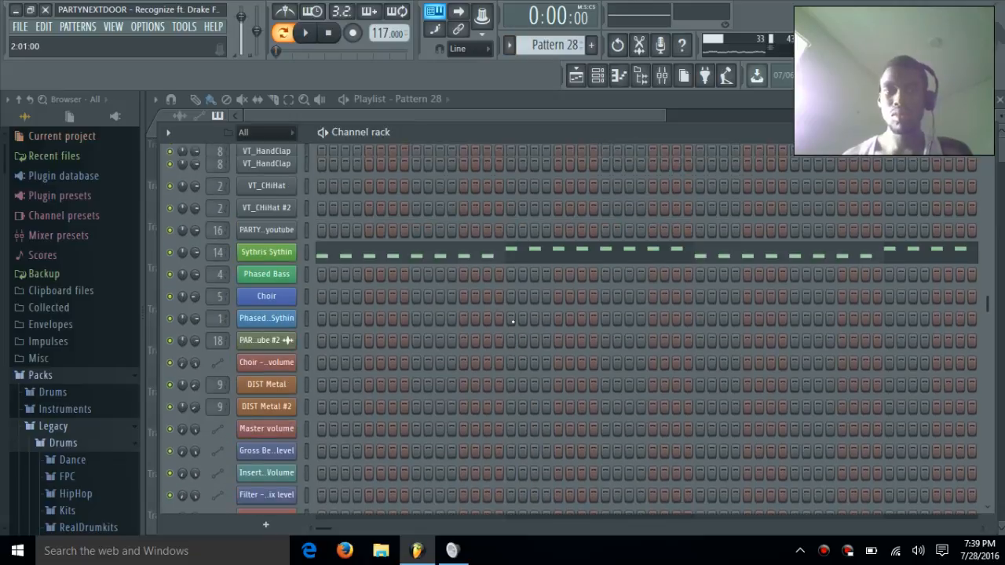
left_click(263, 350)
left_click(287, 348)
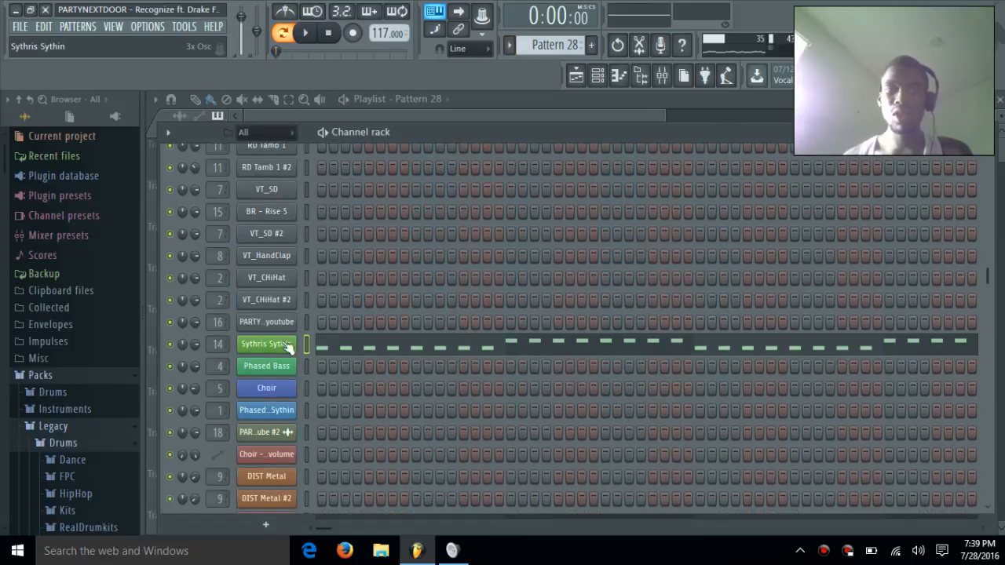
left_click(345, 346)
scroll(522, 176, "up", 2)
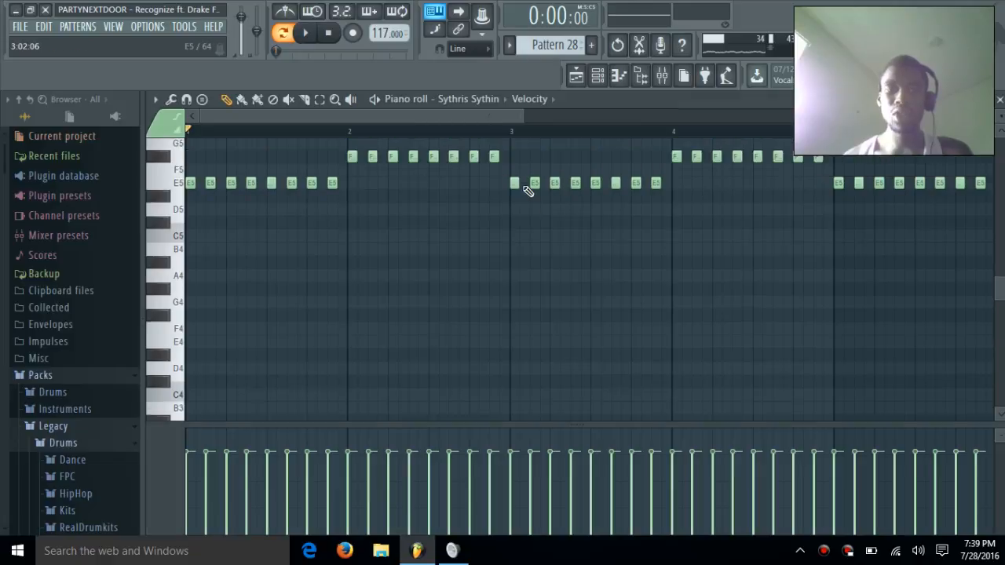
left_click_drag(525, 114, 794, 116)
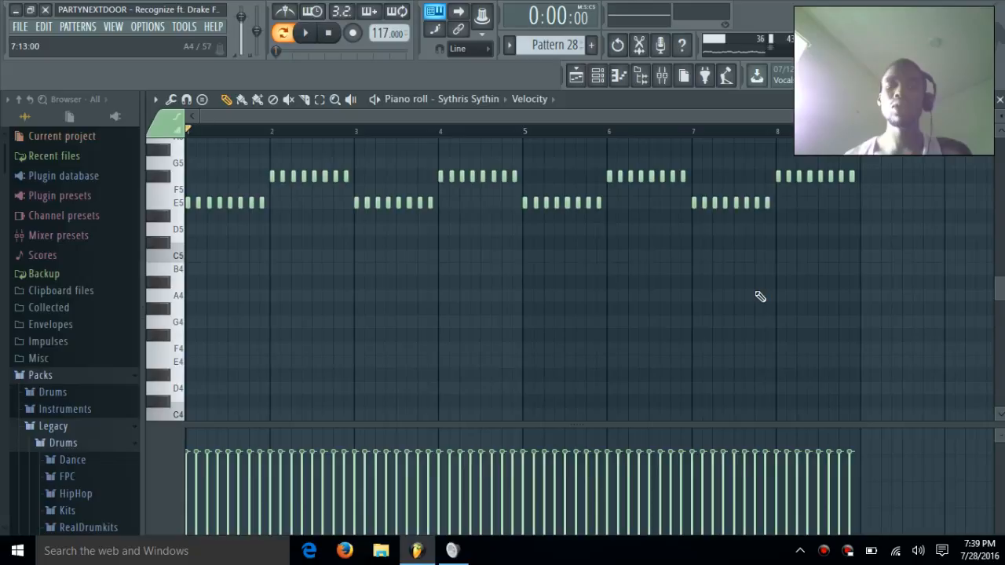
- Play Pattern 28's Sythris Sythin notes in the piano roll, stop playback and close the piano roll
scroll(706, 283, "up", 2)
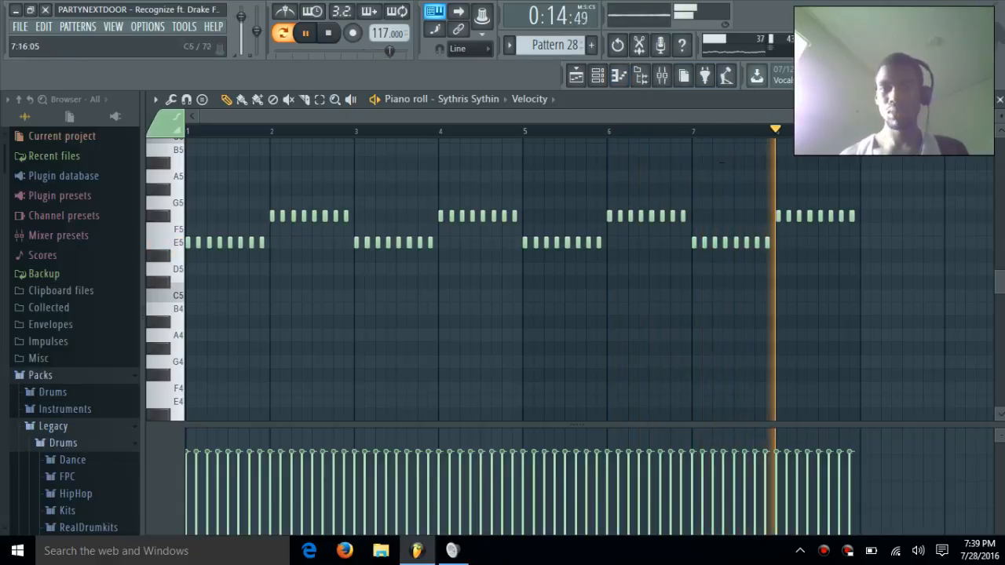
left_click(1000, 103)
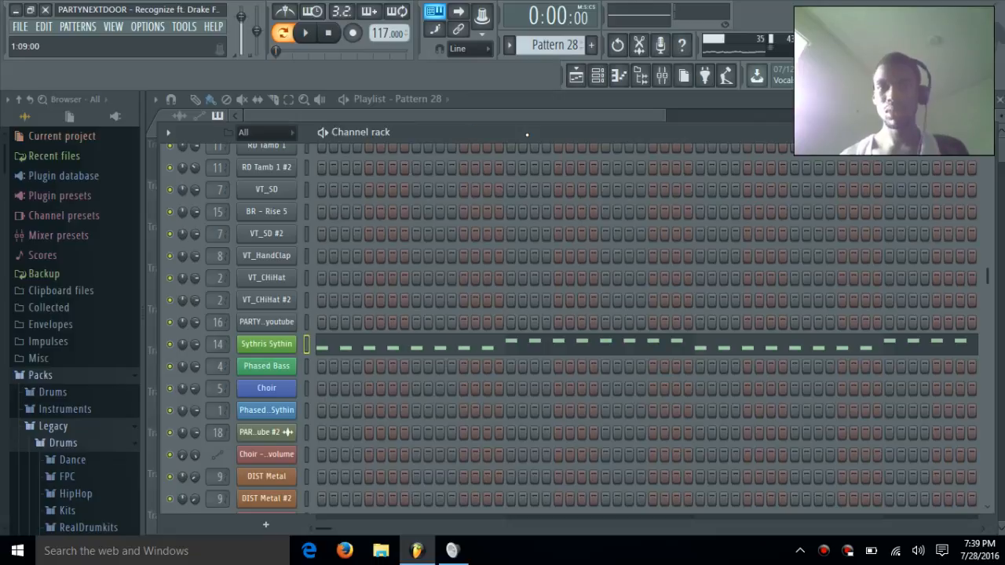
- Switch to Pattern 29, play its RD_Tambhit notes in the piano roll and return to the channel rack
left_click(509, 46)
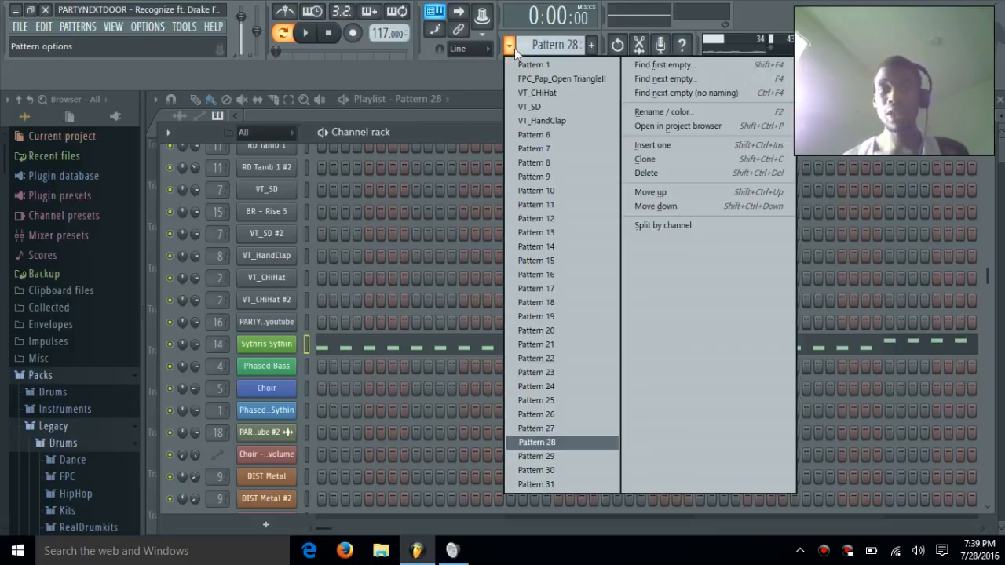
left_click(529, 456)
scroll(564, 392, "up", 5)
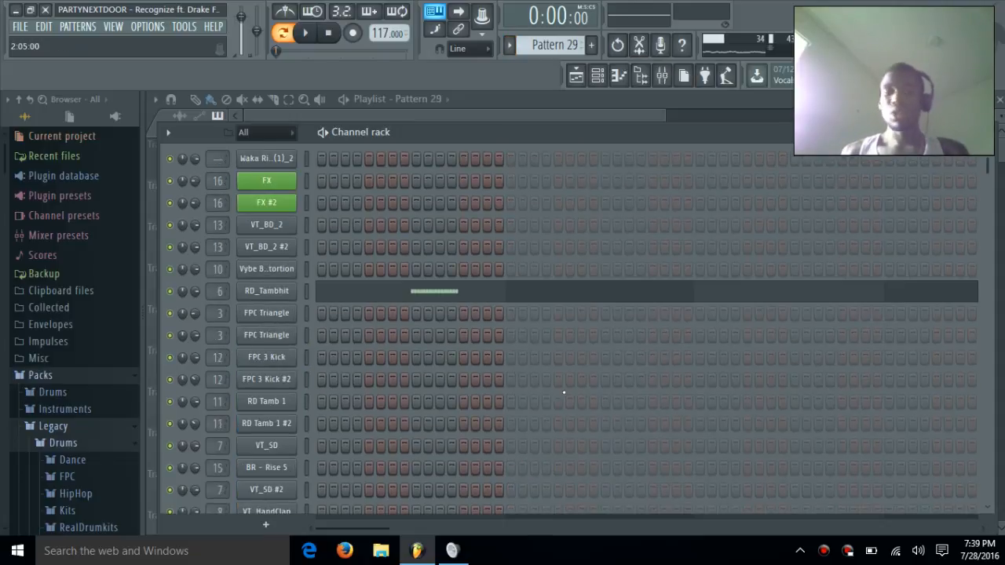
scroll(563, 392, "up", 1)
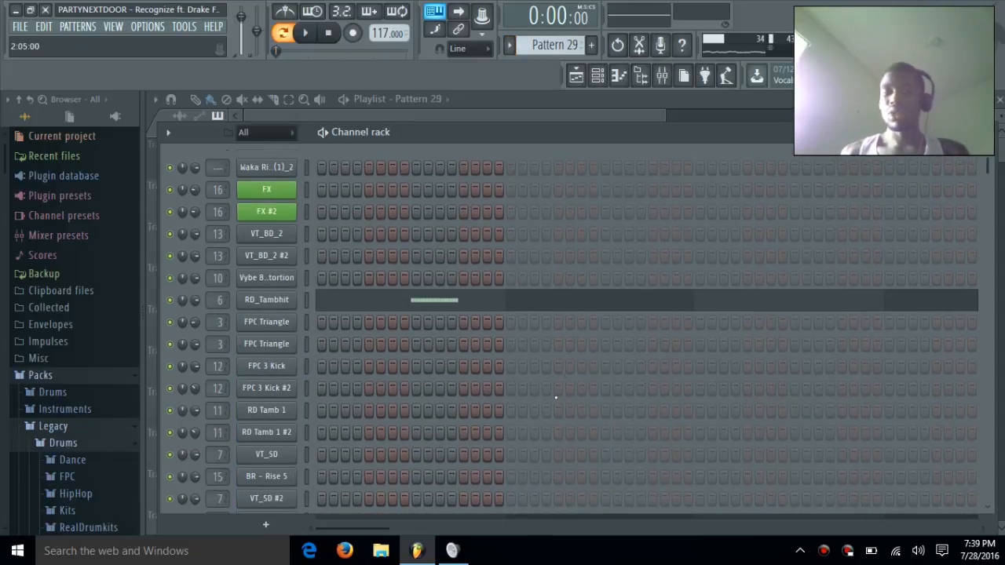
left_click(432, 304)
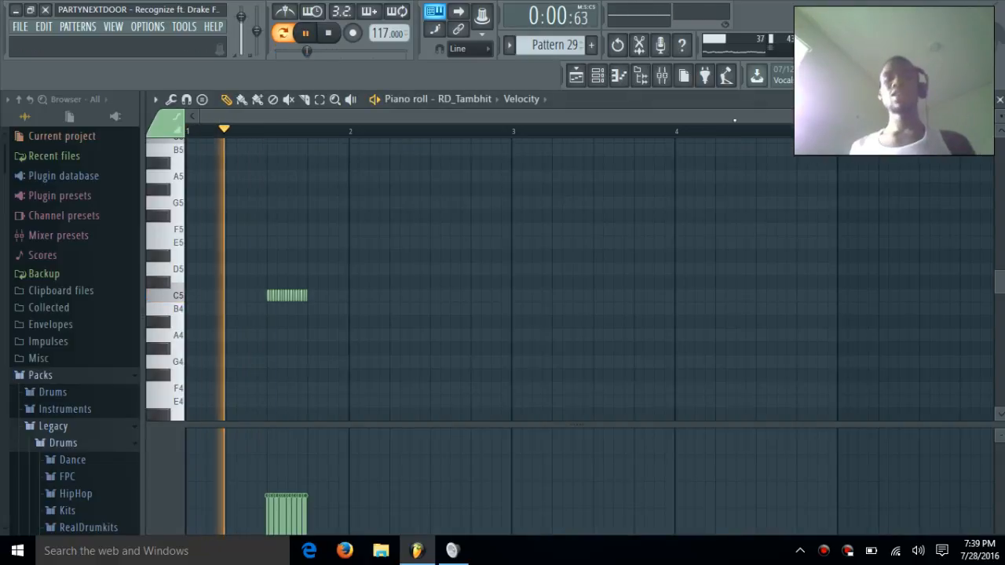
key("space")
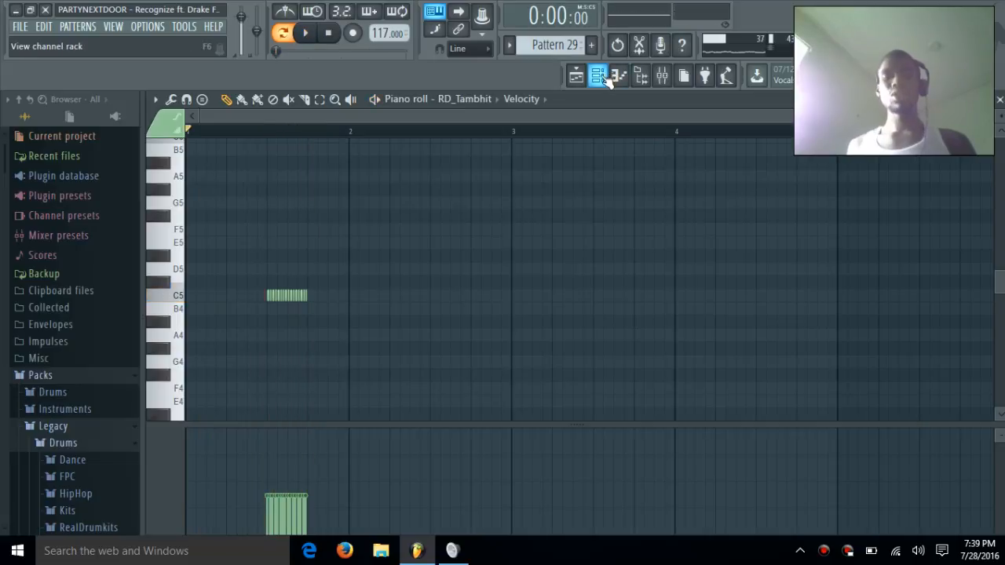
left_click(599, 75)
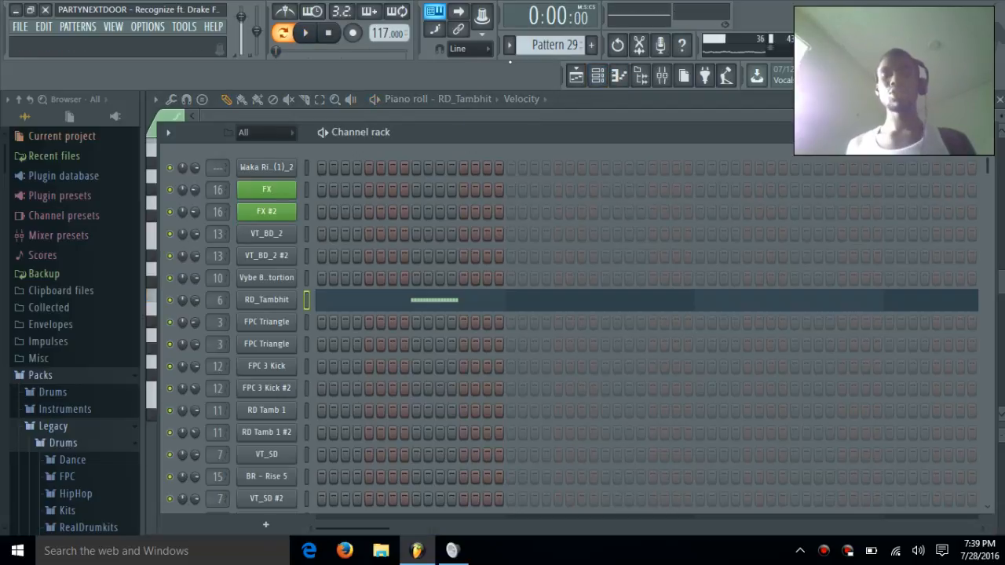
- Switch to Pattern 30, play its FPC 3 Kick #2 notes with all eight bars visible in the piano roll, and close it
left_click(509, 45)
left_click(537, 471)
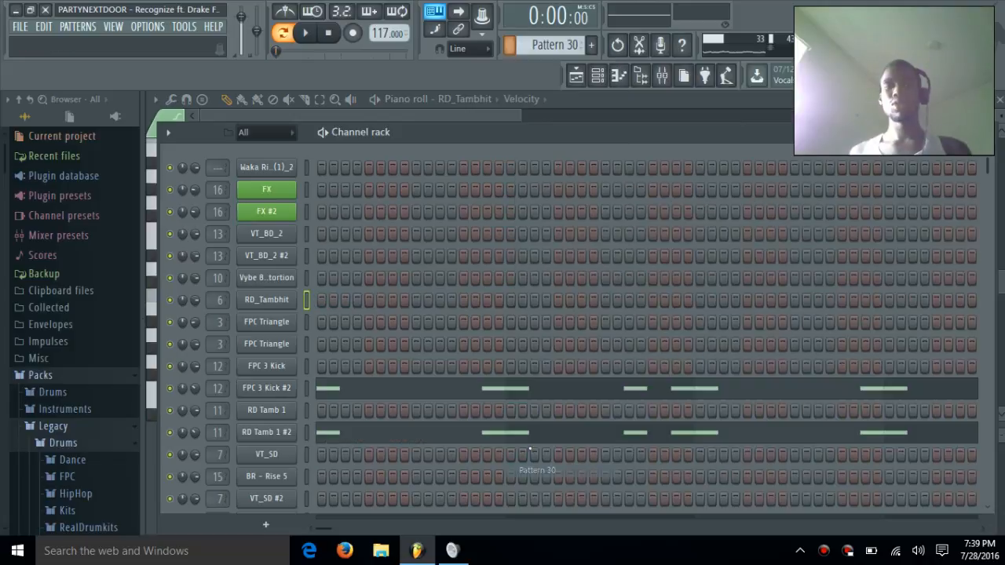
left_click(445, 392)
left_click_drag(520, 117, 633, 121)
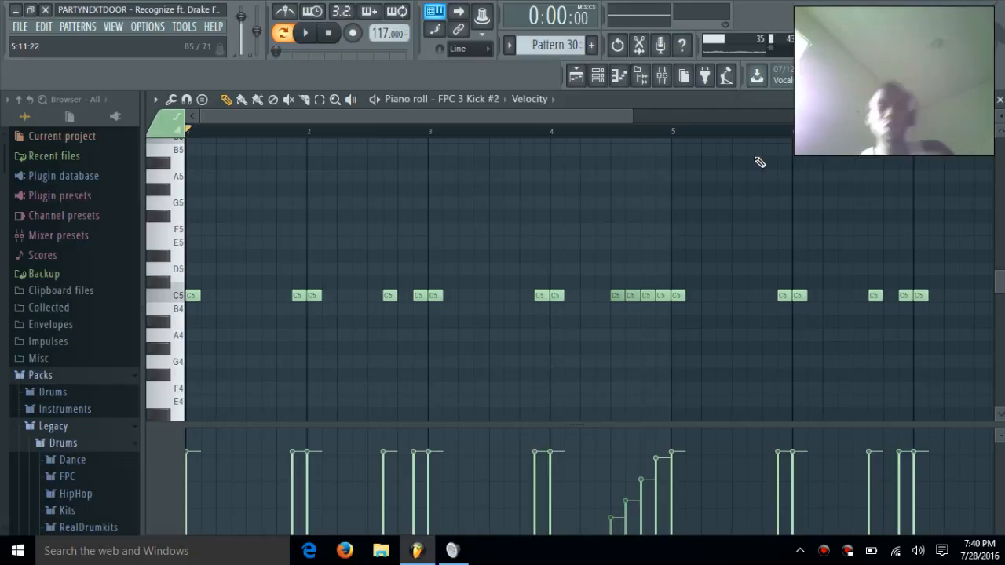
key("space")
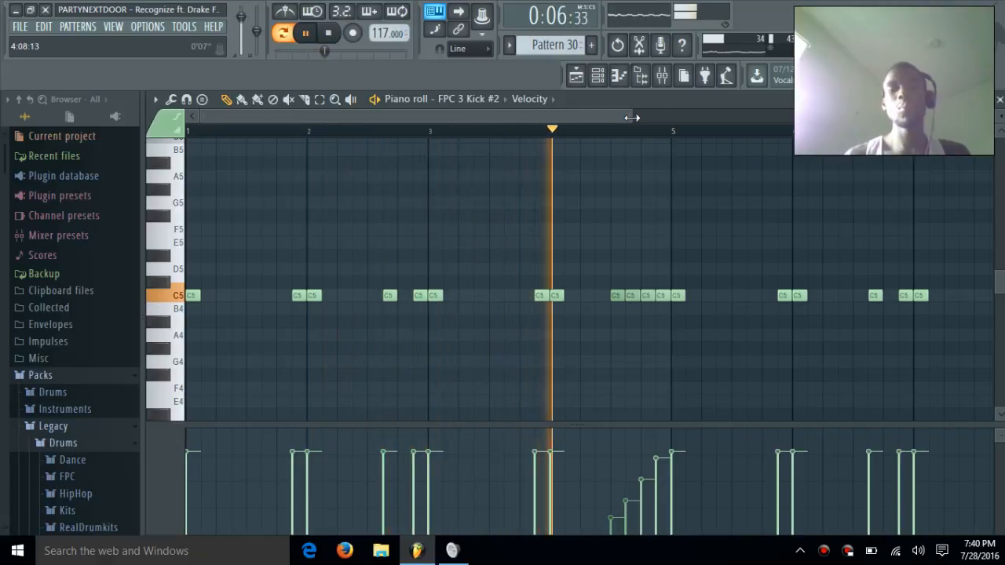
left_click_drag(722, 118, 830, 164)
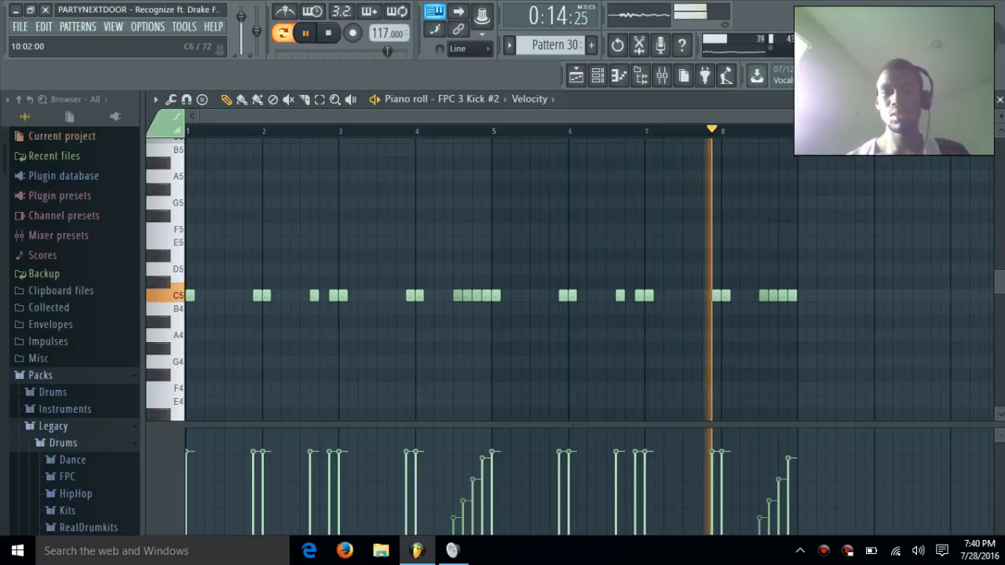
key("space")
left_click(1000, 100)
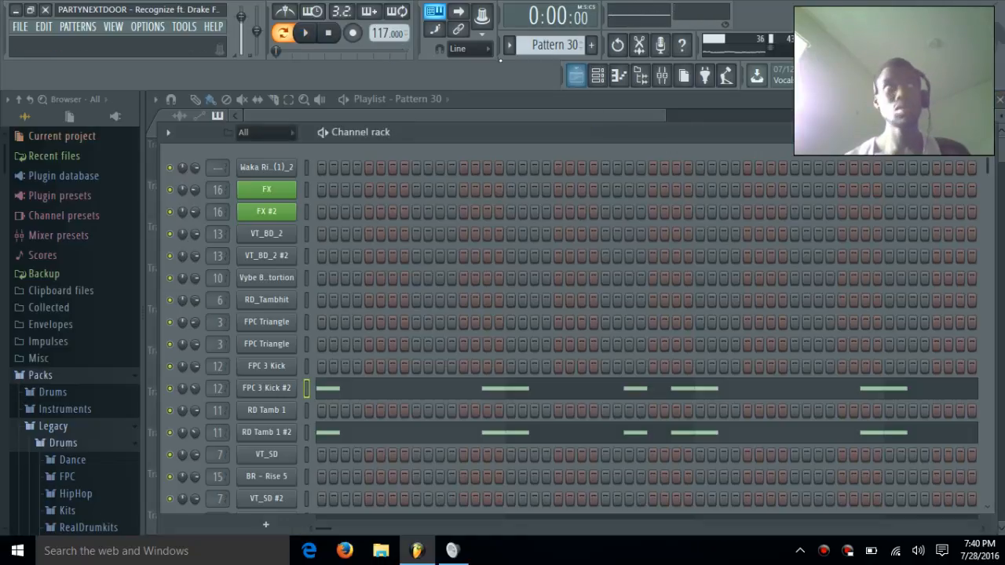
- Switch to Pattern 31, show the FX channel's D8 note in the piano roll, play it and stop playback
left_click(509, 45)
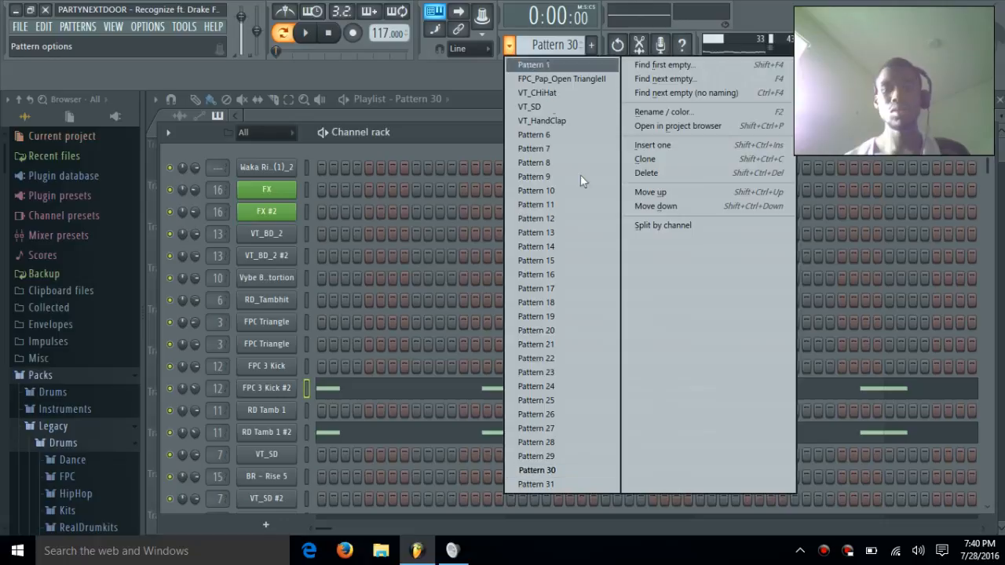
left_click(537, 485)
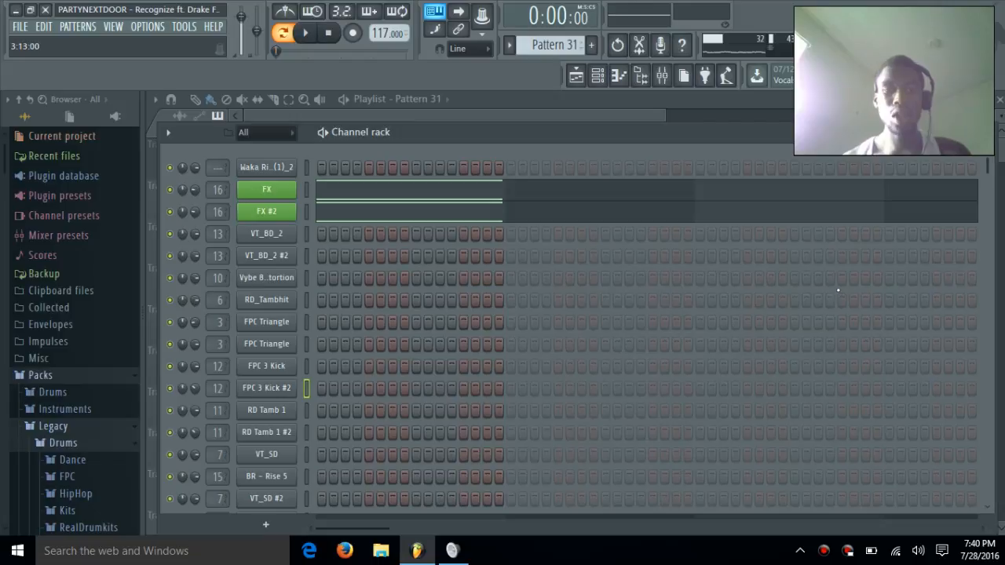
left_click(563, 190)
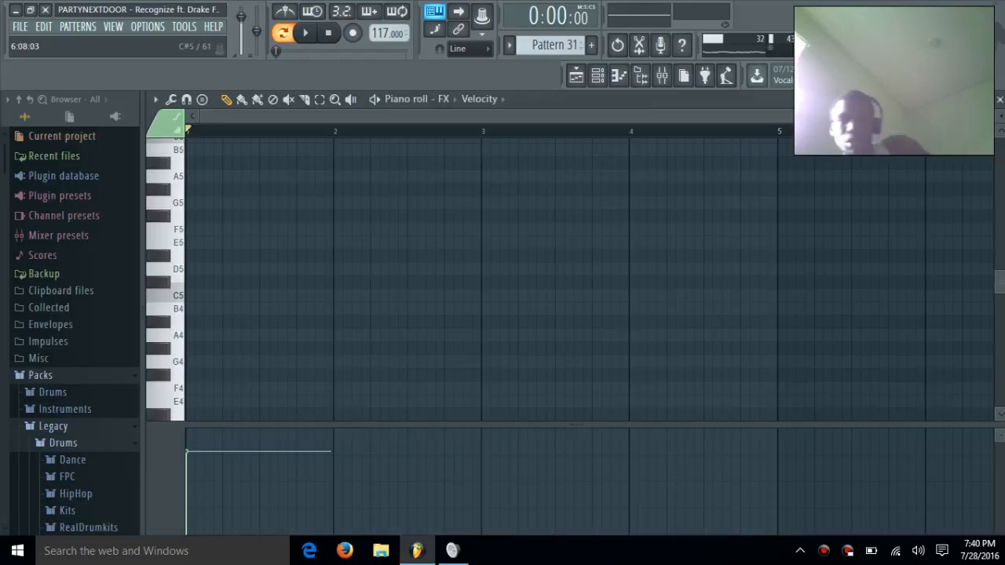
scroll(864, 204, "up", 10)
key("space")
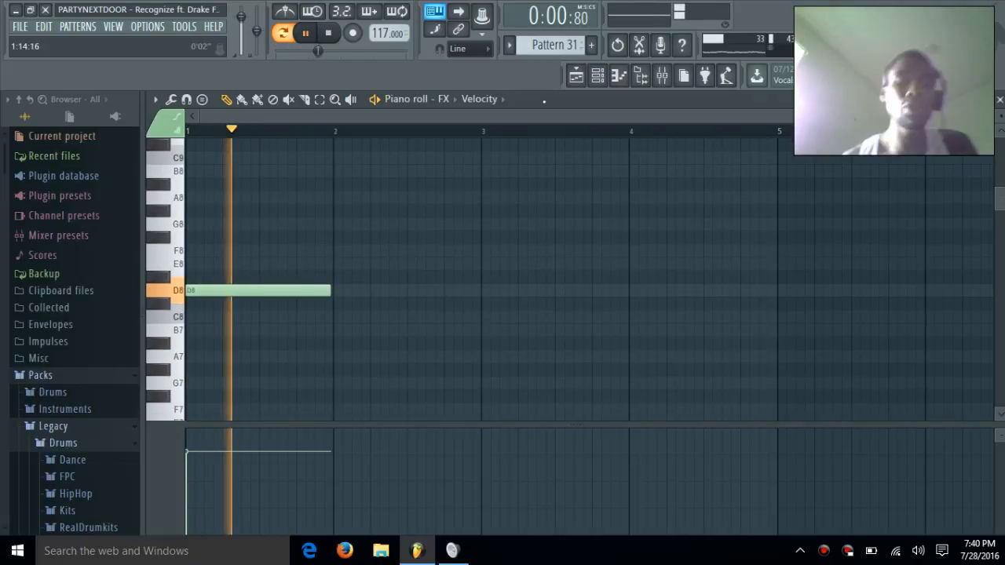
key("space")
- In the playlist, open the first BR - Rise 5 #2 clip on Track 30, preview its sample and close its settings
left_click(584, 83)
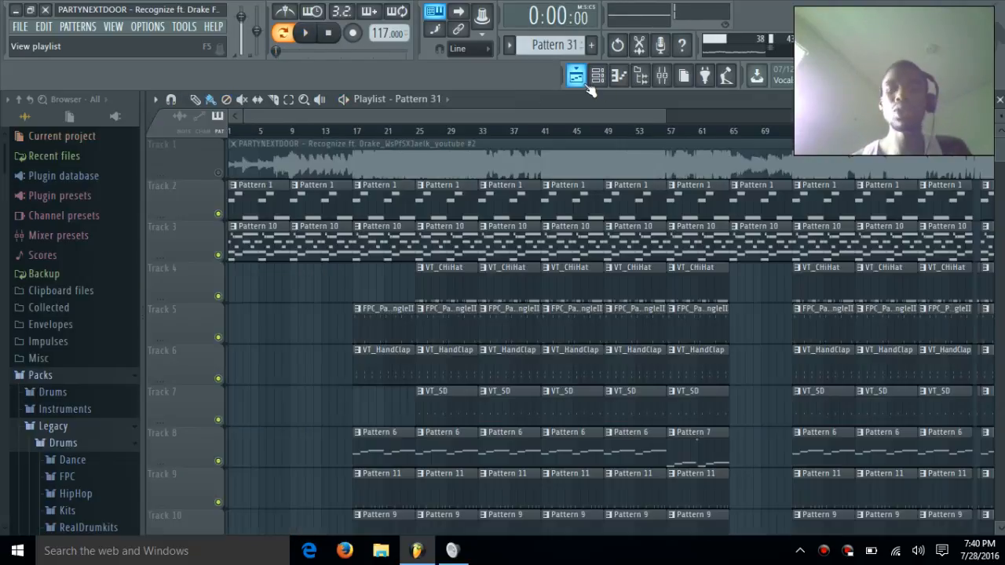
scroll(448, 223, "down", 5)
scroll(490, 218, "down", 10)
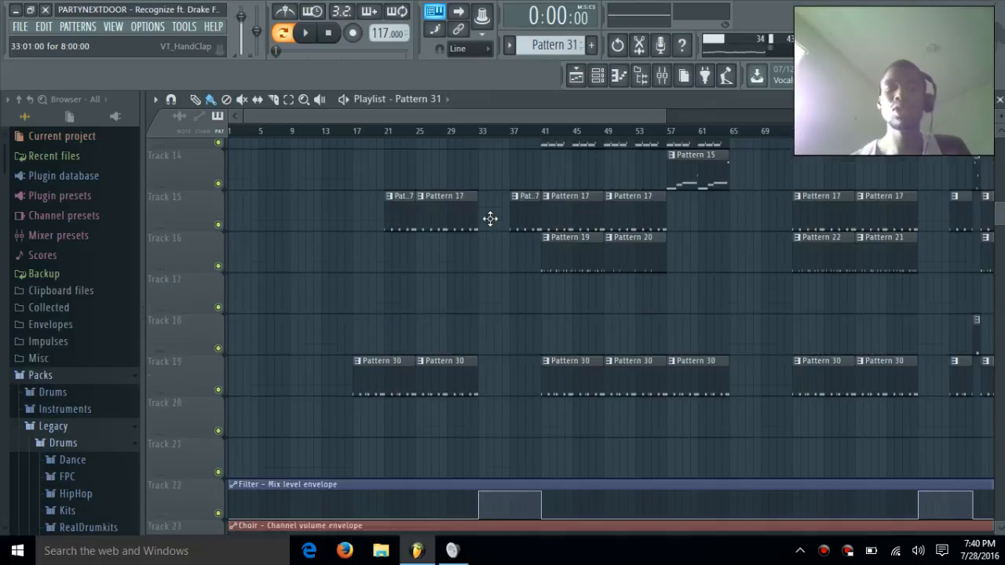
scroll(490, 217, "down", 4)
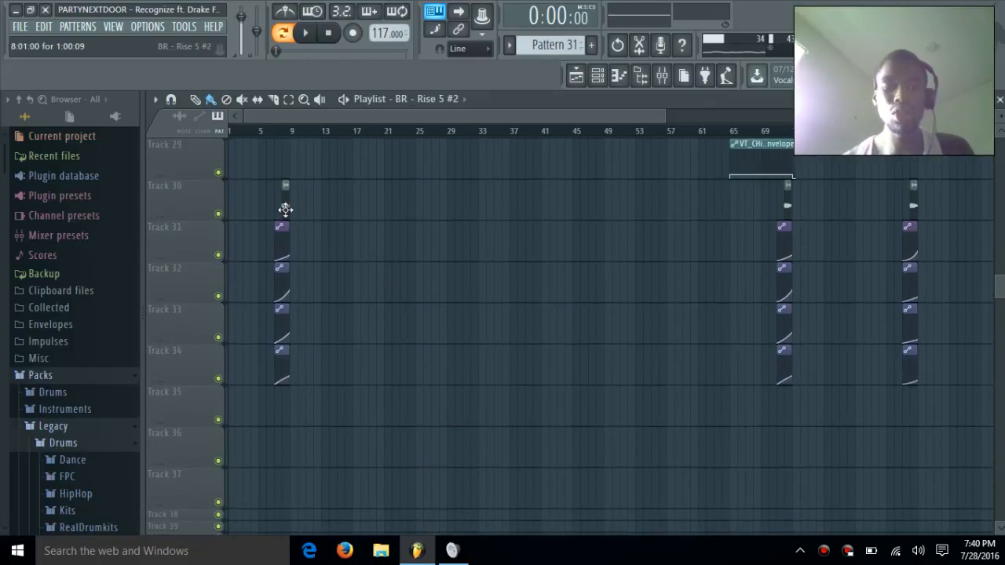
double_click(285, 208)
left_click(558, 403)
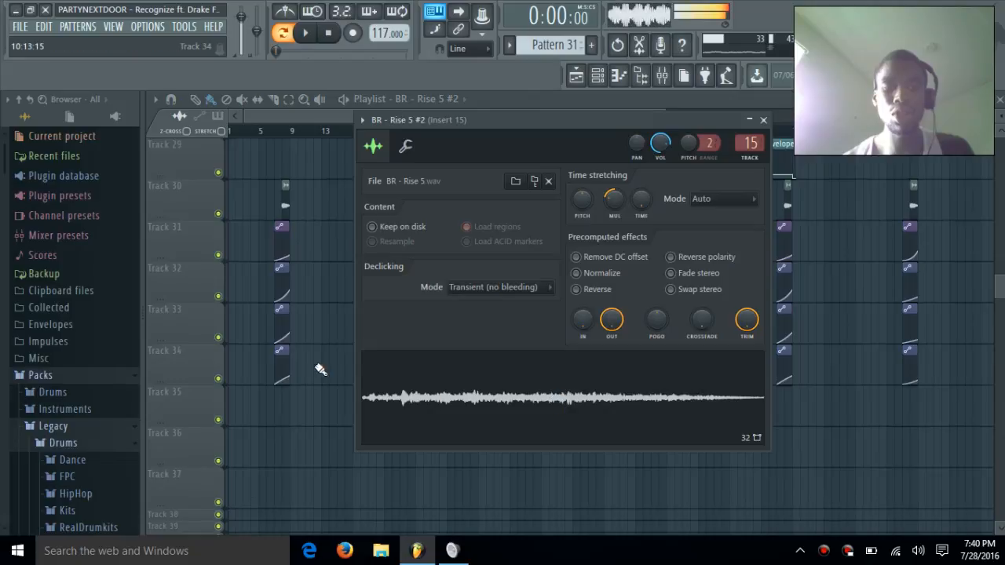
left_click(763, 120)
- Open the BR - Rise 5 #3 clip at bar 151 on Track 30, preview its sample and close its settings
scroll(817, 181, "right", 10)
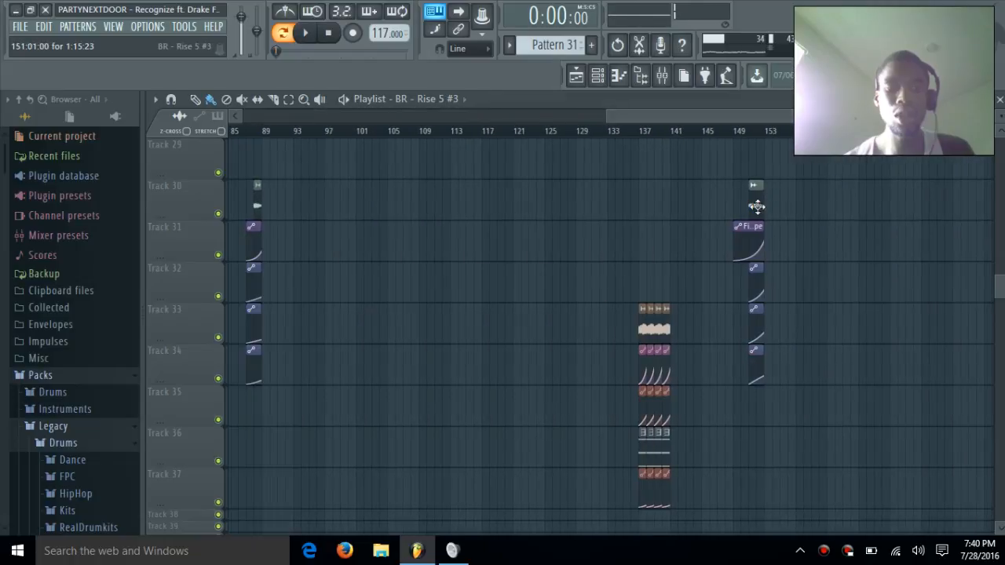
double_click(756, 206)
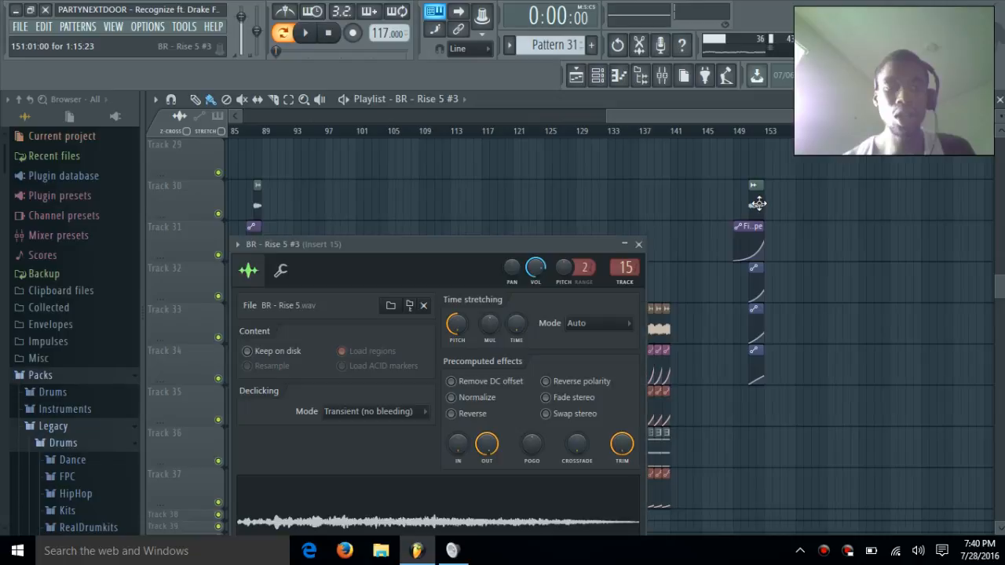
left_click(534, 499)
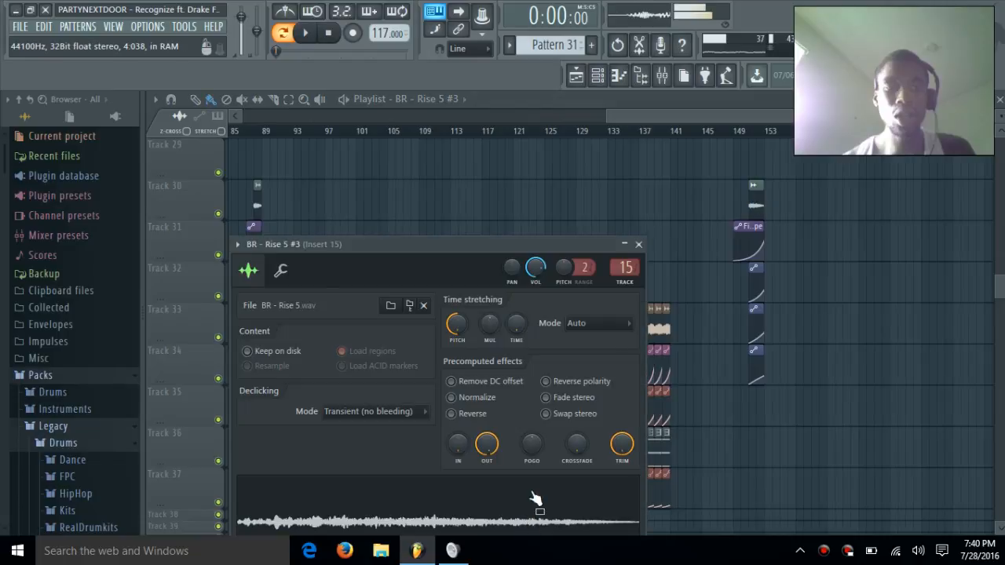
left_click(639, 245)
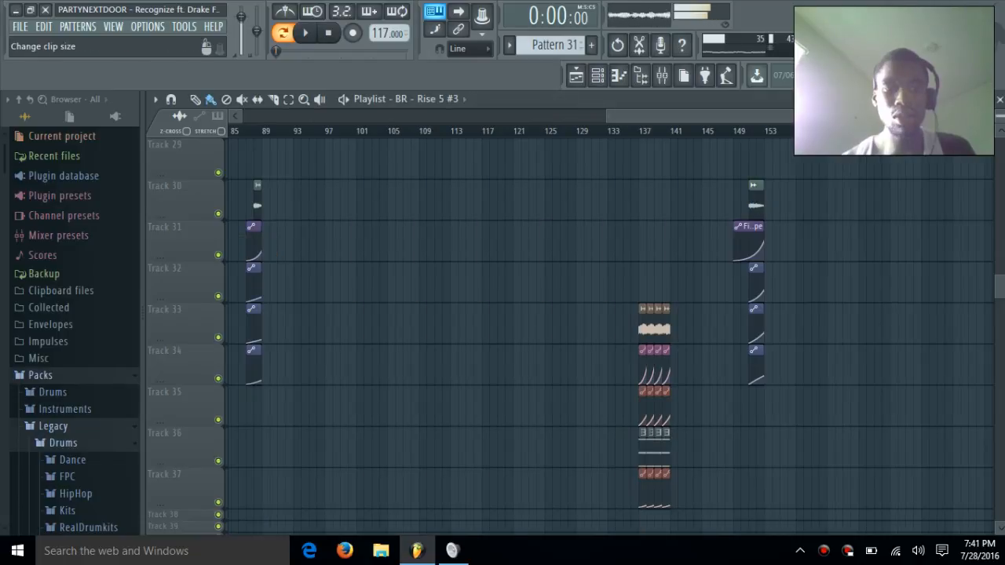
- Open the Waka Rise - 1 (1)_2 #2 clip on Track 33, preview its sample and close its settings
double_click(650, 325)
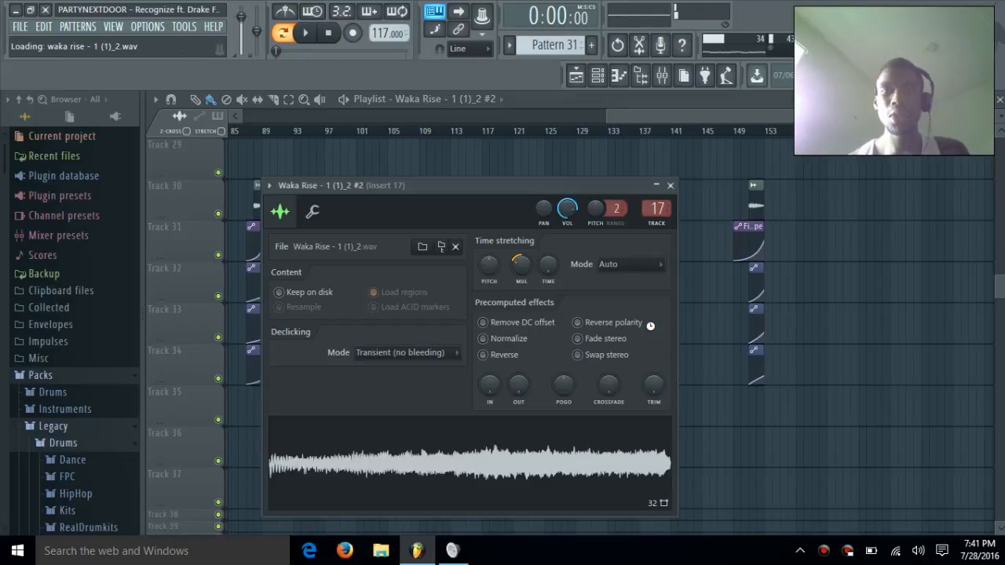
left_click(650, 325)
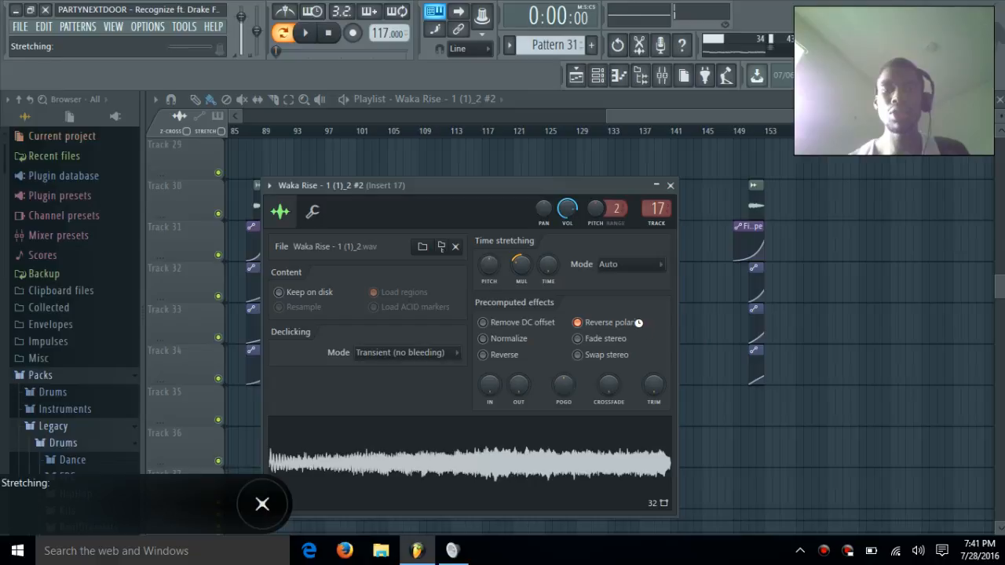
left_click(638, 323)
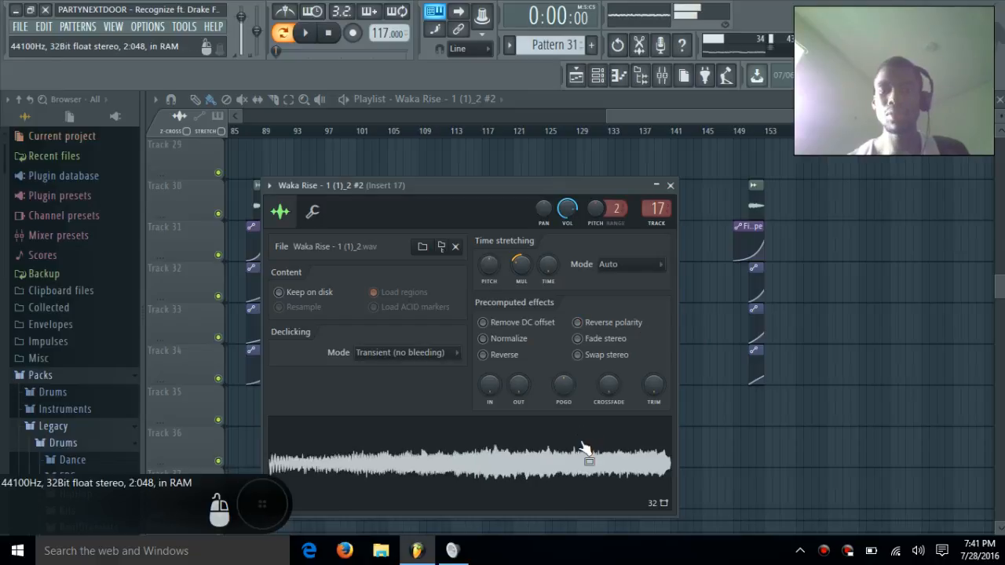
left_click(671, 185)
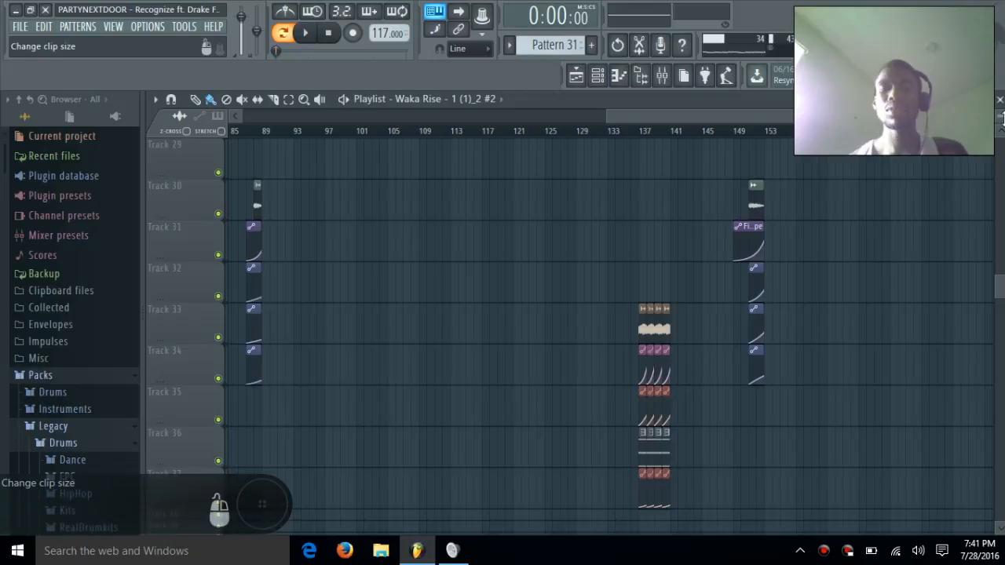
- Close the playlist, open the BR - Rise 5 sampler from the channel rack, preview its waveform and close it
left_click(999, 100)
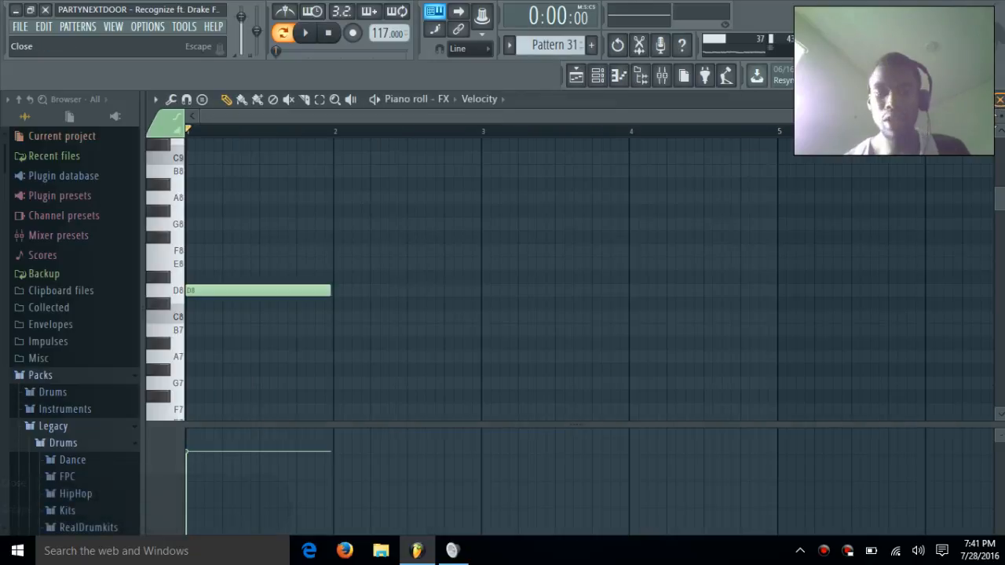
left_click(600, 79)
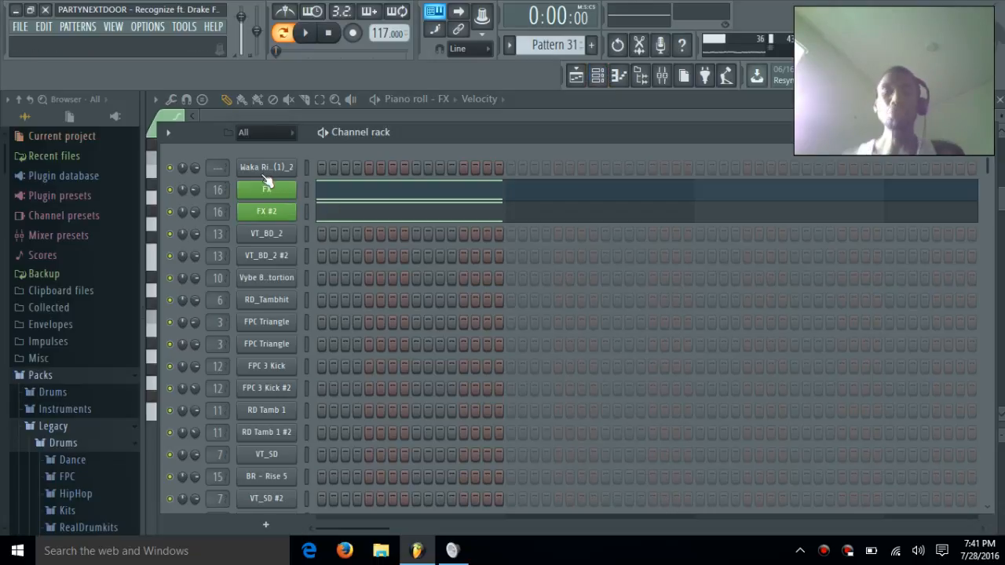
scroll(314, 259, "down", 3)
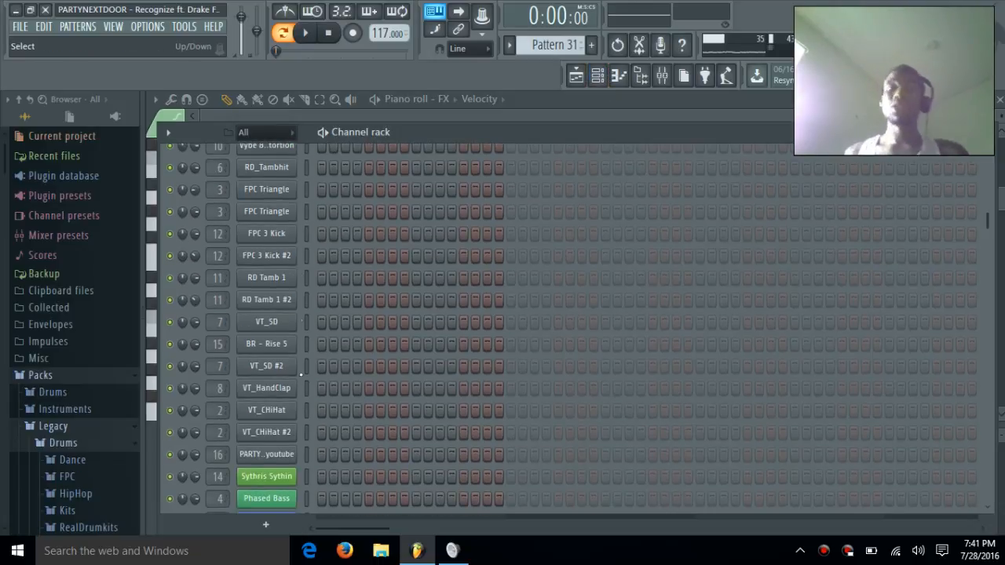
left_click(271, 349)
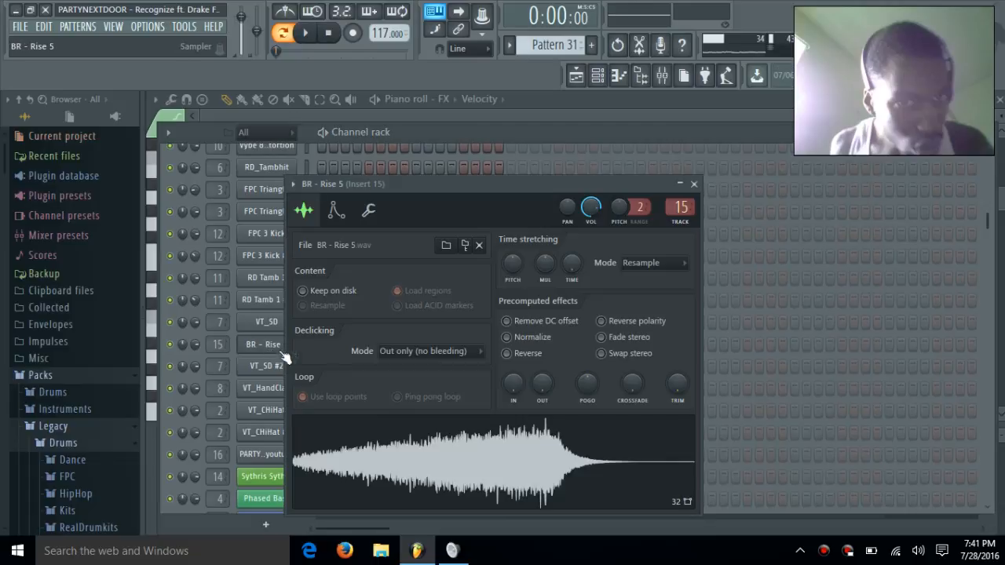
left_click(448, 467)
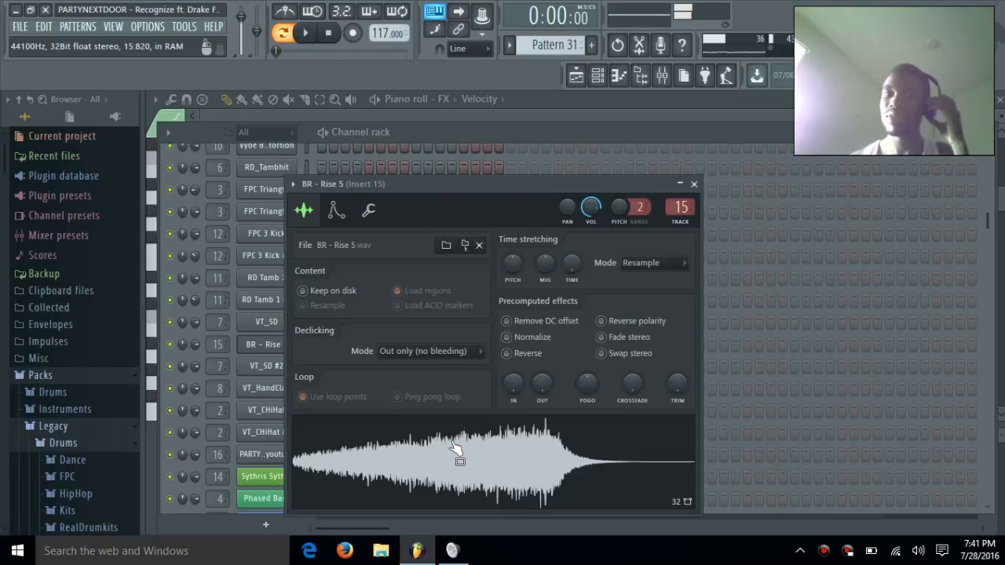
left_click(694, 184)
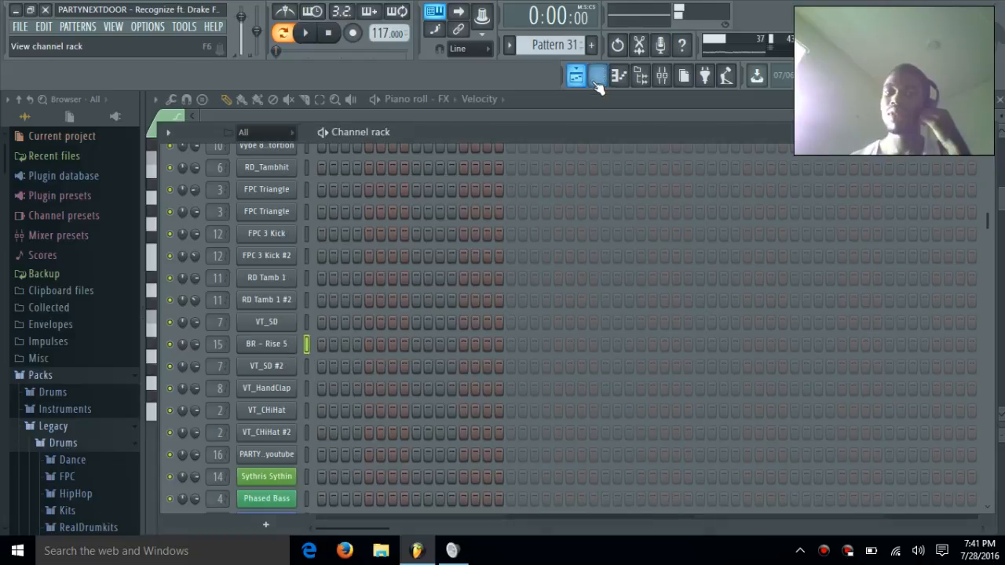
- Close the channel rack and piano roll, reopen the playlist and return it to bar 1
left_click(597, 76)
left_click(999, 100)
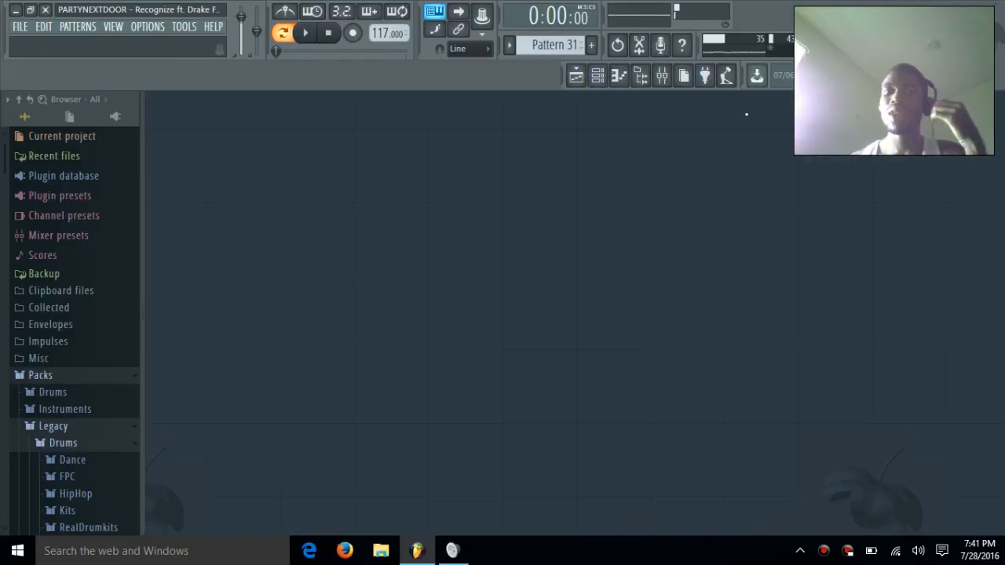
left_click(577, 76)
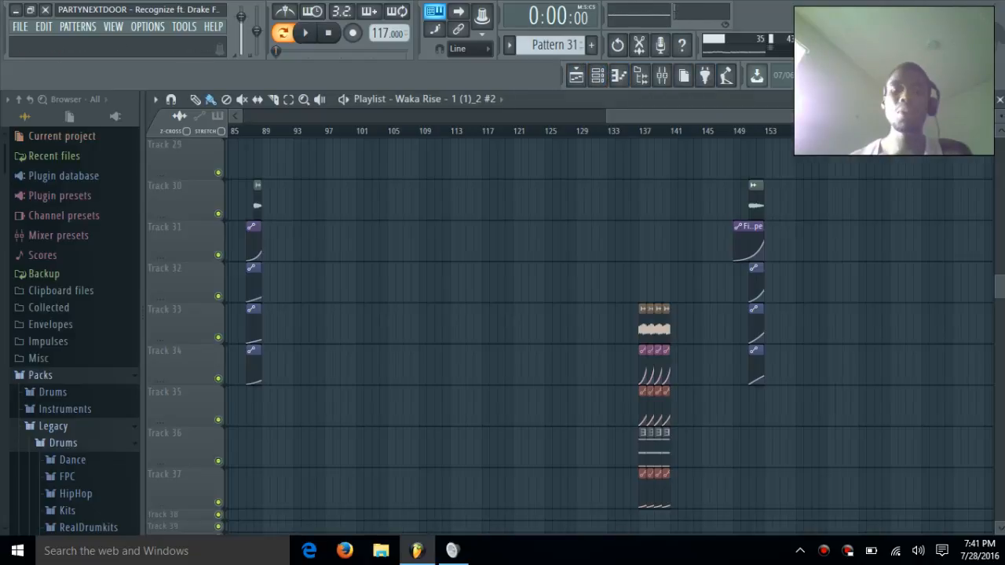
scroll(578, 133, "up", 3)
scroll(578, 139, "down", 3)
left_click_drag(663, 113, 331, 142)
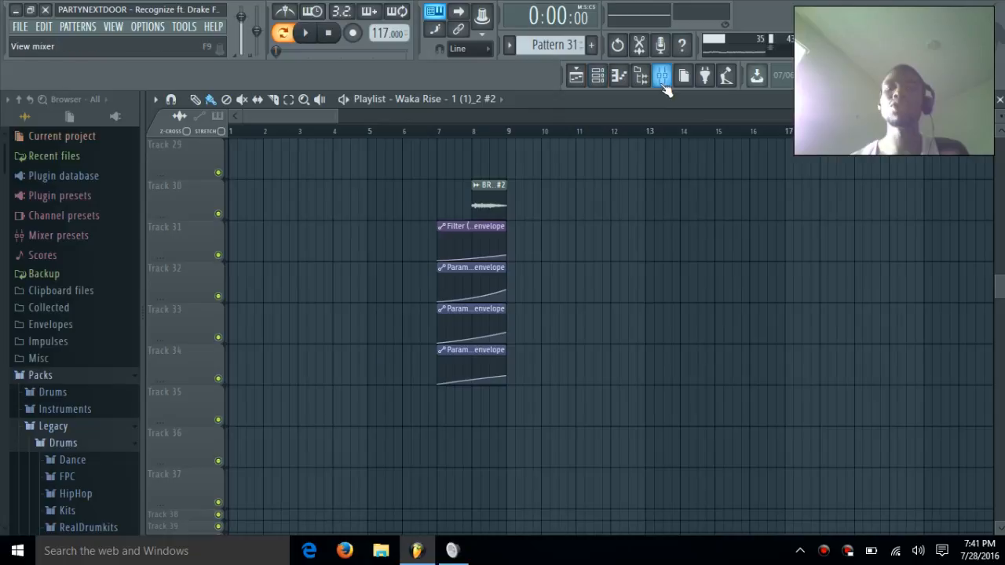
- Show the mixer effects on Insert 15 and look through the full list of channels in the channel rack
left_click(664, 82)
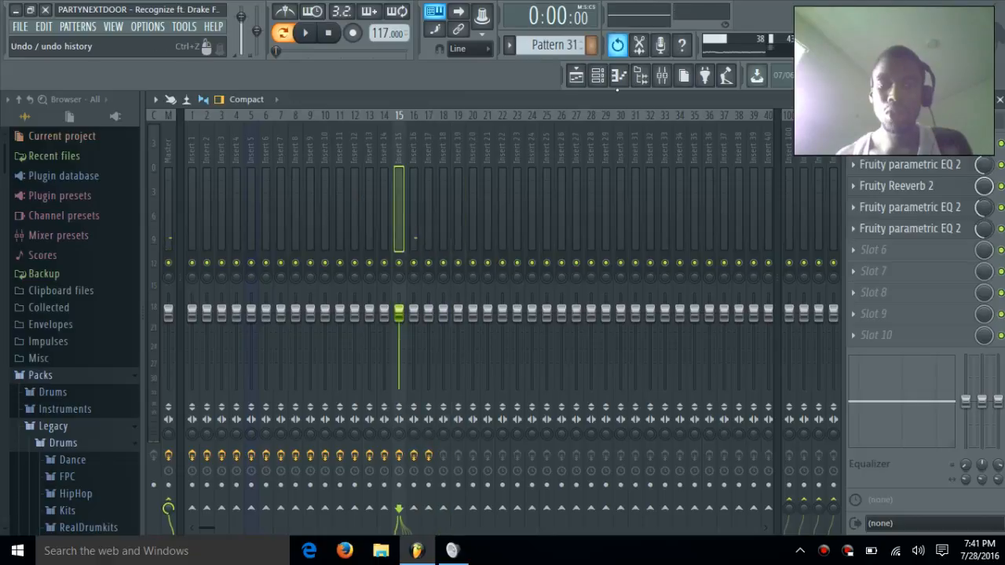
left_click(597, 76)
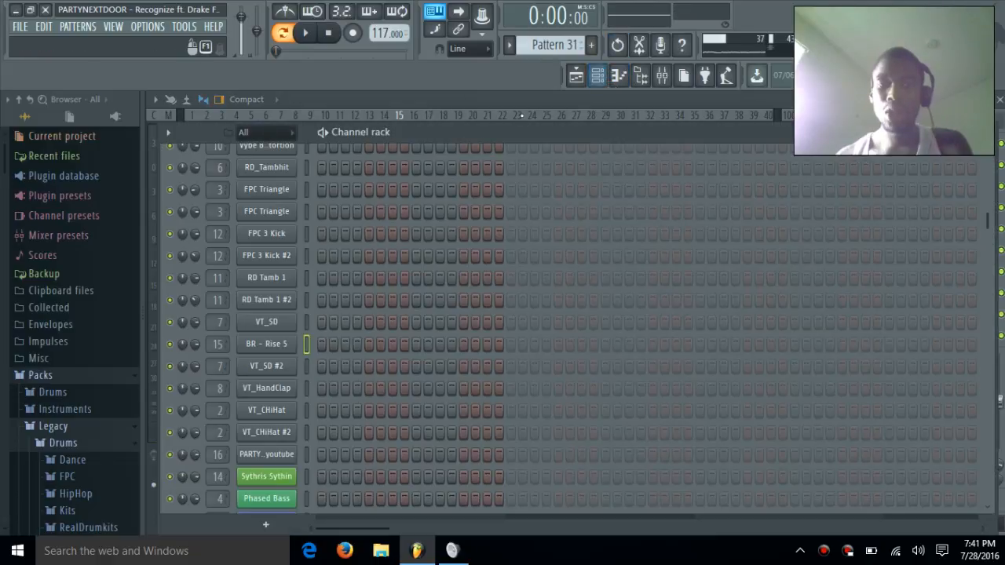
scroll(329, 466, "down", 10)
scroll(267, 478, "up", 10)
scroll(267, 478, "up", 4)
scroll(267, 471, "down", 9)
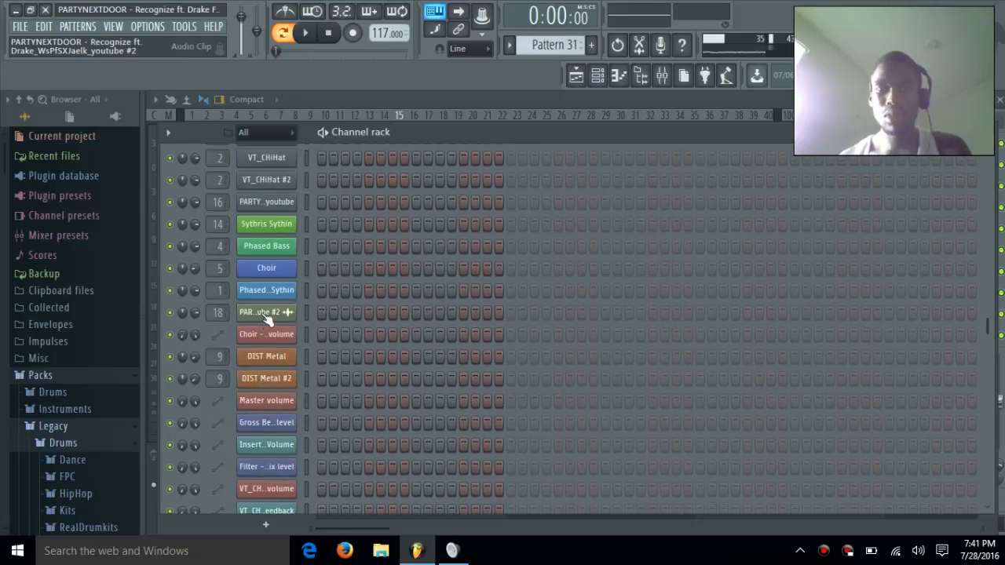
scroll(267, 318, "up", 10)
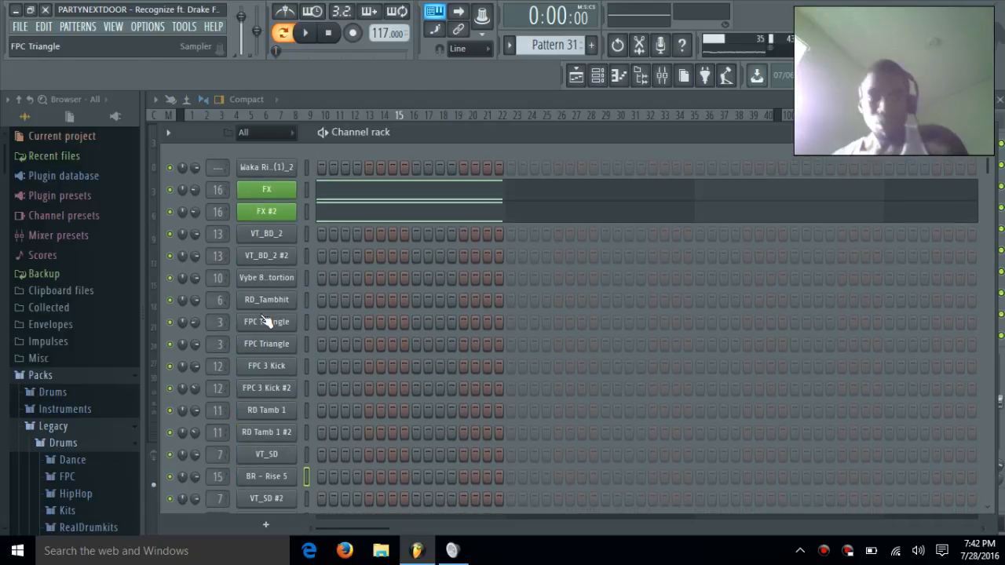
scroll(265, 322, "down", 9)
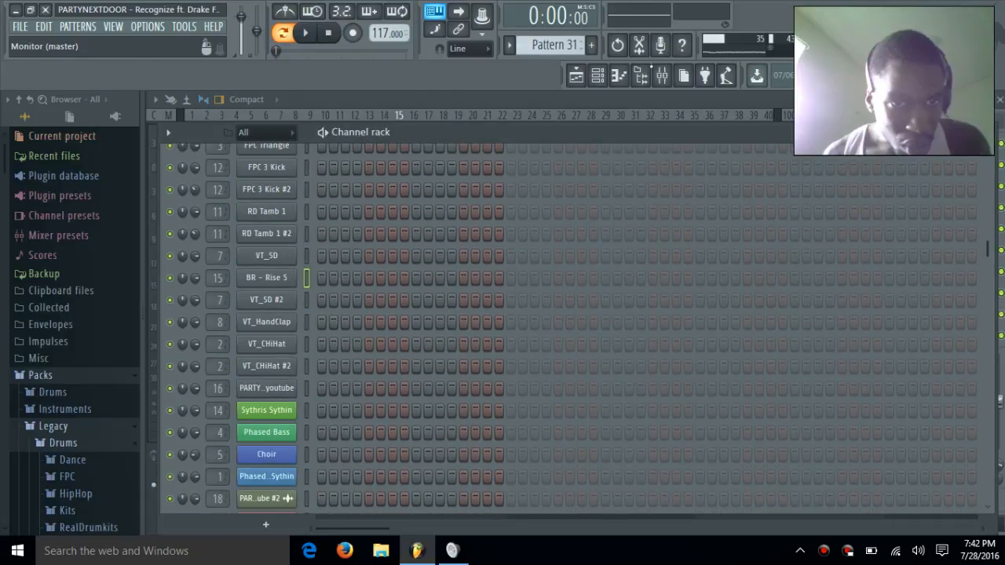
- Close the mixer, channel rack and playlist, and exit FL Studio without saving the project changes
left_click(662, 75)
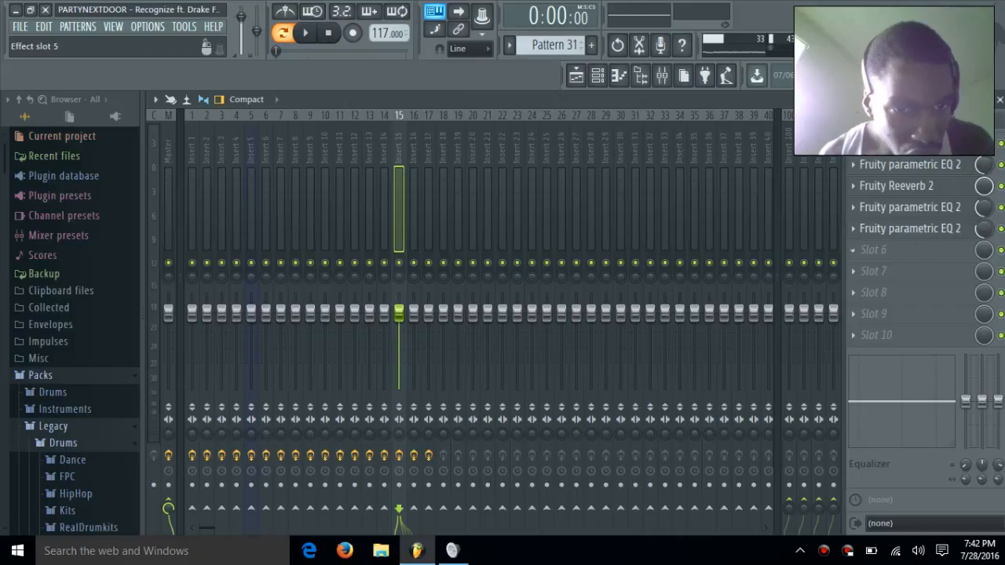
left_click(1000, 102)
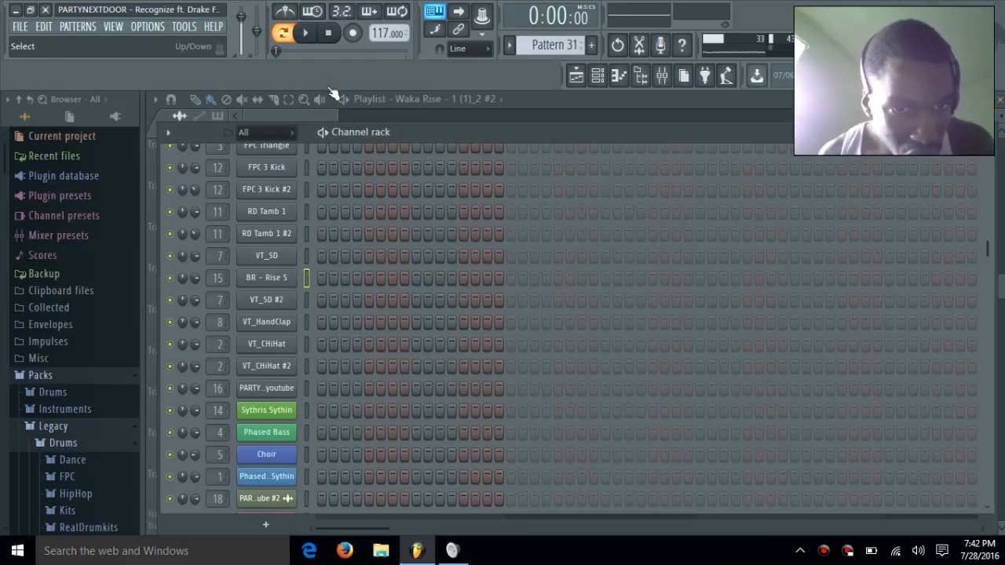
left_click(596, 75)
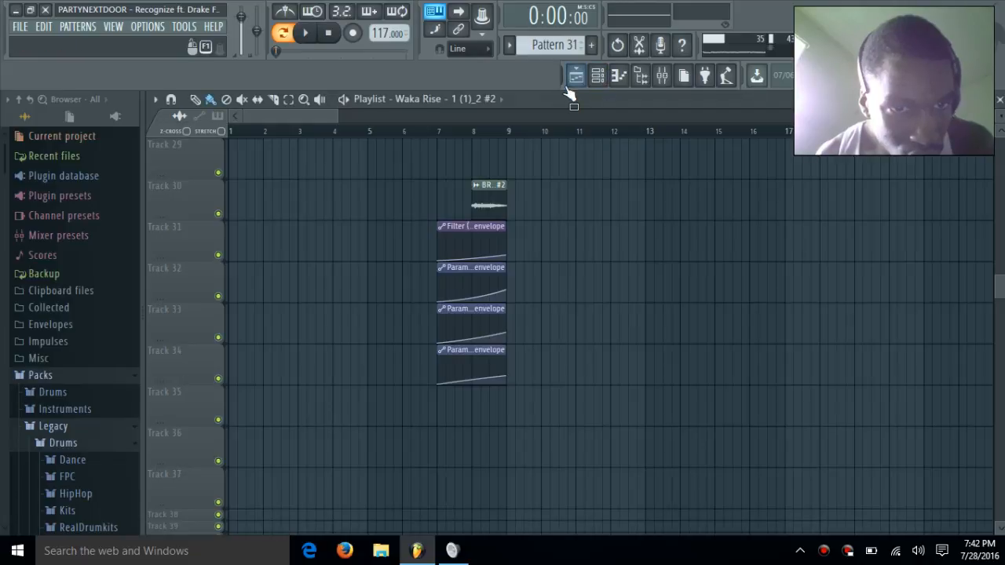
left_click(575, 76)
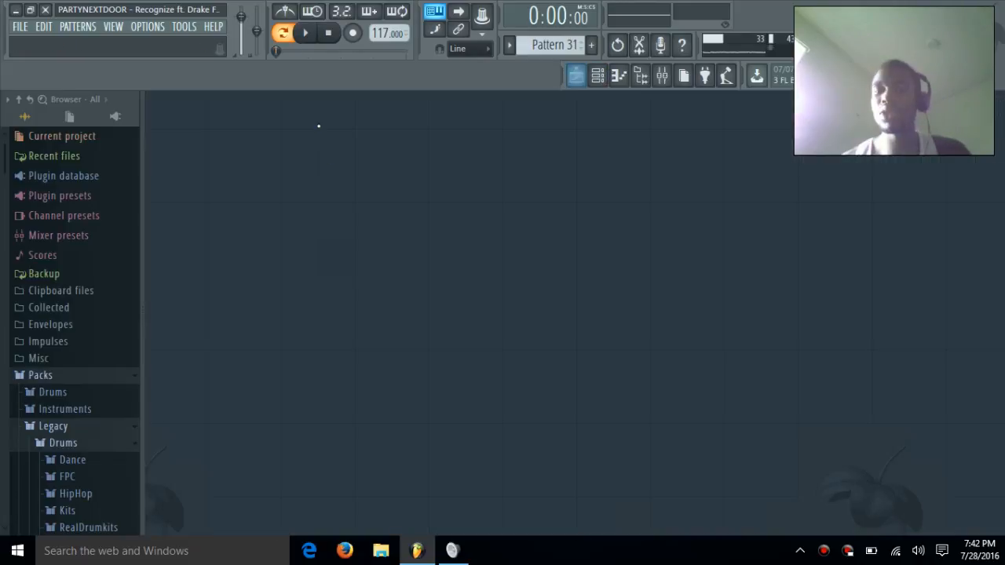
left_click(575, 76)
left_click(1000, 101)
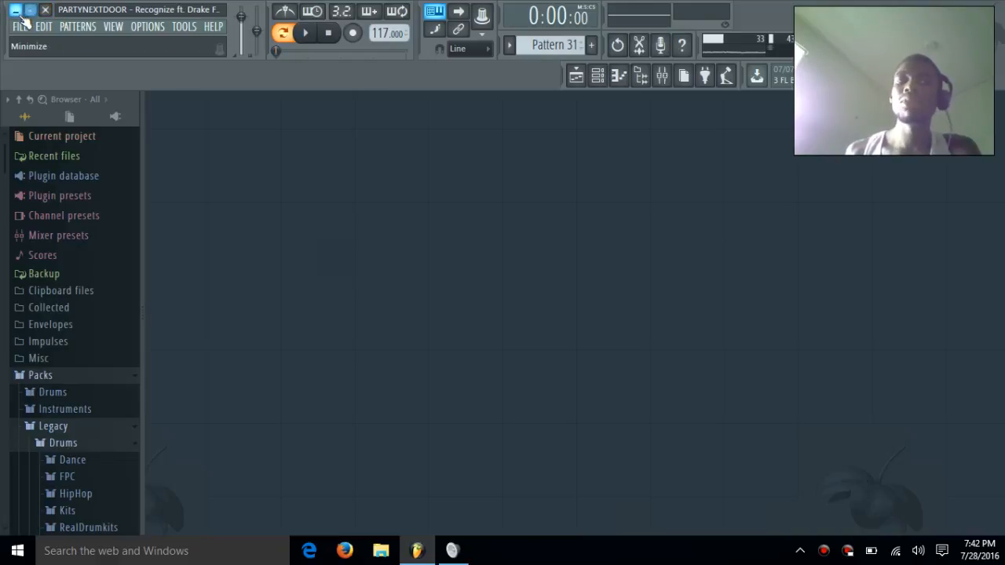
left_click(46, 9)
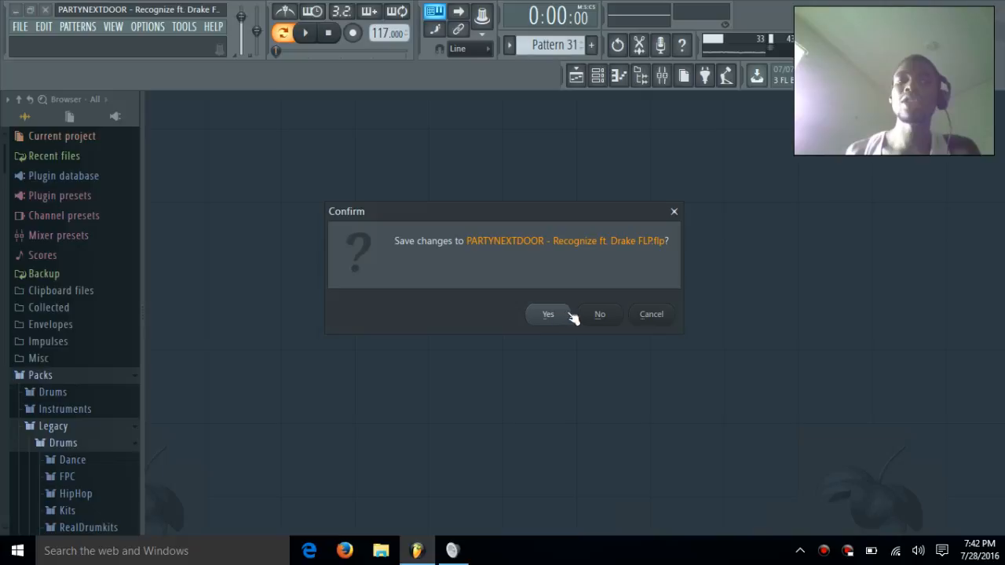
left_click(599, 316)
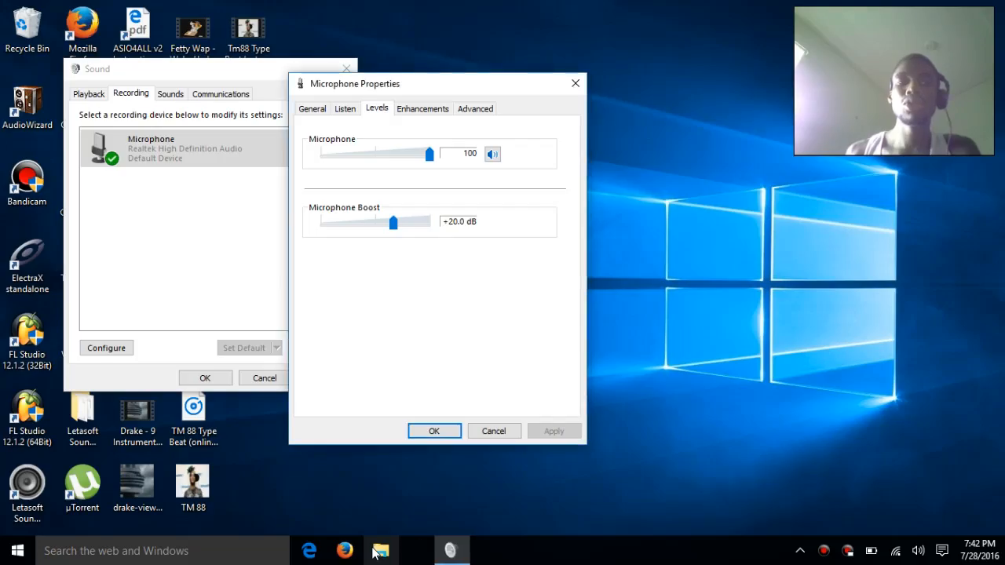
- Switch to Mozilla Firefox and go to youtube.com
left_click(343, 548)
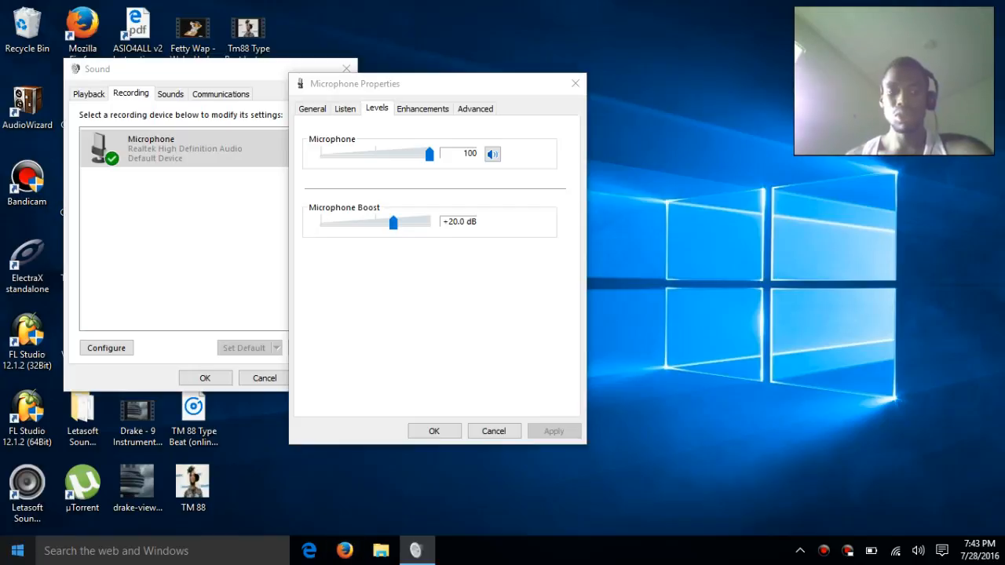
left_click(17, 550)
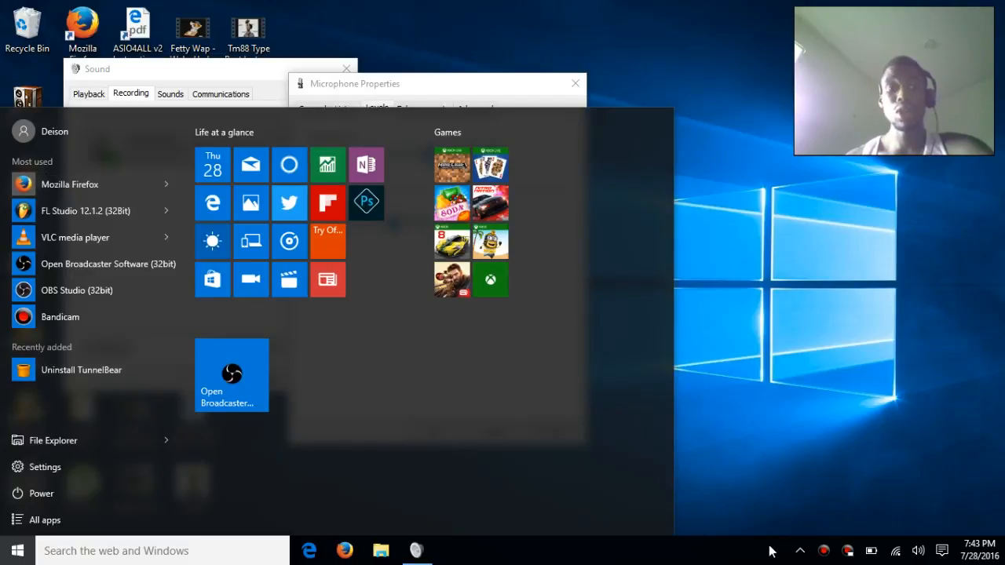
right_click(692, 560)
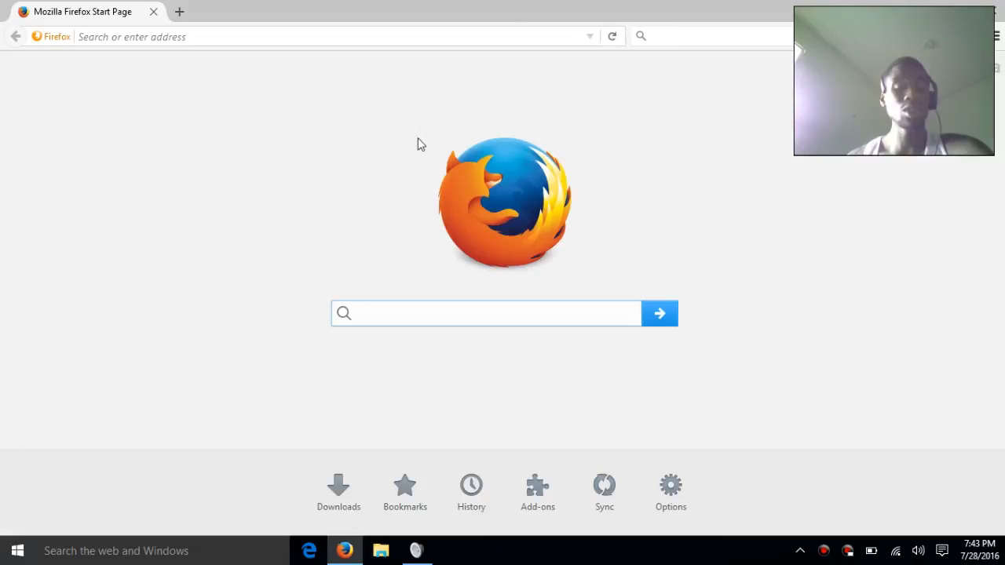
left_click(309, 36)
type("youtube.com/")
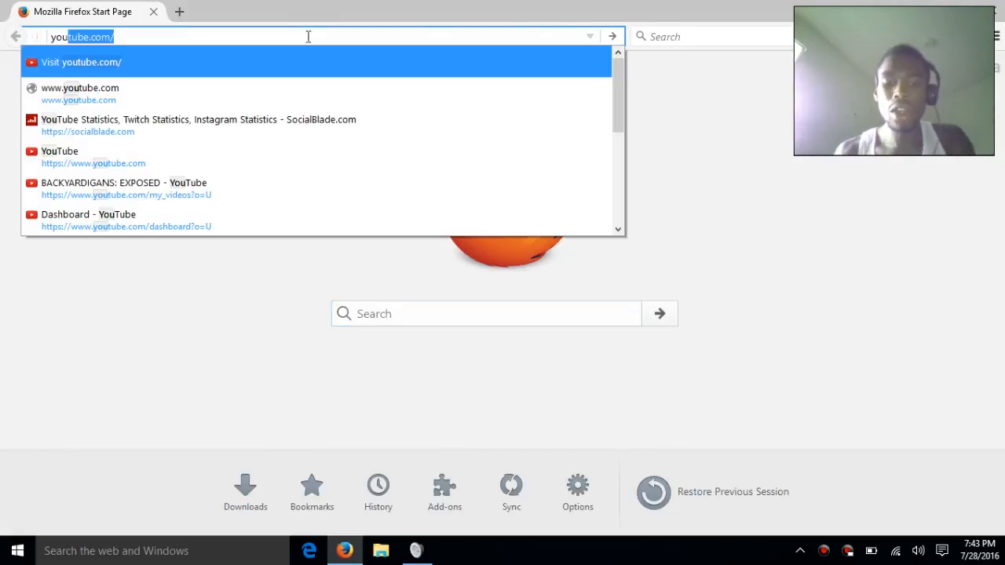
key("Return")
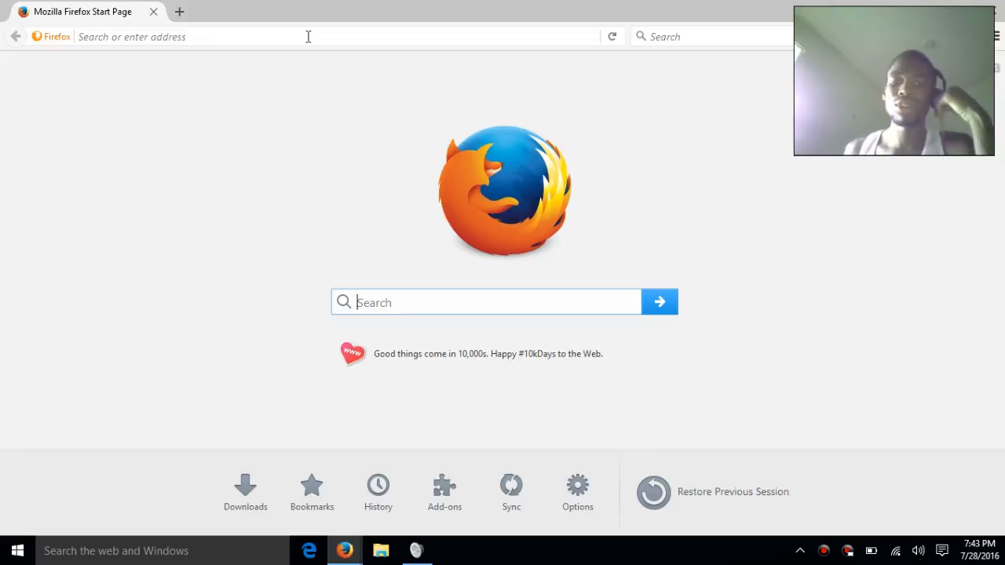
left_click(256, 35)
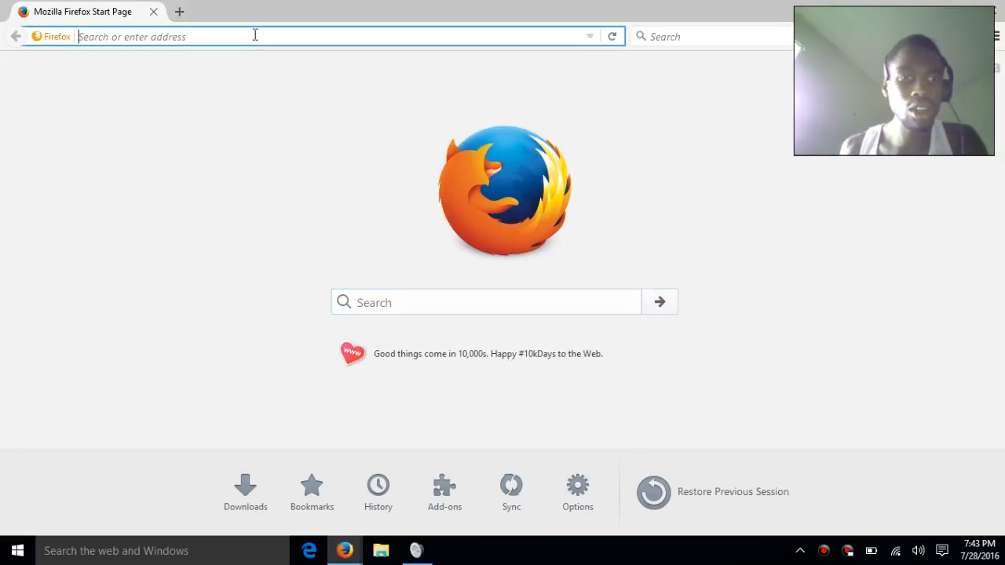
type("youtube.com")
key("Return")
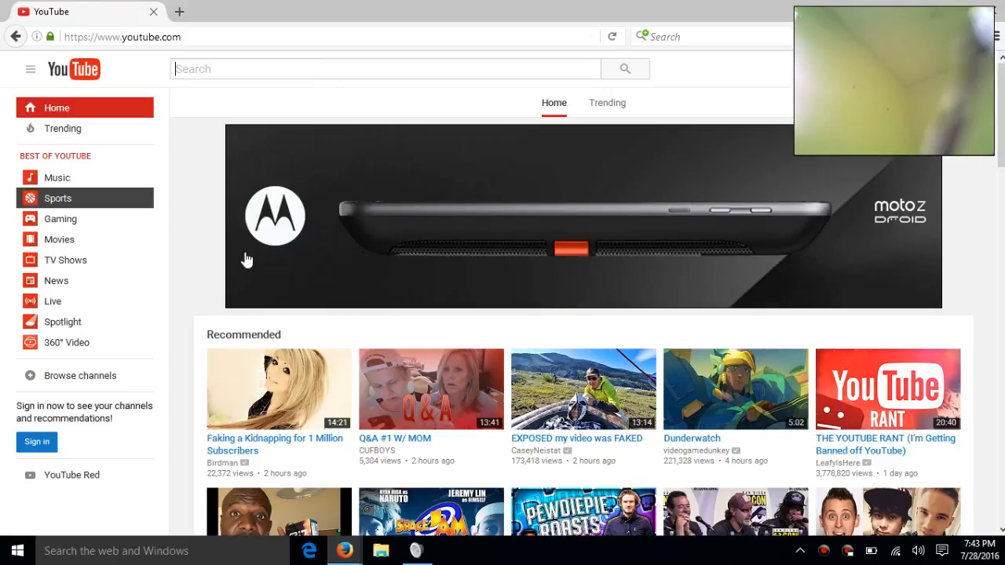
- Sign in to YouTube with the account e-mail and password, and dismiss the offer to remember the login
key("F5")
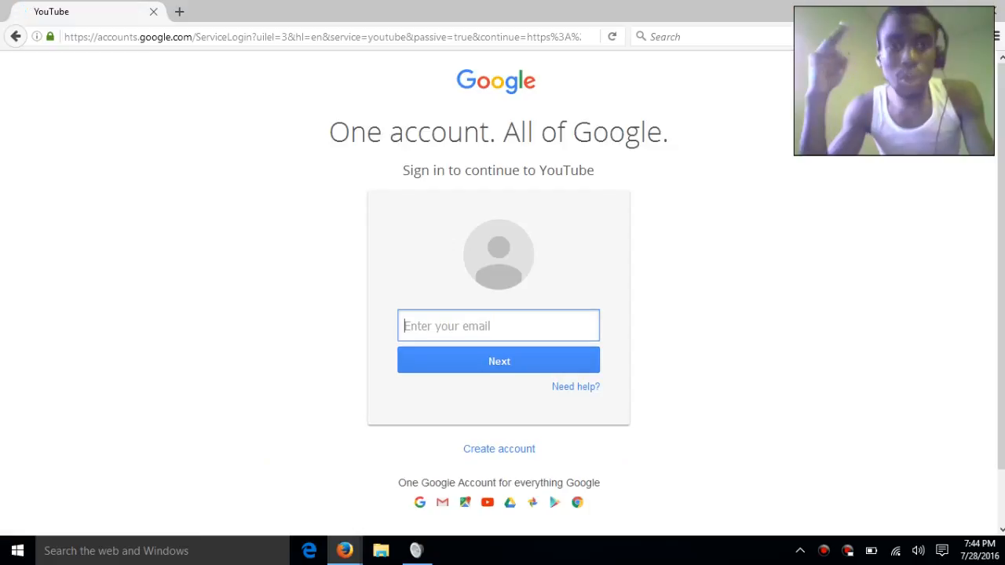
left_click(454, 324)
type("Dei")
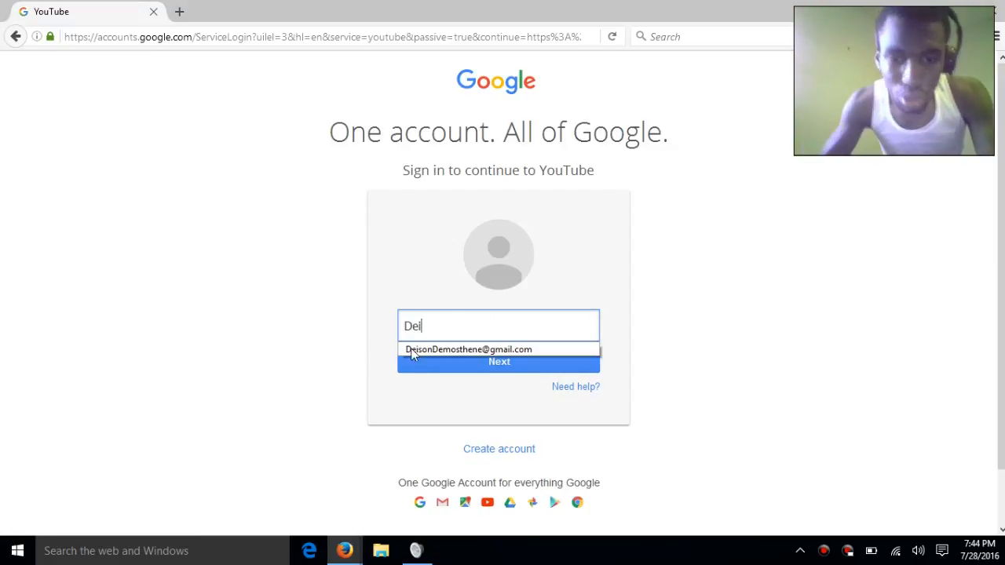
left_click(410, 349)
left_click(483, 357)
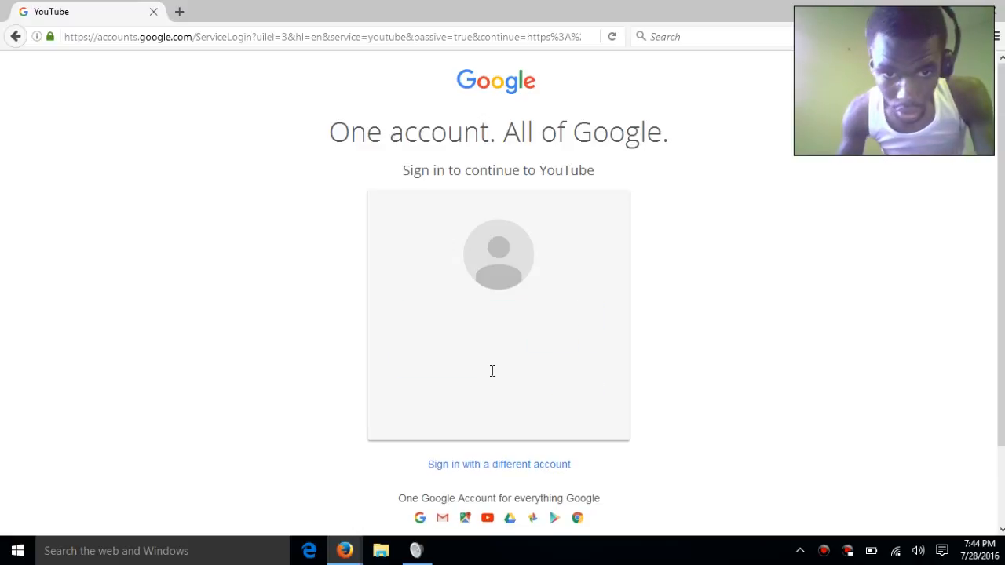
type("***")
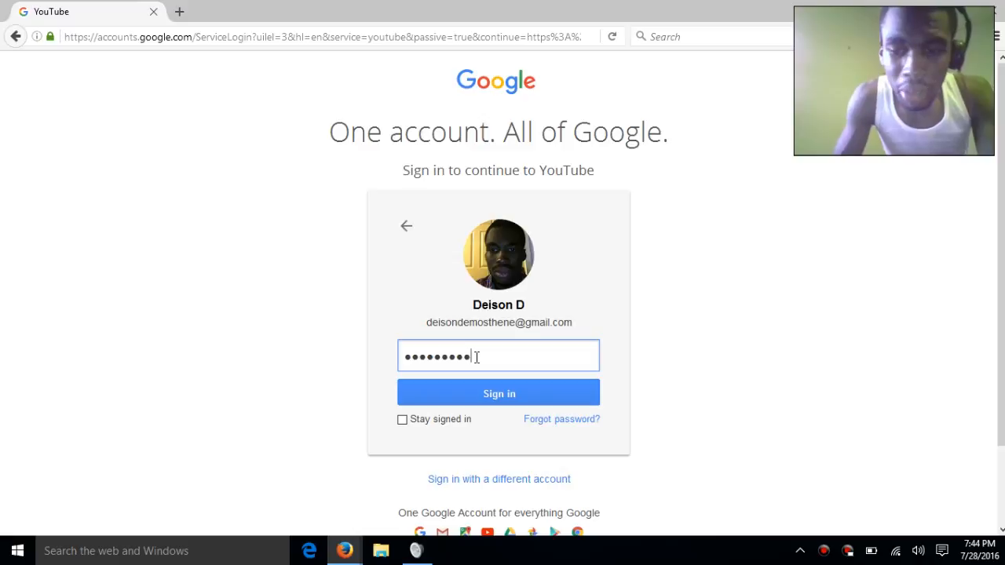
key("Return")
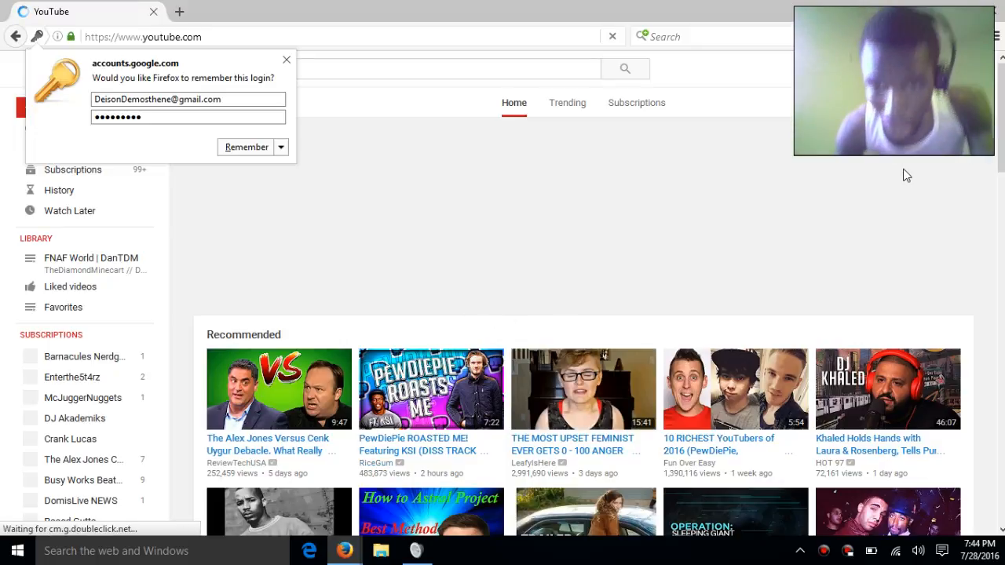
key("Escape")
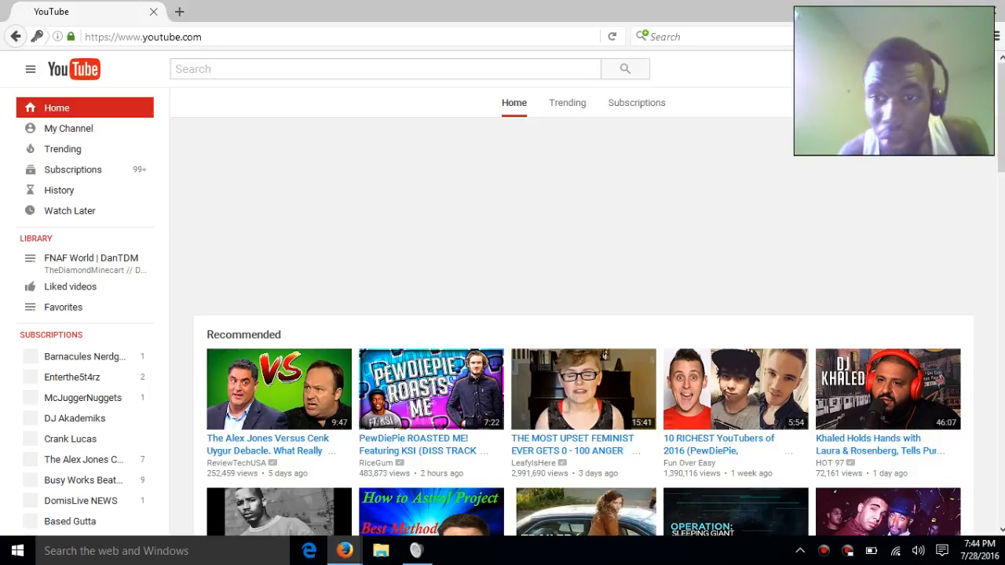
- Open Creator Studio and look through the channel's full list of uploaded videos down to the June 2016 uploads
left_click(966, 69)
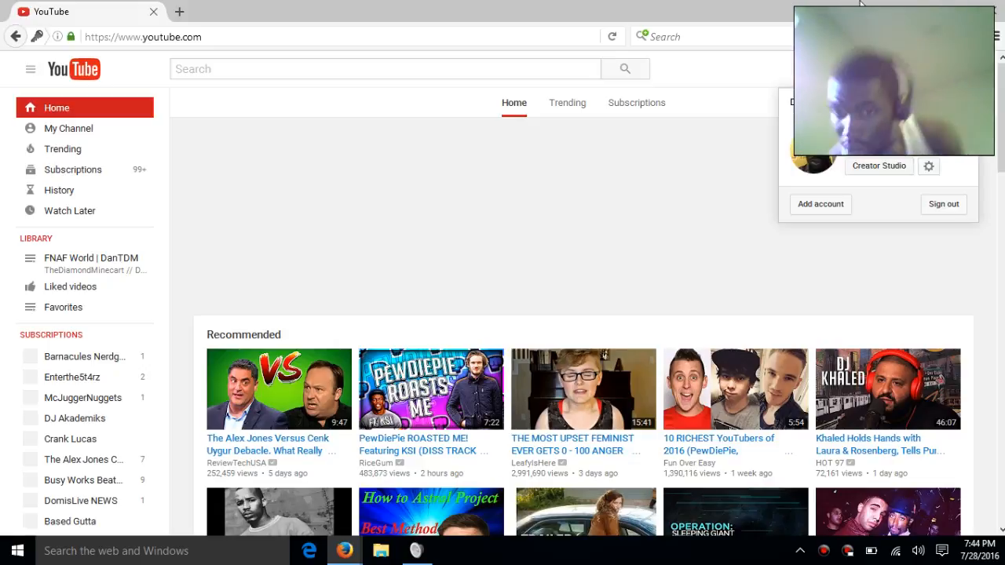
left_click(877, 169)
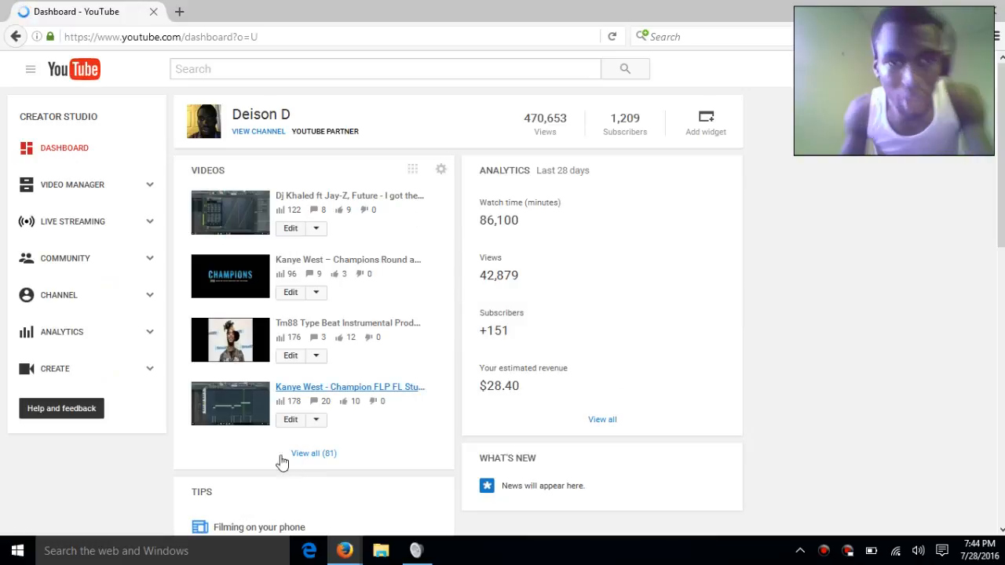
left_click(326, 455)
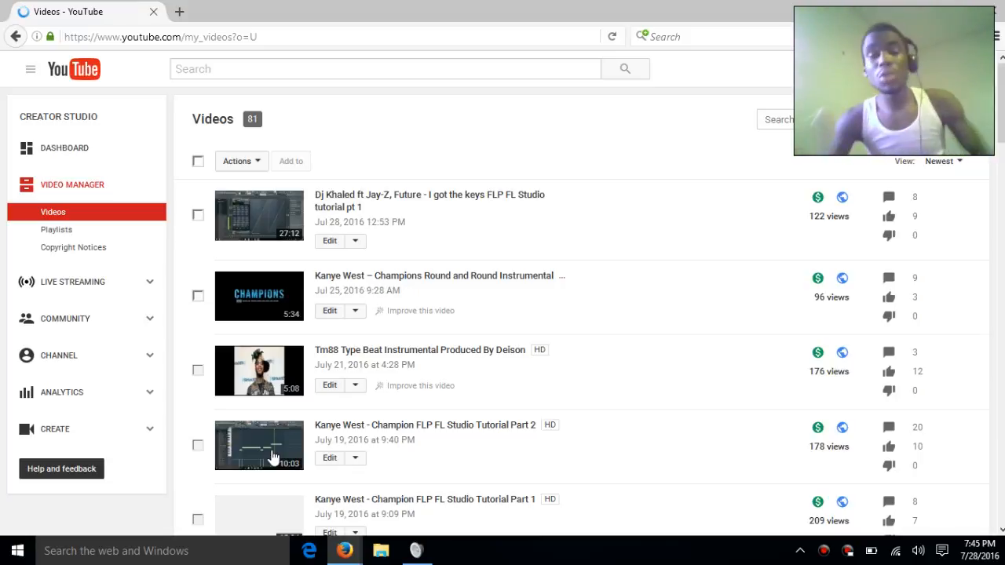
scroll(471, 267, "down", 2)
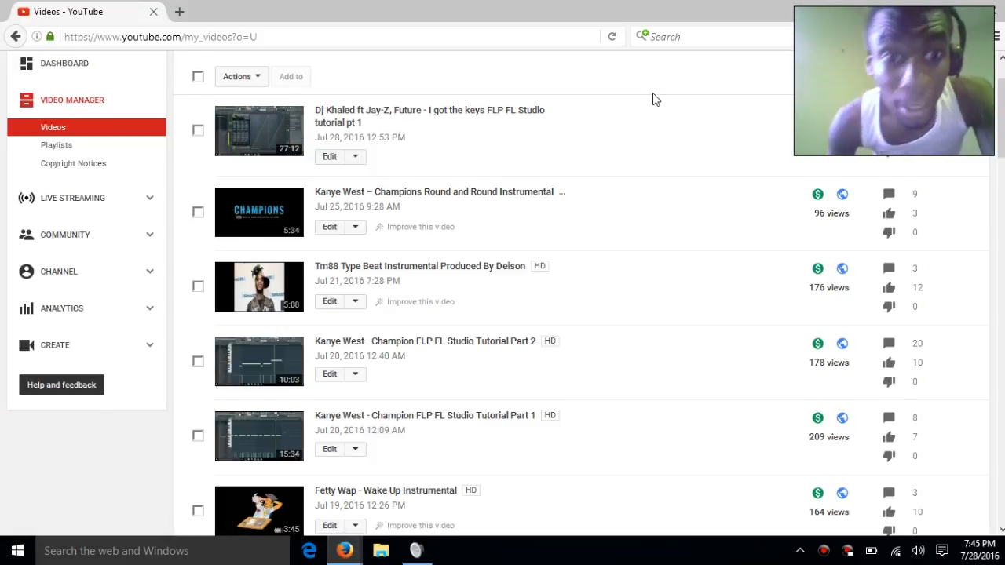
scroll(652, 118, "down", 5)
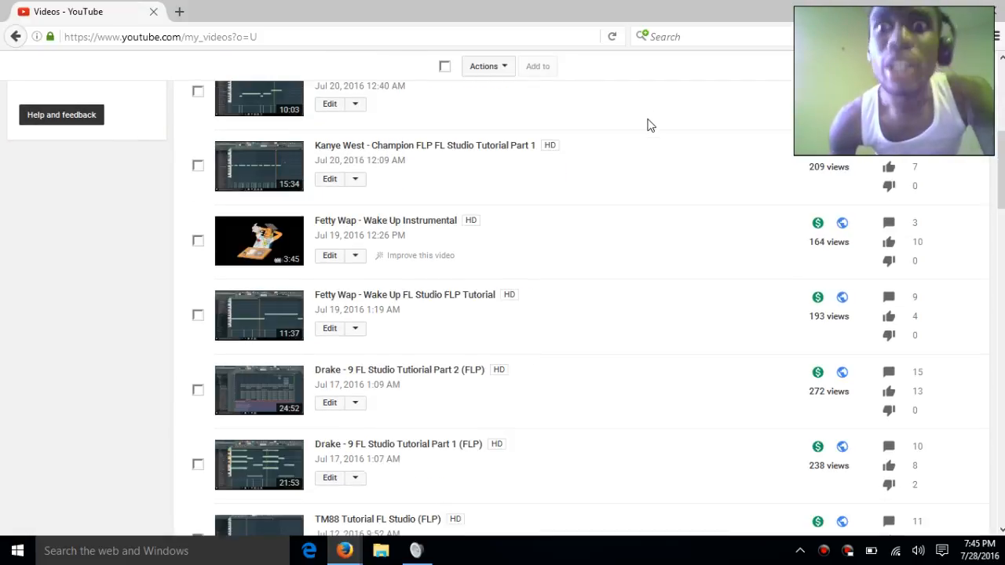
scroll(660, 189, "down", 15)
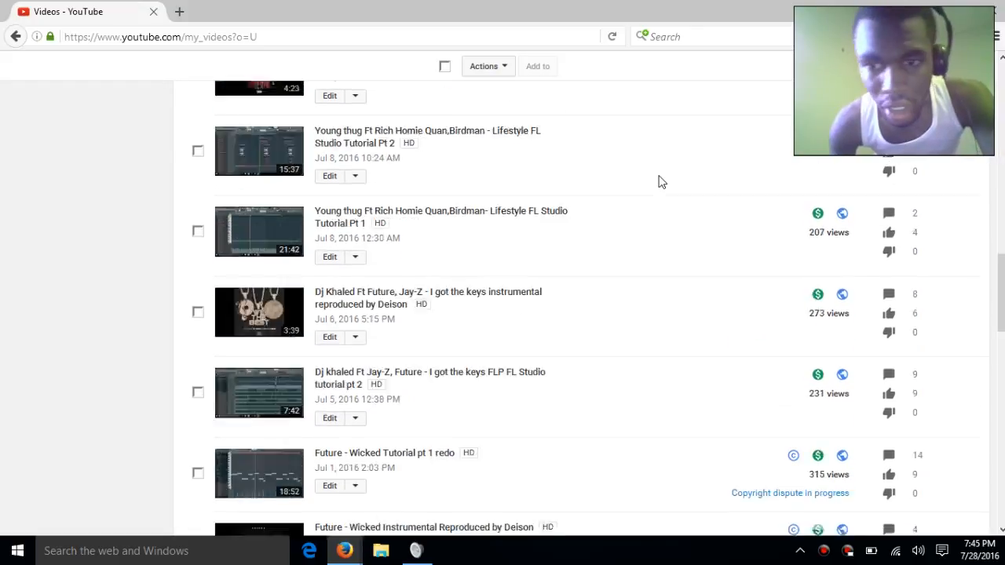
scroll(661, 180, "down", 4)
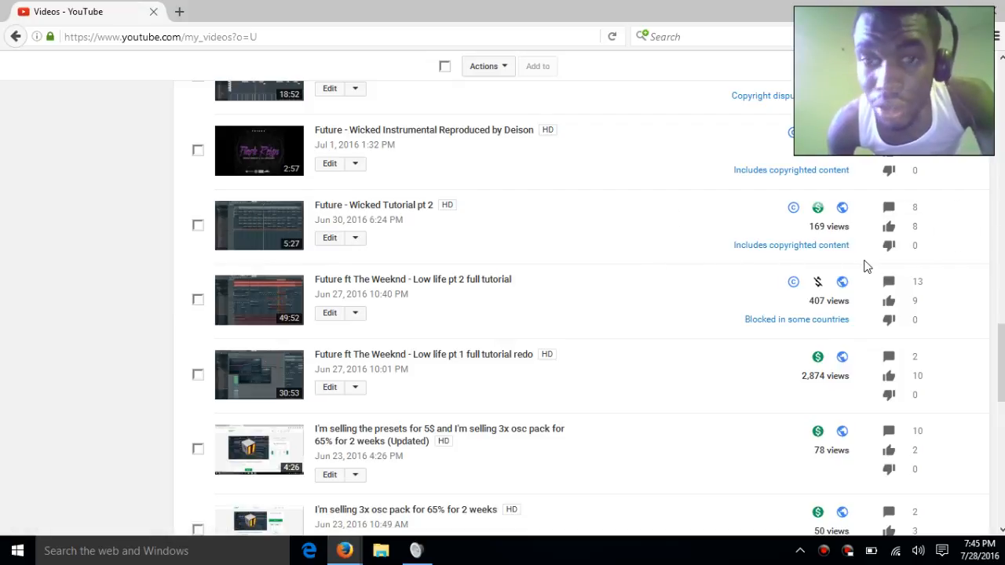
- Open the copyright dispute details of "Future - Wicked Tutorial pt 1 redo" and examine the claimed content, claimant and policy
scroll(864, 270, "up", 3)
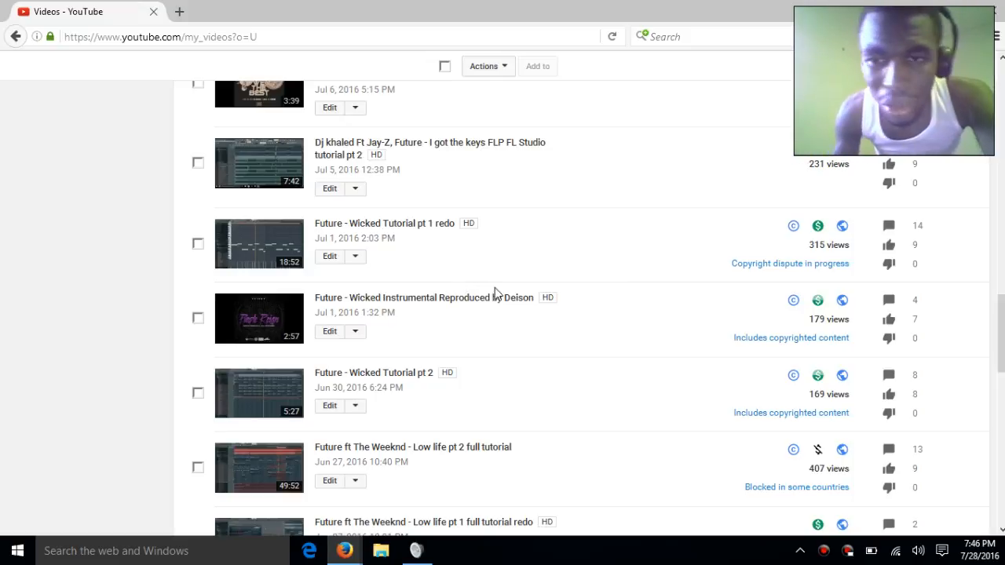
left_click_drag(852, 268, 715, 276)
left_click(866, 271)
left_click(831, 267)
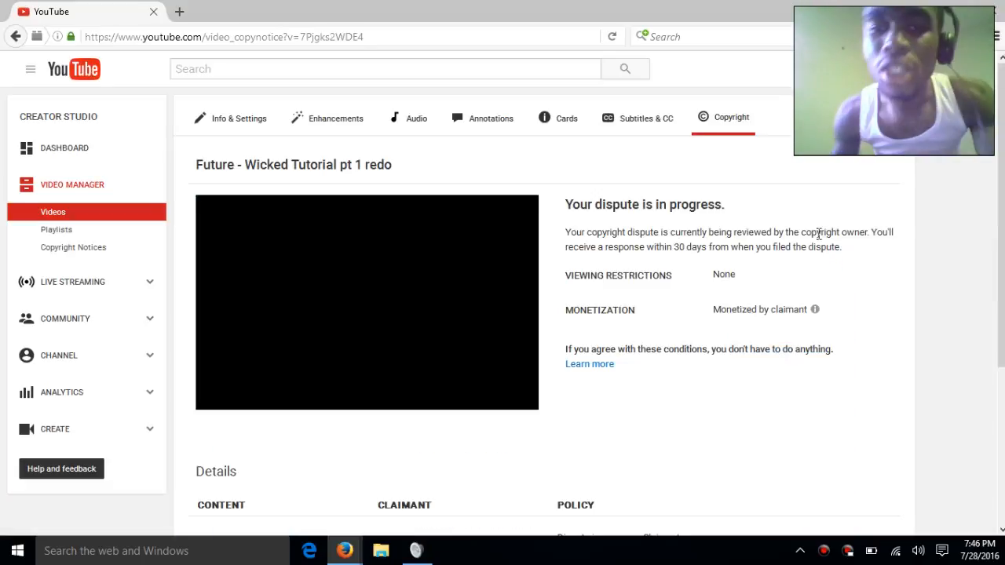
scroll(839, 233, "down", 2)
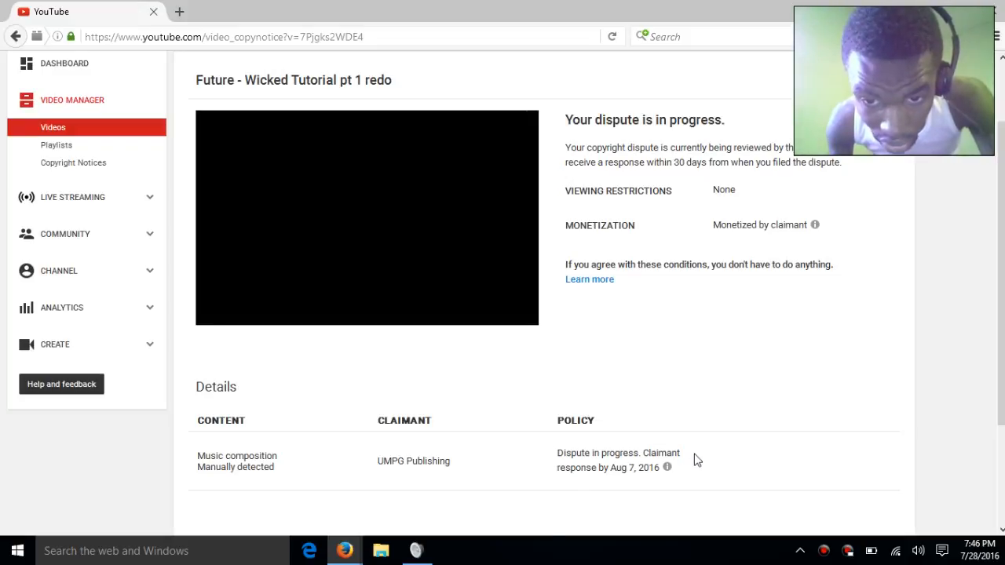
scroll(696, 460, "down", 2)
left_click_drag(275, 374, 653, 387)
left_click(767, 399)
scroll(732, 418, "up", 3)
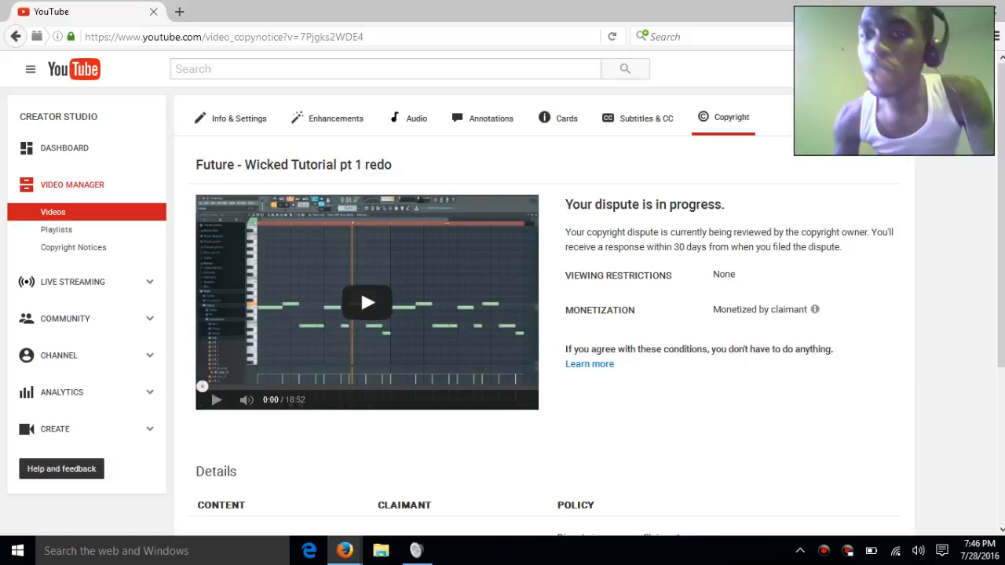
- Open the new notification about a comment on "I got the keys FLP FL Studio tutorial pt 1", read it, and close the notifications
left_click(937, 69)
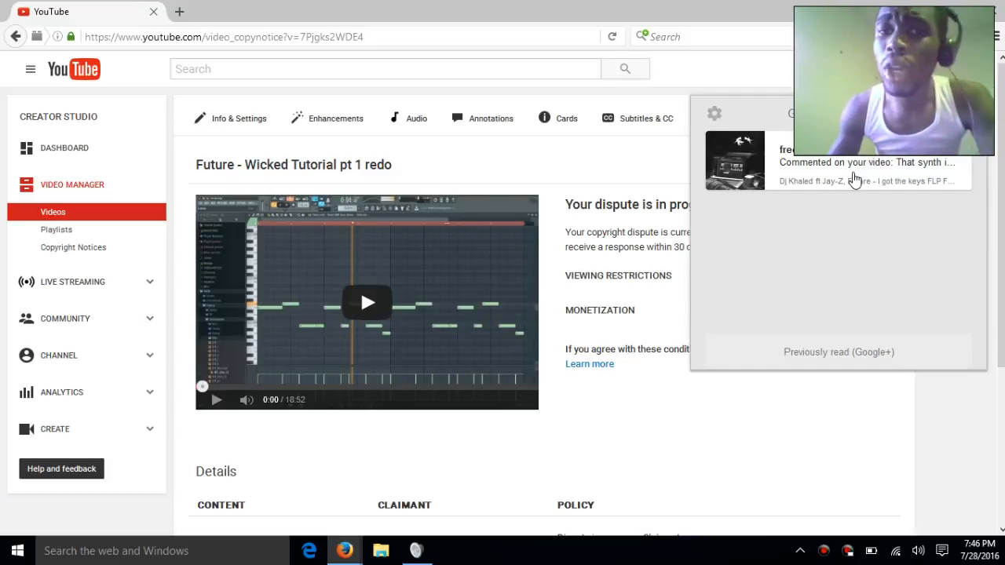
left_click(857, 173)
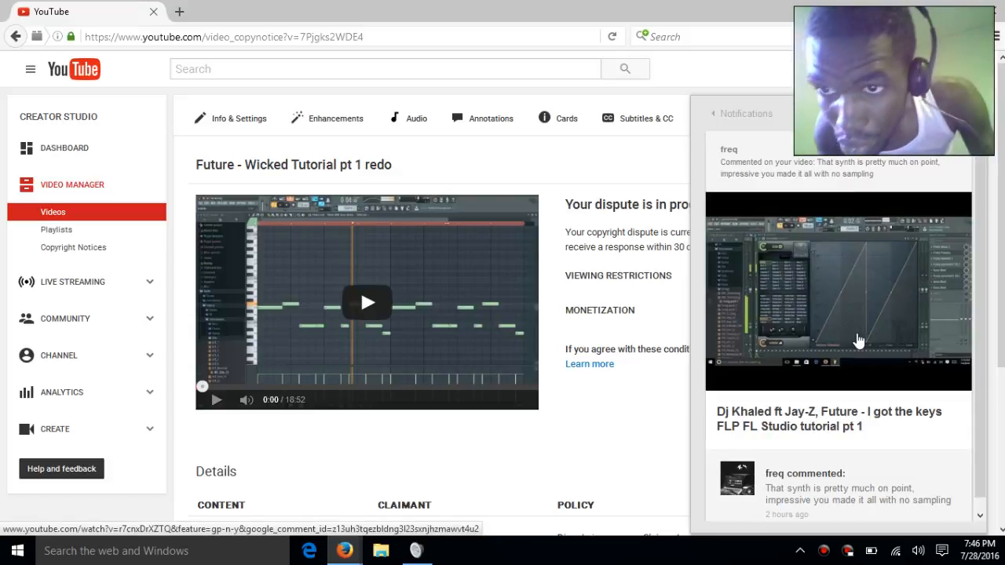
scroll(861, 341, "down", 1)
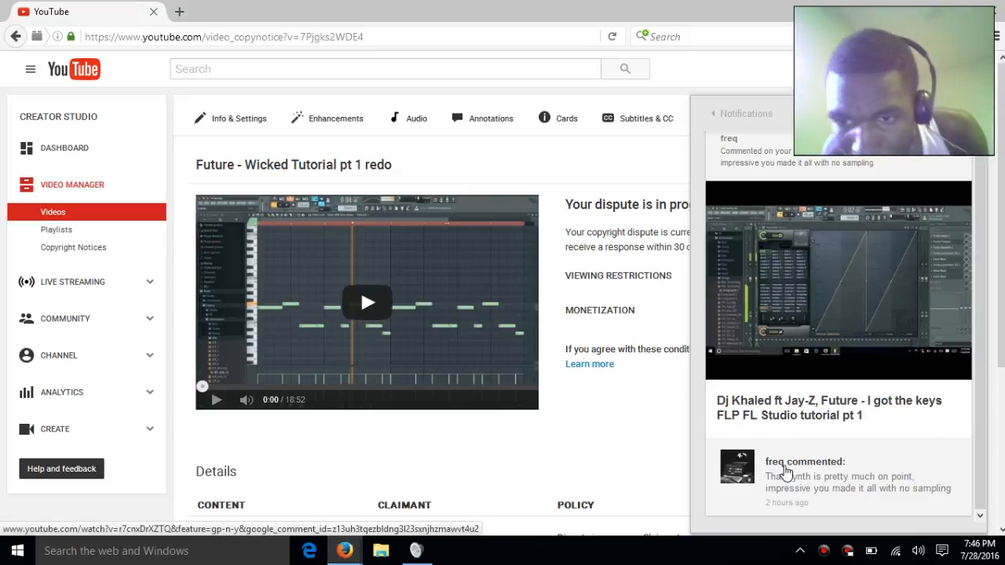
mouse_move(736, 467)
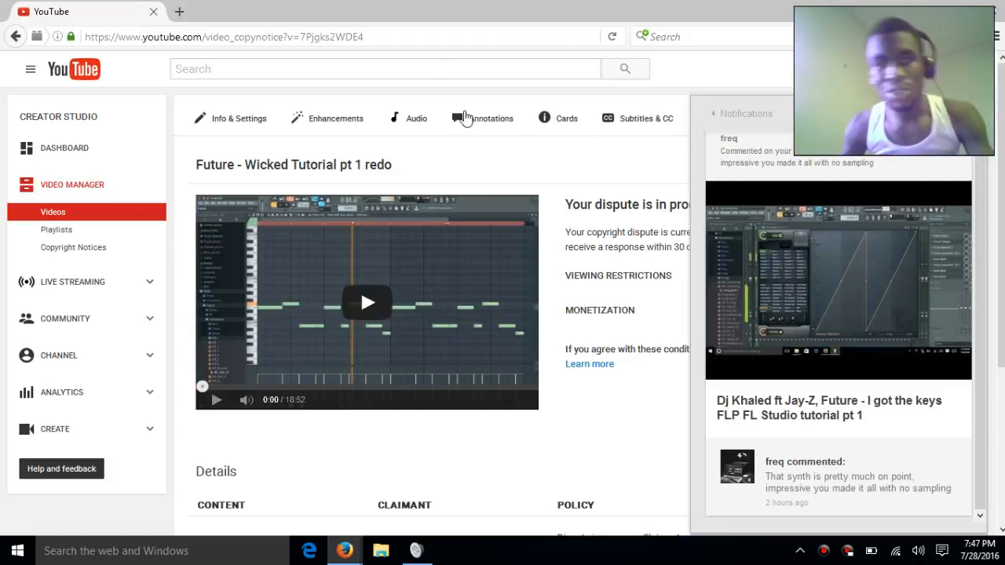
left_click(469, 170)
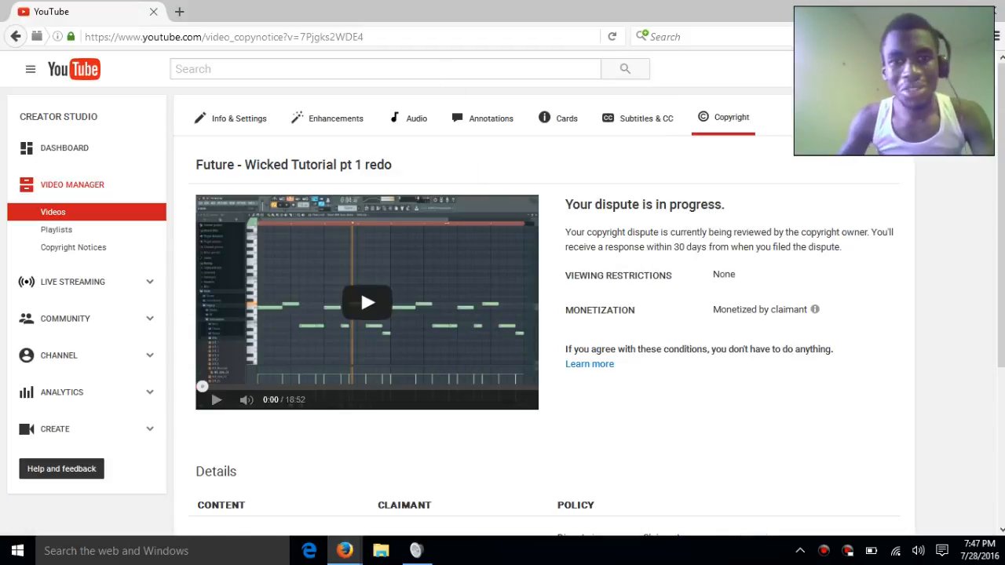
- Read through the previously read comment notifications for "I got the keys FLP FL Studio tutorial pt 1" and close them
left_click(934, 69)
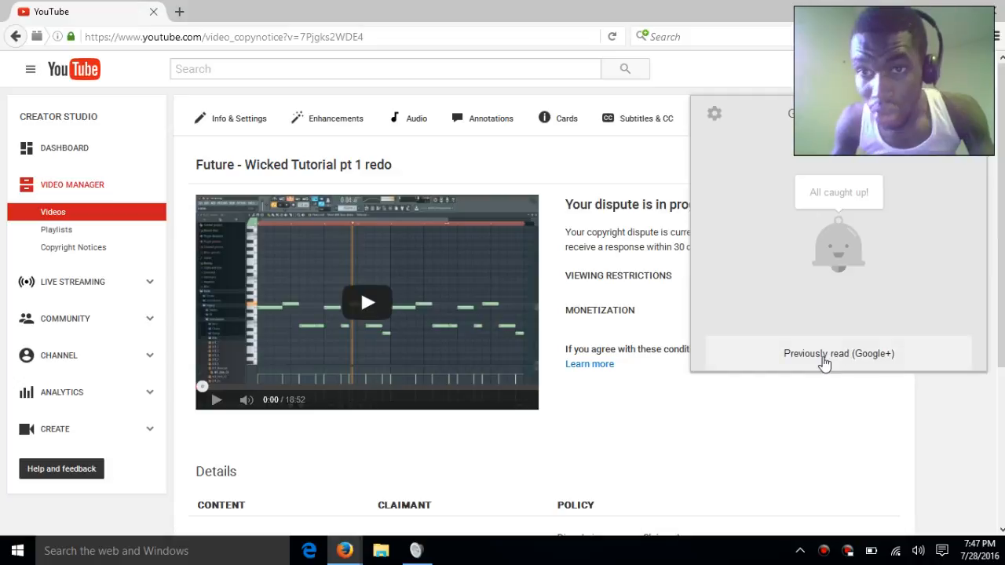
left_click(824, 362)
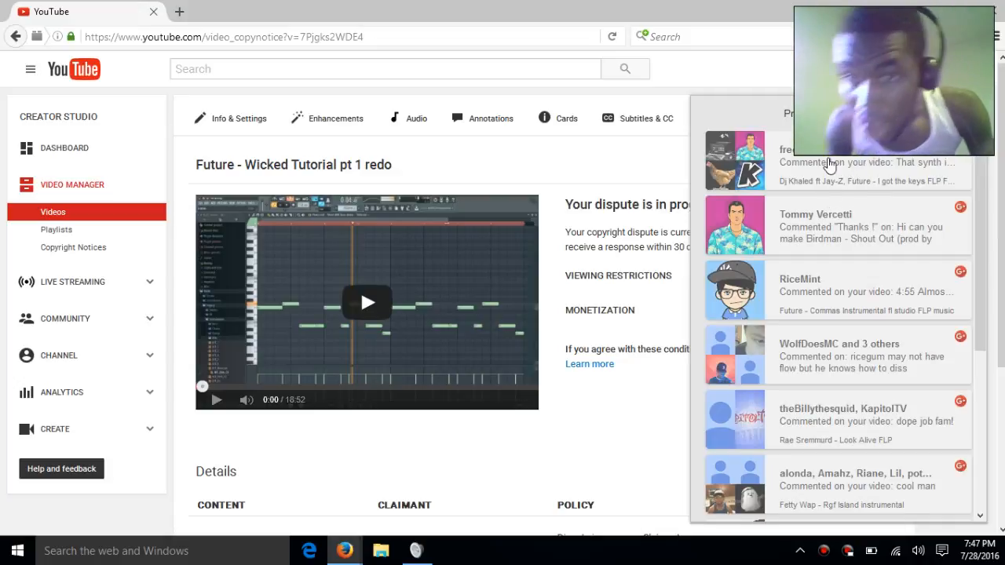
left_click(826, 164)
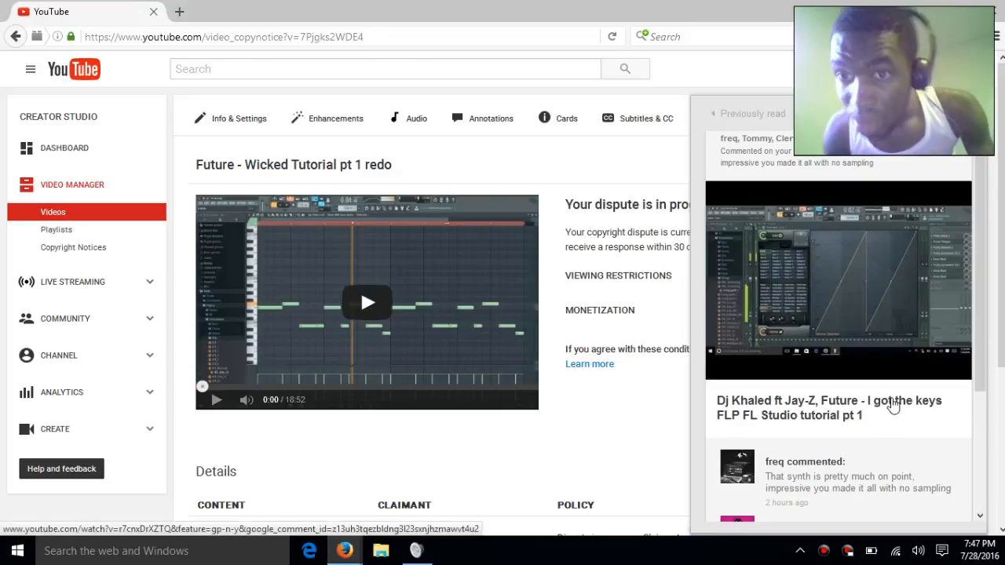
scroll(895, 414, "down", 3)
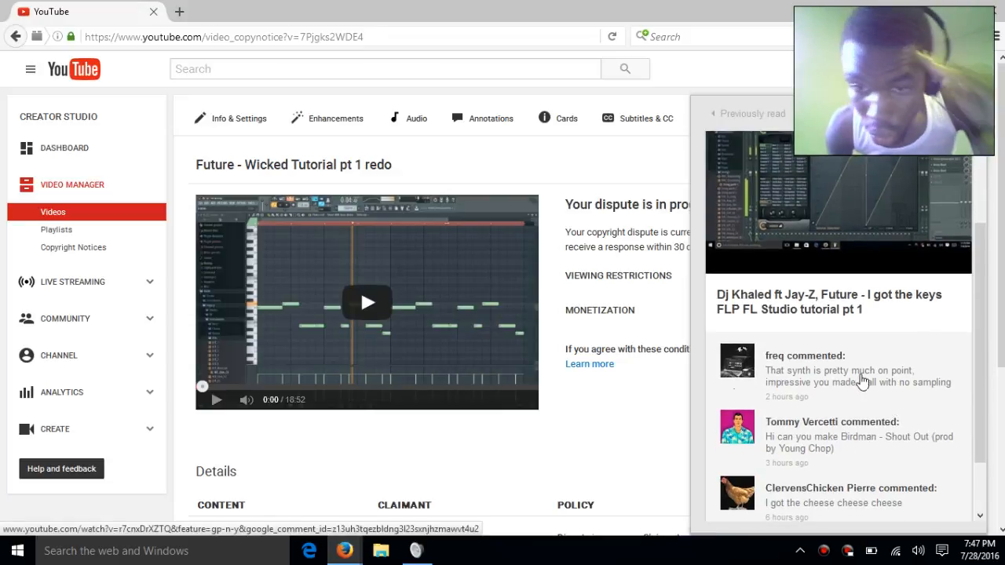
scroll(770, 408, "down", 2)
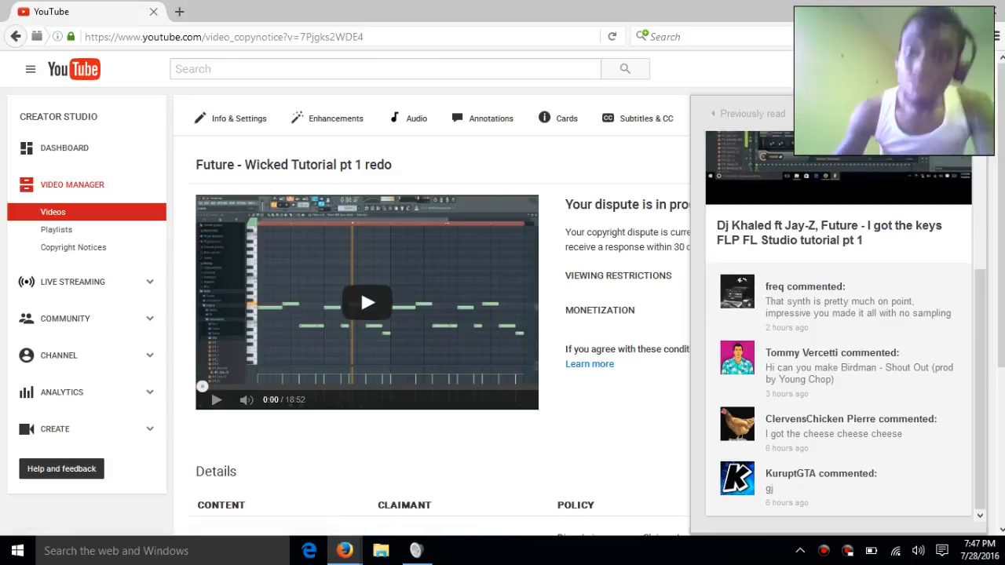
left_click(929, 69)
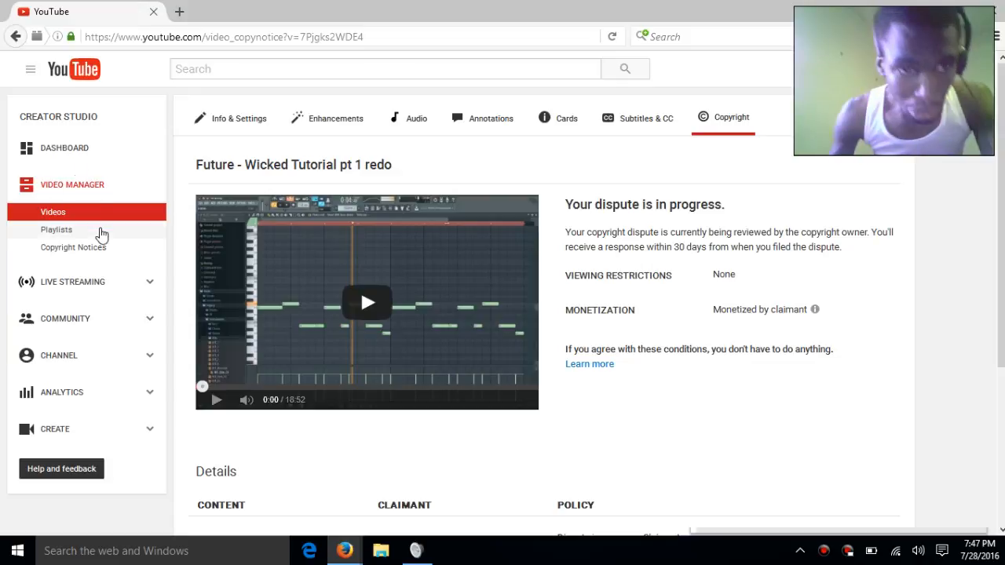
- Open the channel's Copyright Notices and review the claim status of every listed video down to the deleted ones
left_click(82, 251)
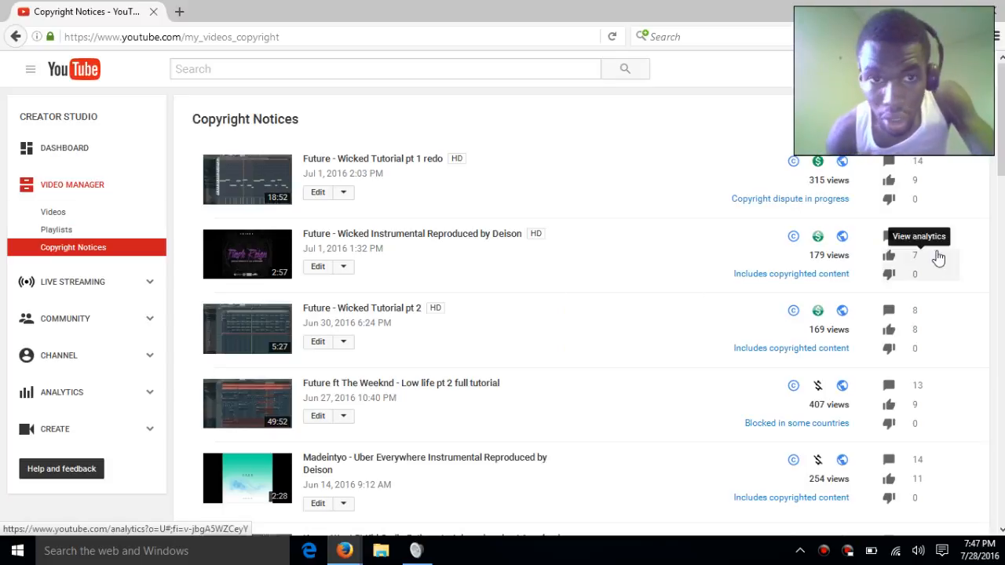
scroll(935, 248, "down", 3)
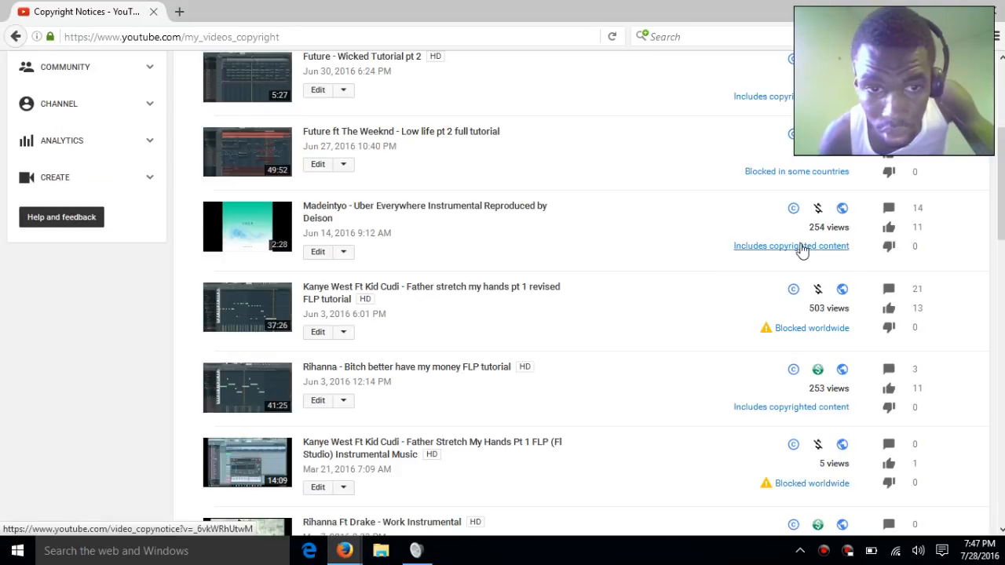
scroll(799, 255, "down", 1)
scroll(812, 231, "down", 1)
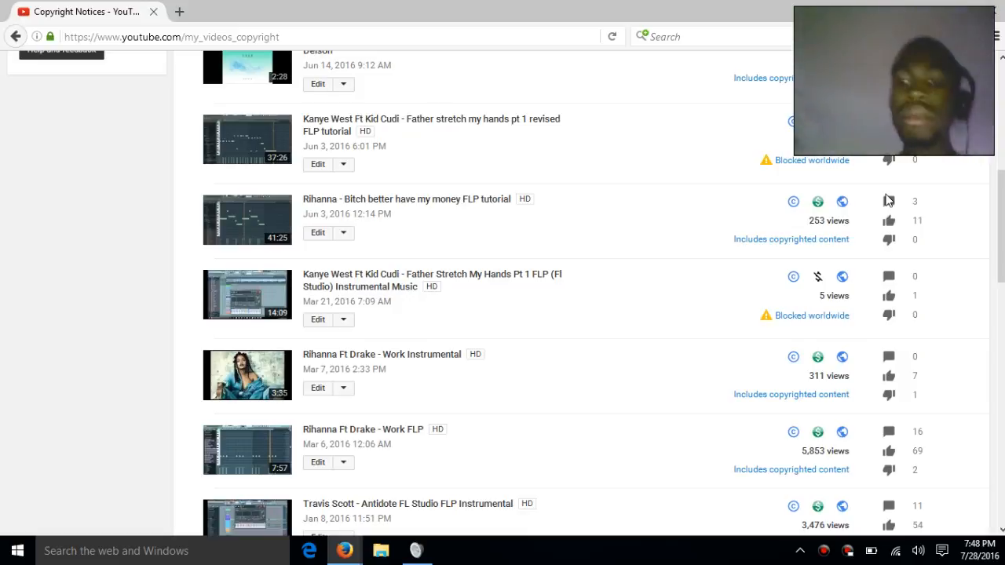
scroll(887, 201, "down", 3)
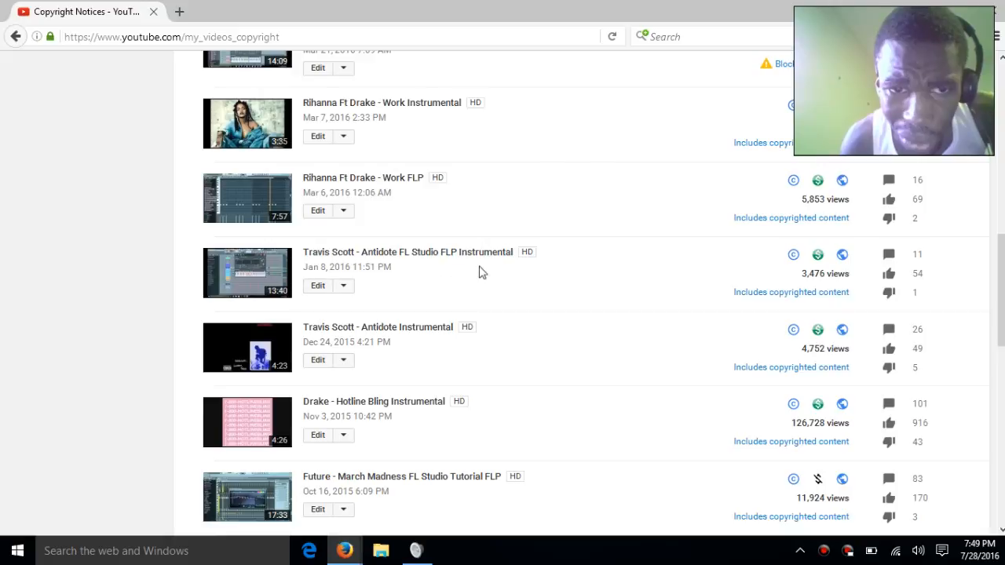
scroll(669, 284, "down", 1)
scroll(668, 284, "down", 7)
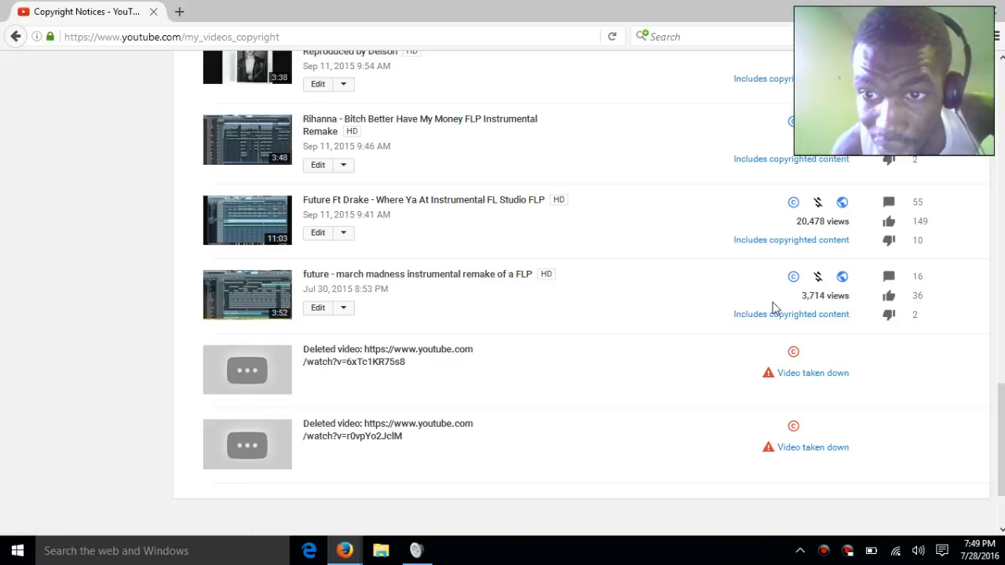
scroll(773, 310, "up", 8)
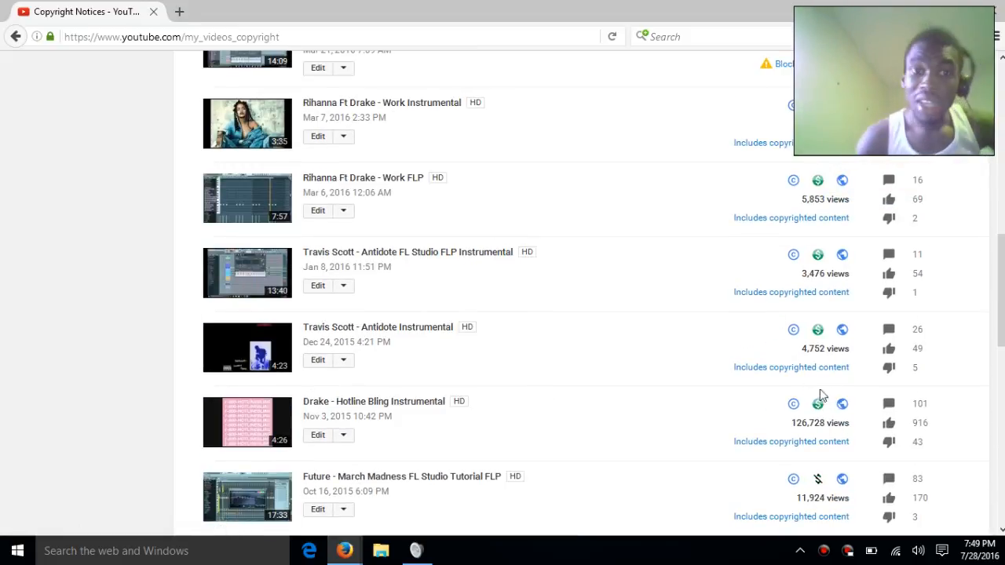
scroll(837, 365, "up", 3)
scroll(842, 365, "up", 6)
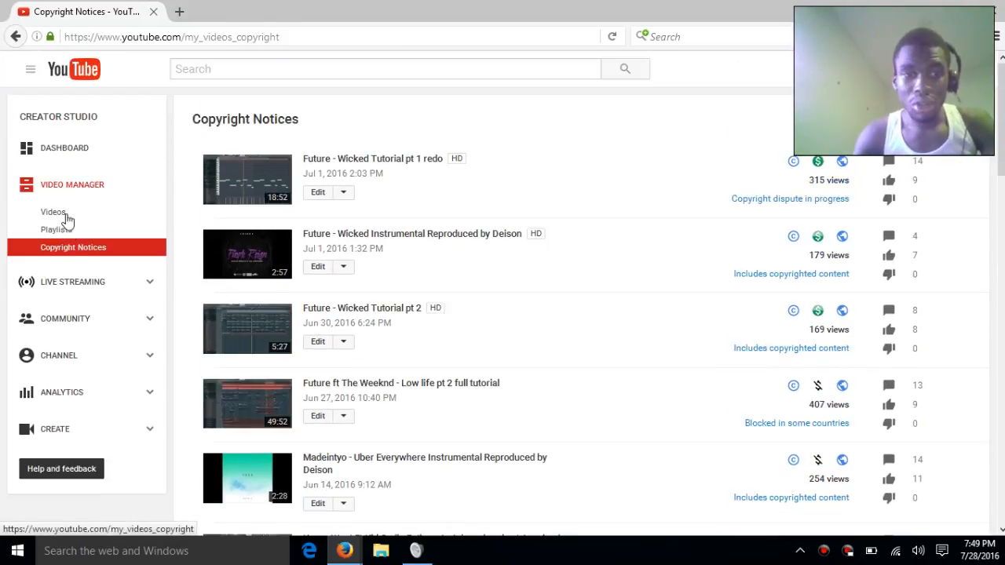
- Return to the channel's uploaded videos and look through the whole first page of the list
left_click(66, 215)
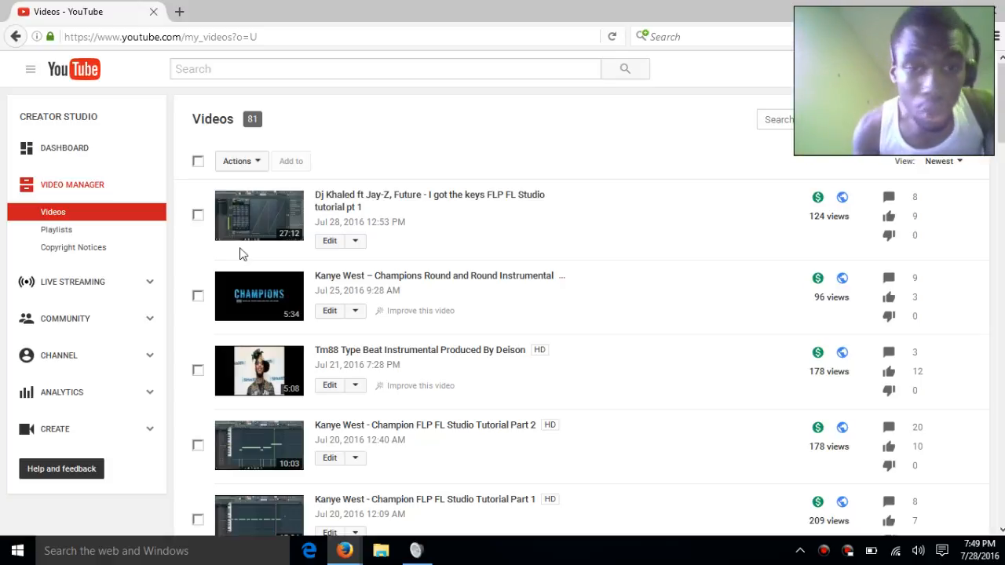
scroll(509, 270, "down", 5)
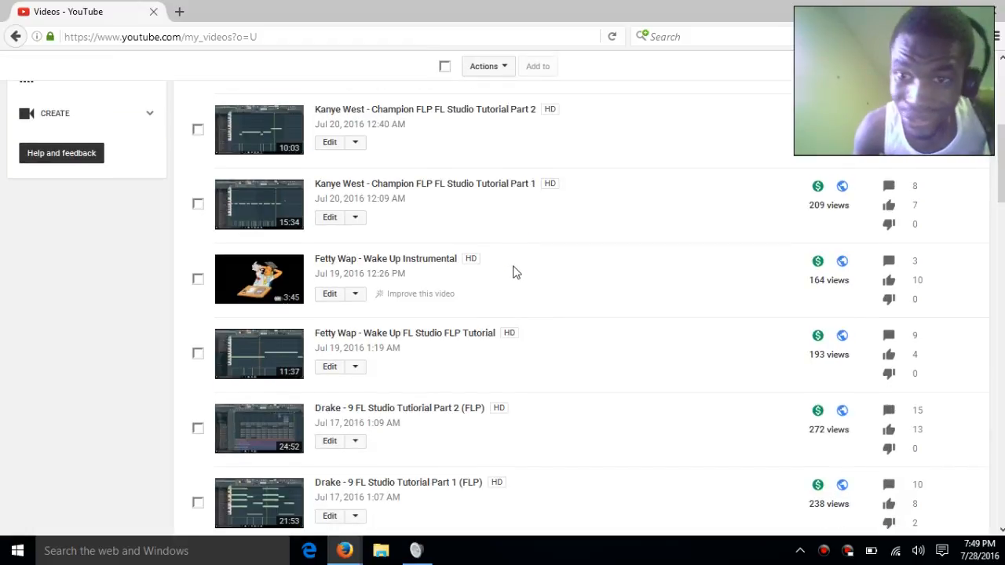
scroll(516, 271, "down", 10)
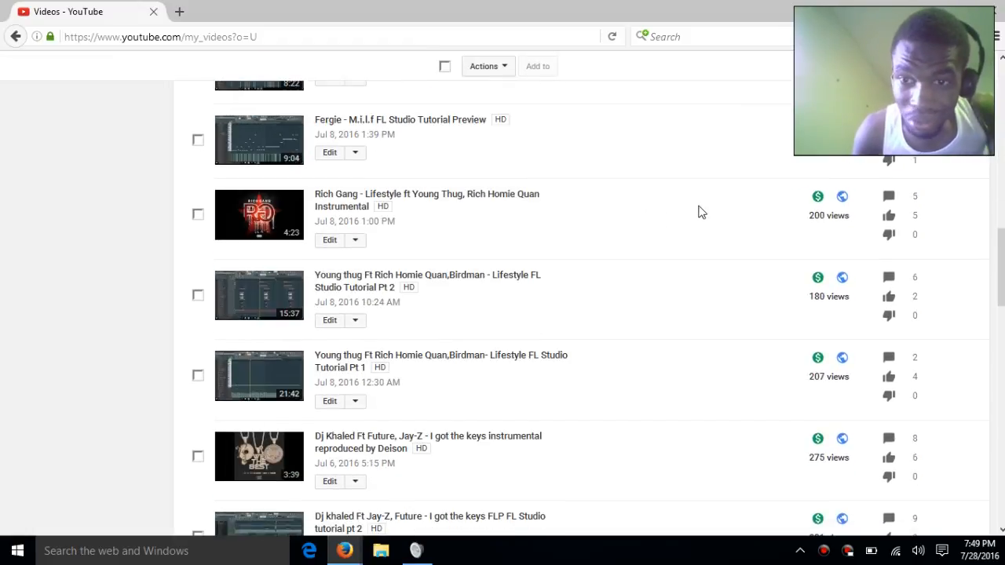
scroll(701, 211, "down", 6)
scroll(783, 254, "up", 7)
scroll(781, 249, "down", 13)
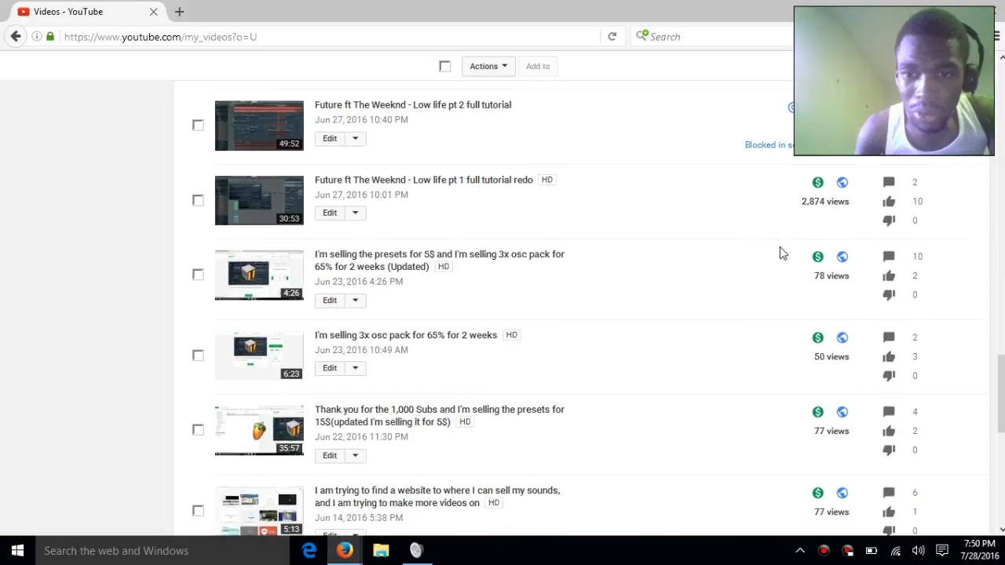
scroll(781, 251, "down", 6)
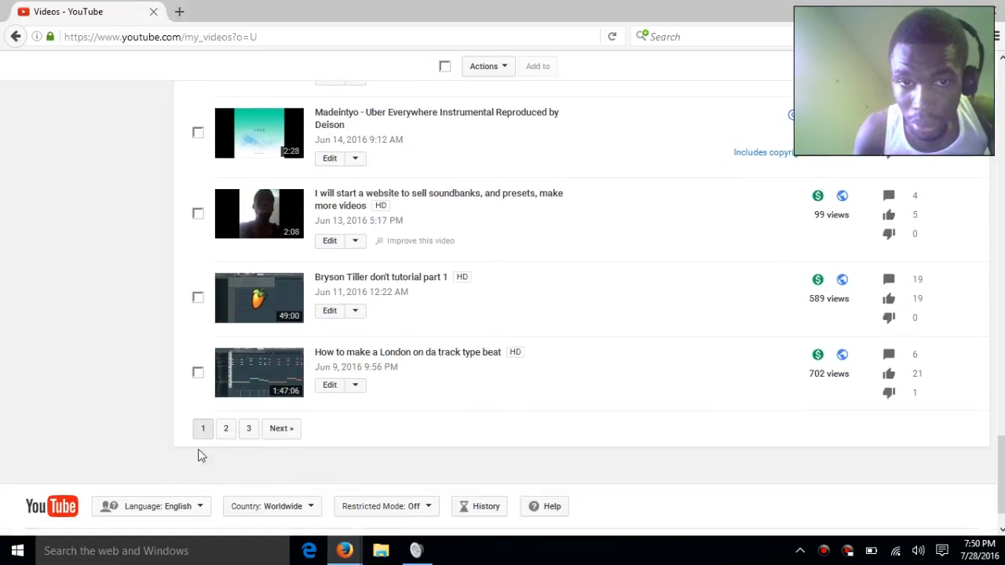
- Open the second page of the uploaded videos and look through it down to the March 2016 uploads
left_click(281, 431)
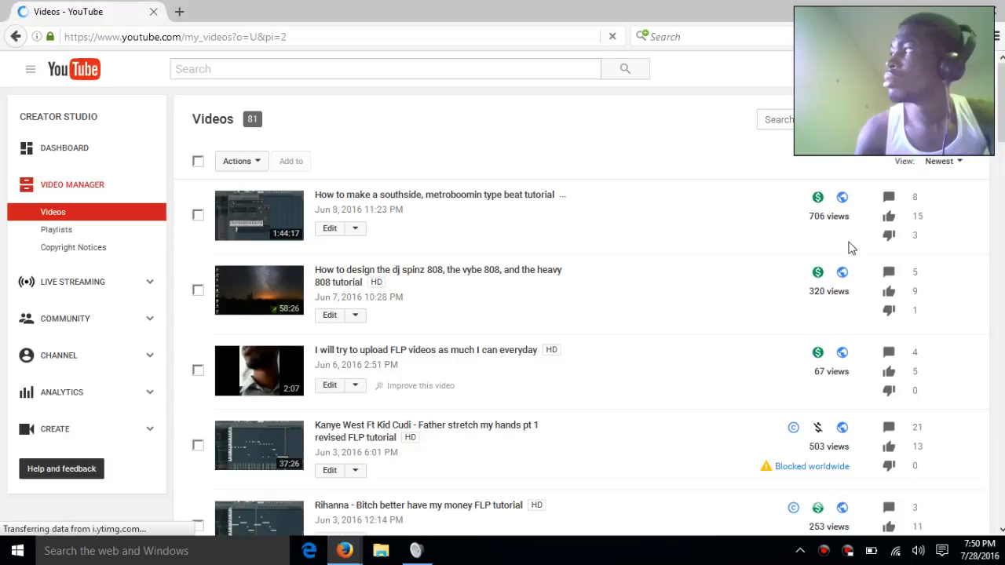
scroll(609, 241, "down", 2)
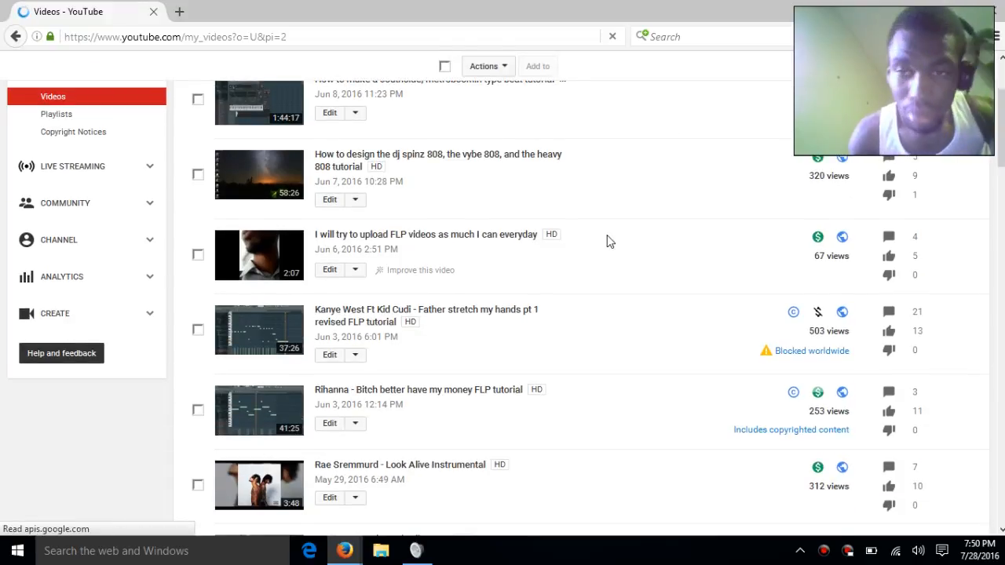
scroll(609, 241, "down", 7)
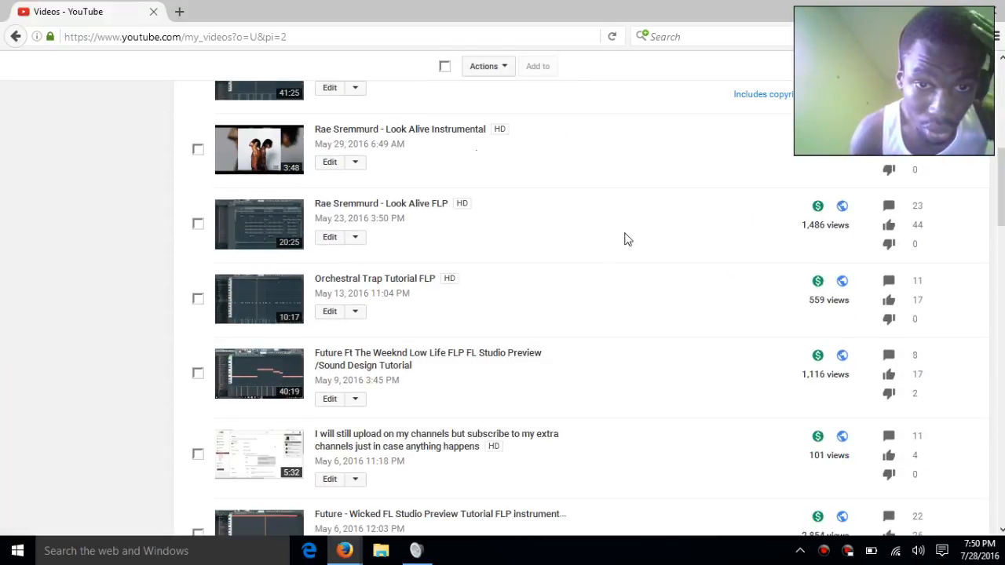
scroll(637, 242, "down", 5)
scroll(638, 243, "down", 5)
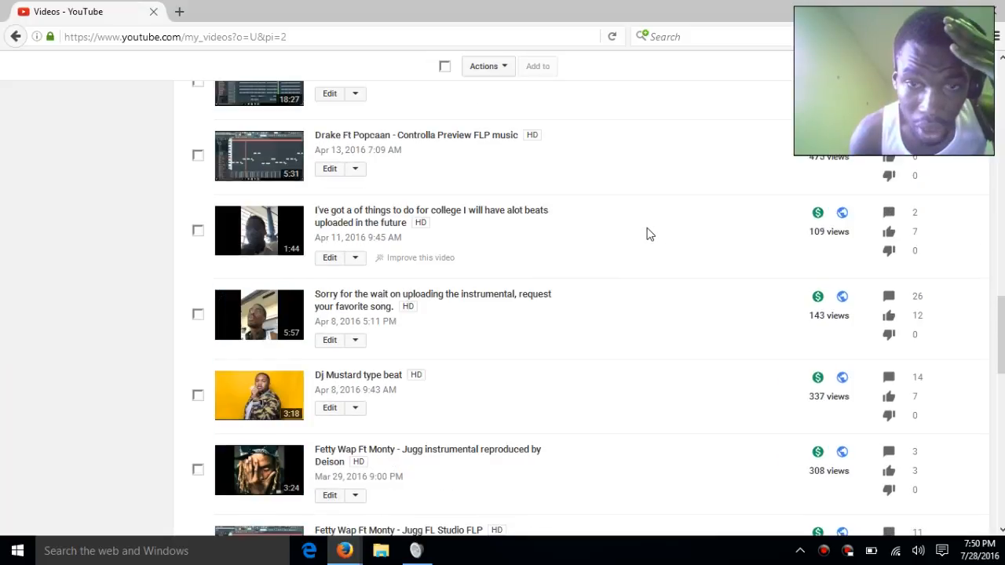
scroll(649, 233, "down", 10)
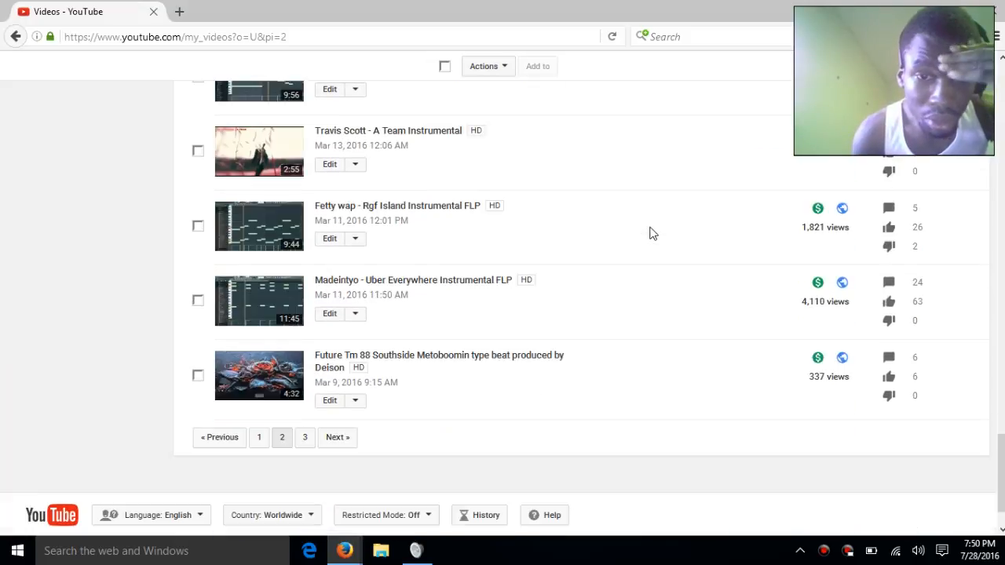
scroll(650, 232, "up", 1)
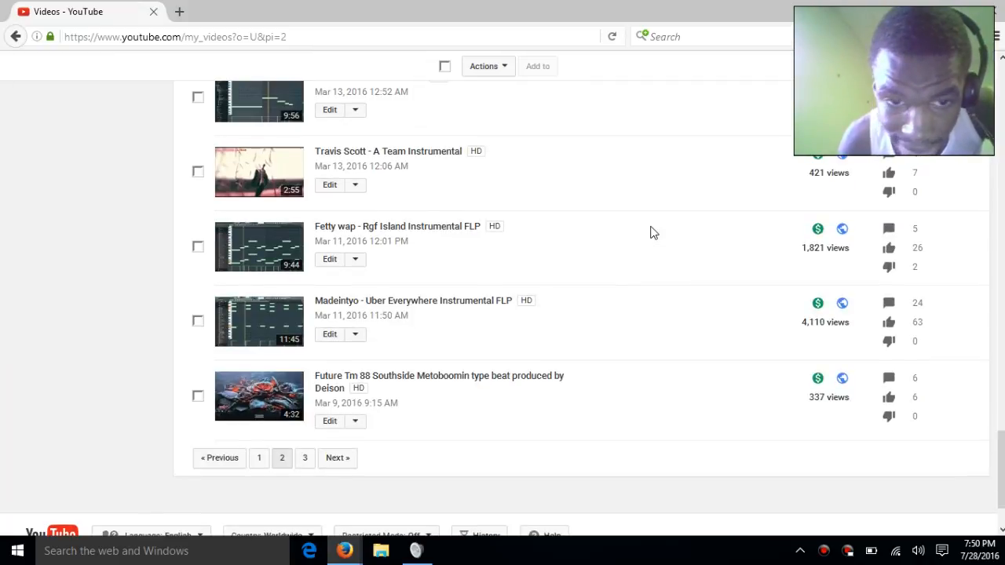
scroll(650, 232, "up", 14)
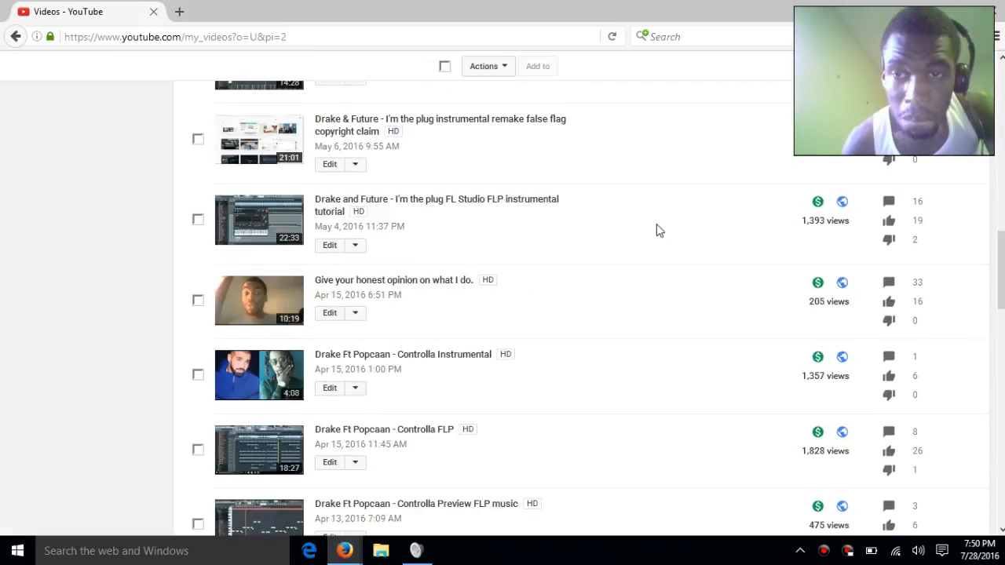
scroll(658, 230, "up", 10)
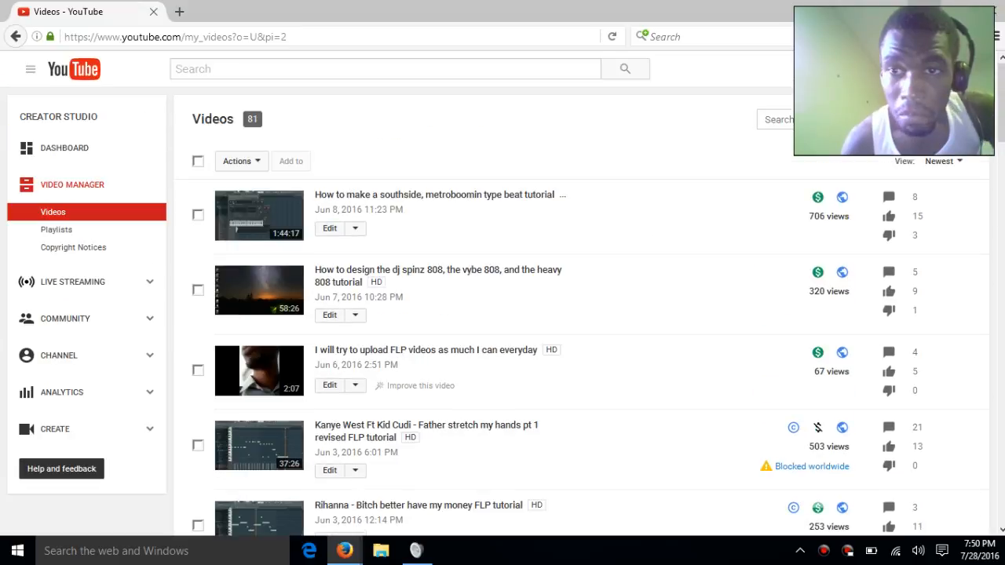
- Clear the Firefox windows off the desktop and bring up the Bandicam recorder window
left_click(923, 5)
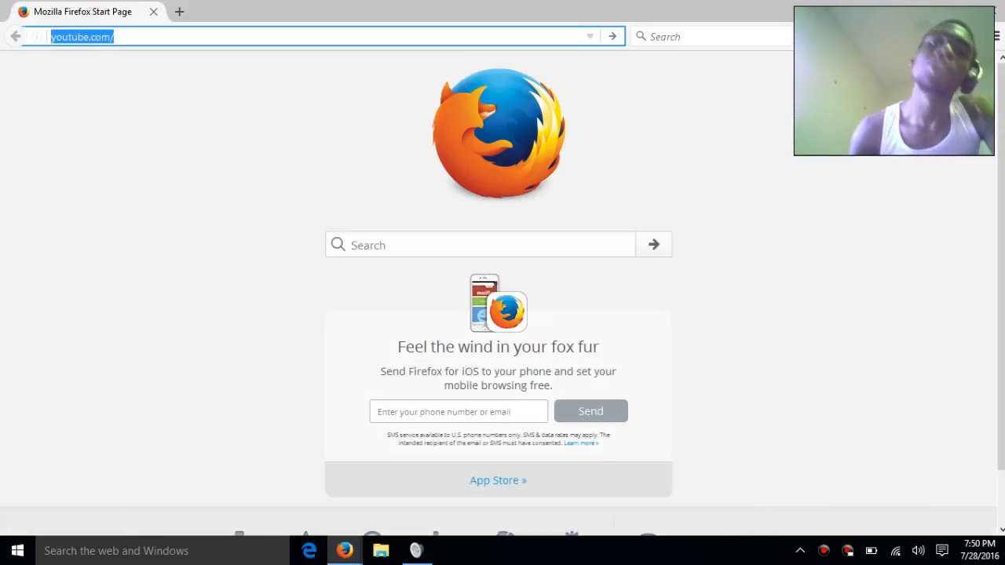
left_click(990, 11)
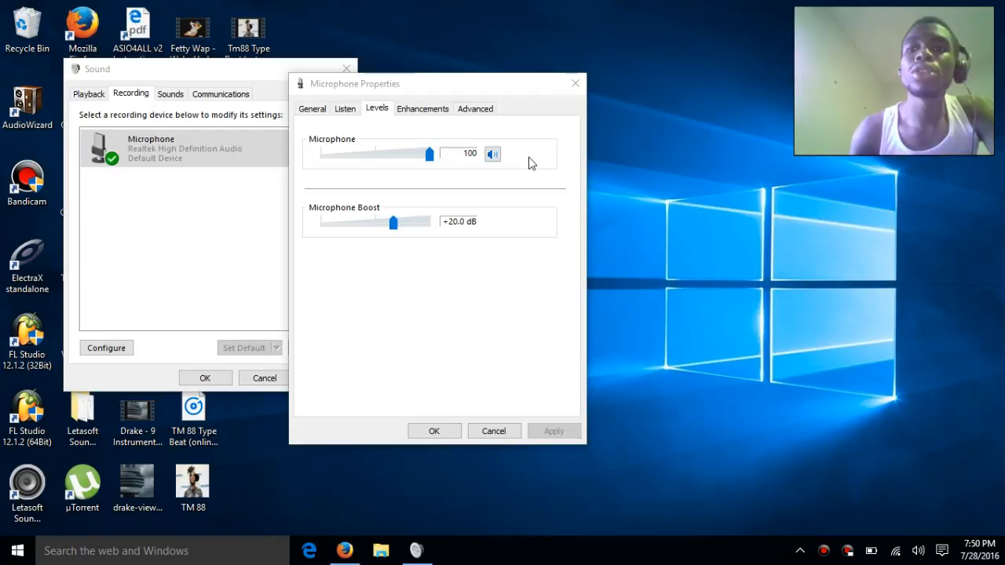
left_click_drag(482, 83, 745, 37)
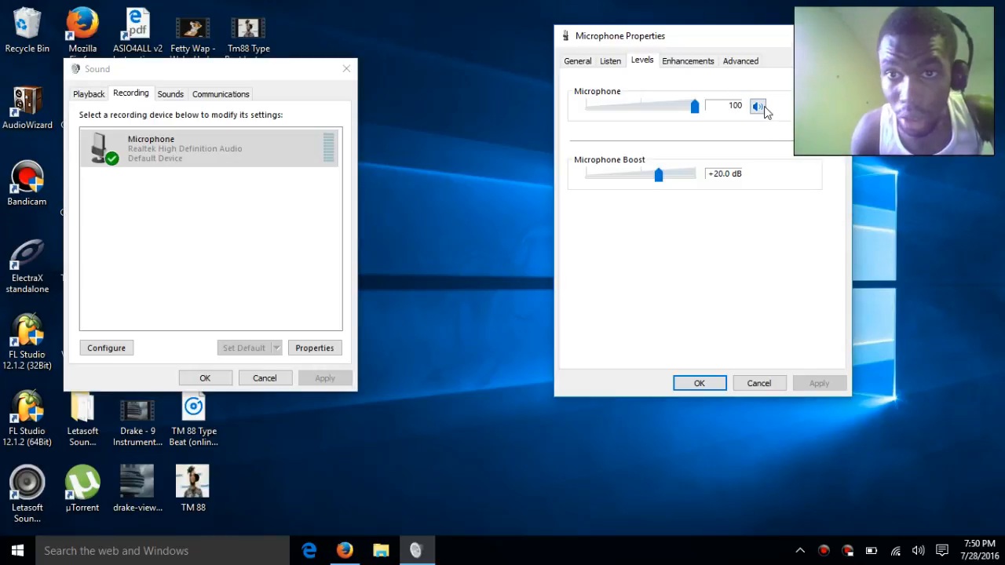
left_click(823, 551)
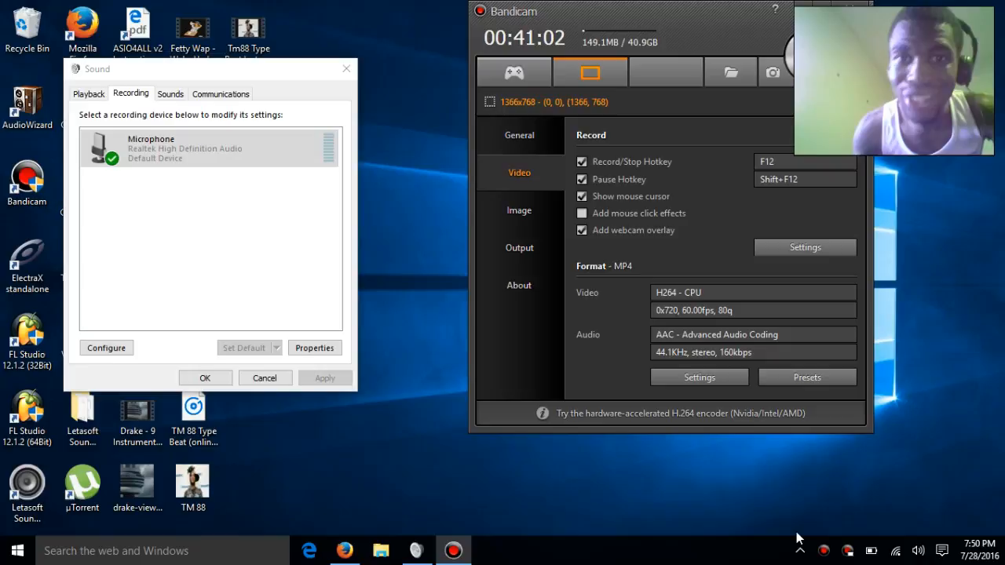